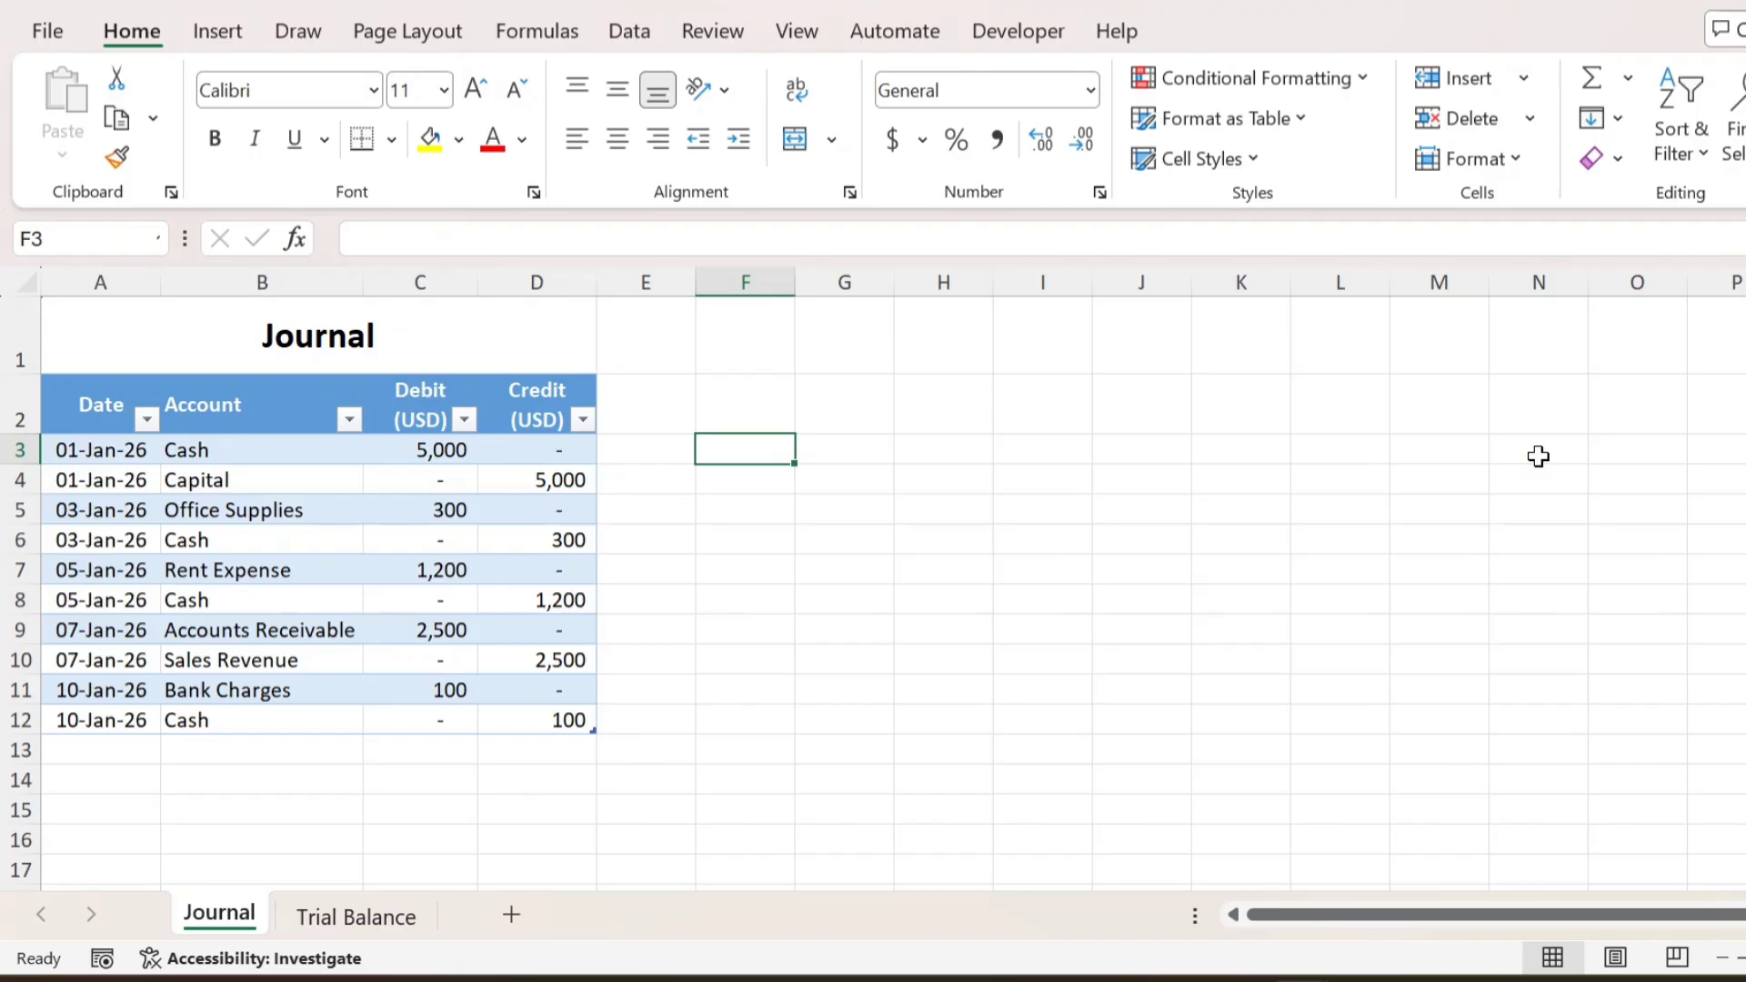
- Compare the journal entries with the trial balance layout on the other sheet, checking the accounts, debits and credits
key(Down)
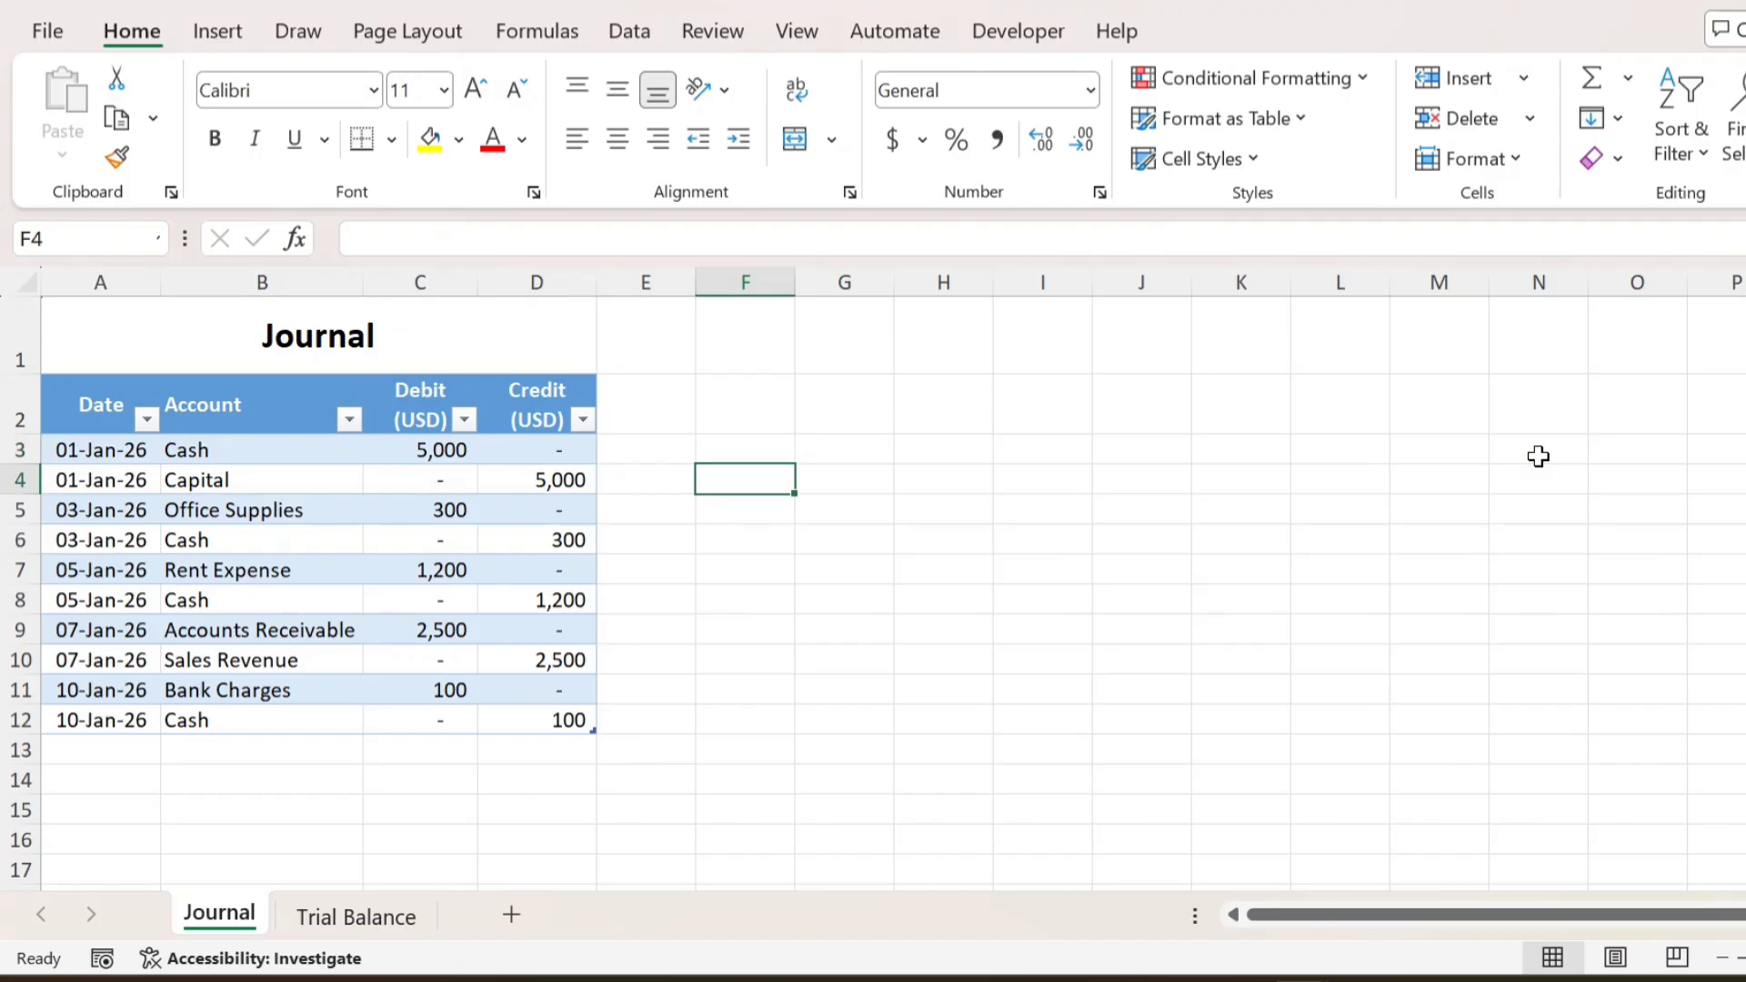
key(ctrl+Page_Down)
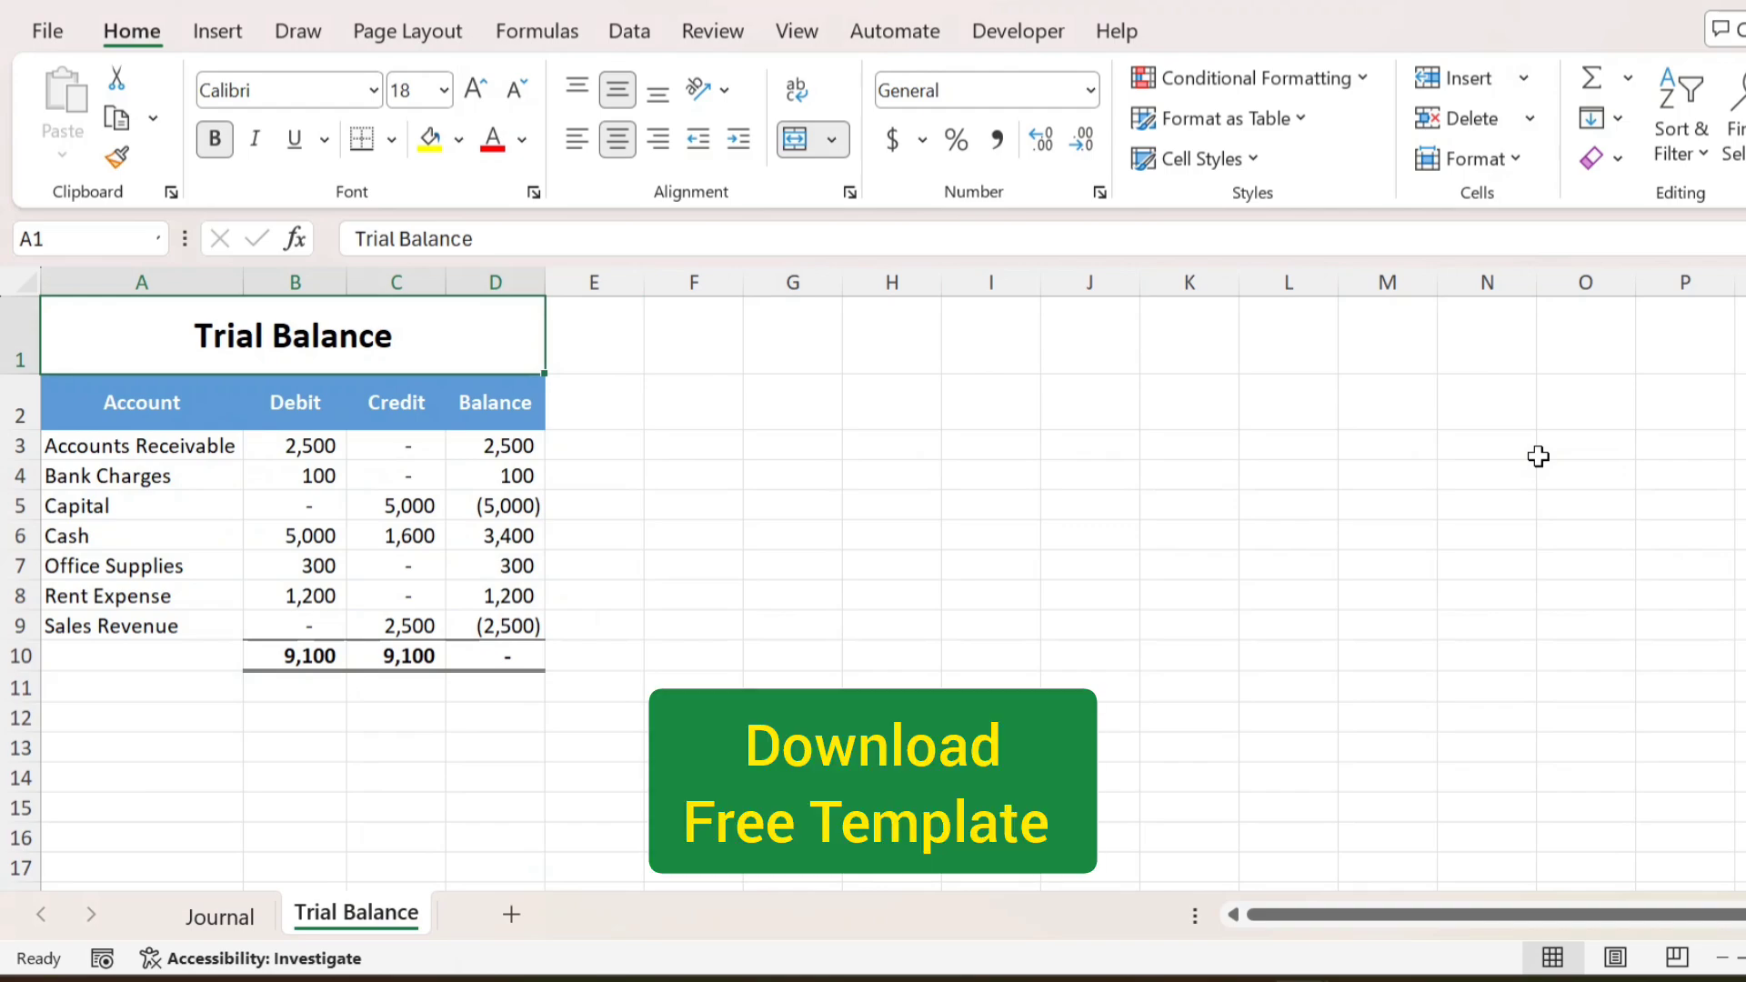
key(Down)
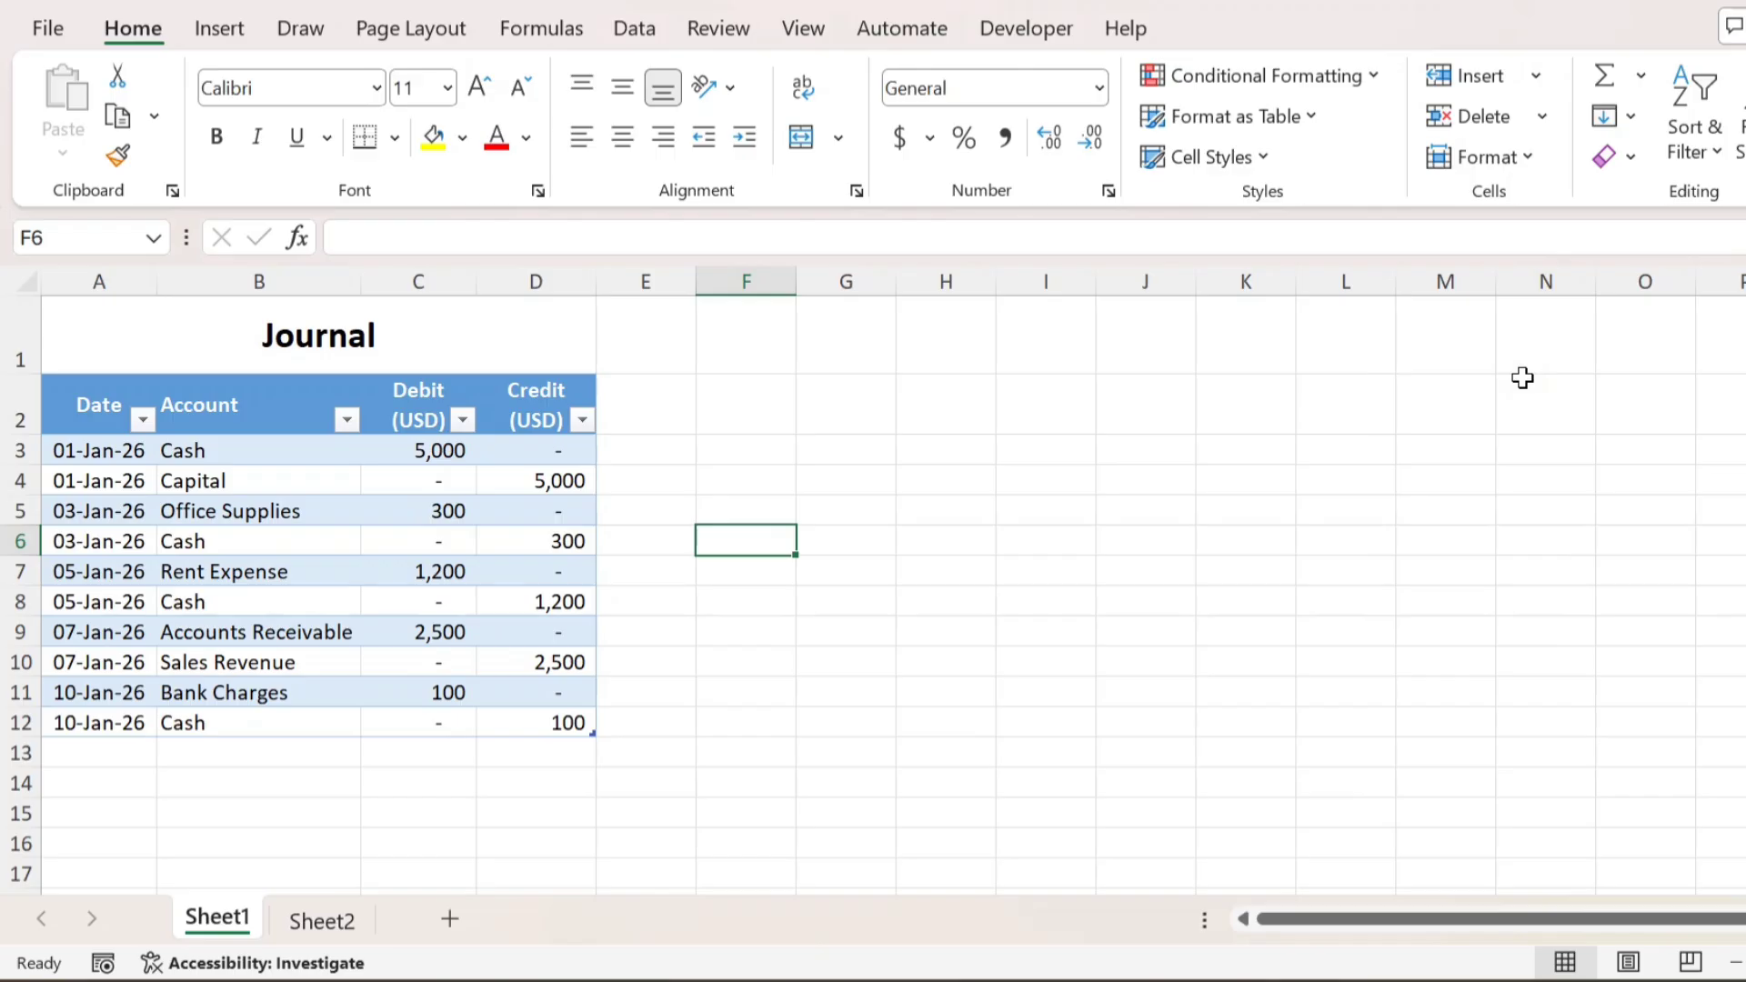
key(Left)
key(Left)
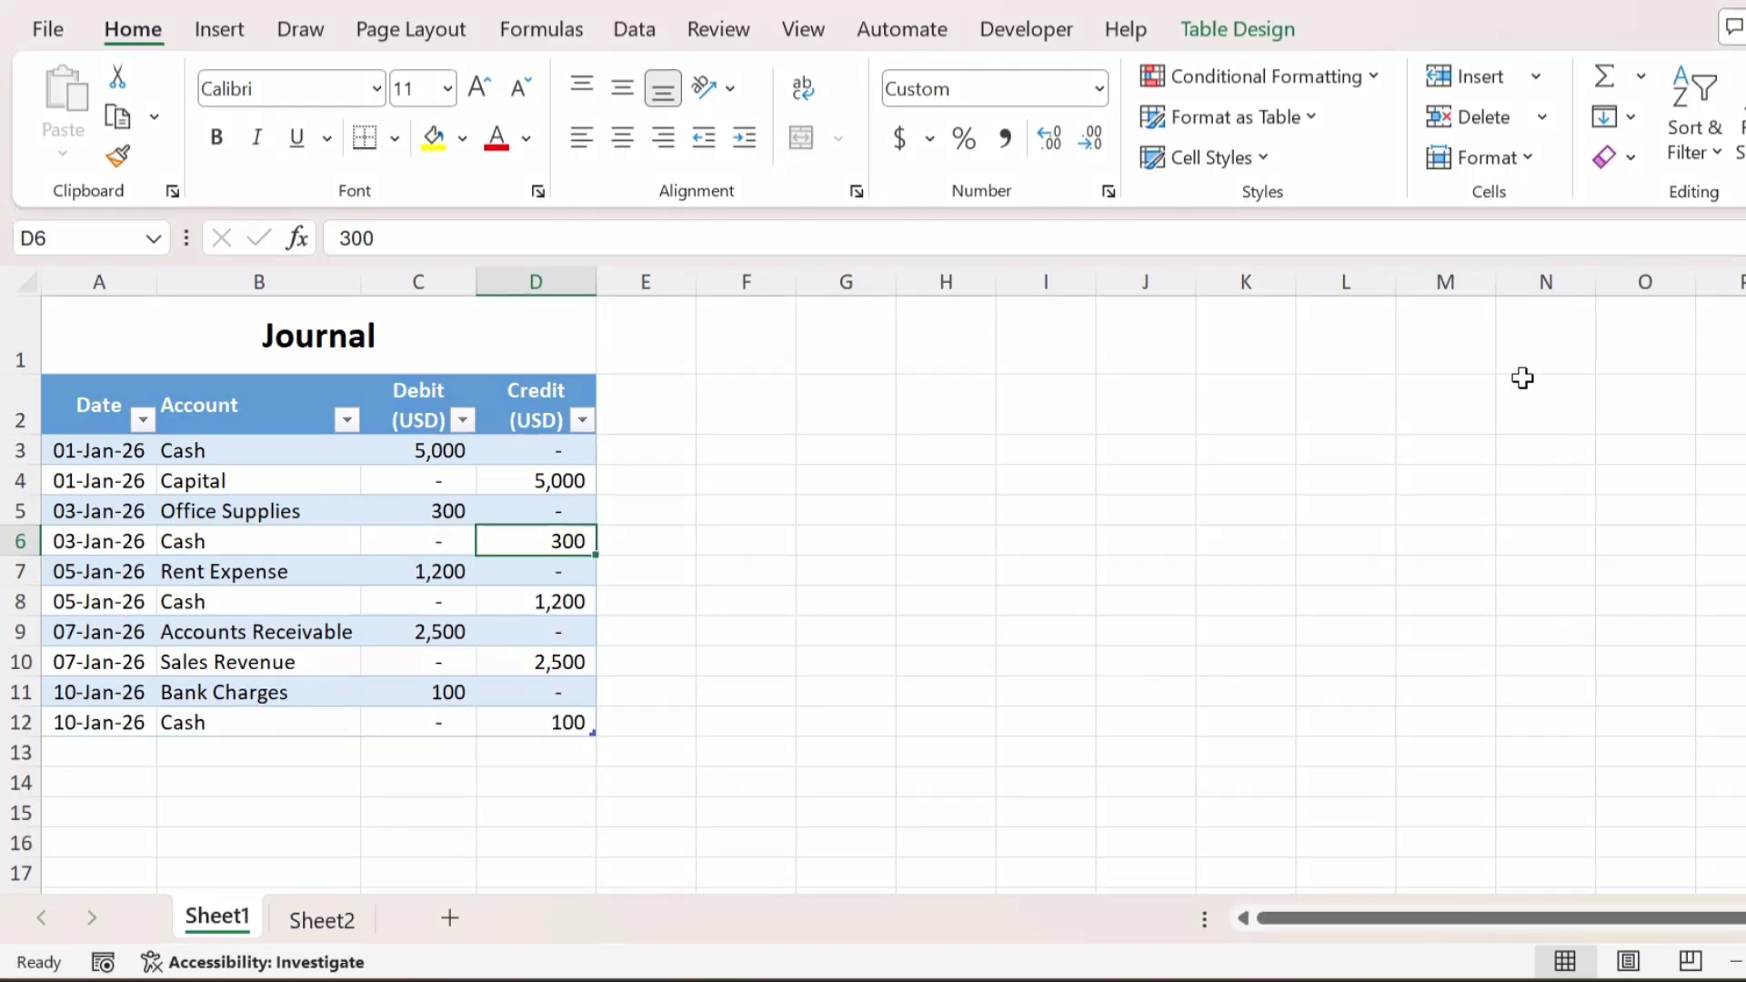
key(ctrl+Page_Down)
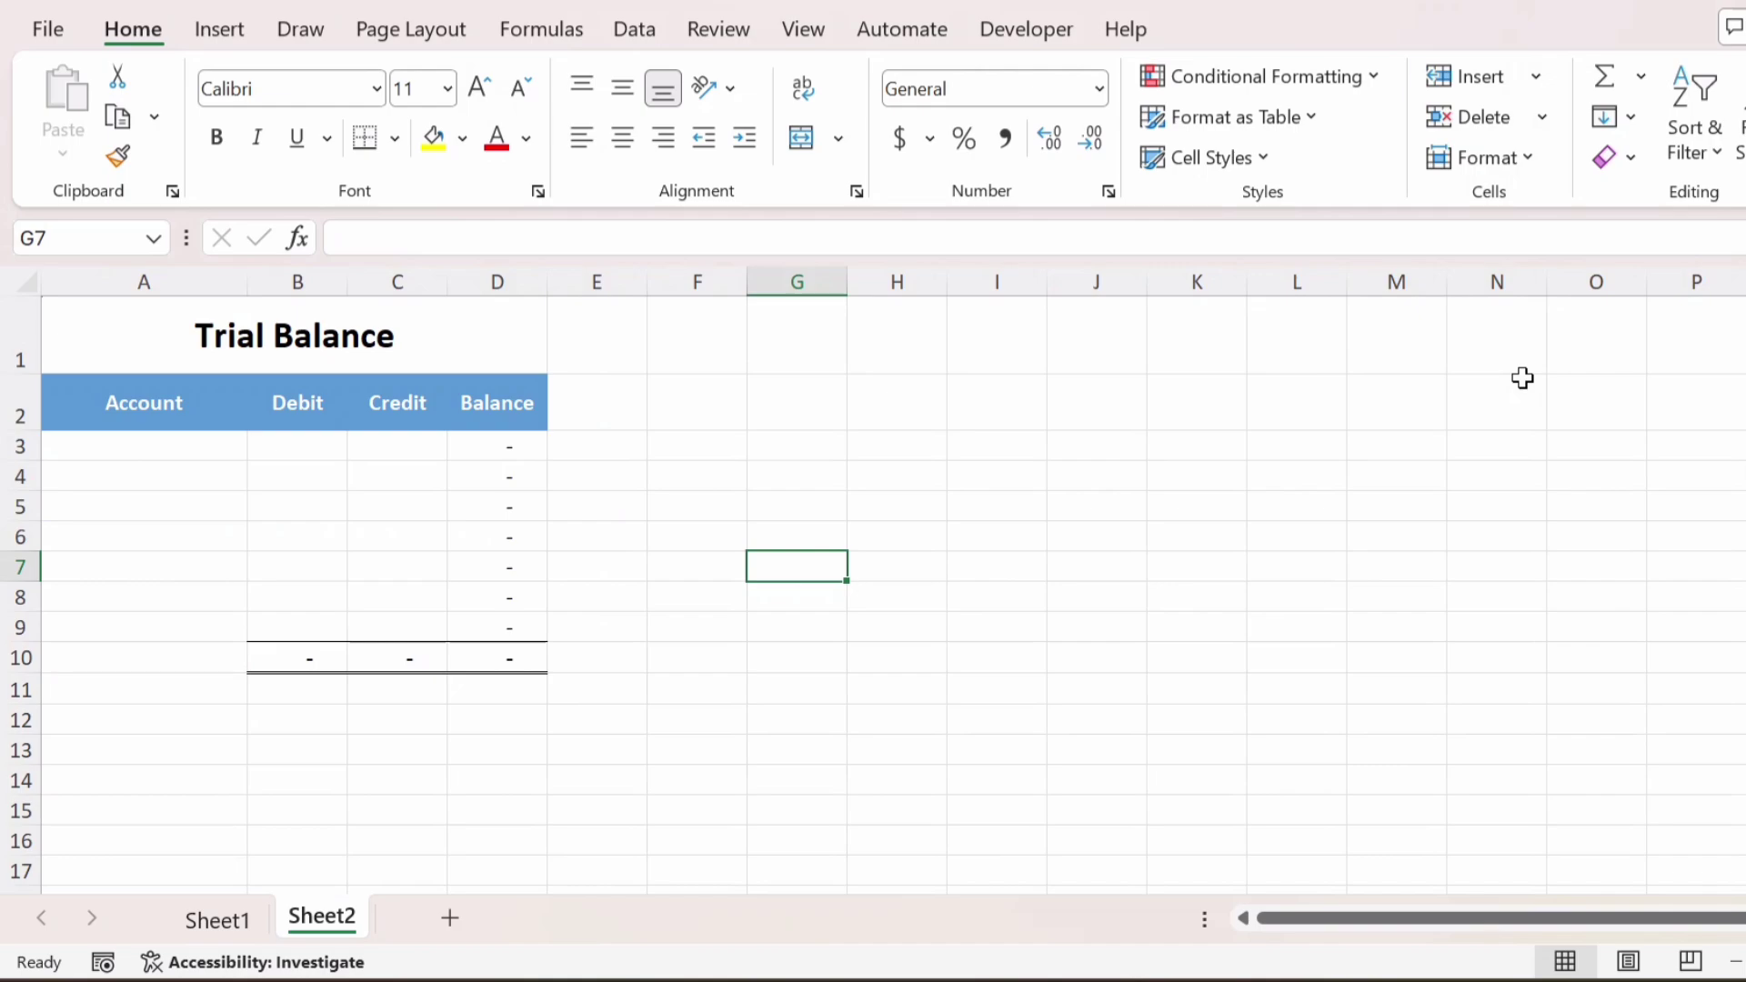
key(ctrl+Page_Up)
key(Left)
key(Left)
key(Left)
key(Up)
key(Up)
key(Right)
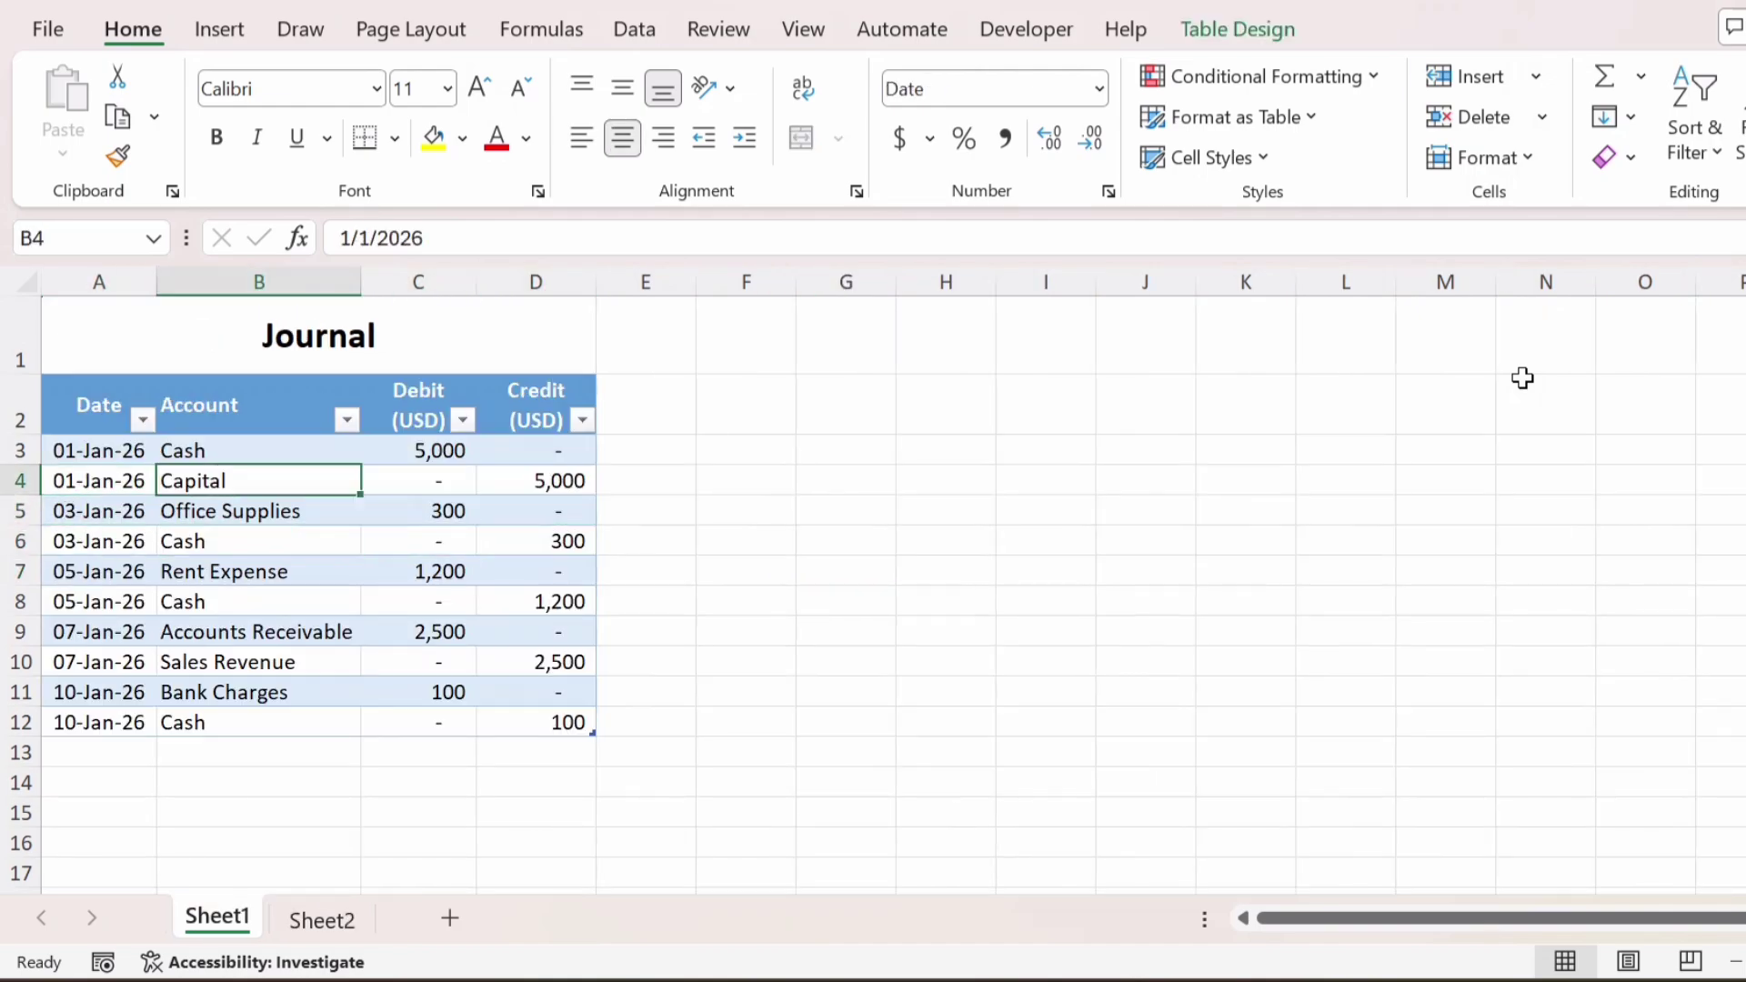
- Enter Cash as the first account in cell A3 of the Trial Balance on Sheet2
key(ctrl+Page_Down)
key(Left)
key(Left)
key(Left)
key(Left)
key(Left)
key(Left)
key(Up)
key(Up)
key(Up)
key(Up)
text(Cash)
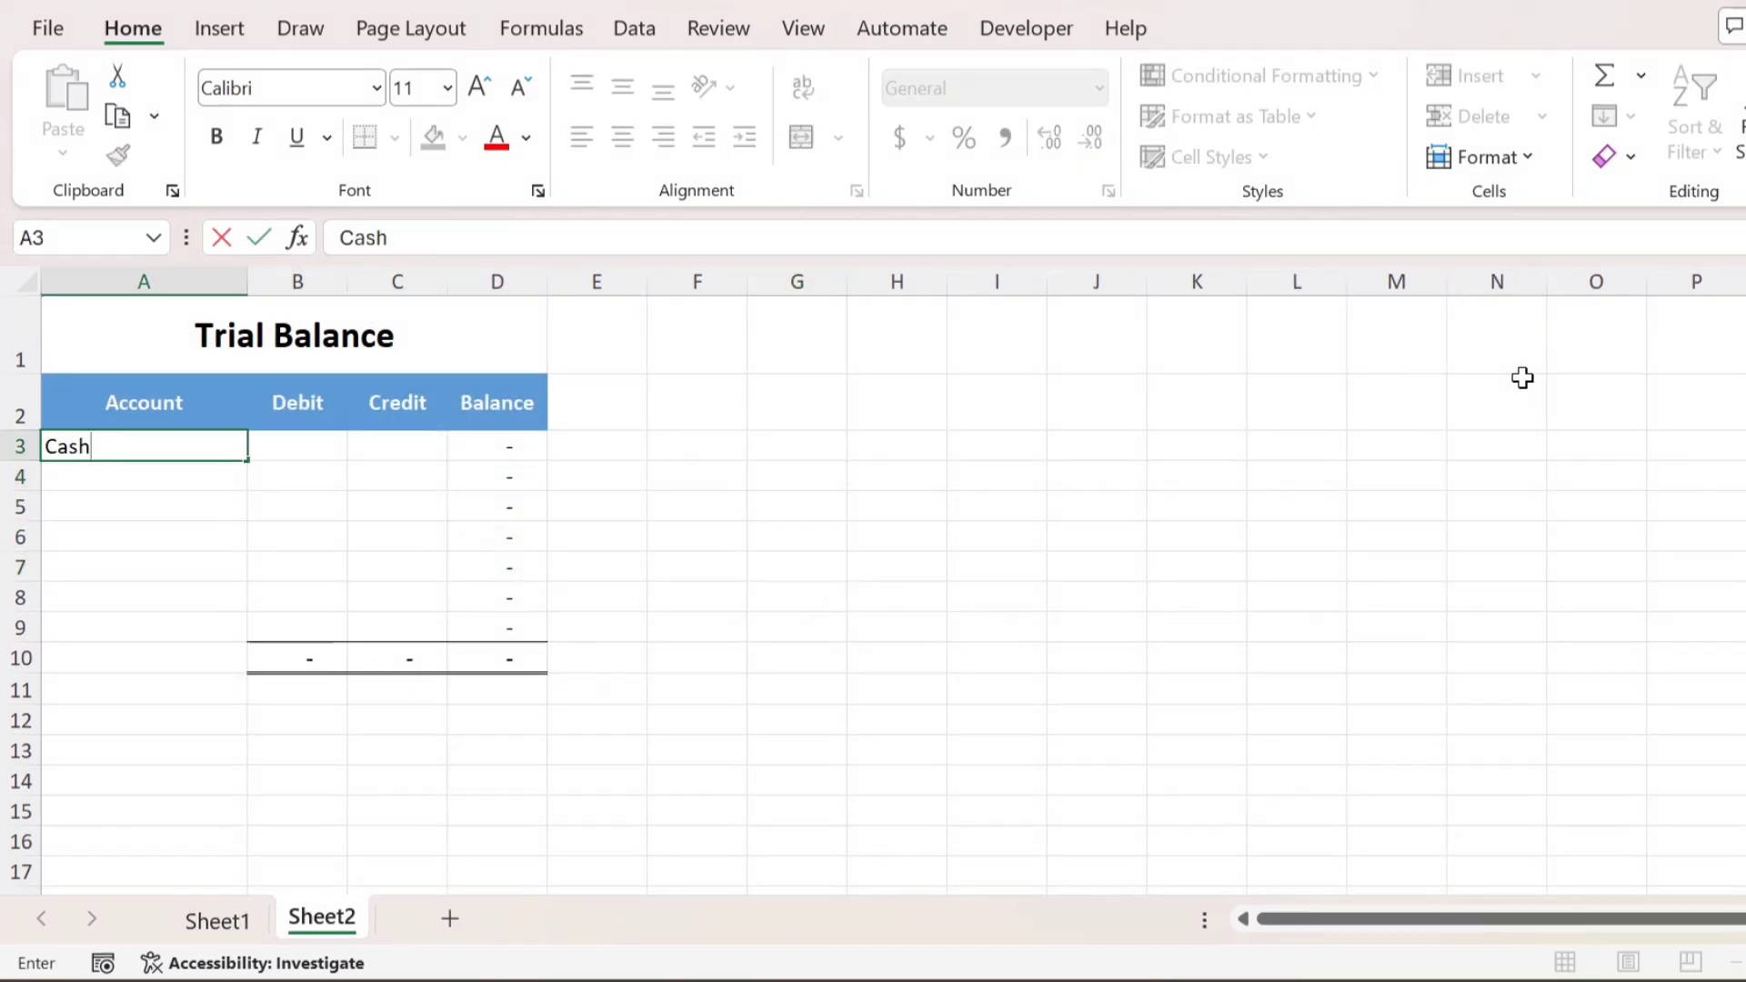
key(ctrl+Return)
- Calculate the Cash balance beside the journal on Sheet1 with the formula +C3-D6-D8-D12 in cell E4
key(ctrl+Page_Up)
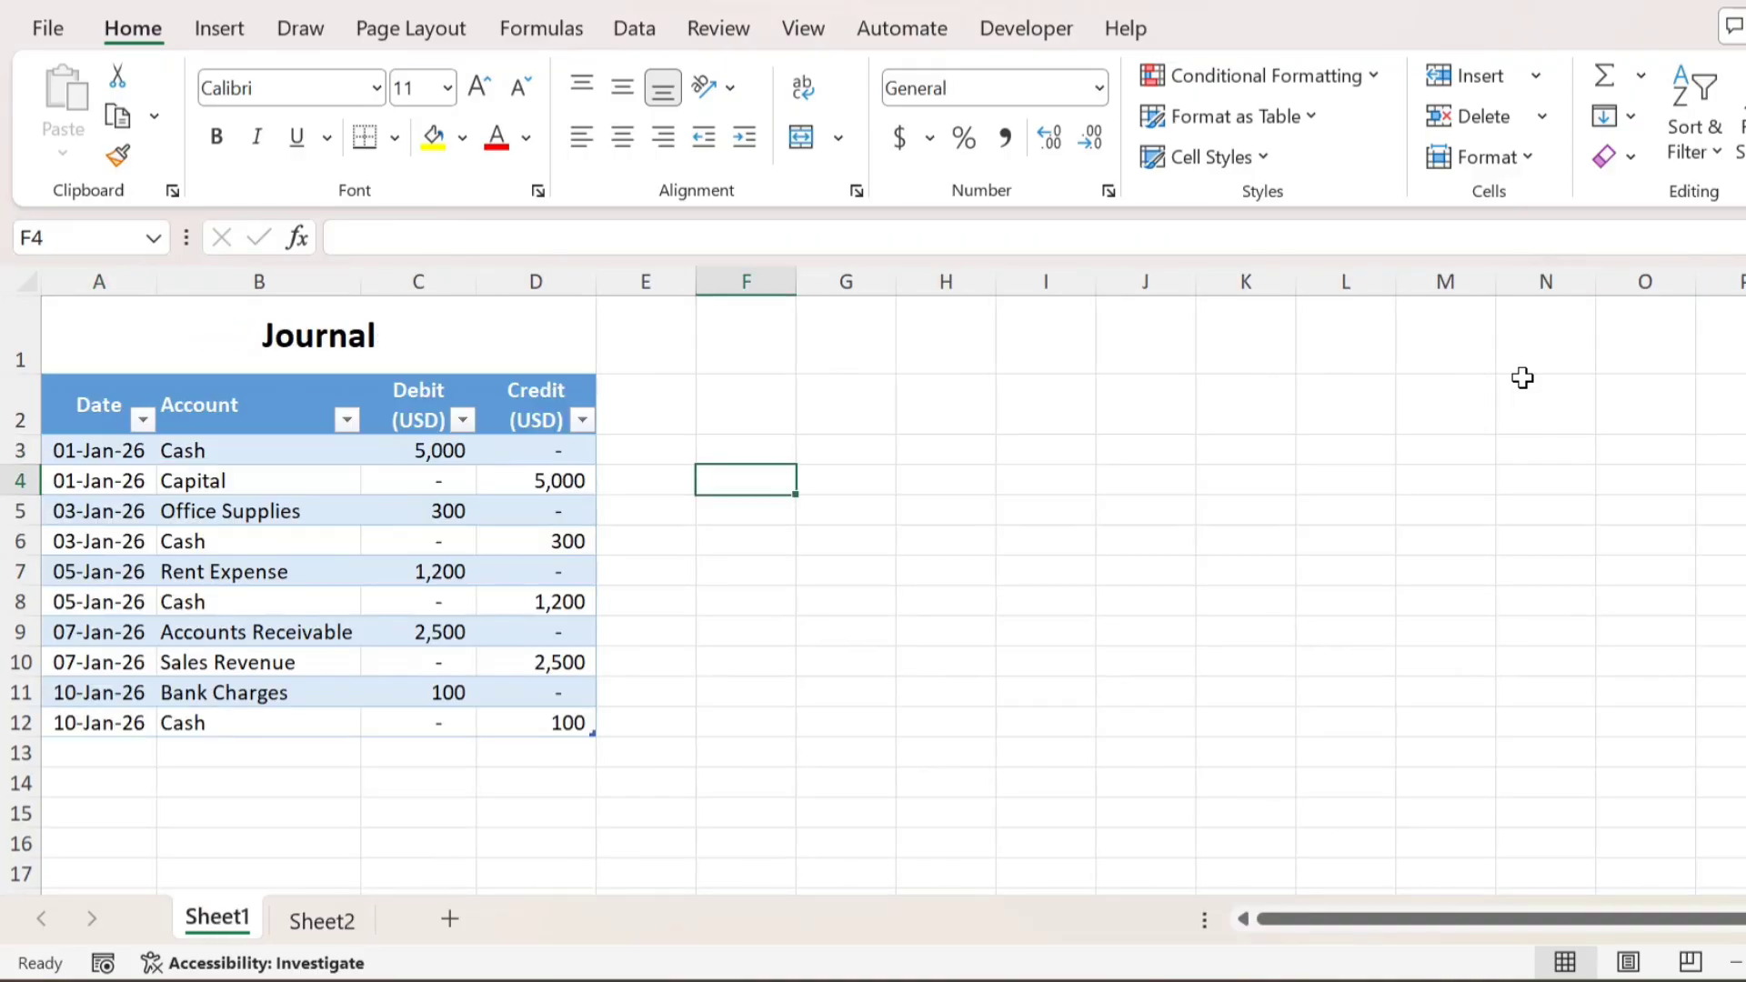
key(Left)
key(Left)
key(Right)
text(+)
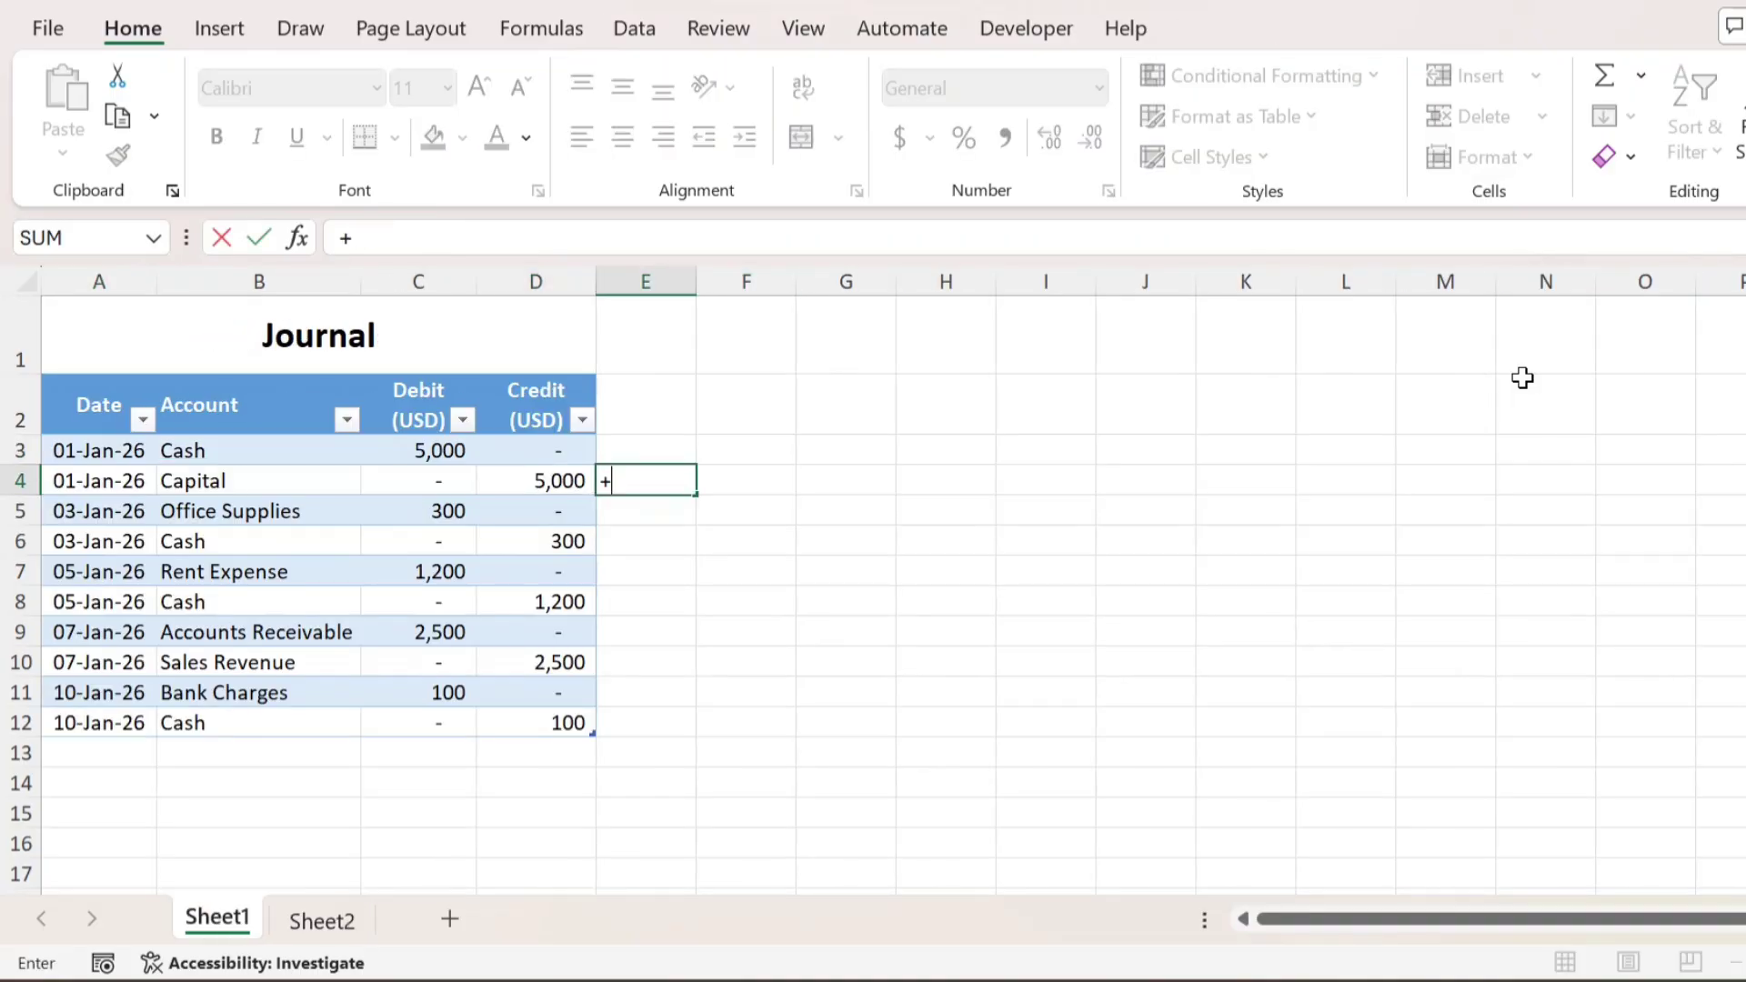
key(Left)
key(Left)
key(Up)
text(-)
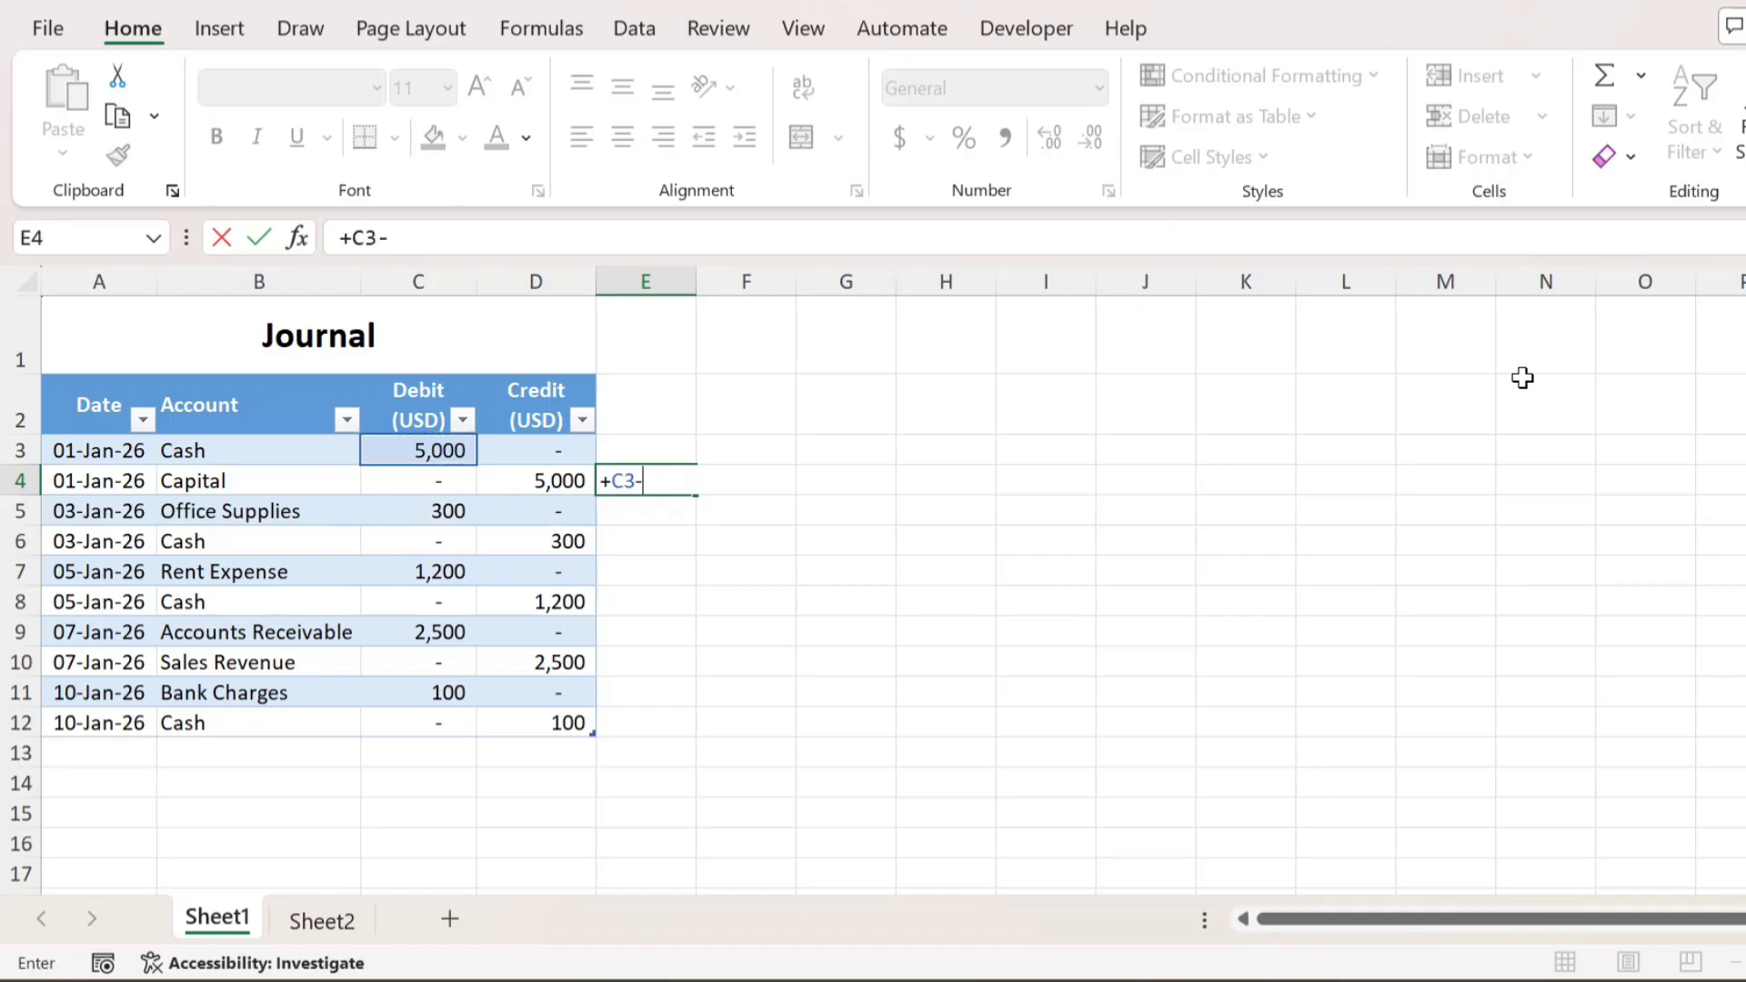
key(Down)
key(Down)
key(Left)
text(+)
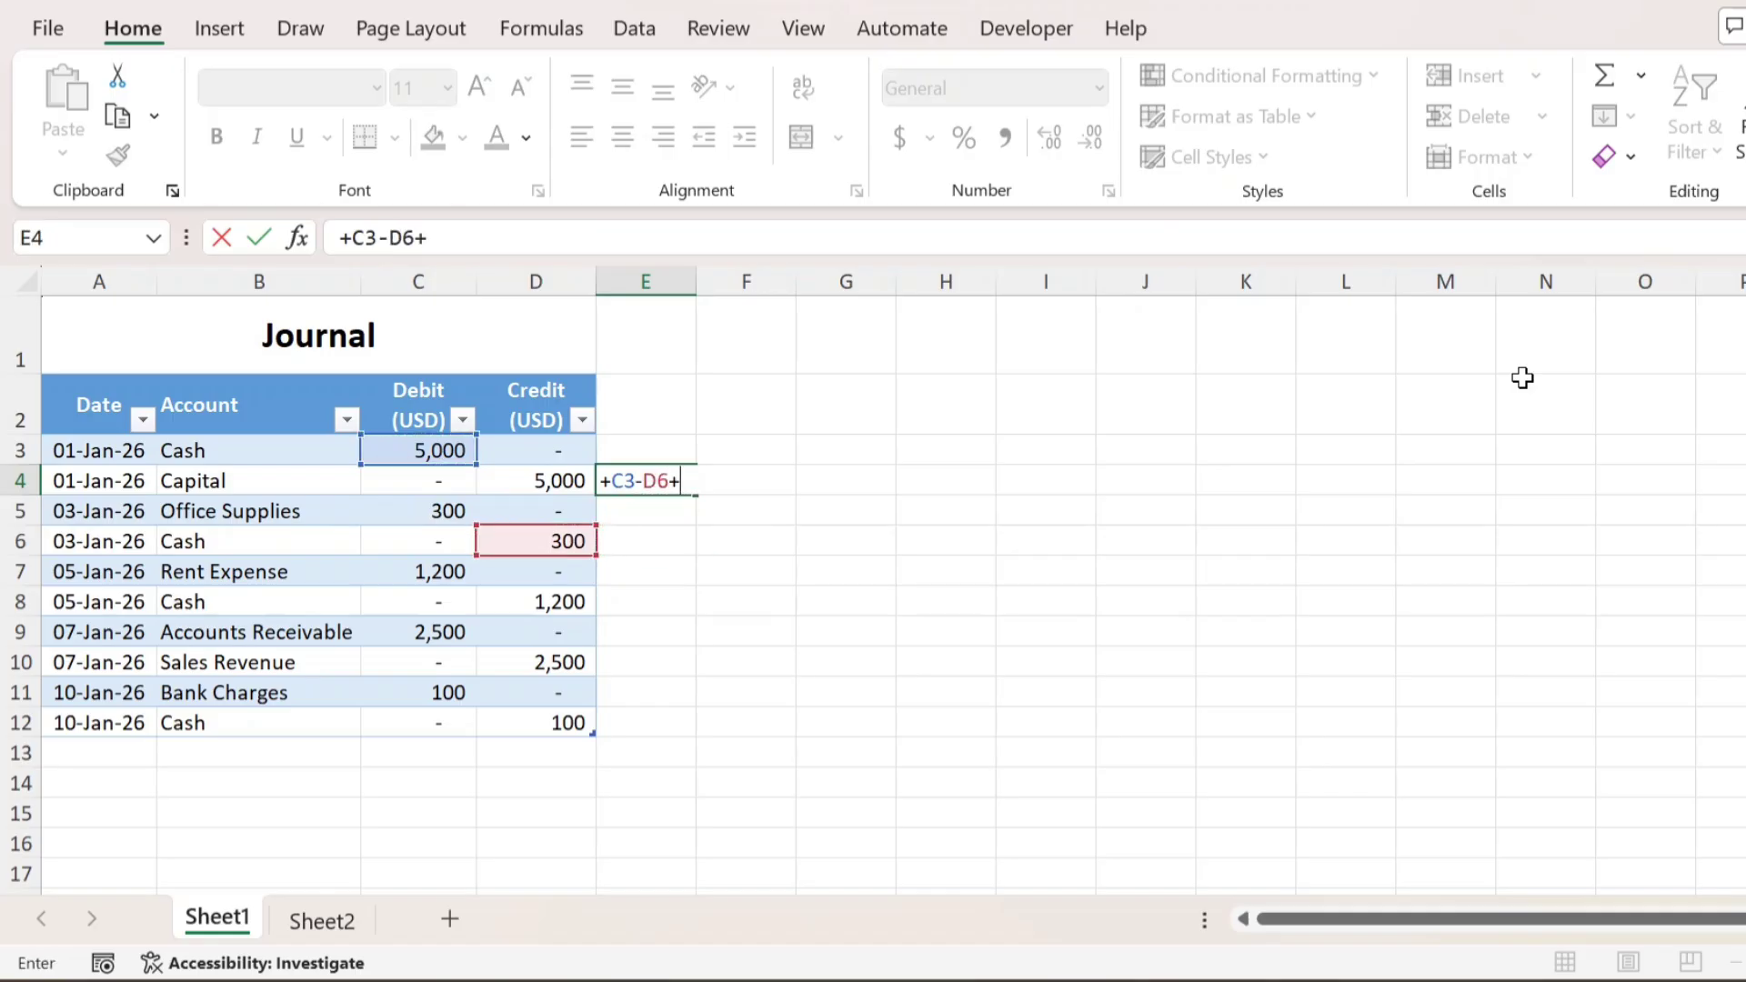
key(BackSpace)
text(-)
key(Down)
key(Down)
key(Down)
key(Down)
key(Left)
text(-)
key(Down)
key(Down)
key(Down)
key(Down)
key(Down)
key(Down)
key(Down)
key(Down)
key(Left)
key(ctrl+Return)
- Enter 3400 as the Cash debit in cell B3 of the Trial Balance on Sheet2
key(ctrl+Page_Down)
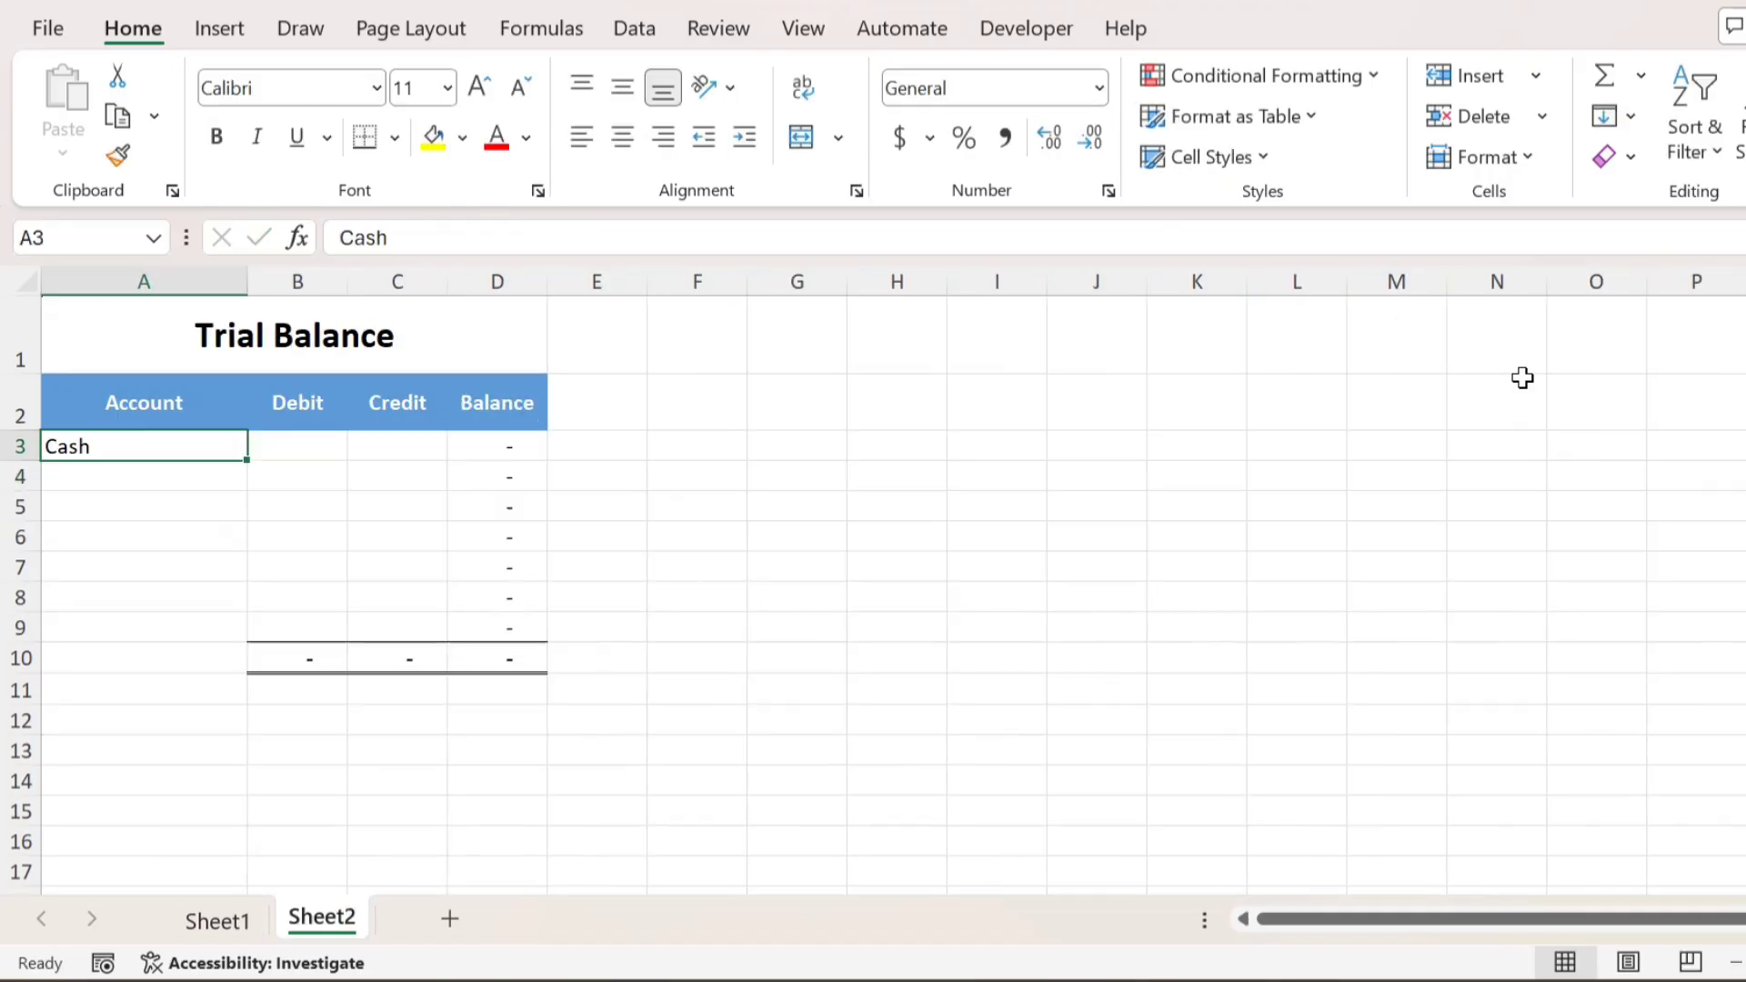
key(Right)
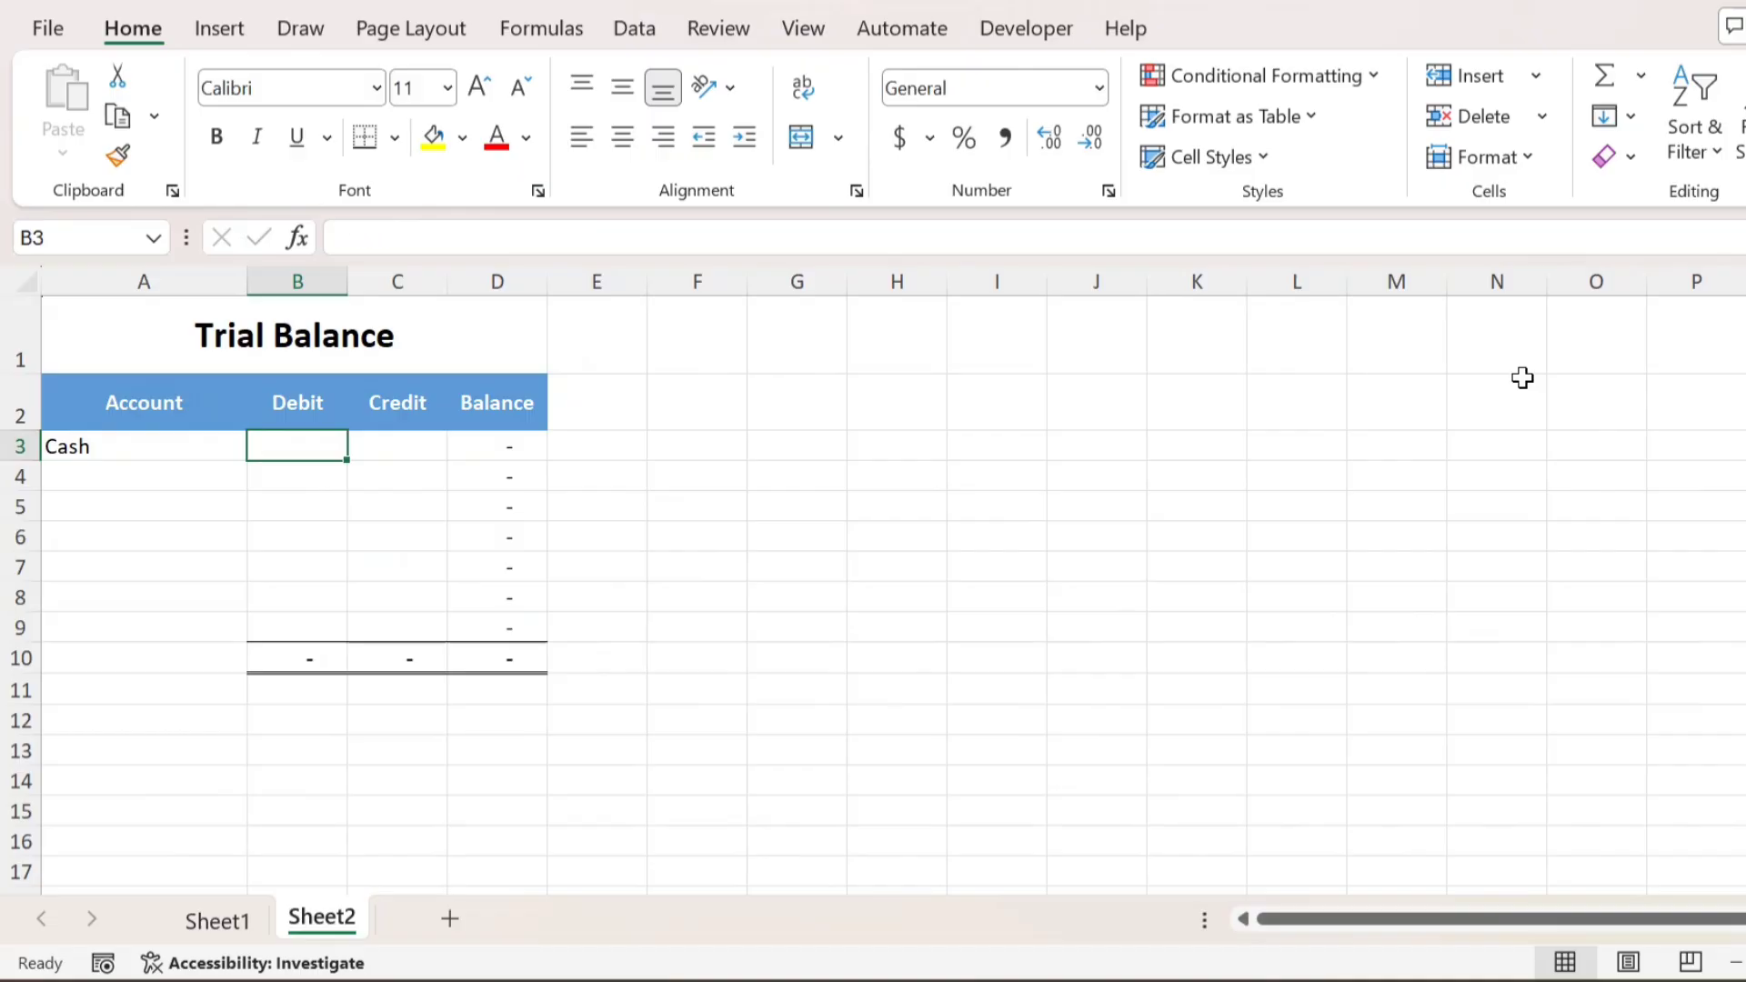
text(3400)
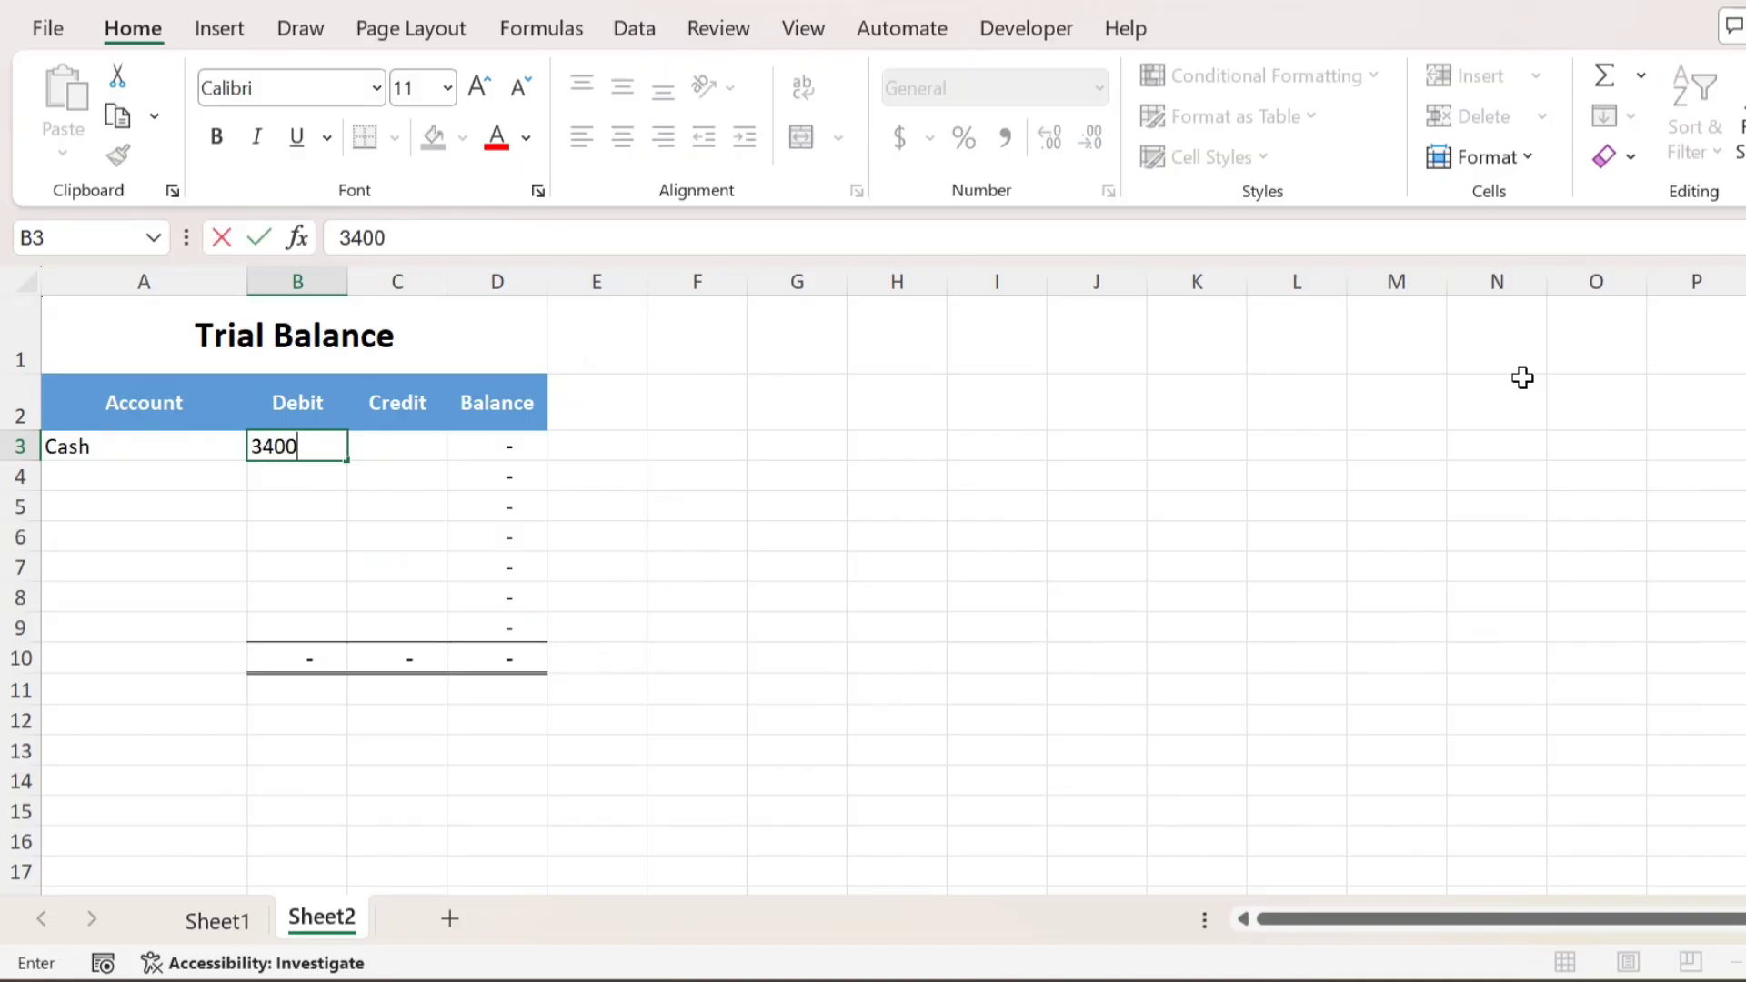
key(Tab)
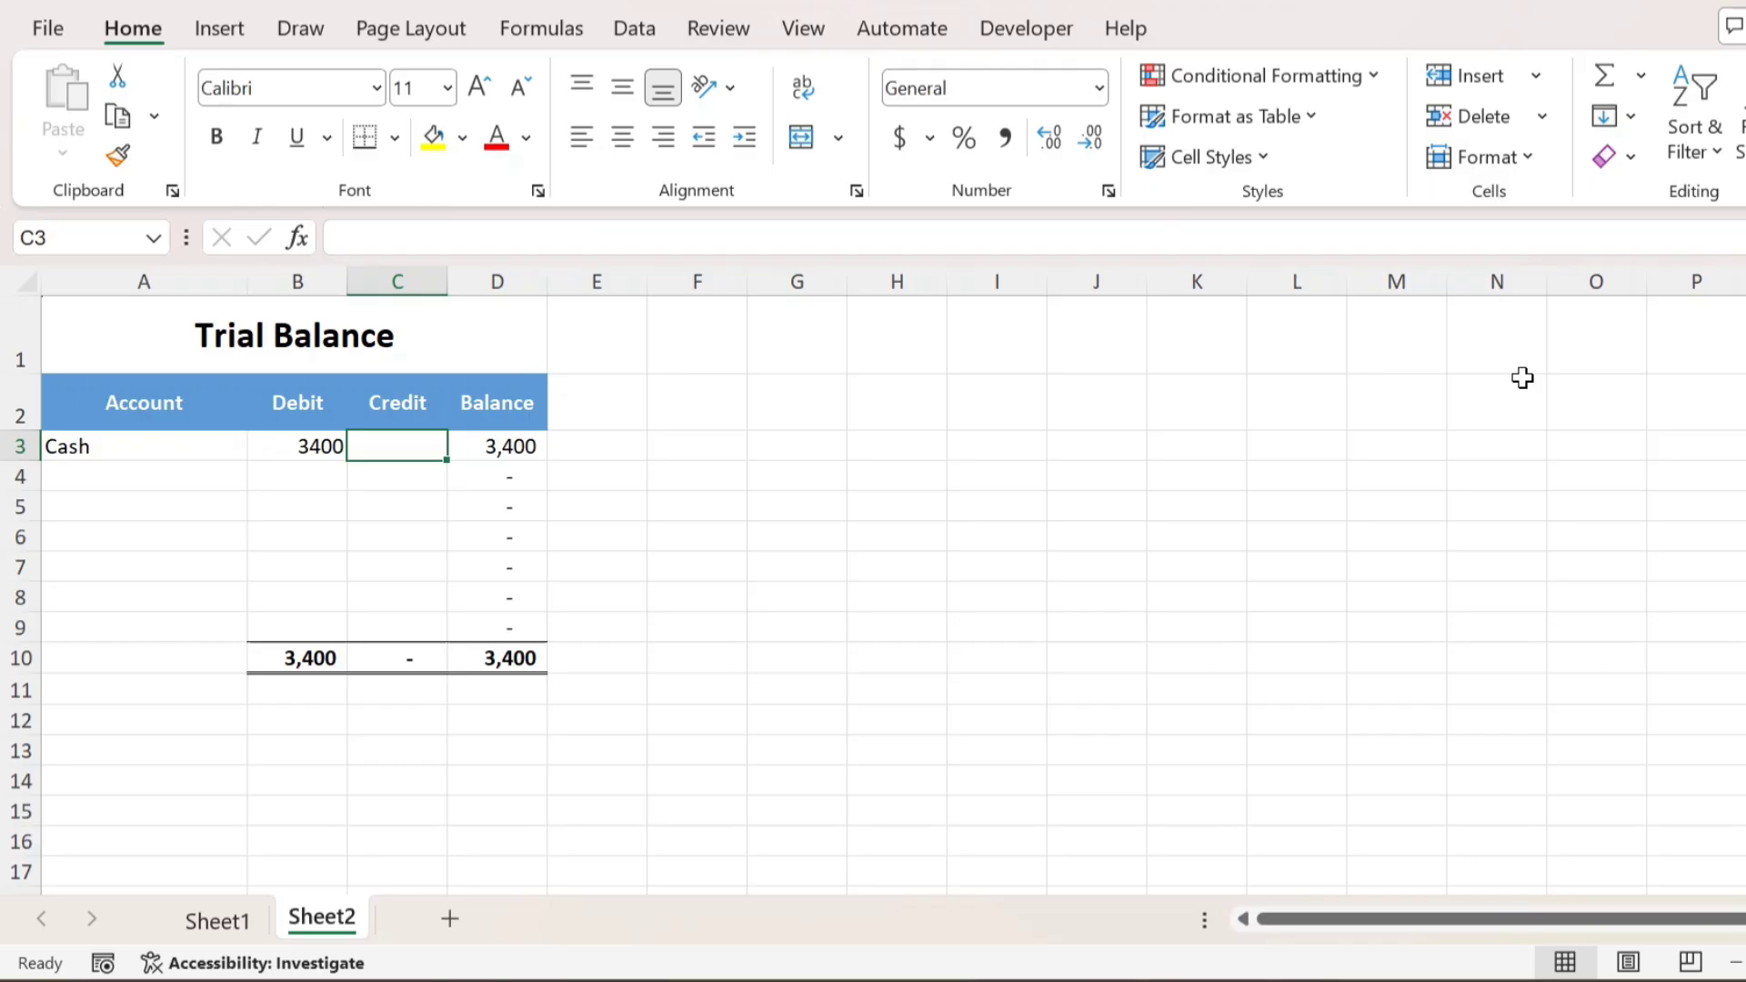
key(ctrl+Page_Up)
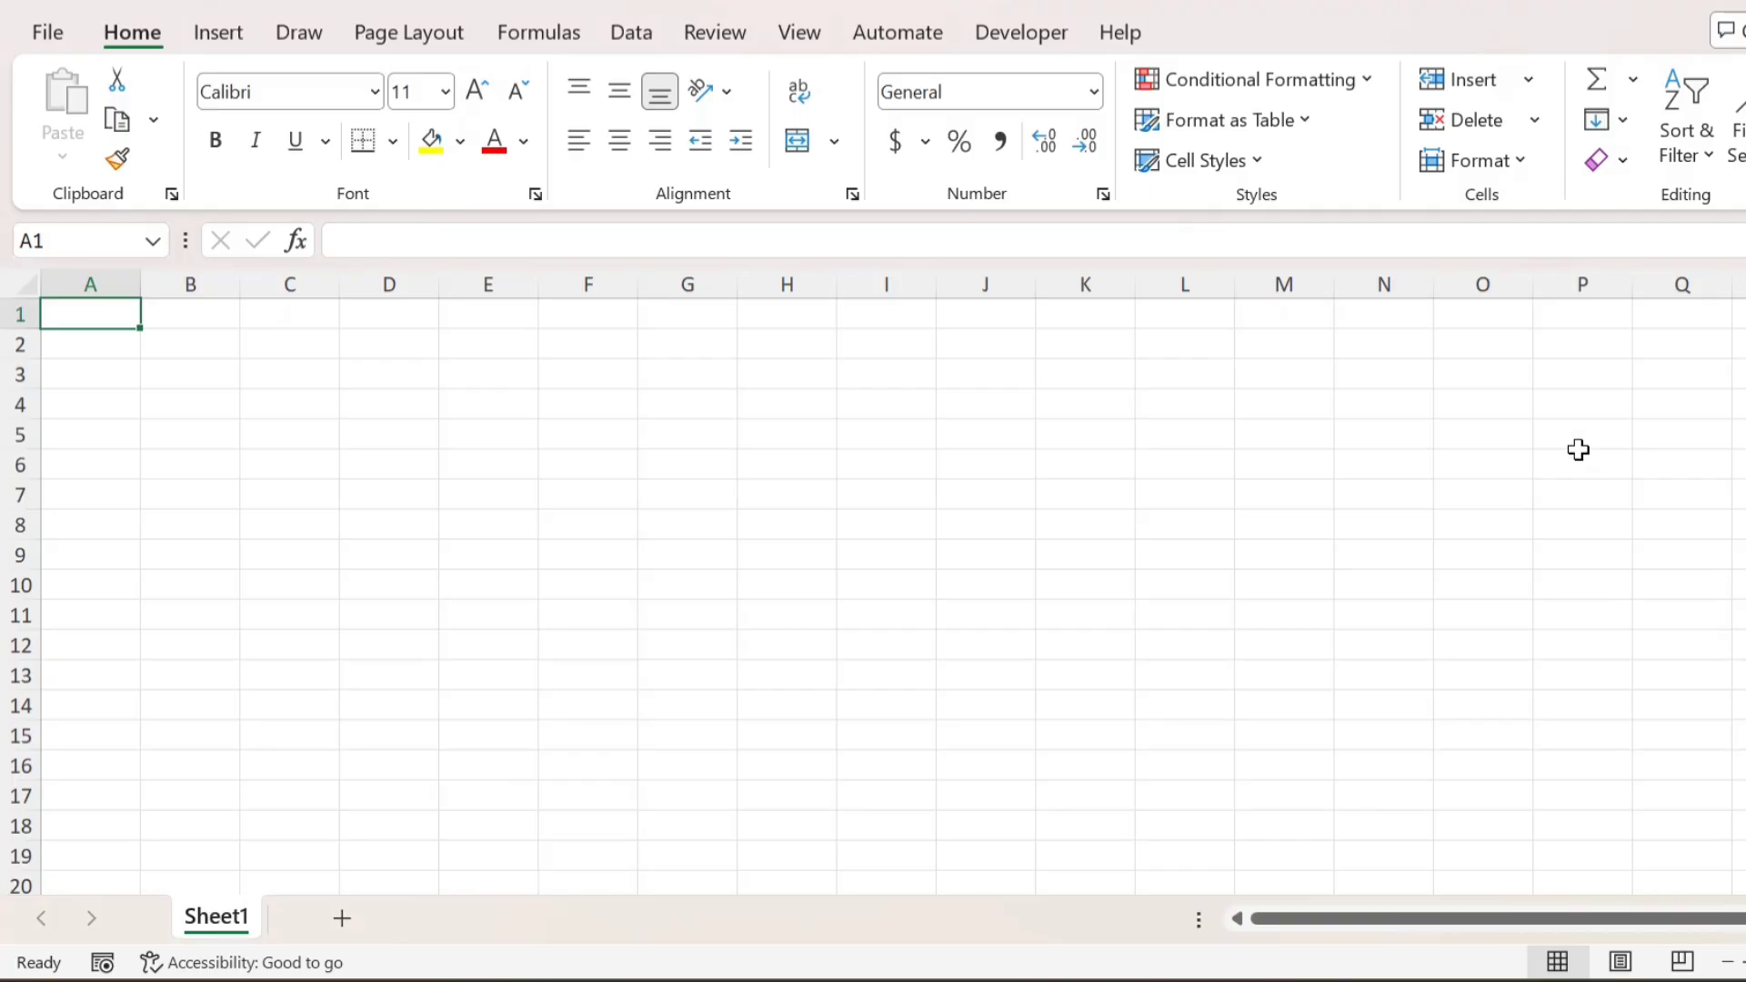
- Enter the title Journal in cell A1 of the blank workbook and merge and center it across A1:D1
text(Journal)
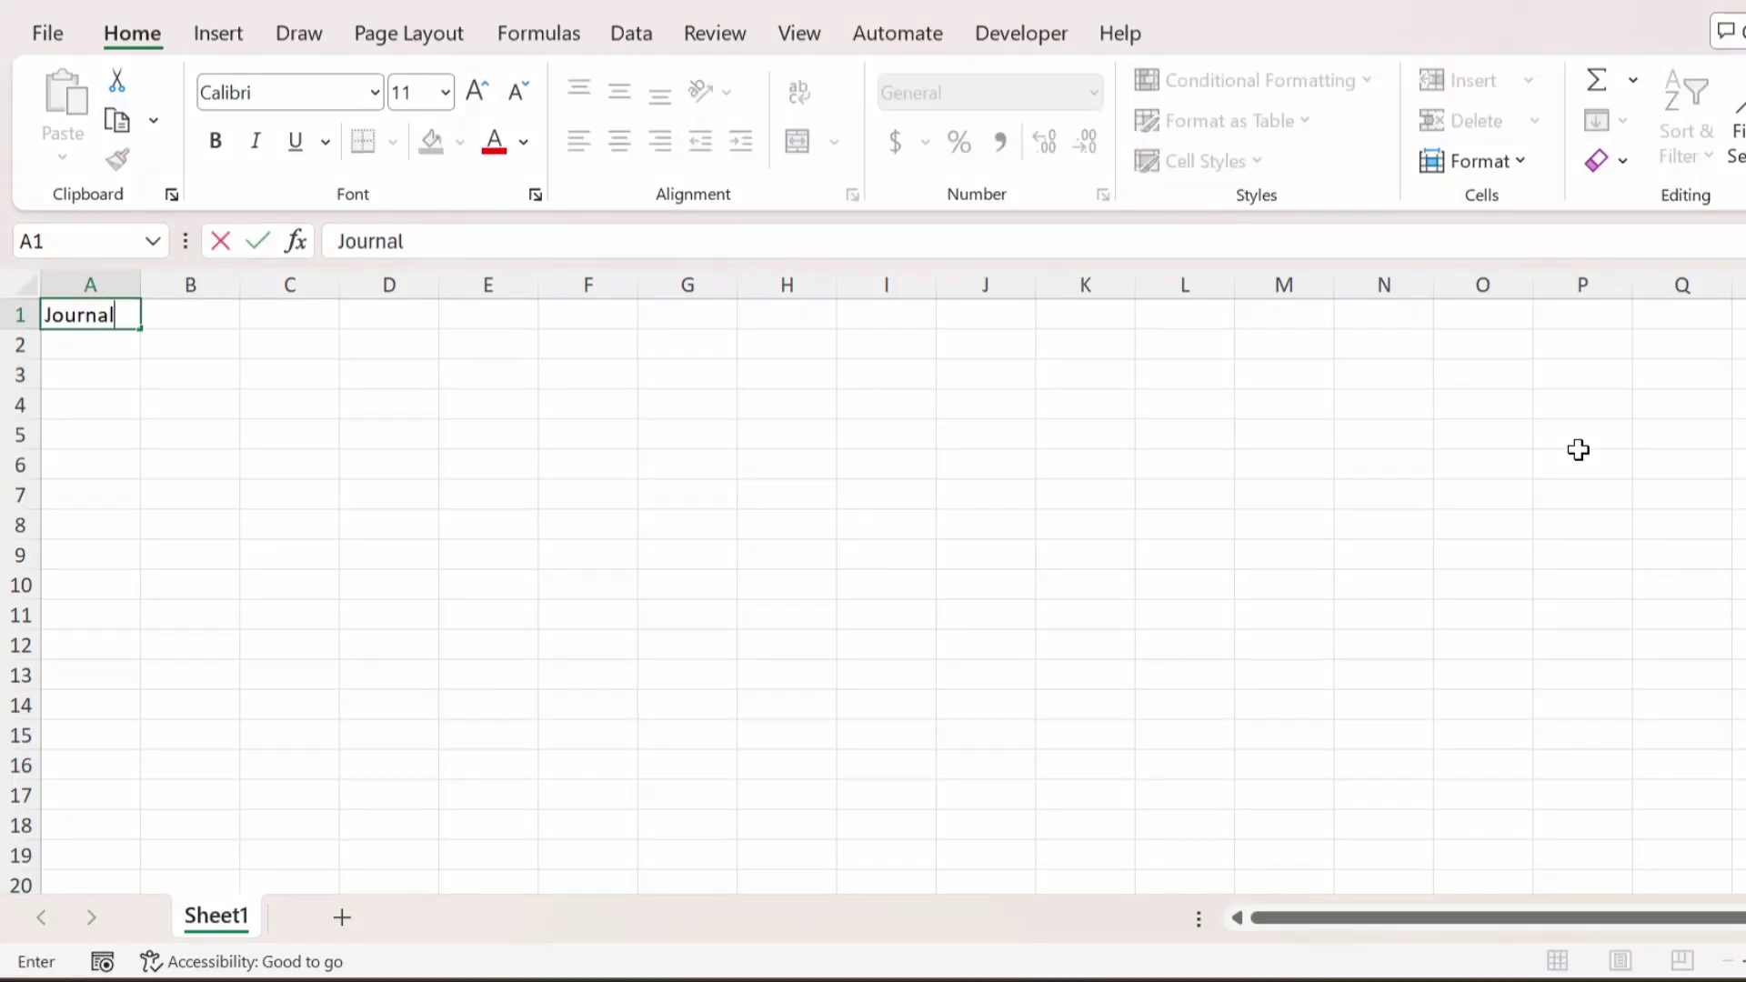
key(ctrl+Return)
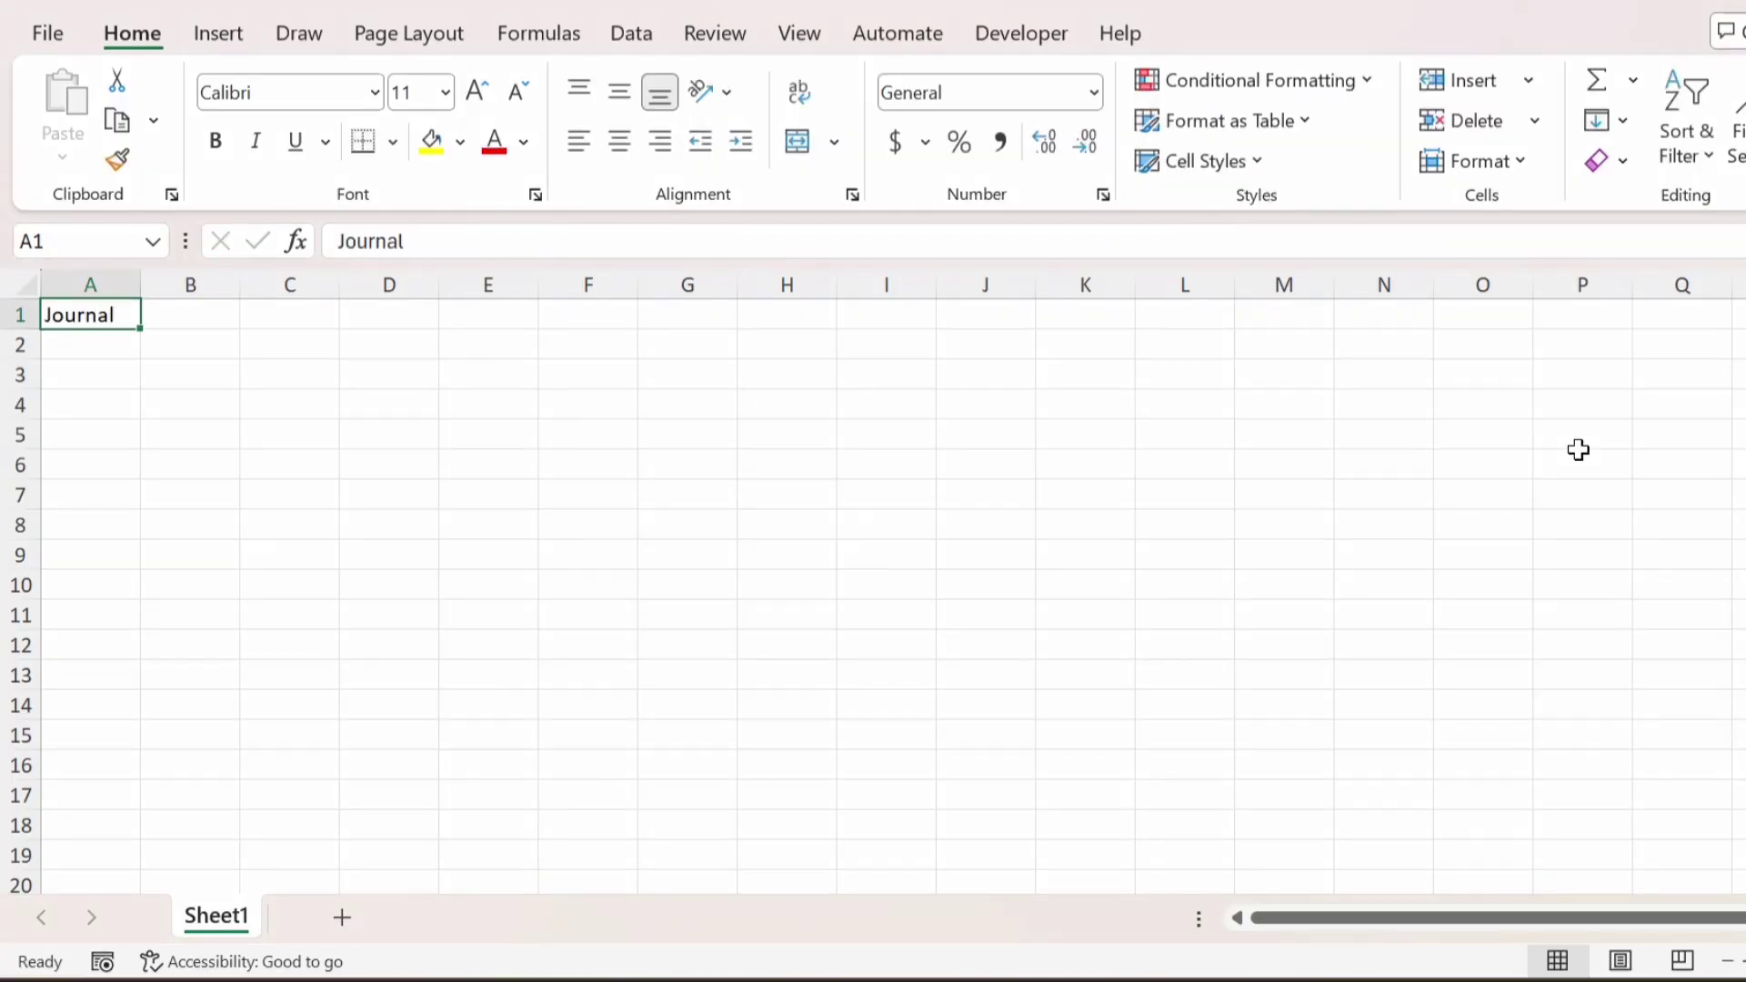
key(shift+Right)
key(shift+Right)
key(shift+Right)
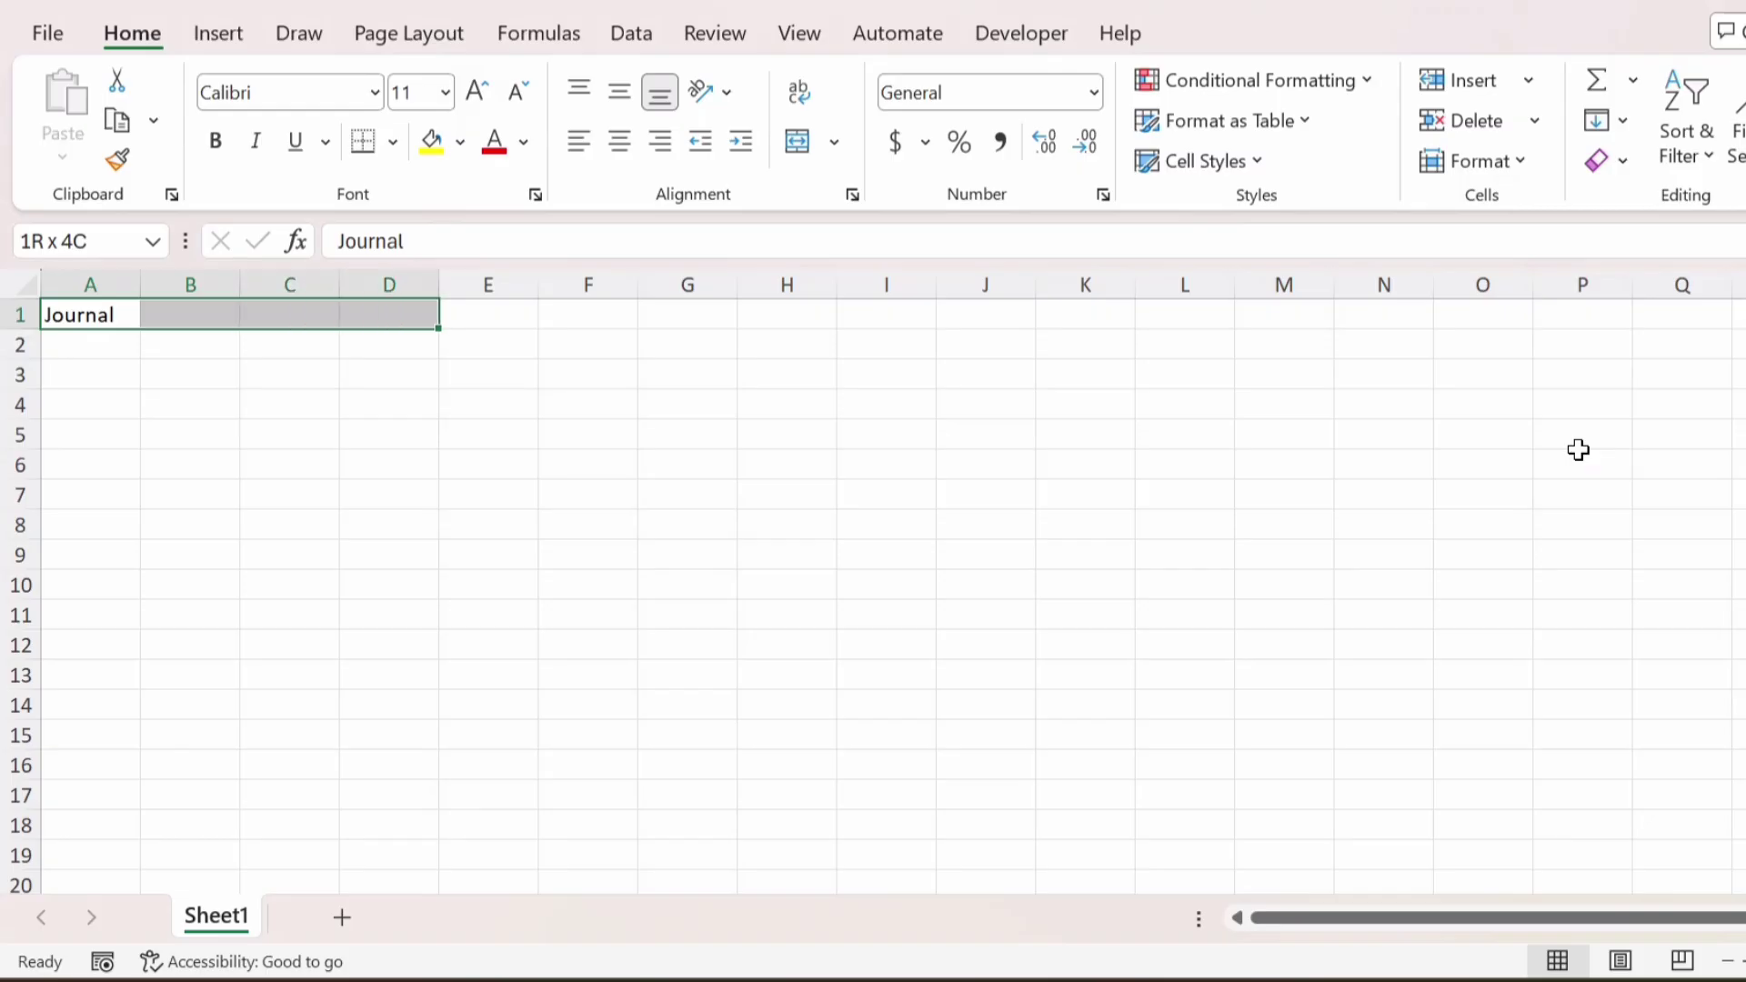
click(846, 142)
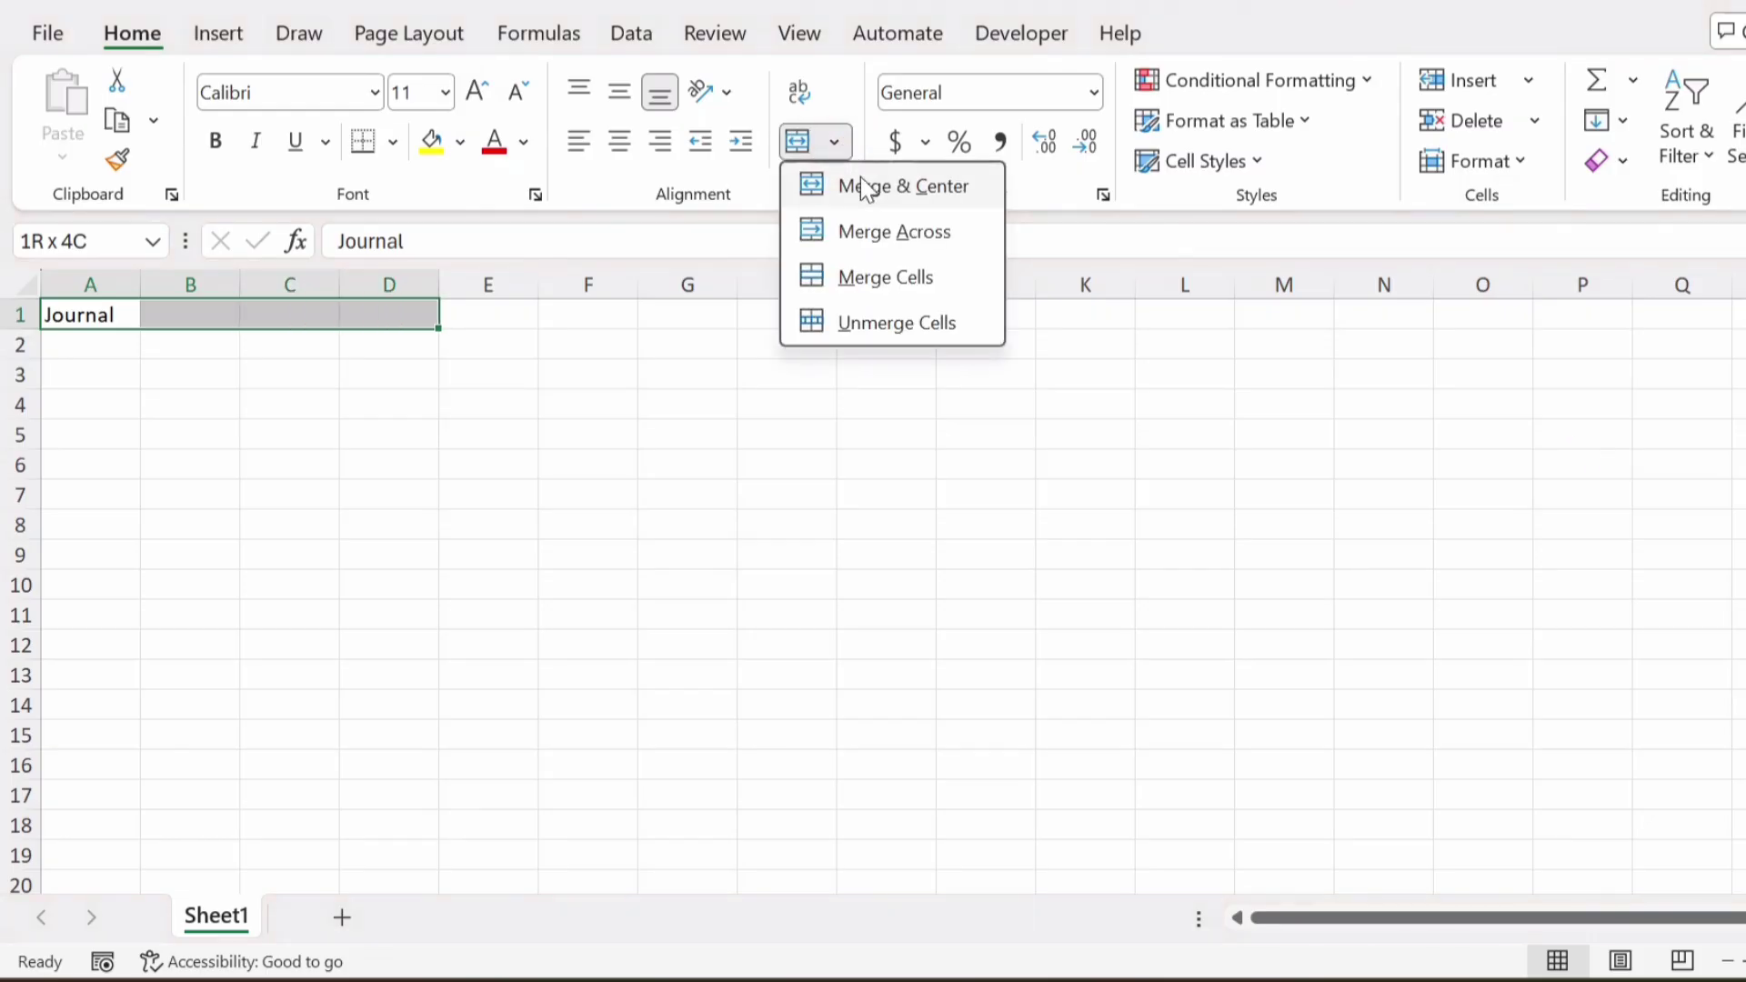
click(910, 186)
- Make the Journal title bold, middle-aligned vertically and size 18
key(ctrl+b)
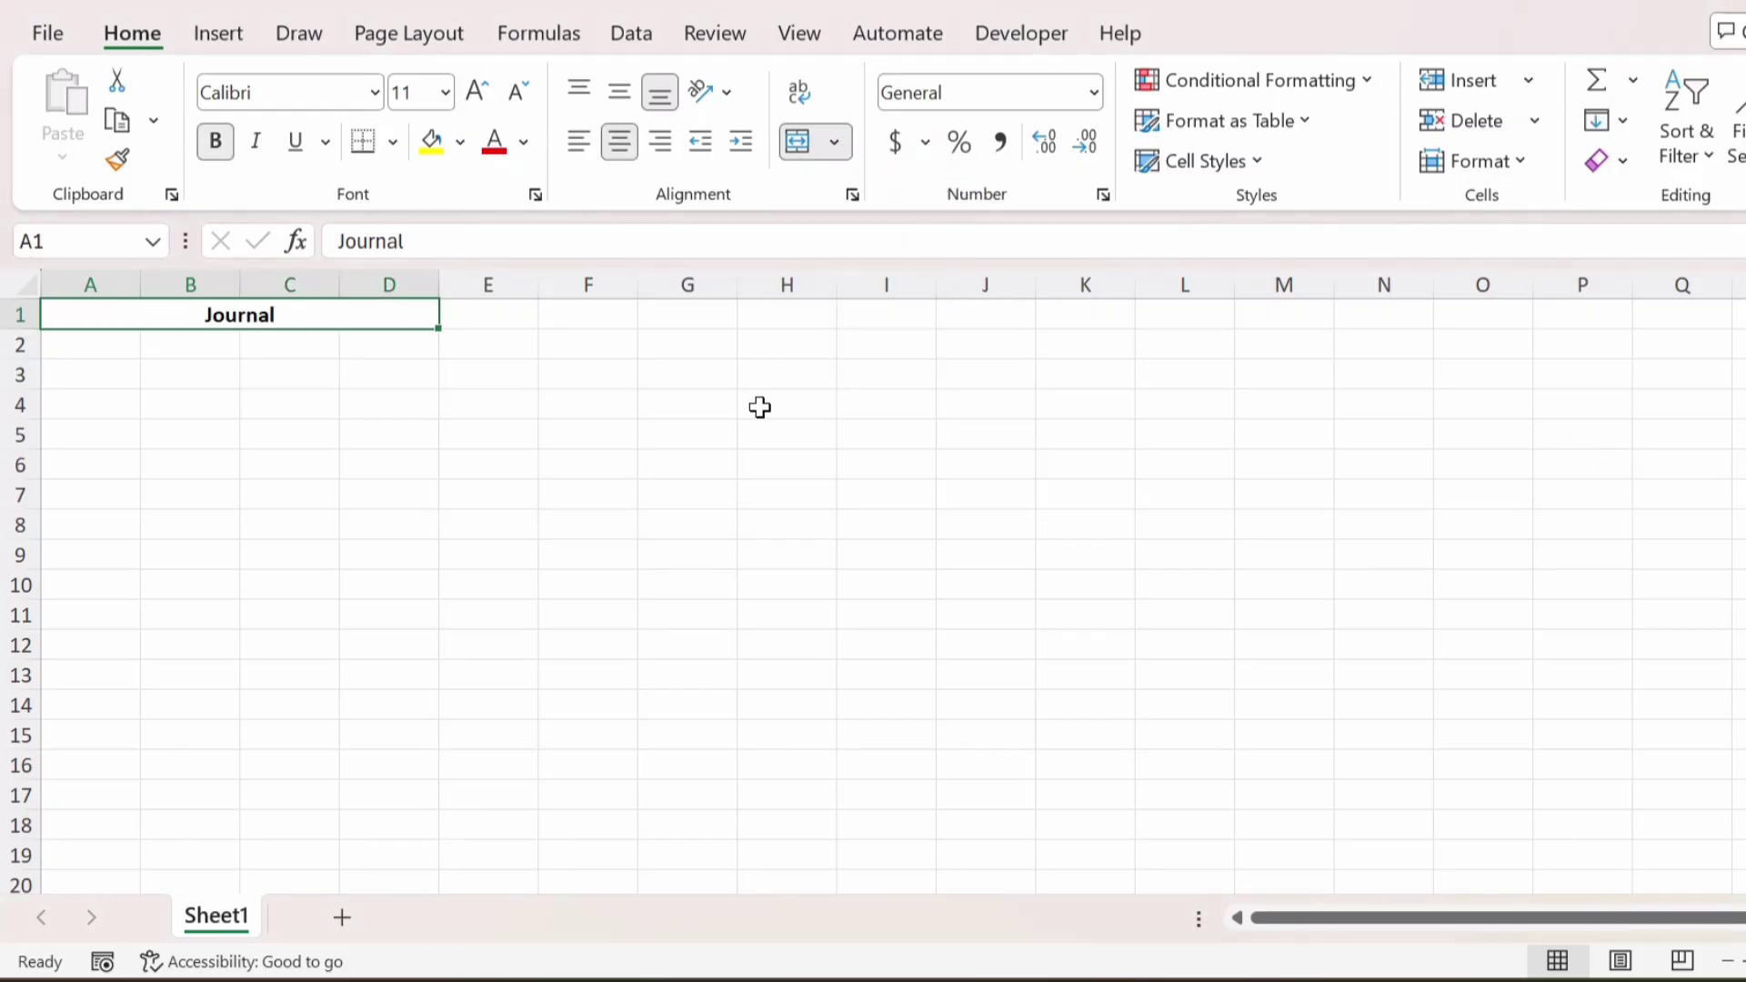
click(622, 93)
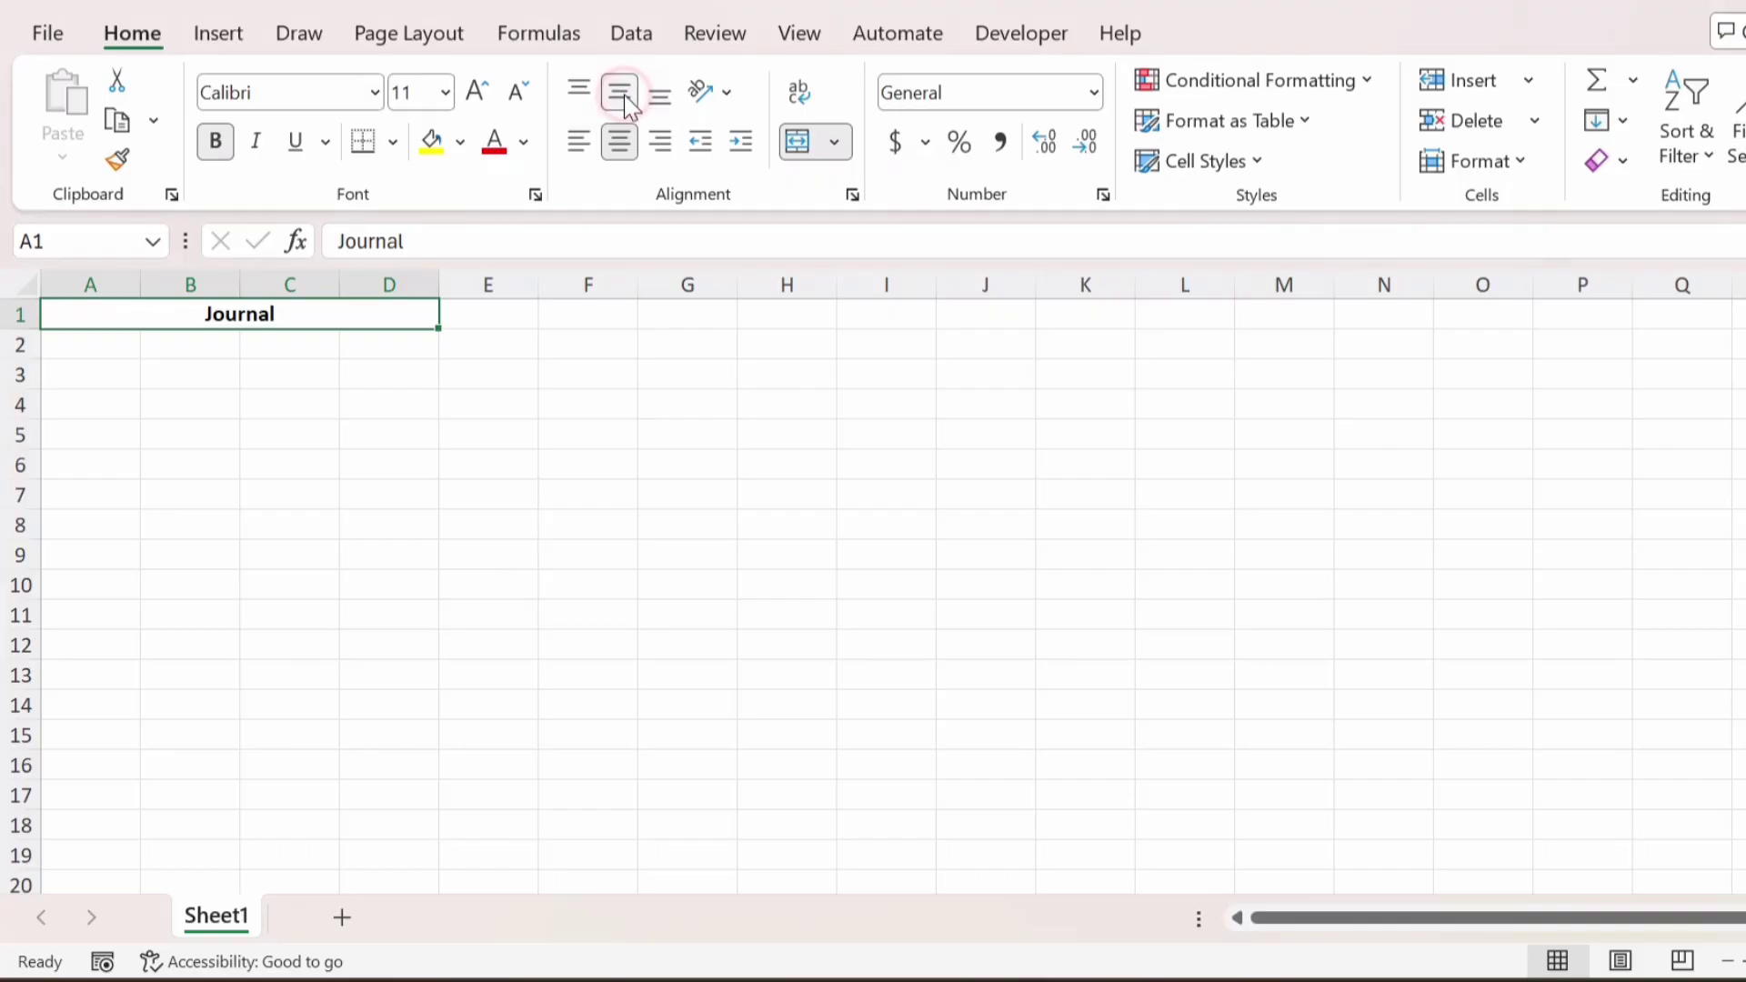
click(474, 91)
click(474, 91)
click(474, 91)
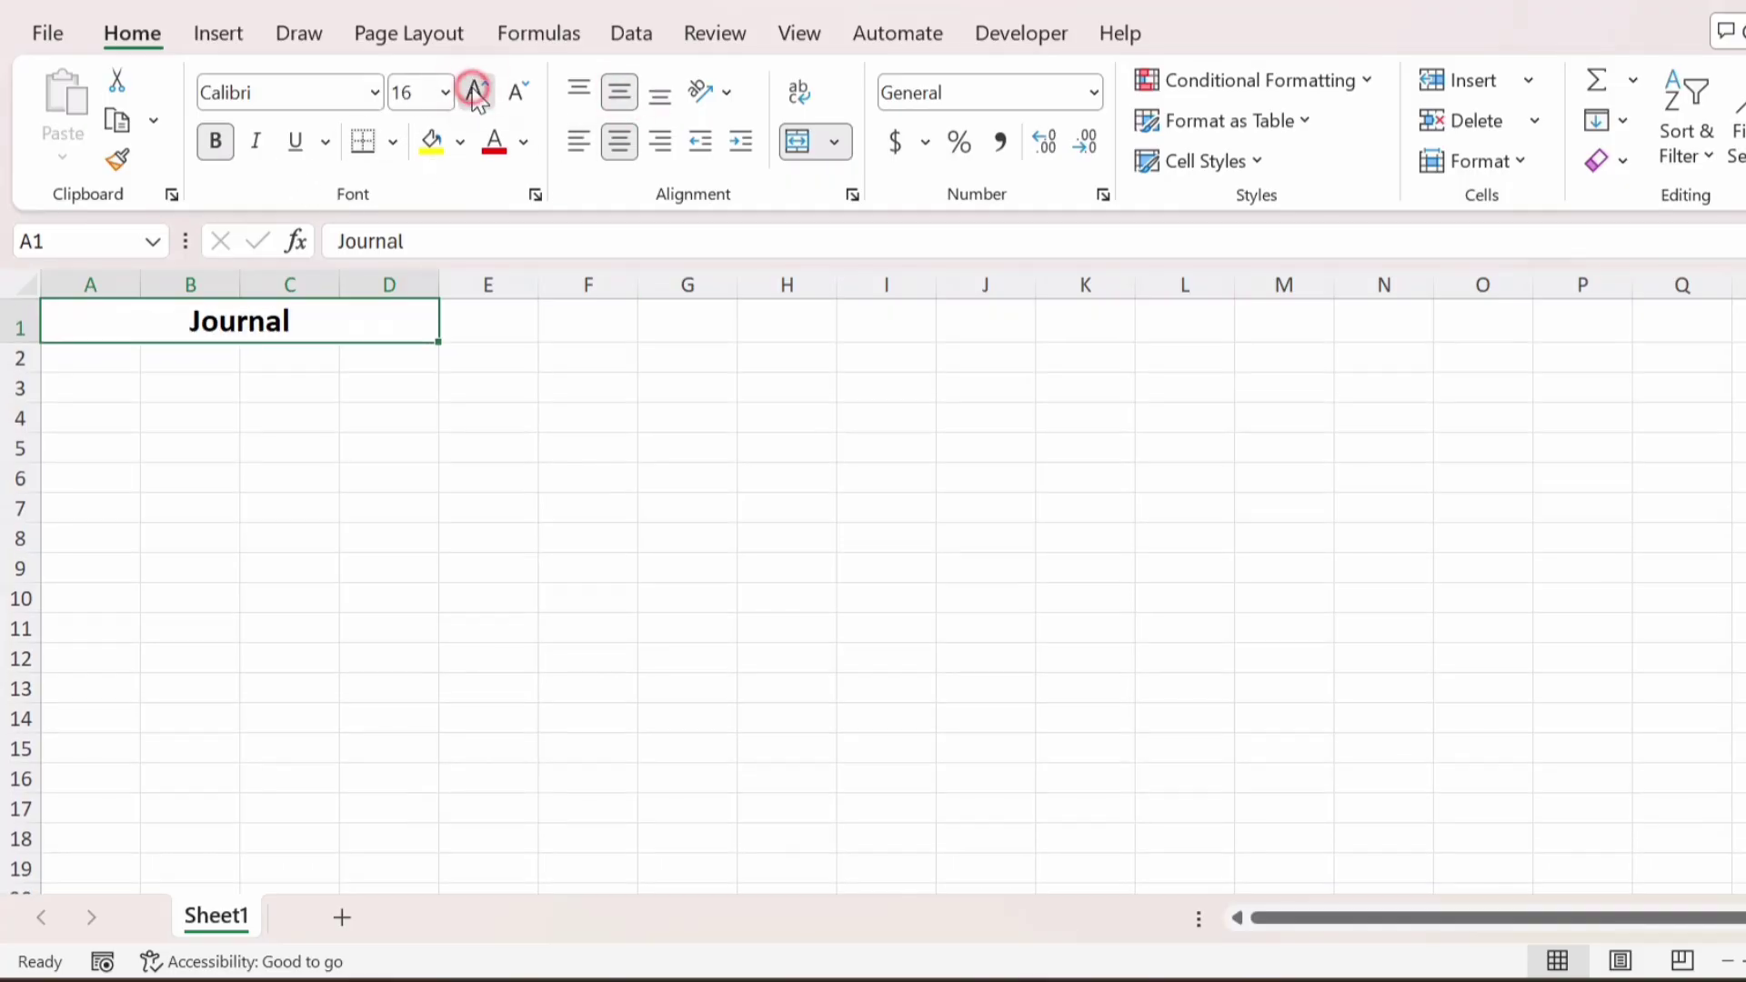
click(474, 91)
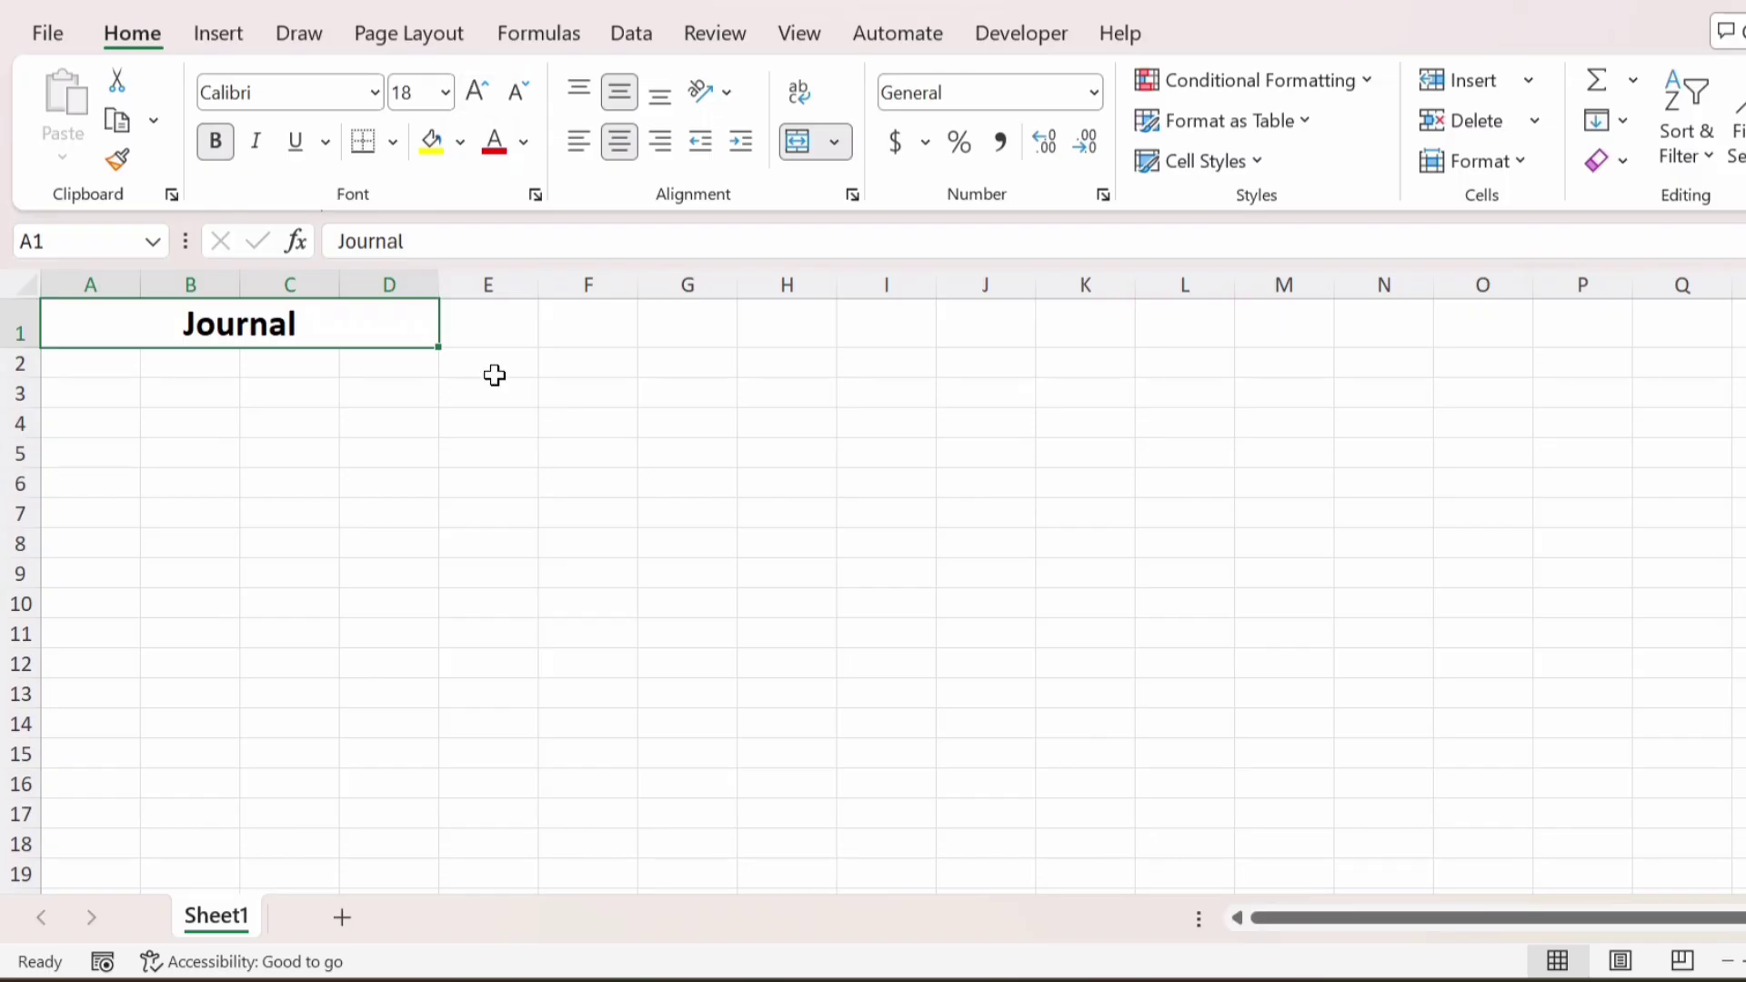
- Enter the column headings Date, Account, Debit and Credit in cells A2 to D2
key(Down)
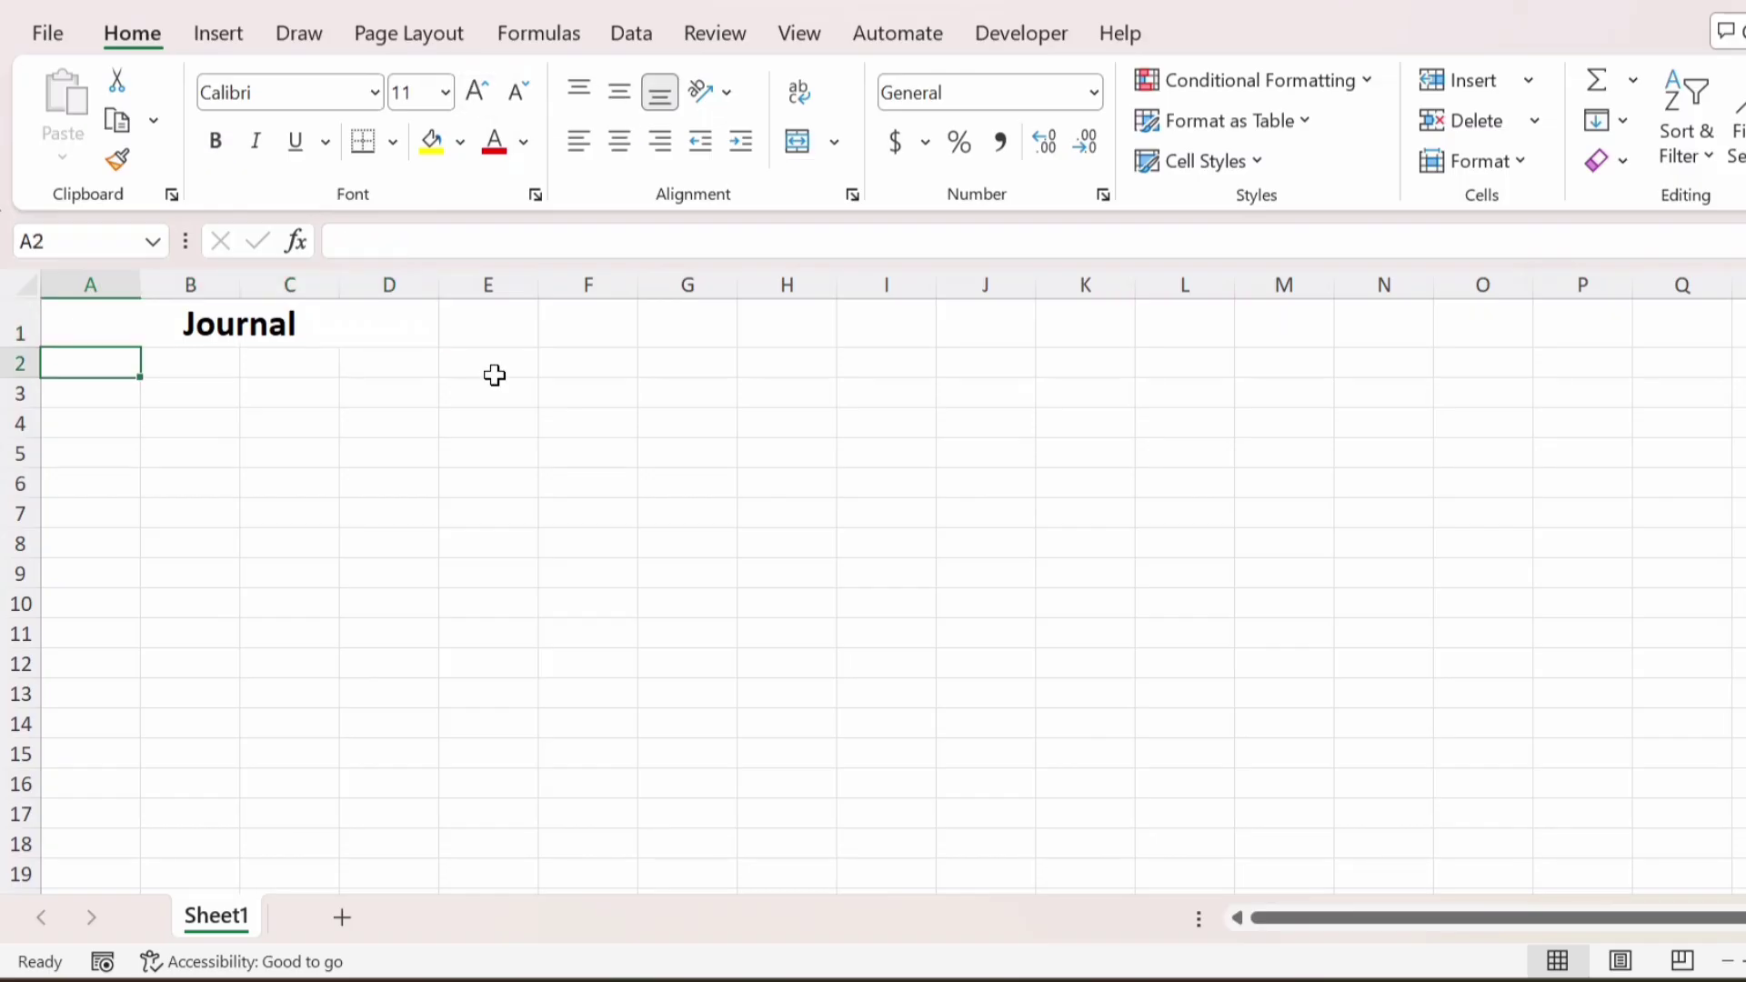
text(Date)
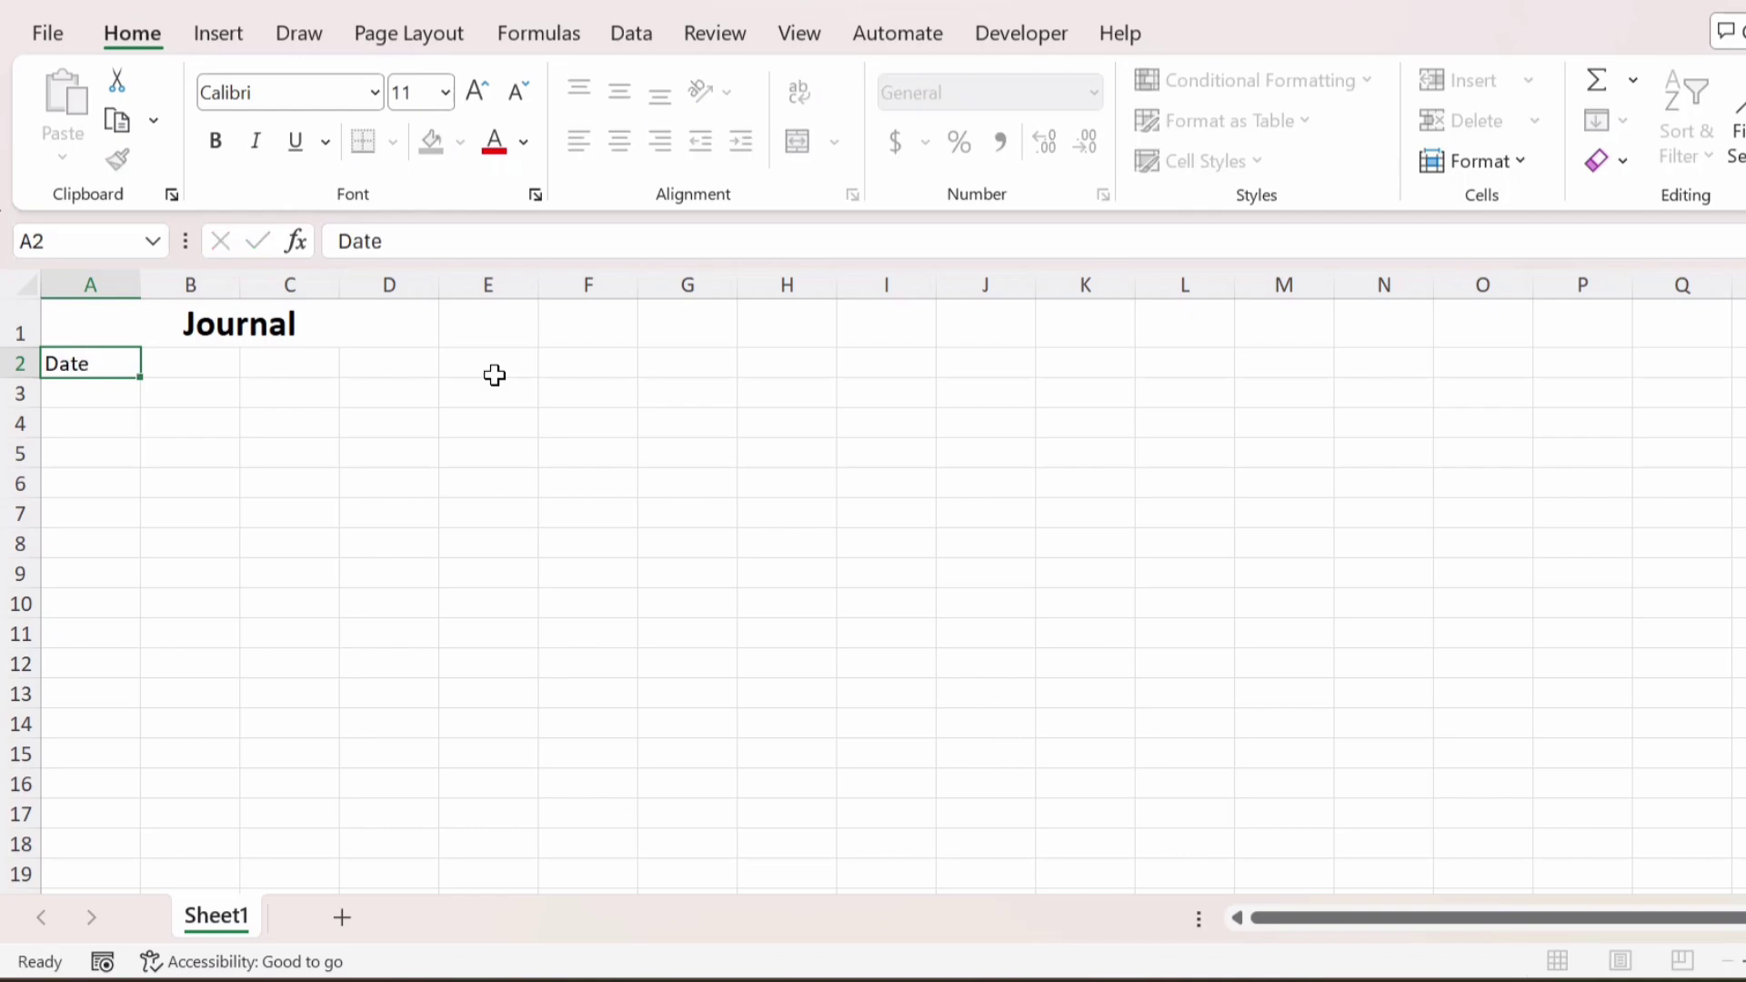
key(Tab)
text(Account)
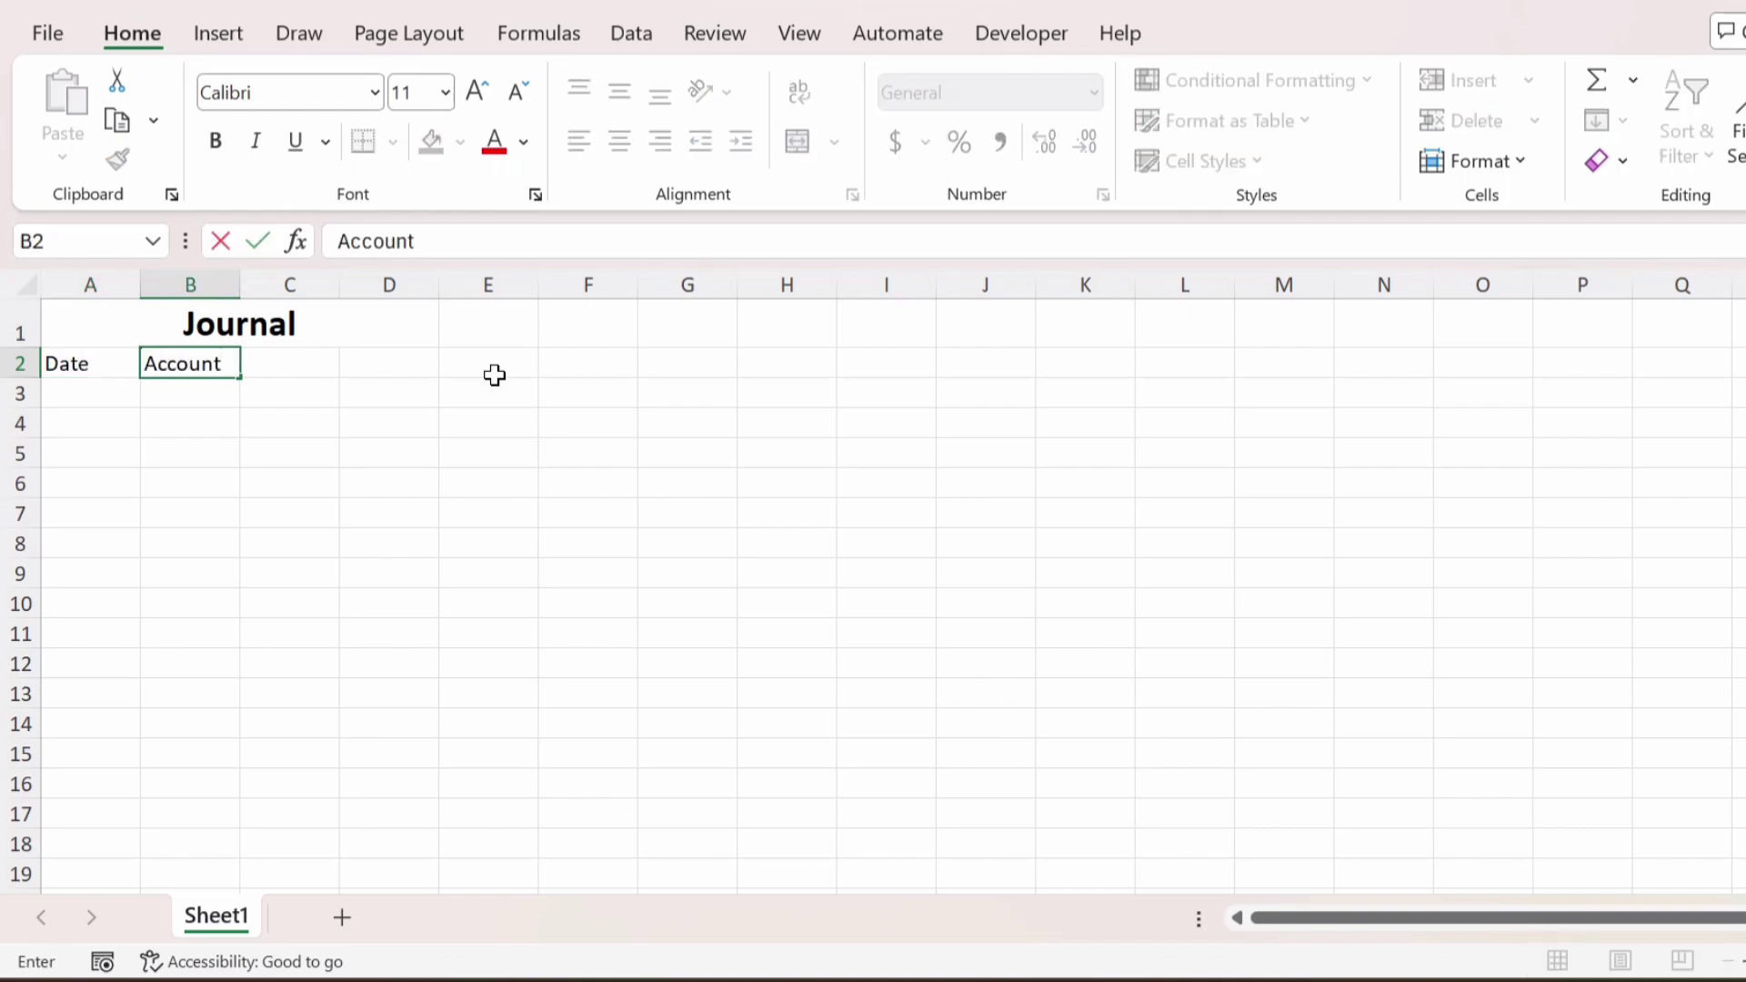
key(Tab)
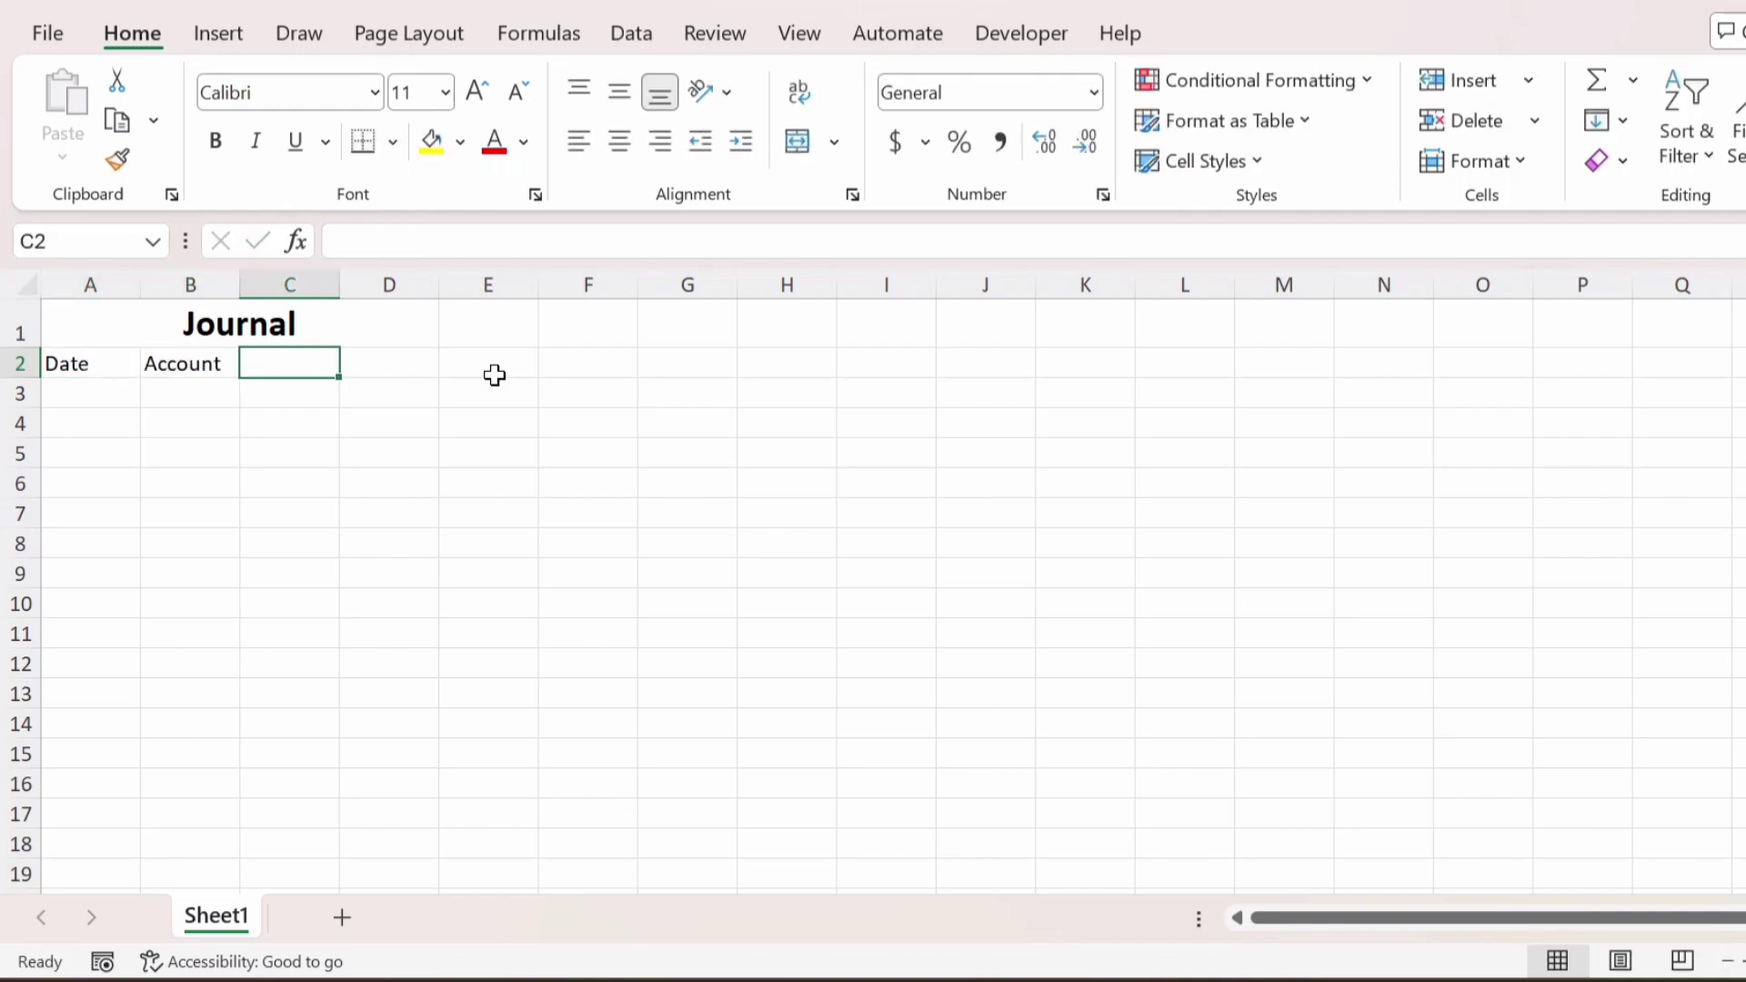
text(Debit)
key(Tab)
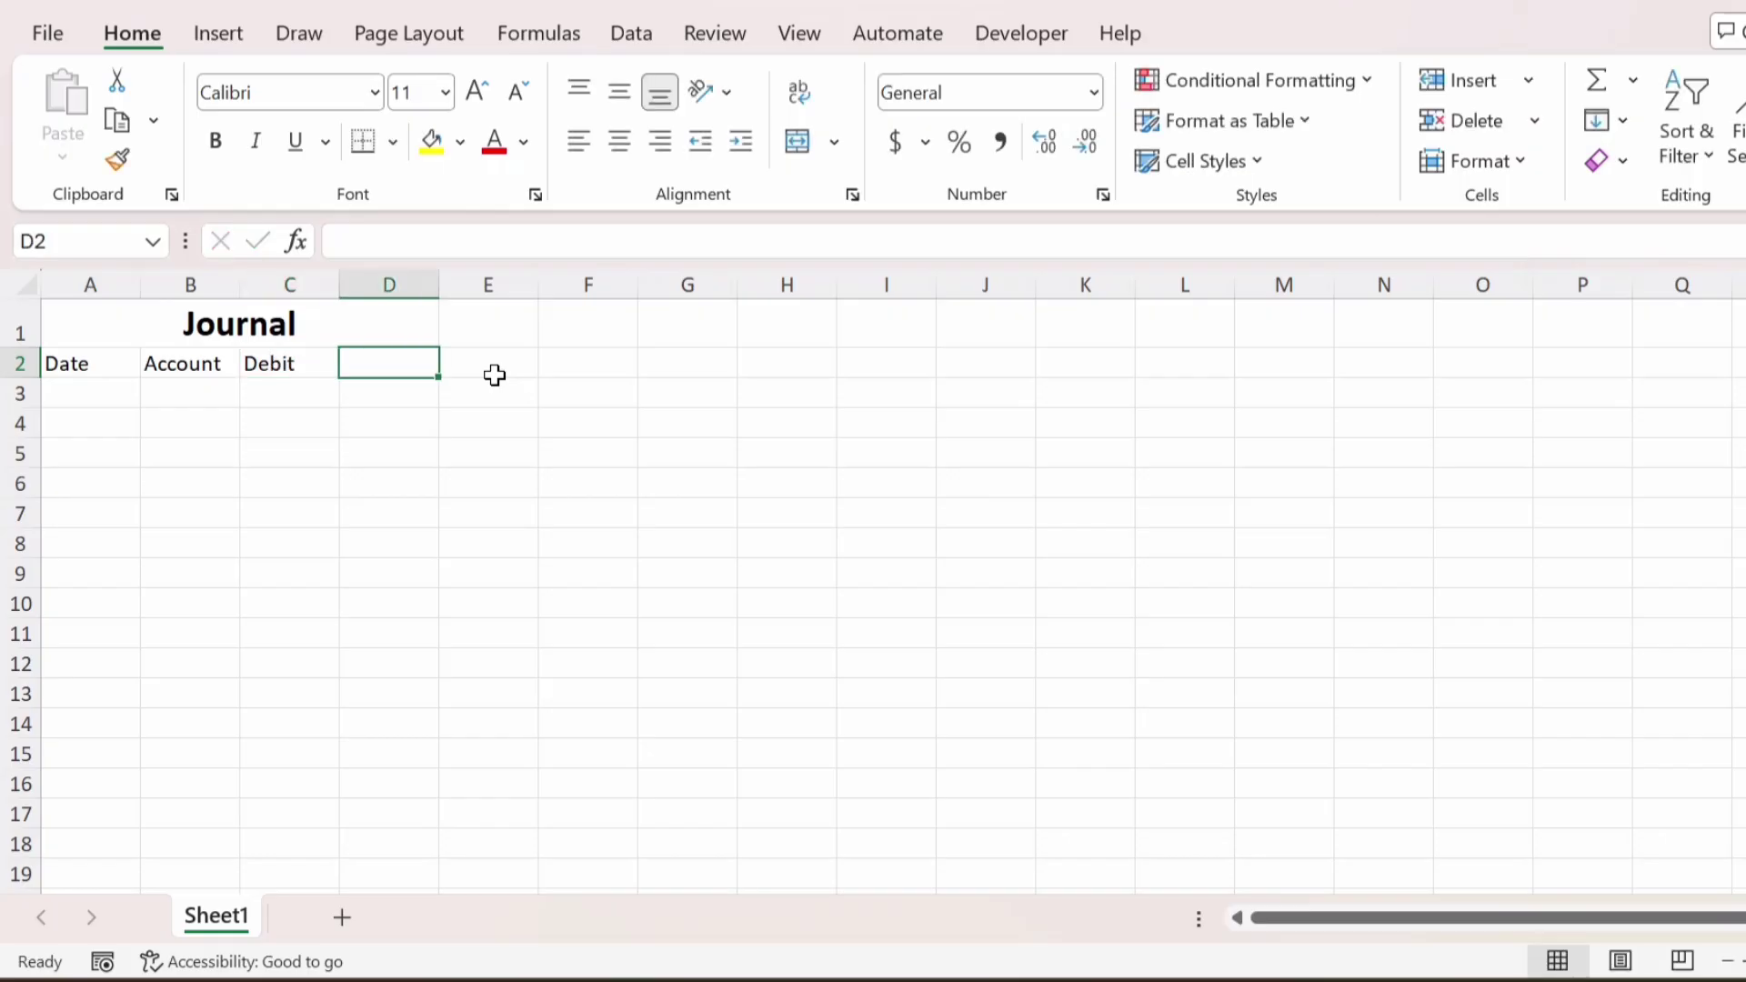
text(Credit)
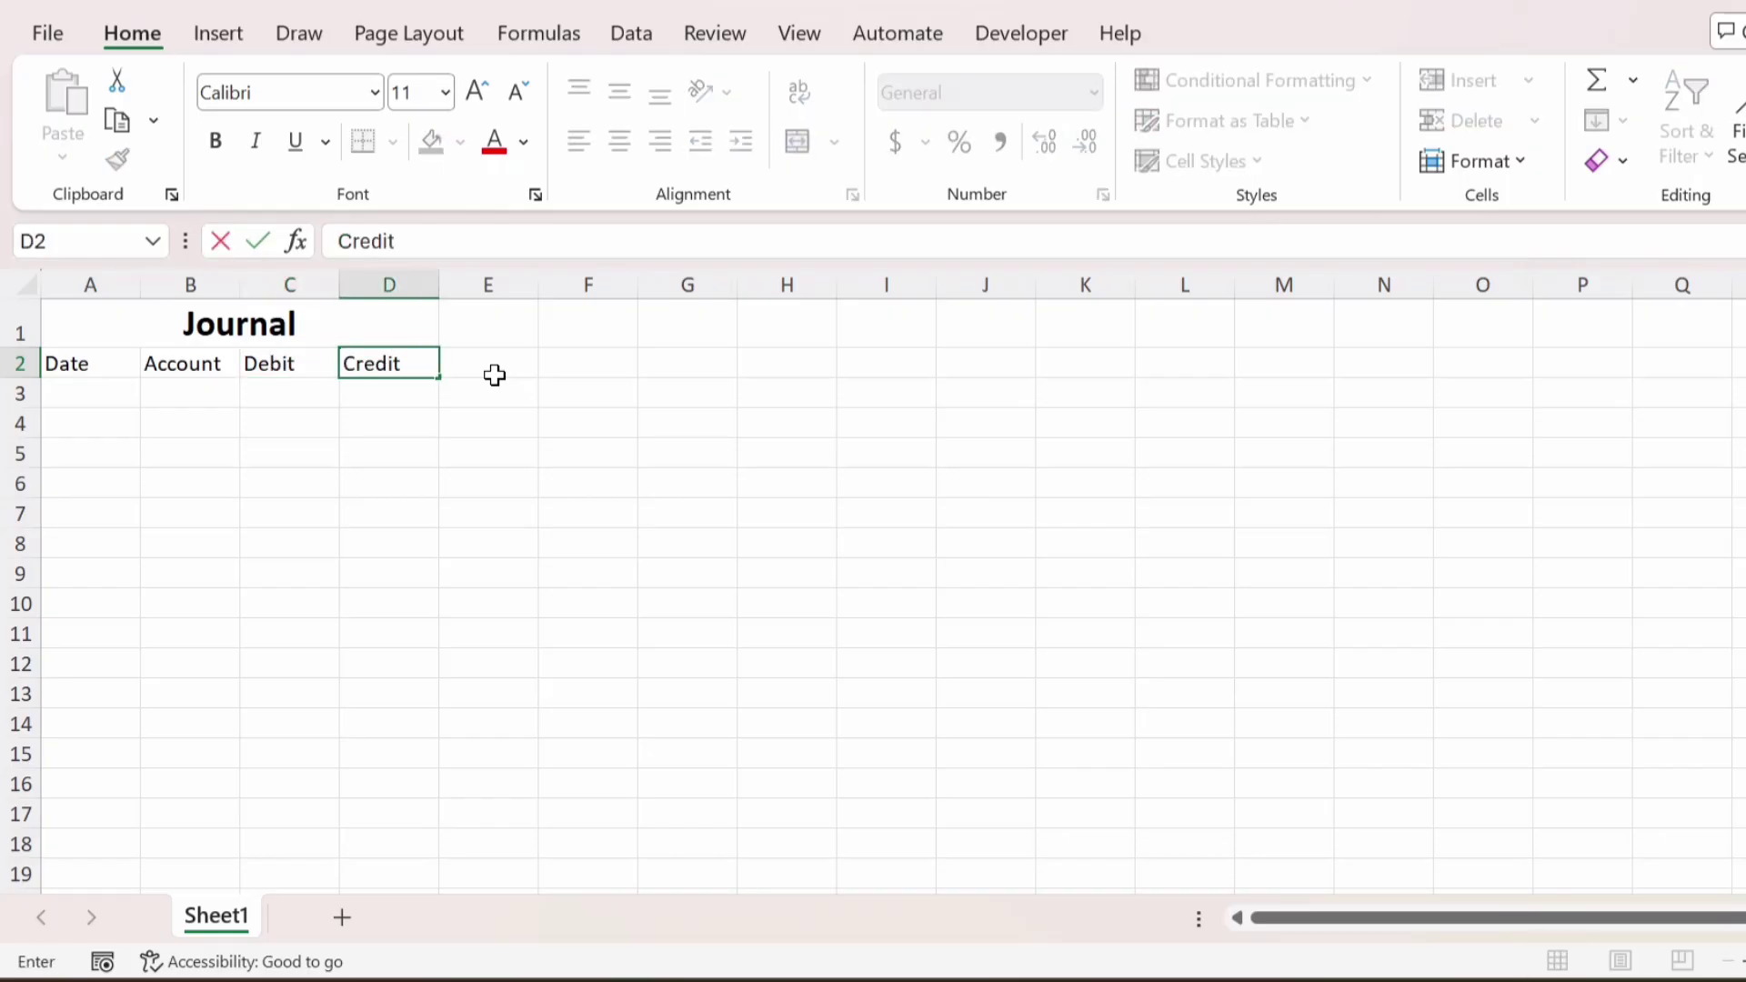
key(Return)
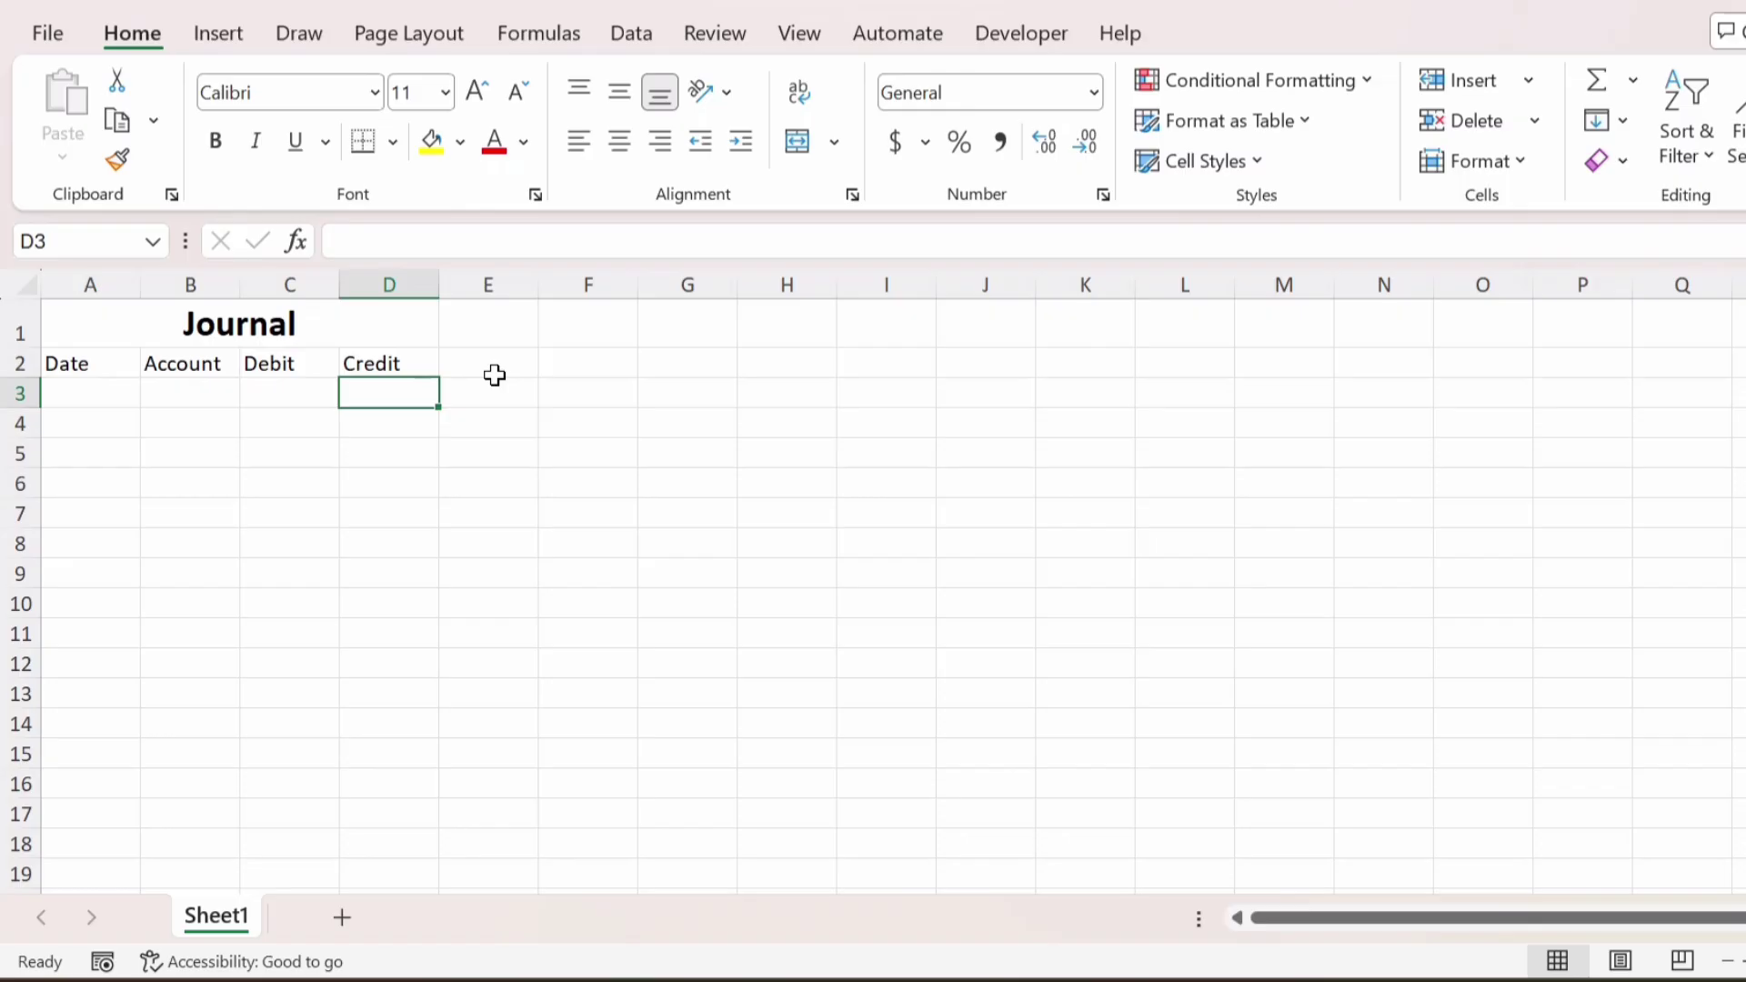
- Enter the date 1/1/2026 in cell A3 under the Date heading
key(Left)
key(Left)
key(Left)
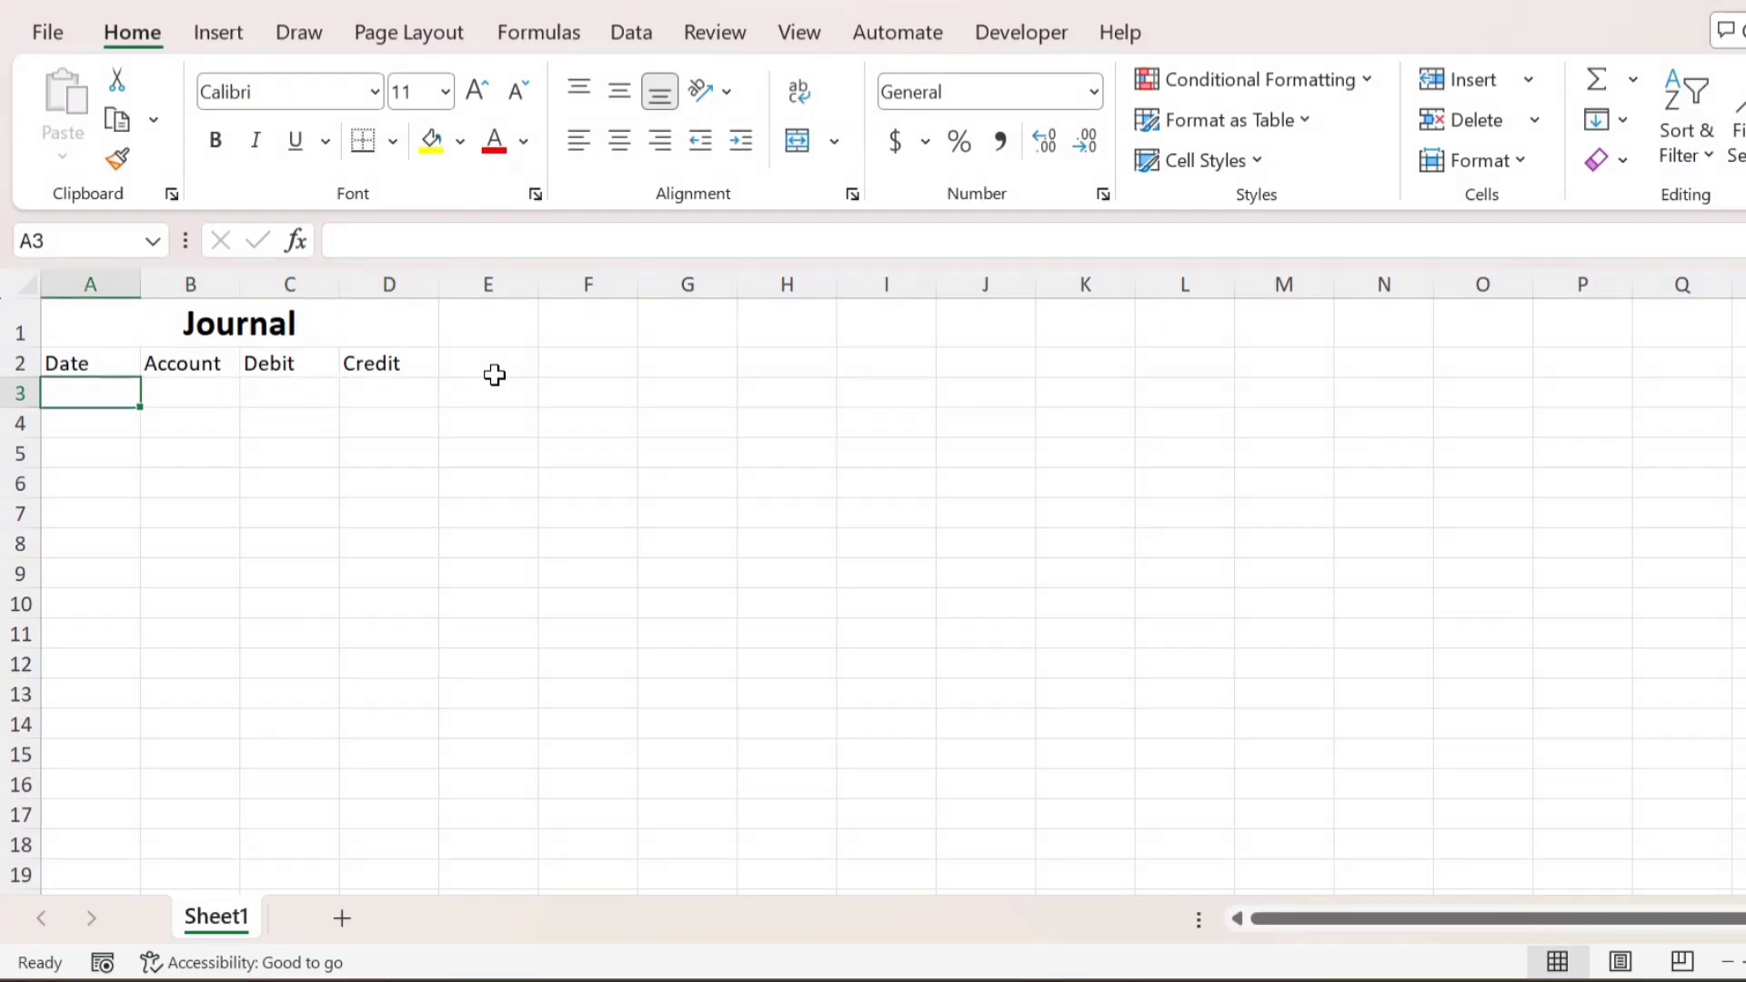
text(1/1/2026)
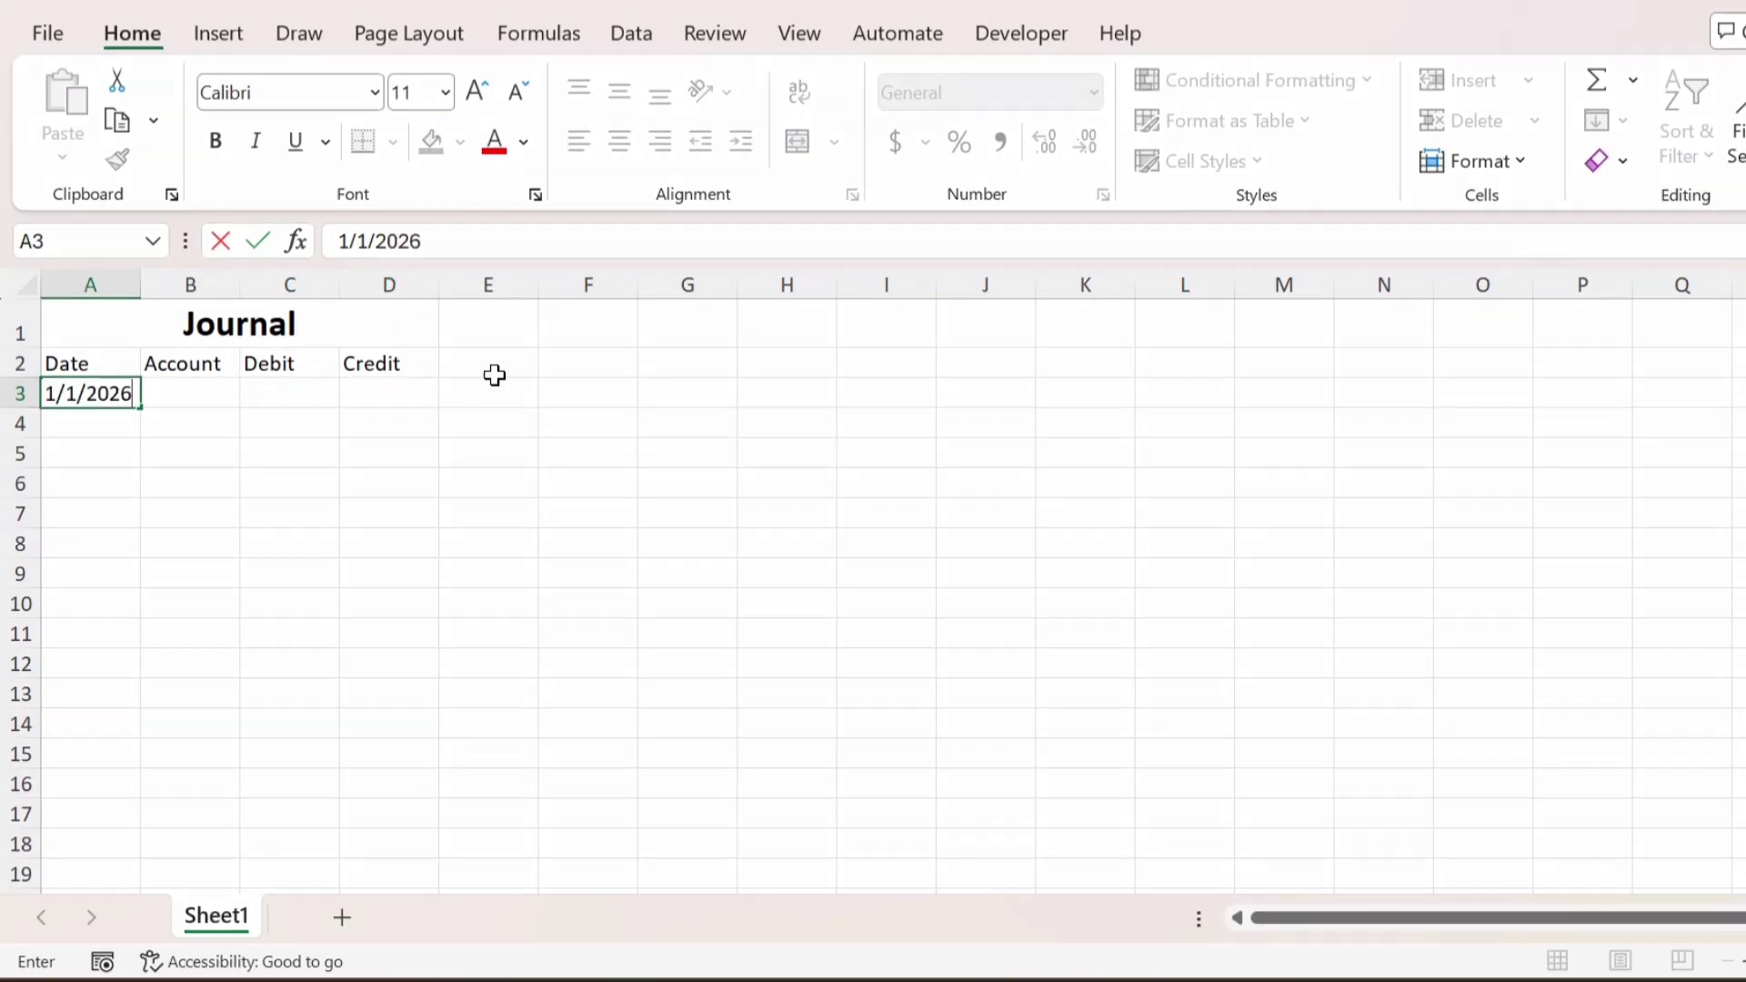
key(ctrl+Return)
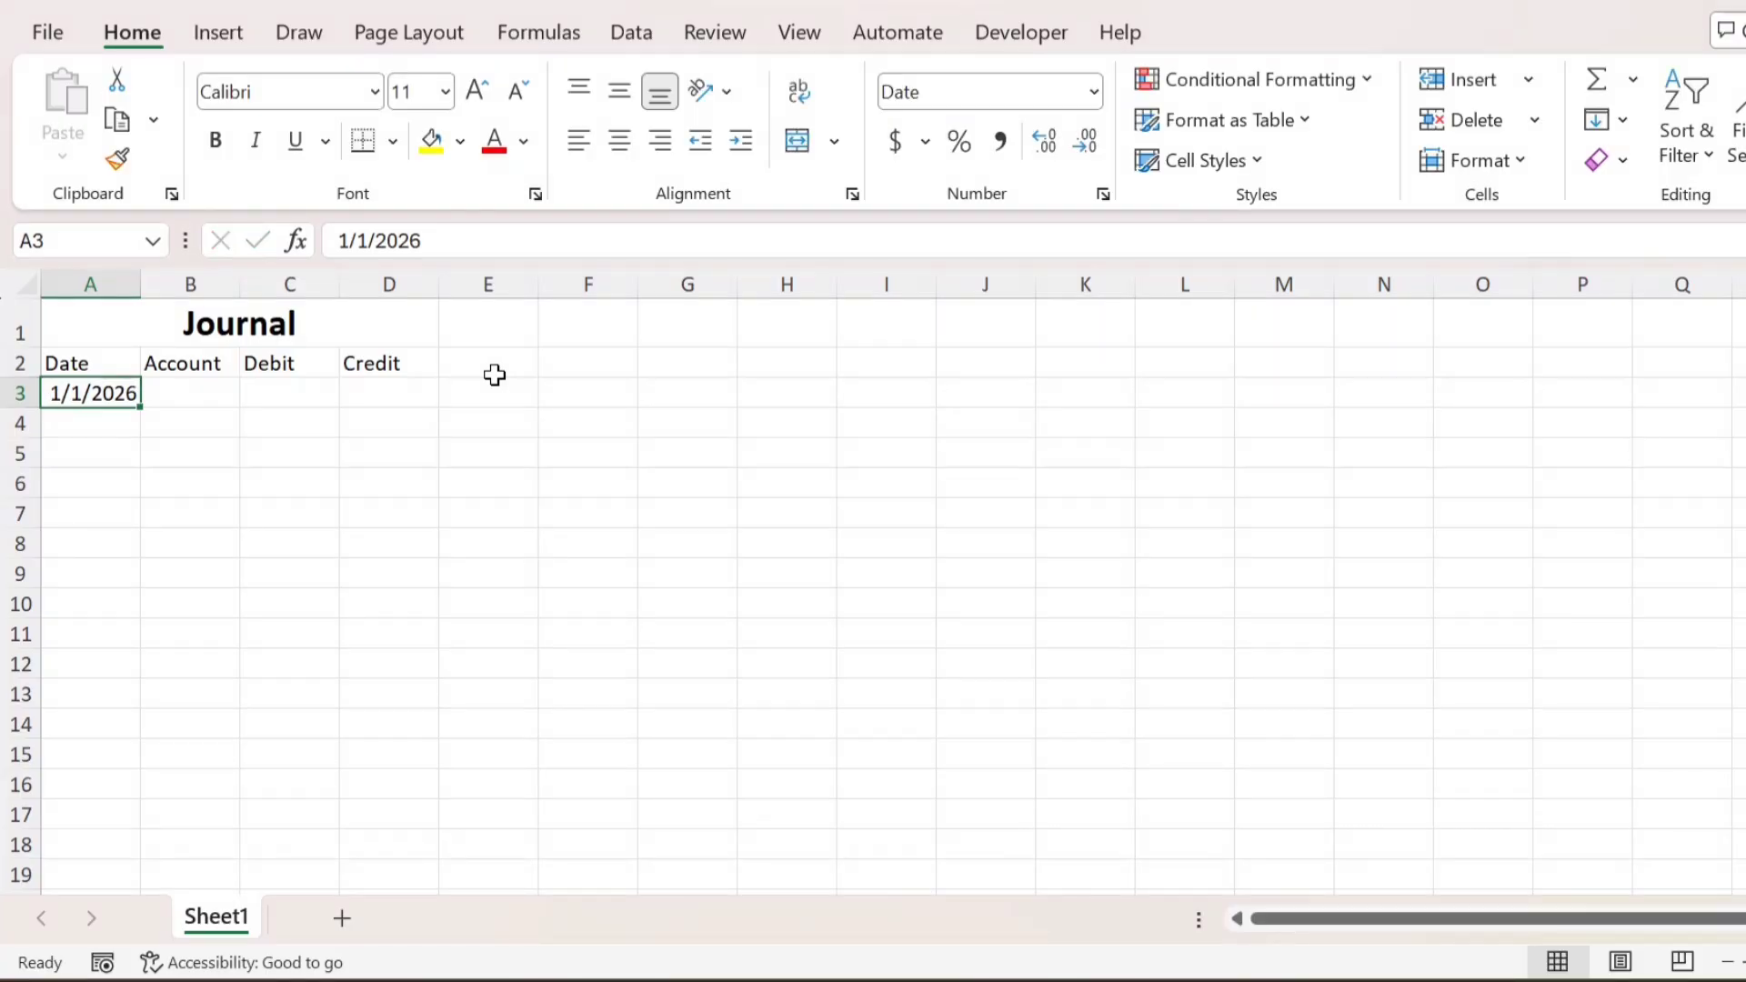
- Format the date in cell A3 with the two-digit-day 14-Mar-12 date type so it reads 01-Jan-26
key(ctrl+1)
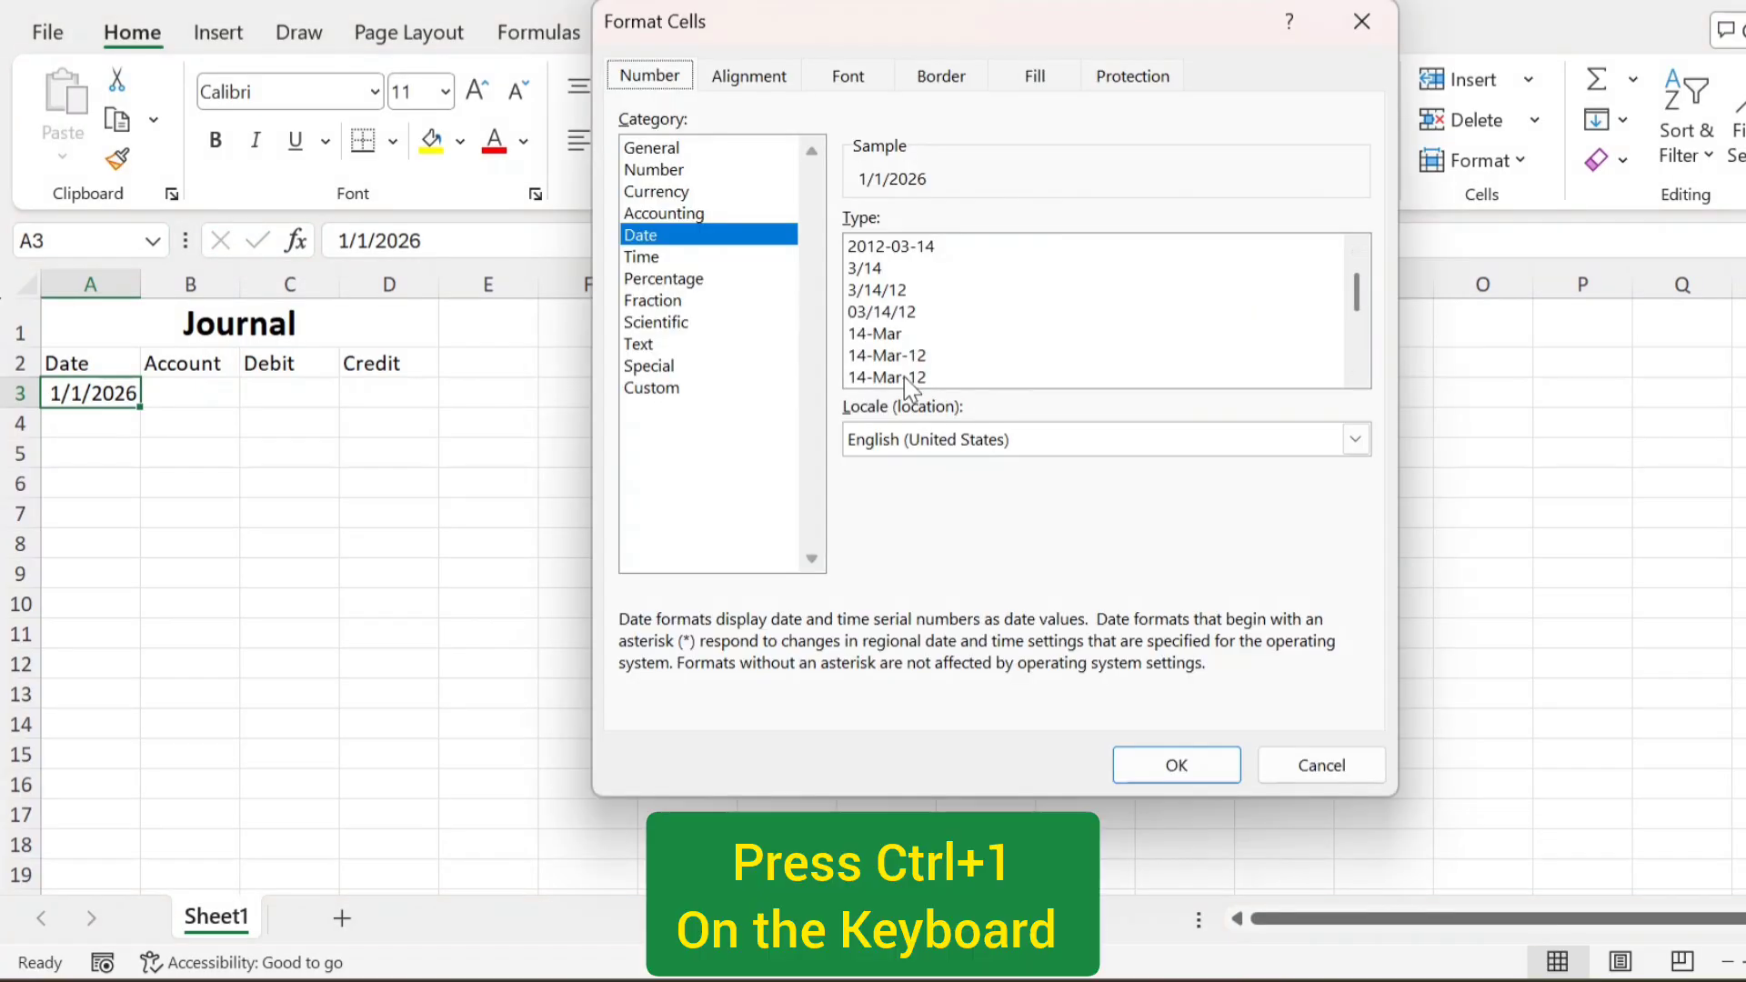
click(904, 377)
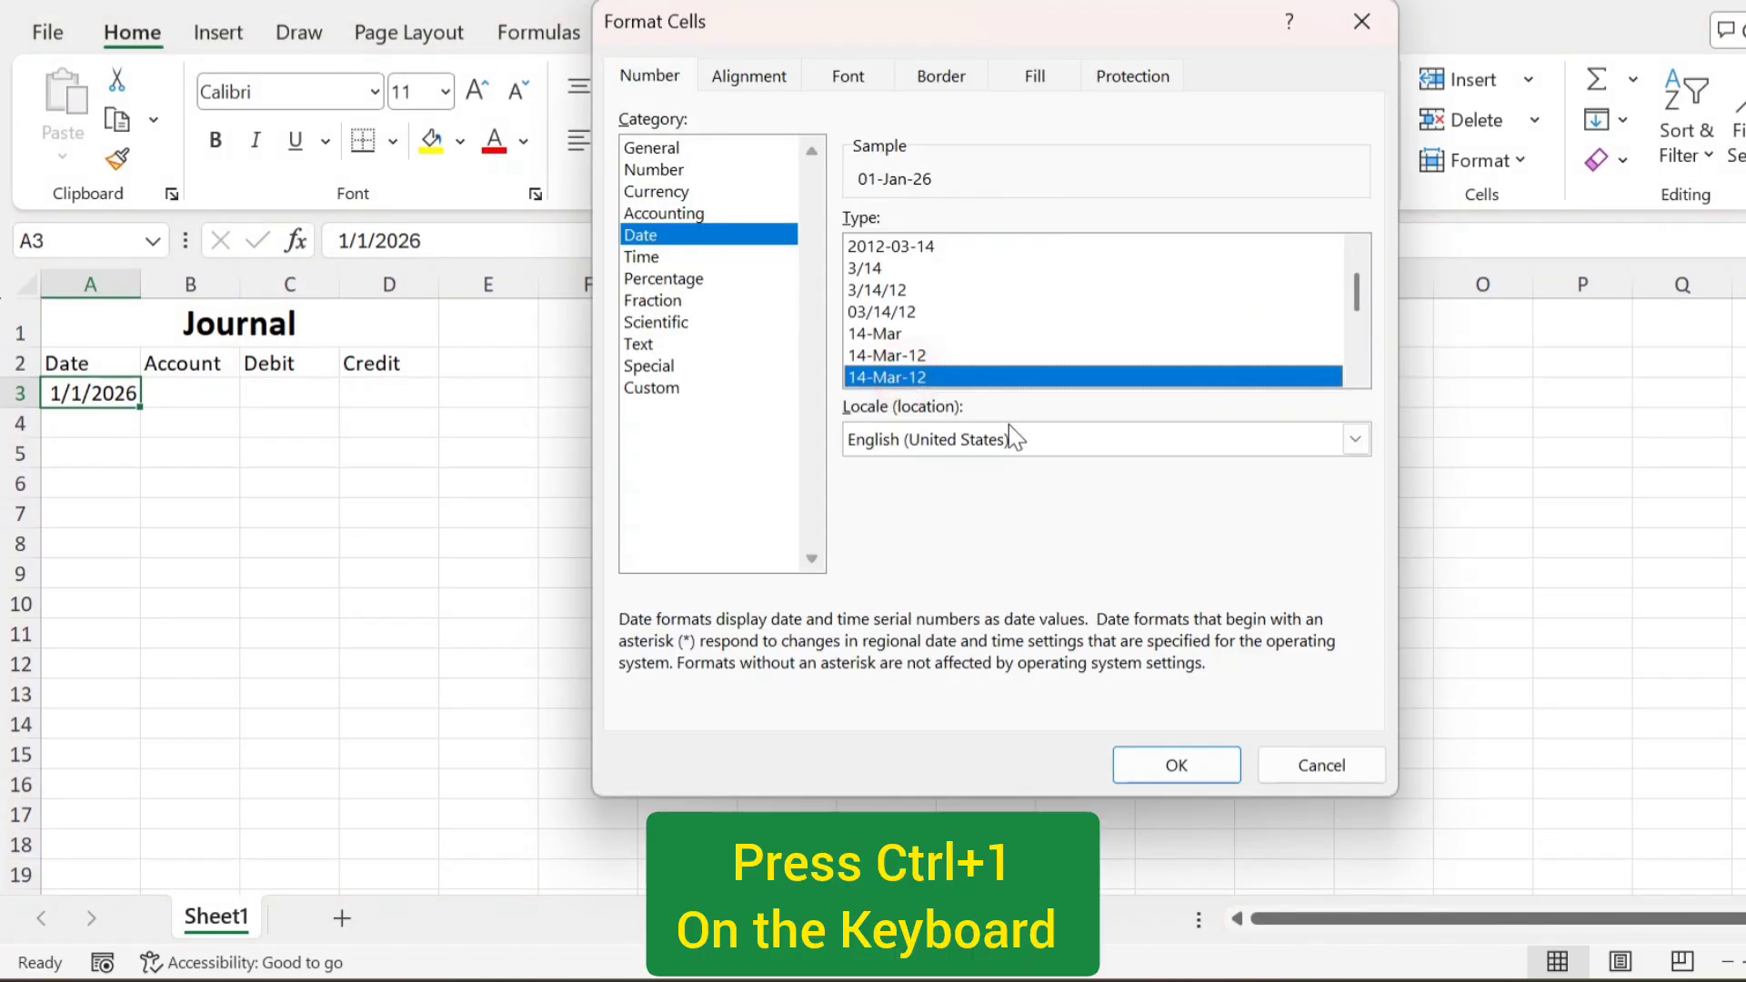
click(1177, 767)
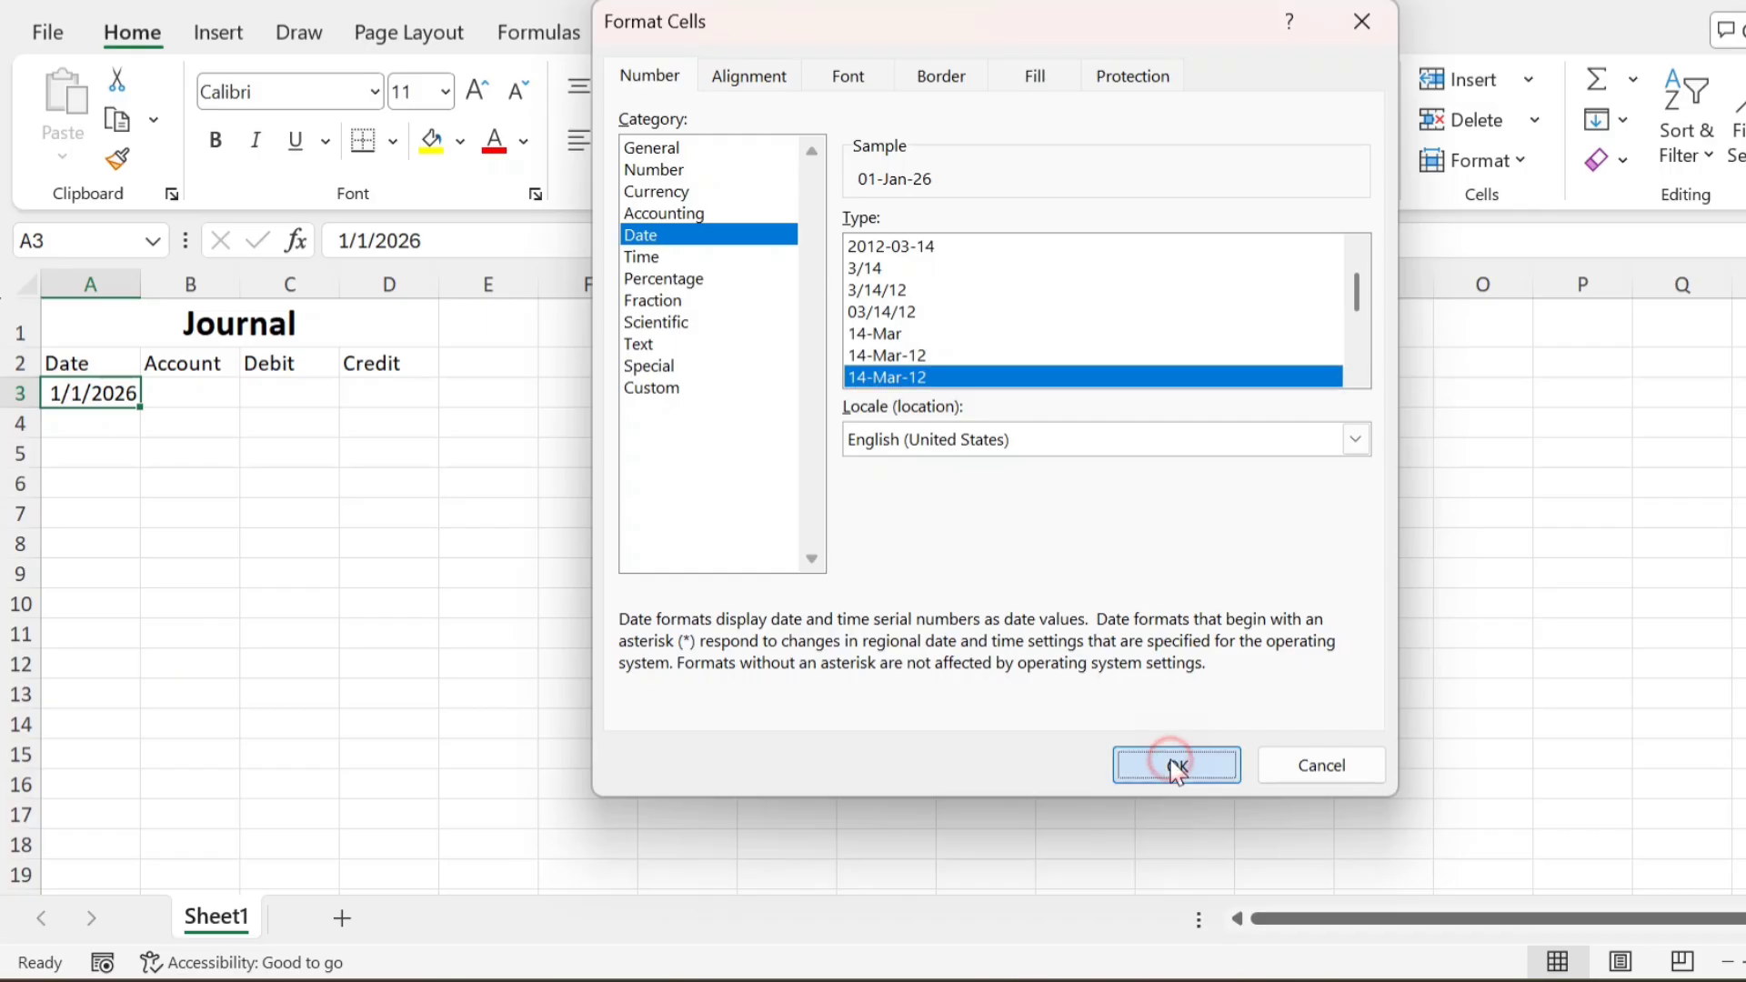
- Complete the first journal line in row 3 with account Cash, debit 5000 and credit 0
click(215, 398)
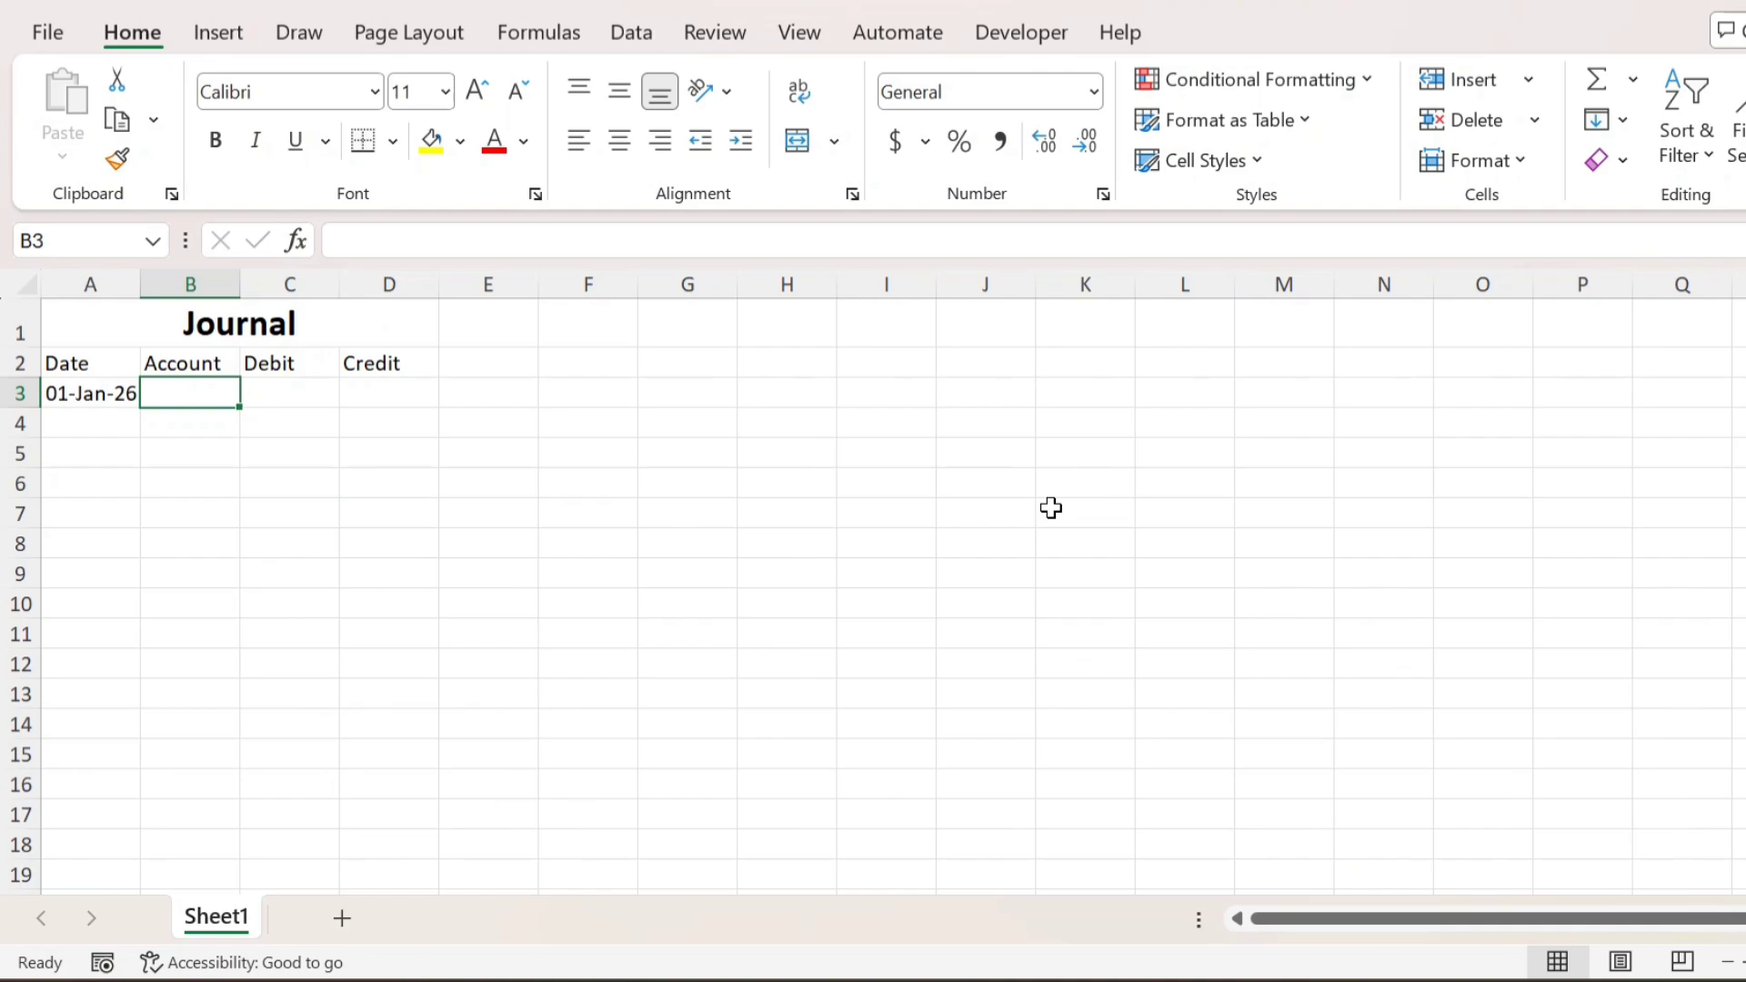
text(Cash)
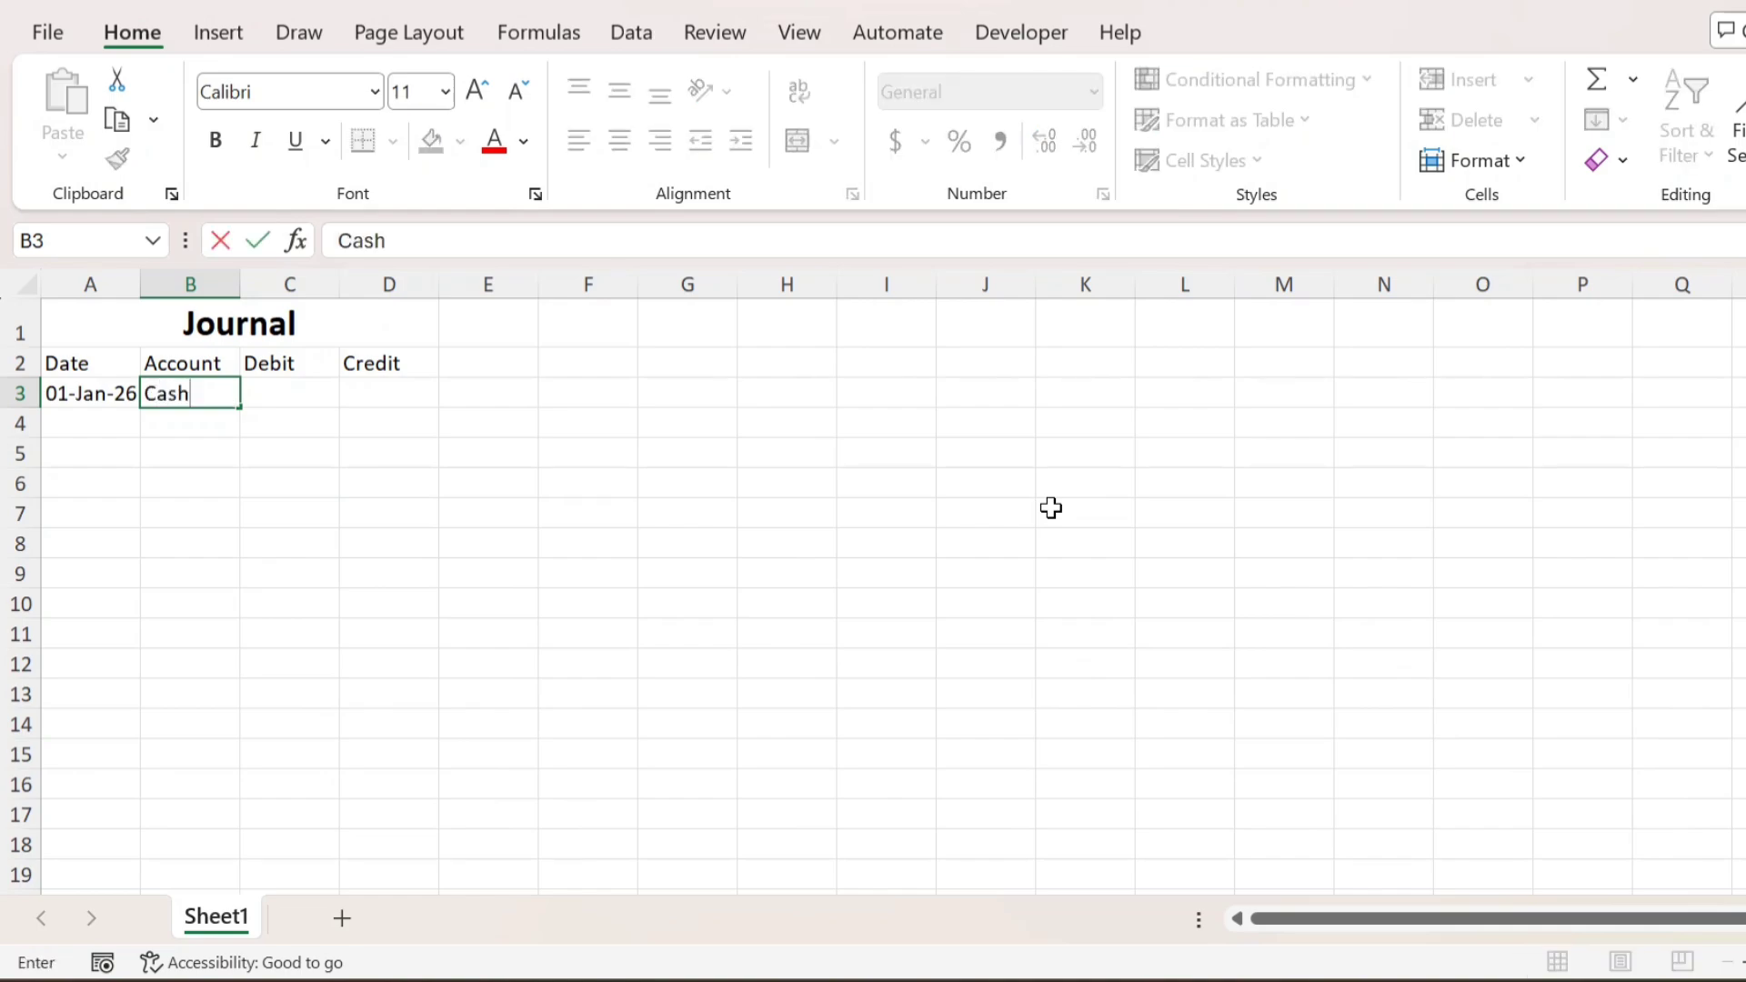
key(Tab)
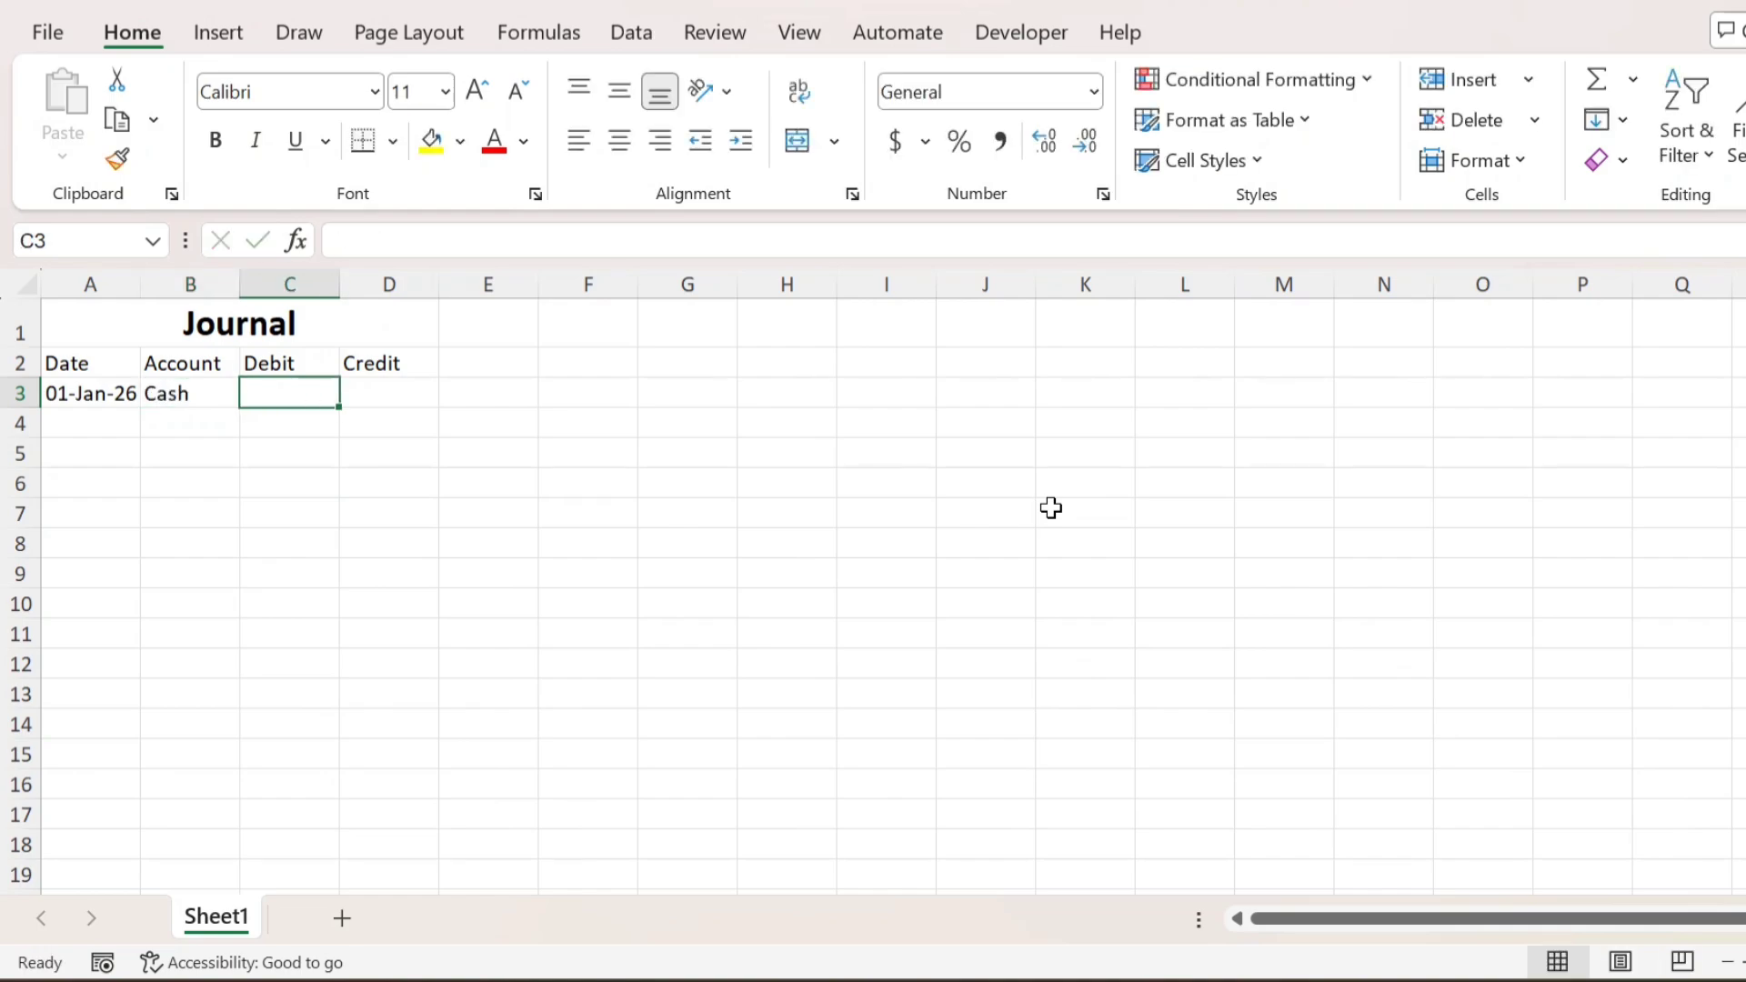
text(5000)
key(Tab)
text(0)
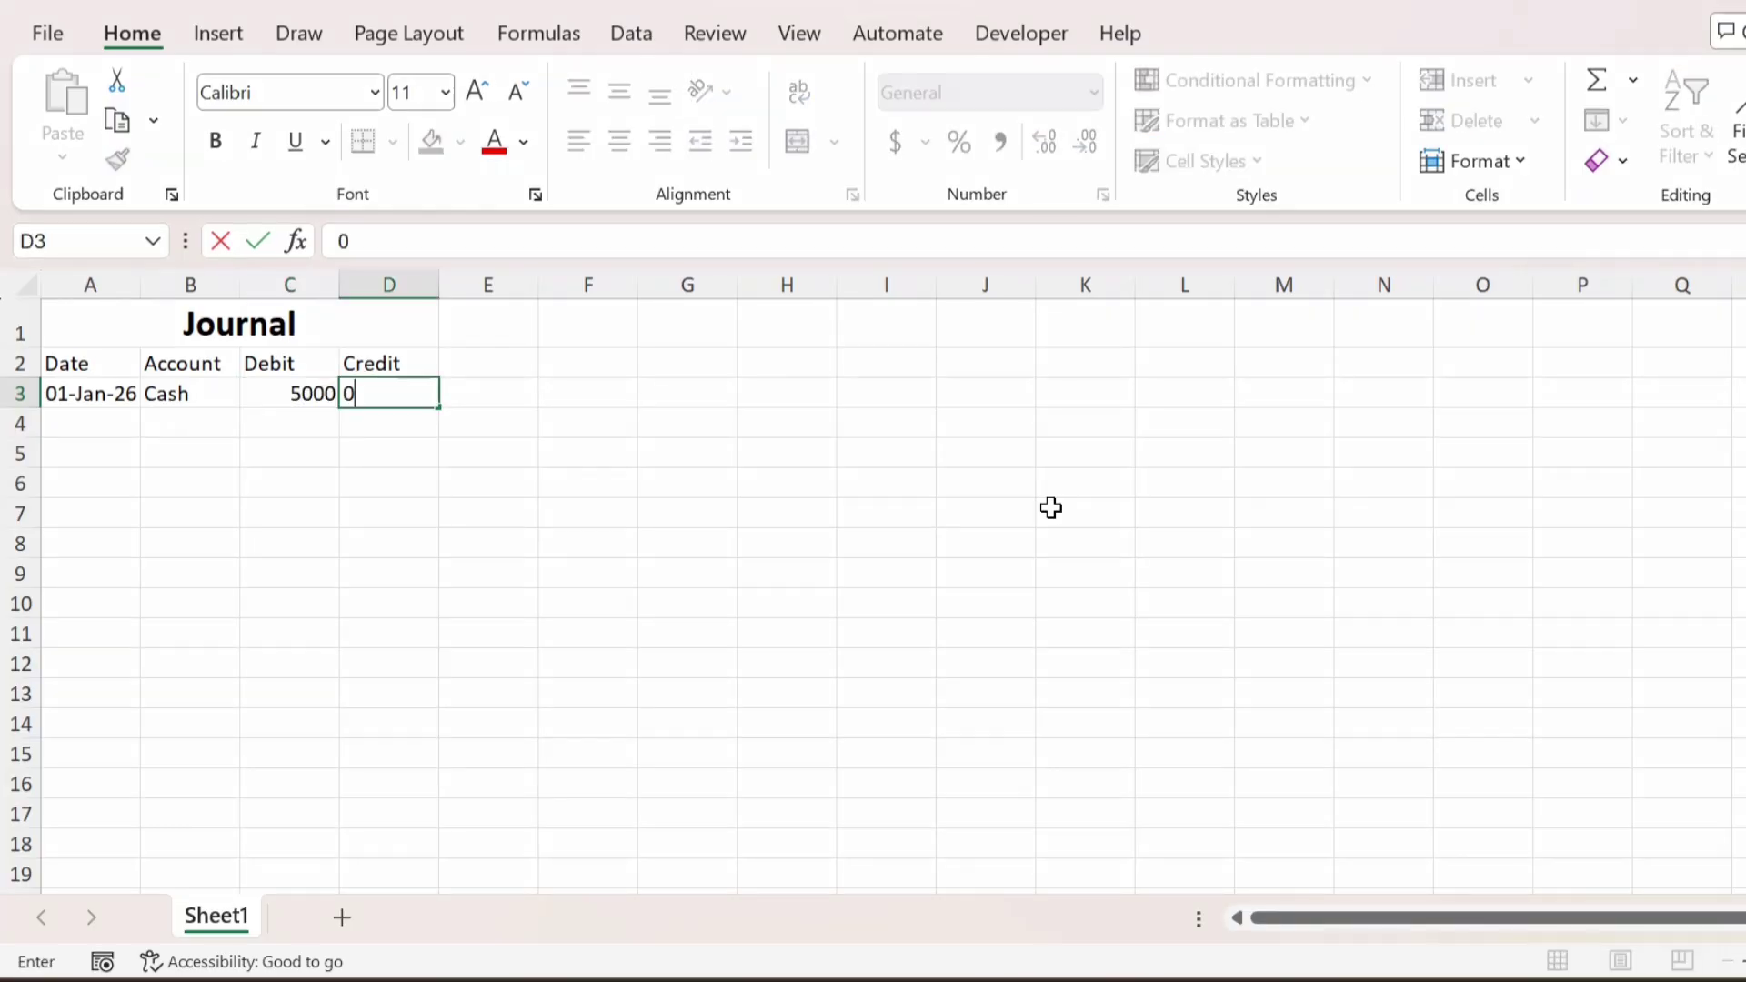
key(Return)
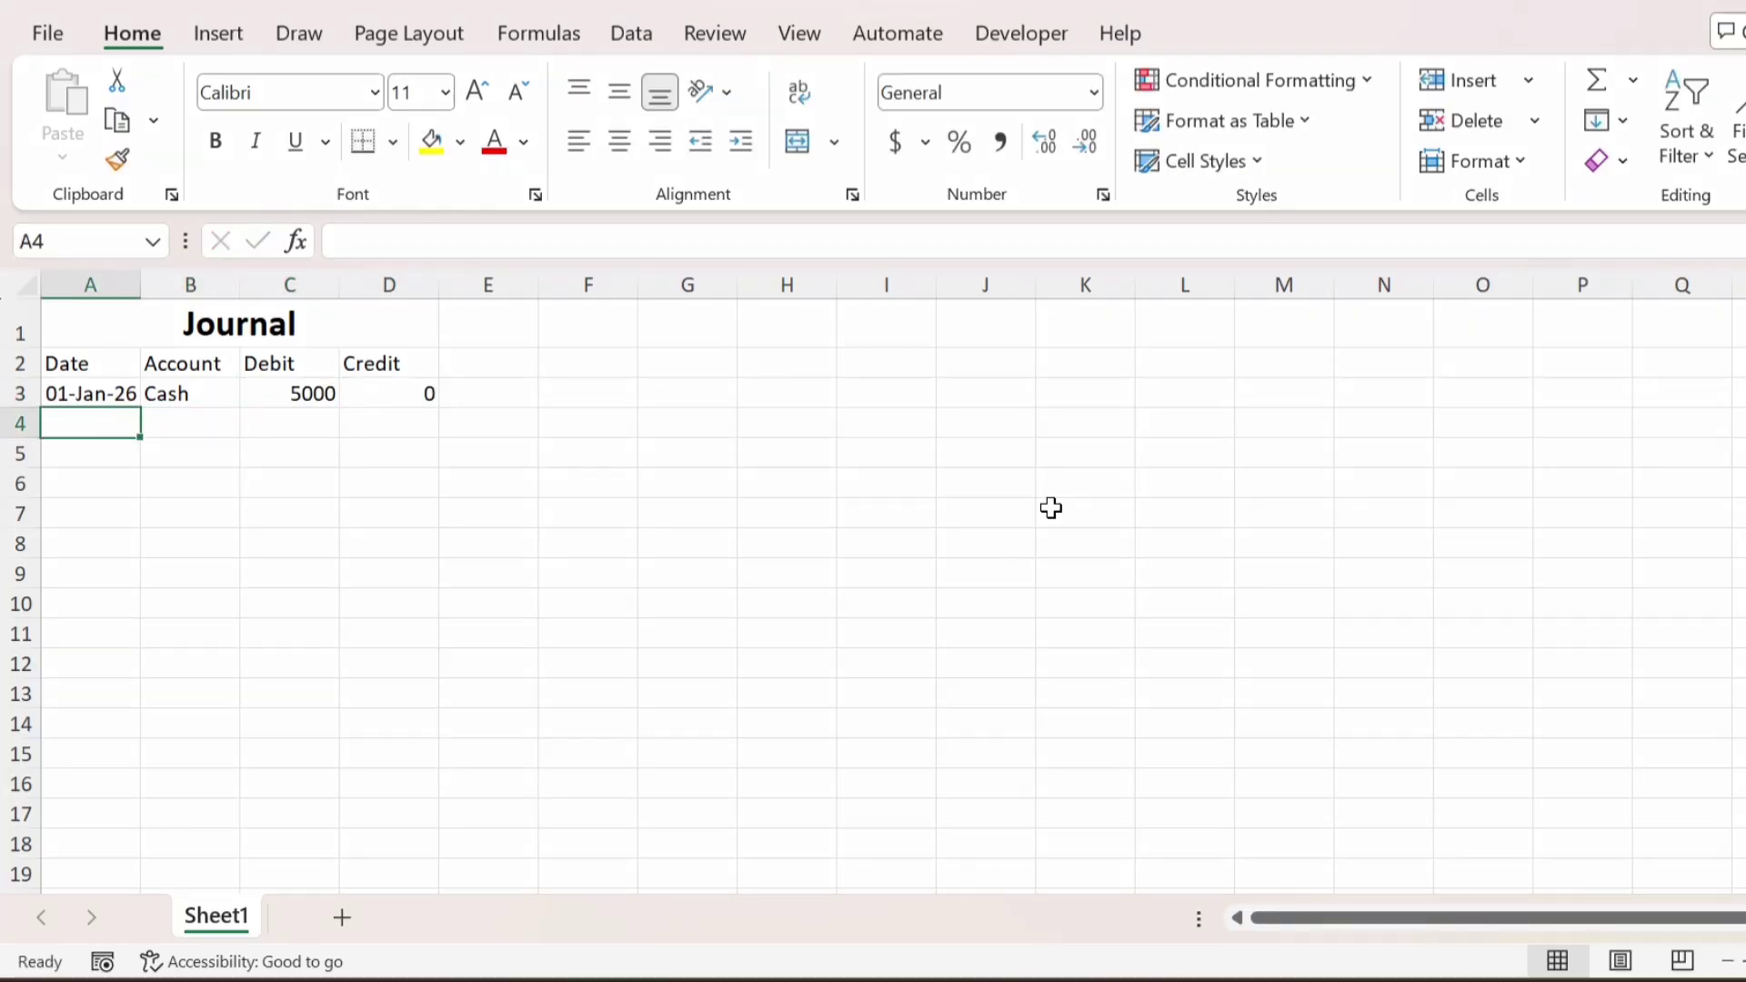
- Fill the date down into A4 and complete row 4 with account Capital, debit 0 and credit 5000
key(ctrl+d)
key(Tab)
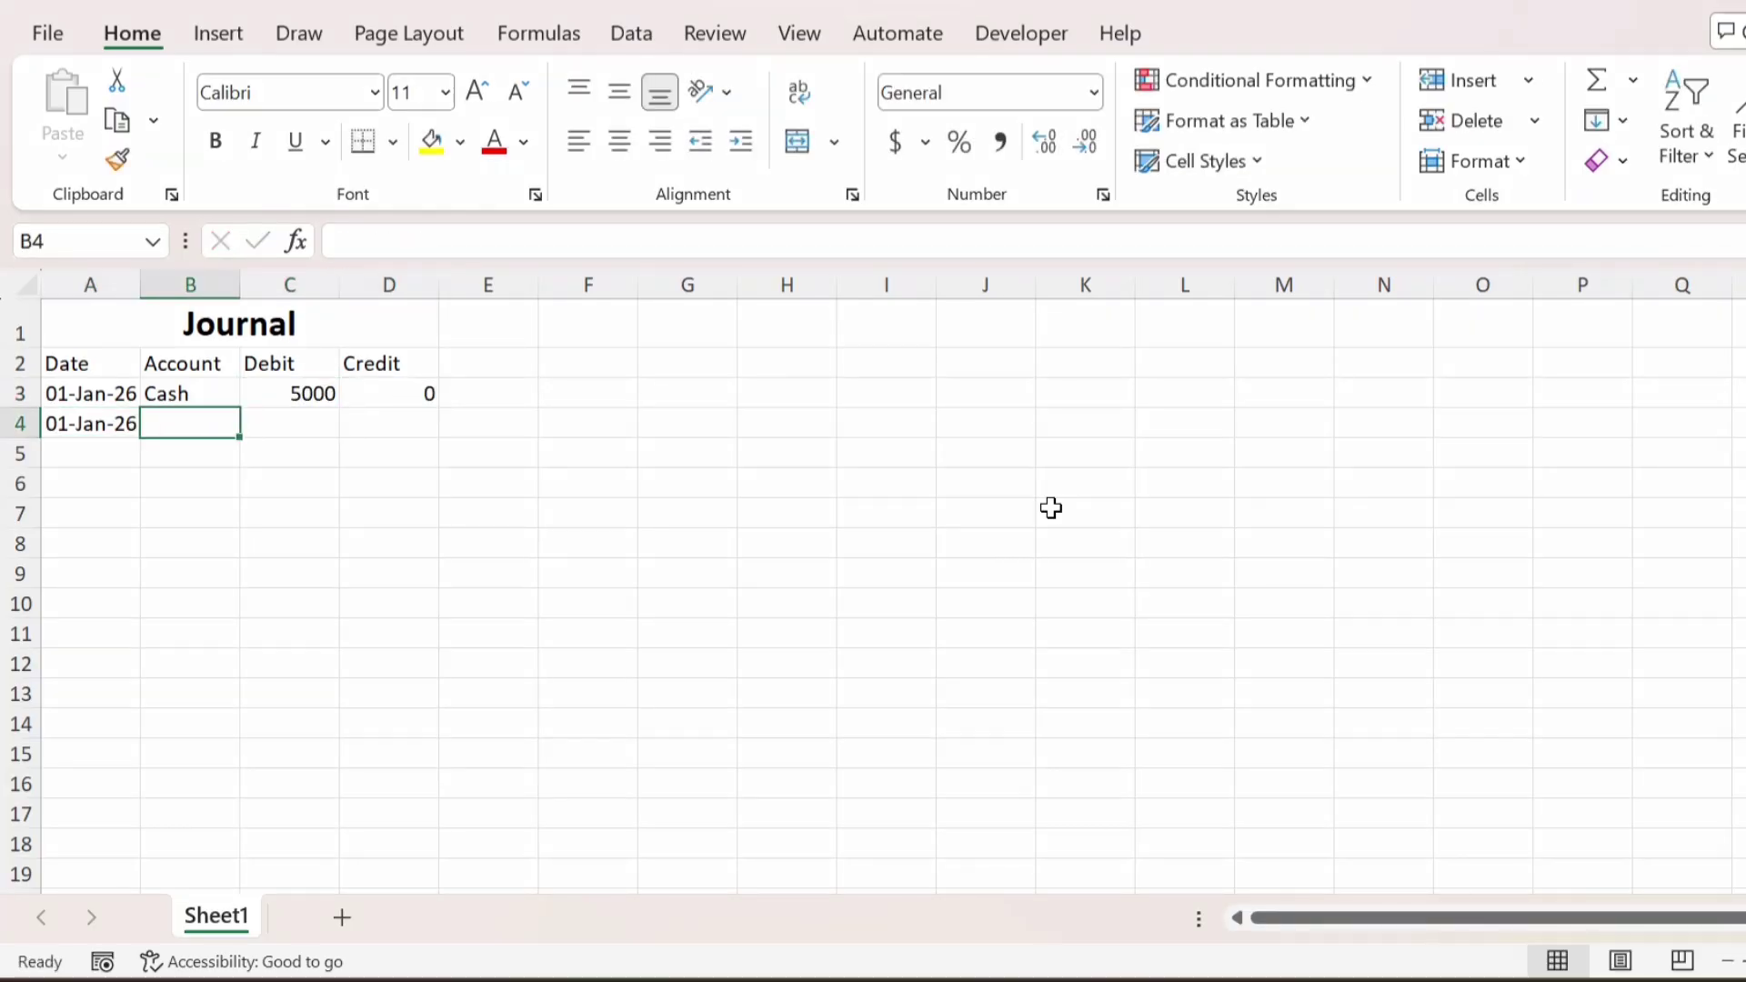
text(Capital)
key(Tab)
text(0)
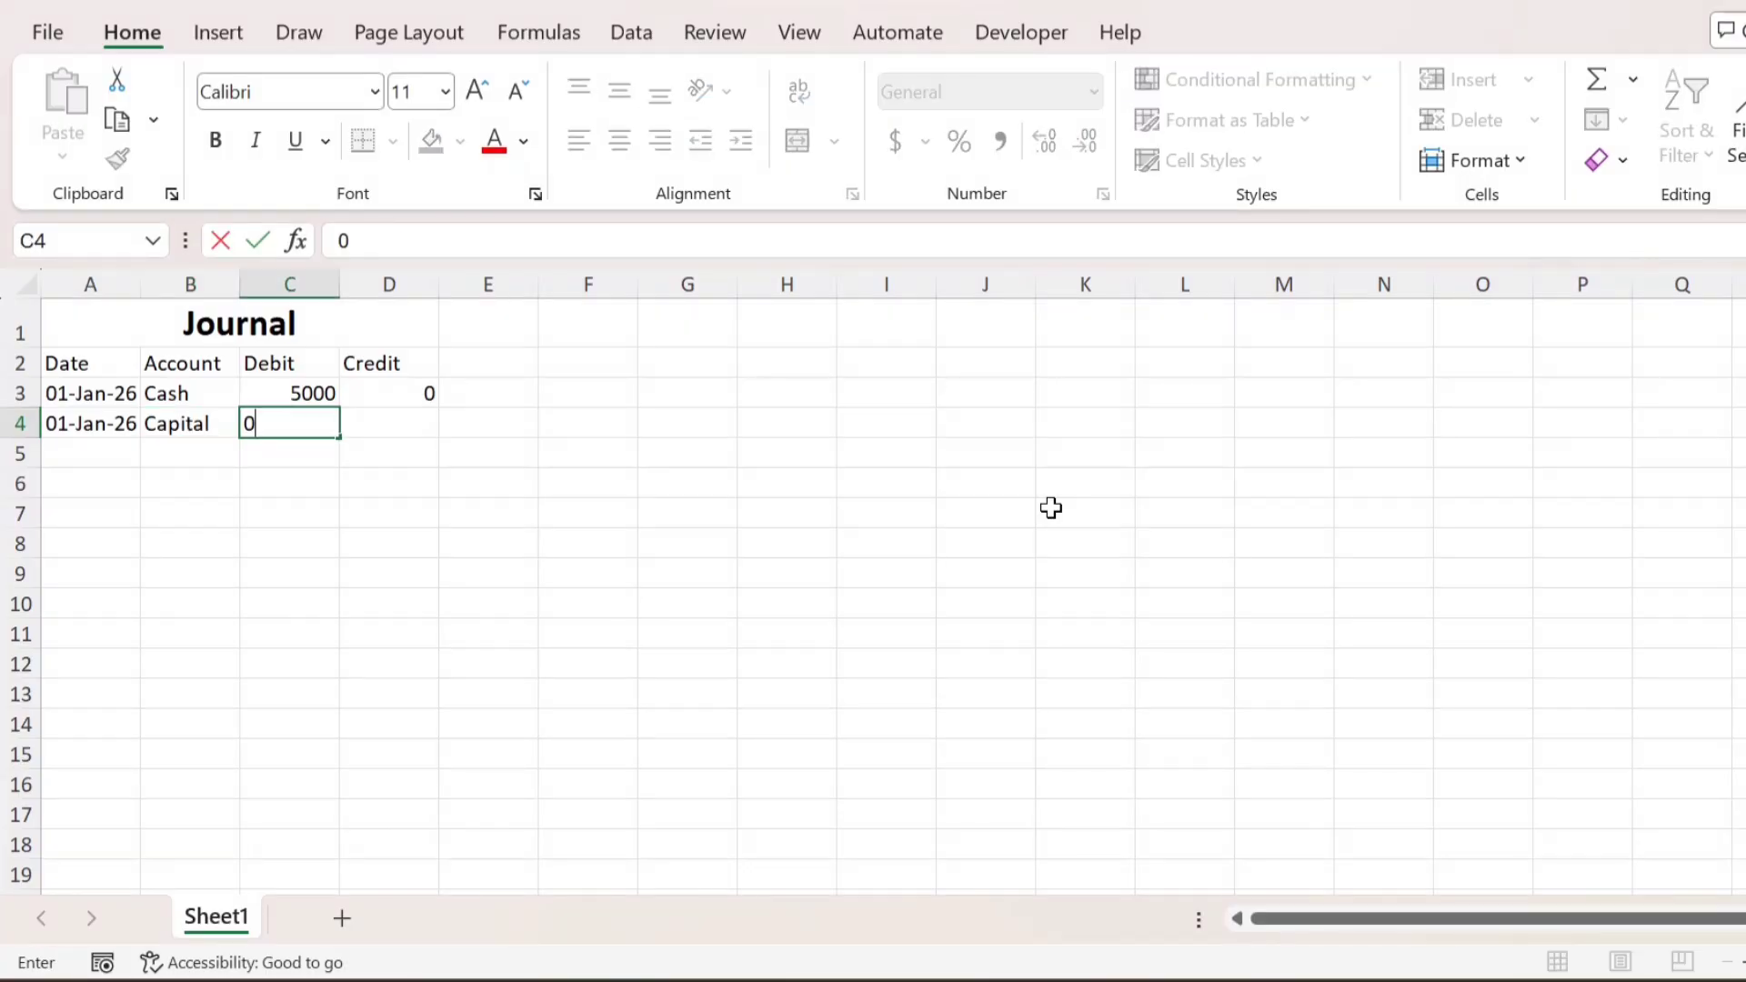
key(Tab)
text(5000)
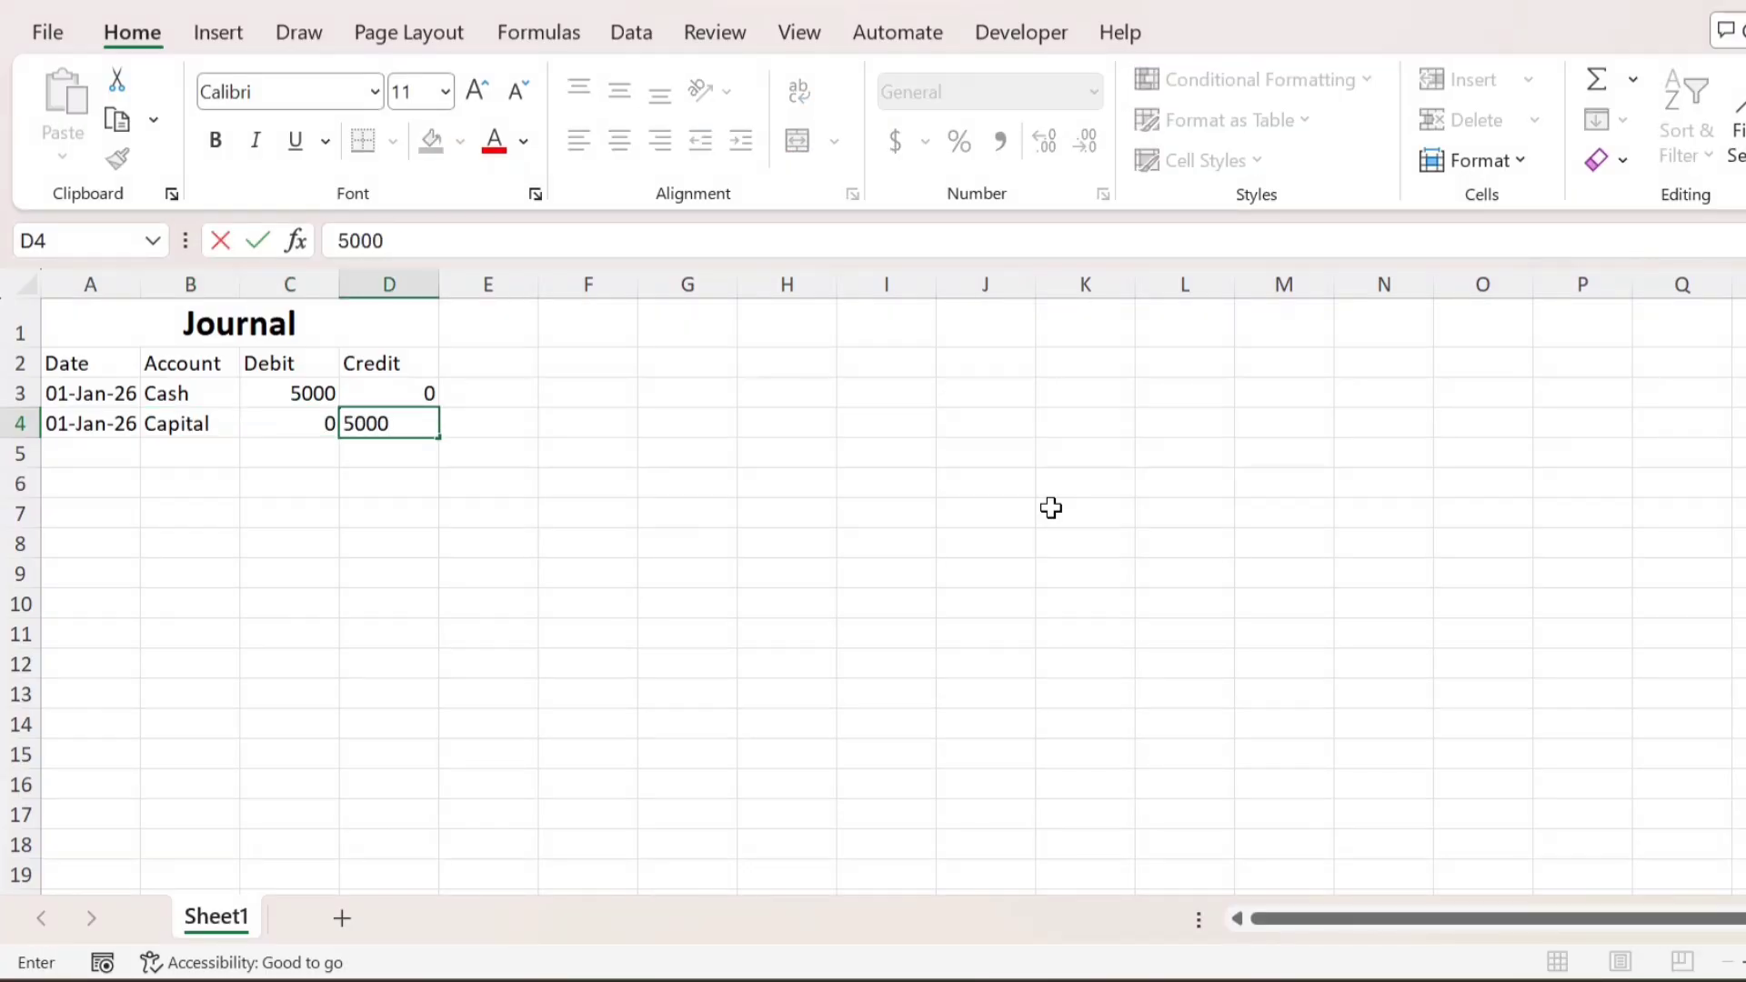
key(Return)
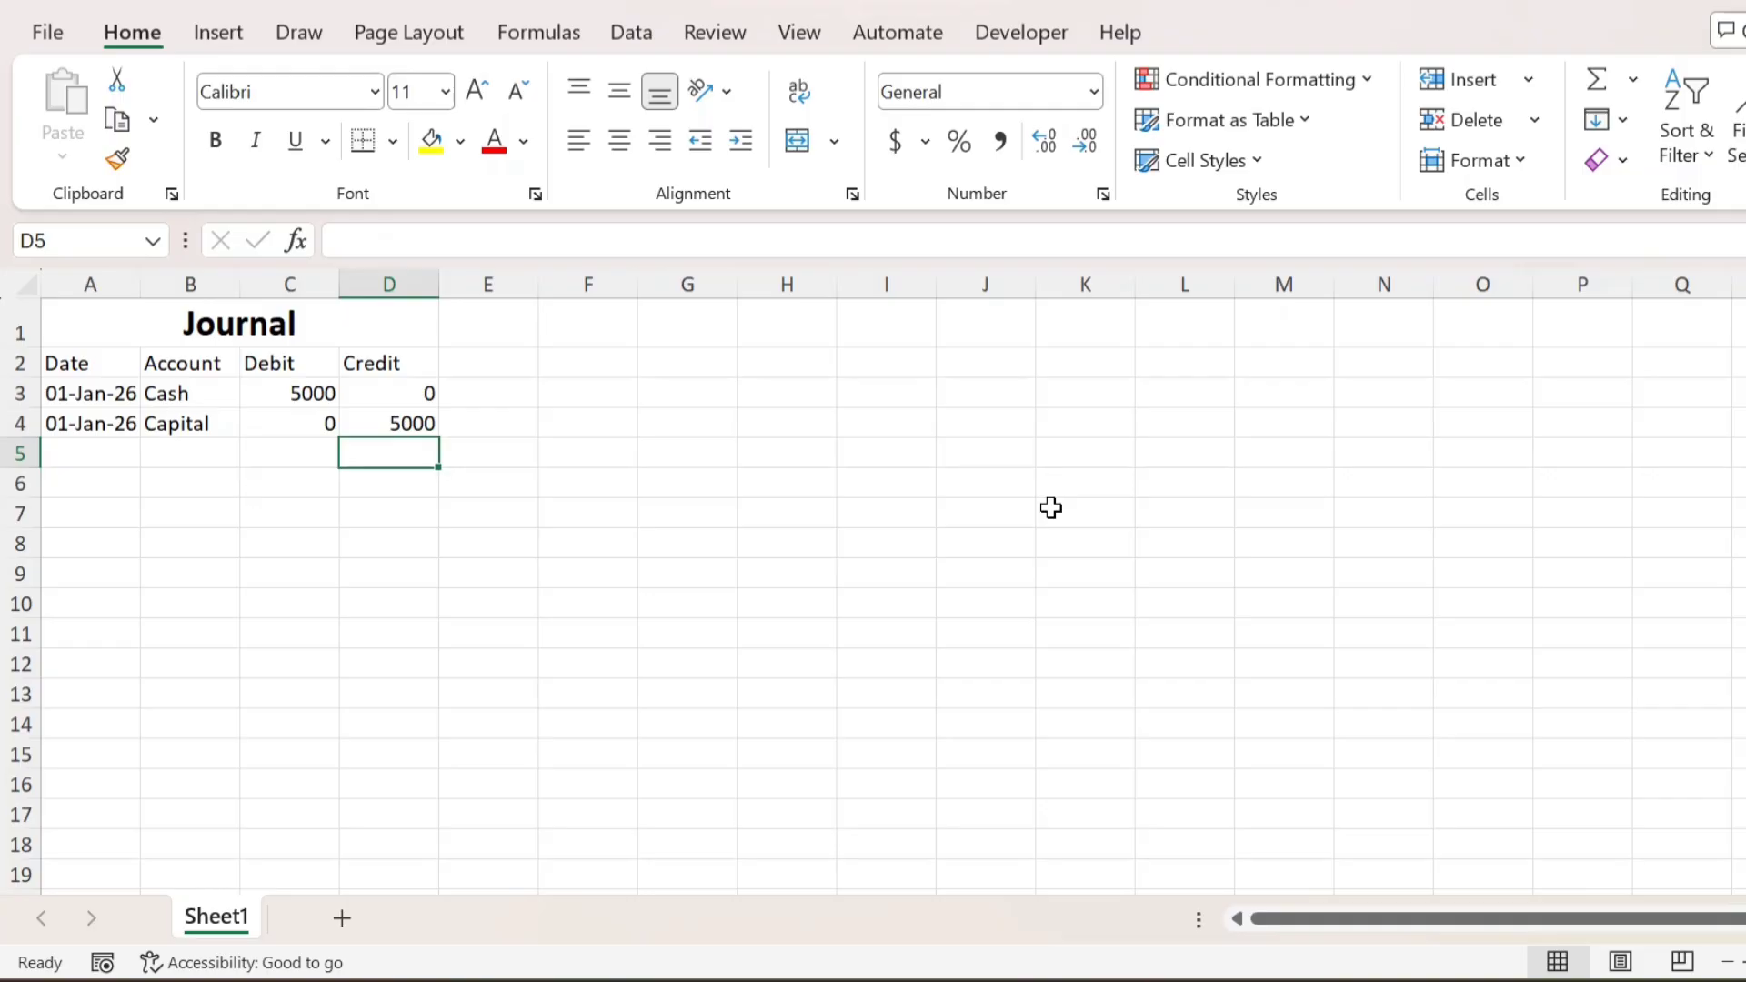
- Paste the prepared journal entries into A3:D12 and convert A2:D12 into a table with headers
key(ctrl+v)
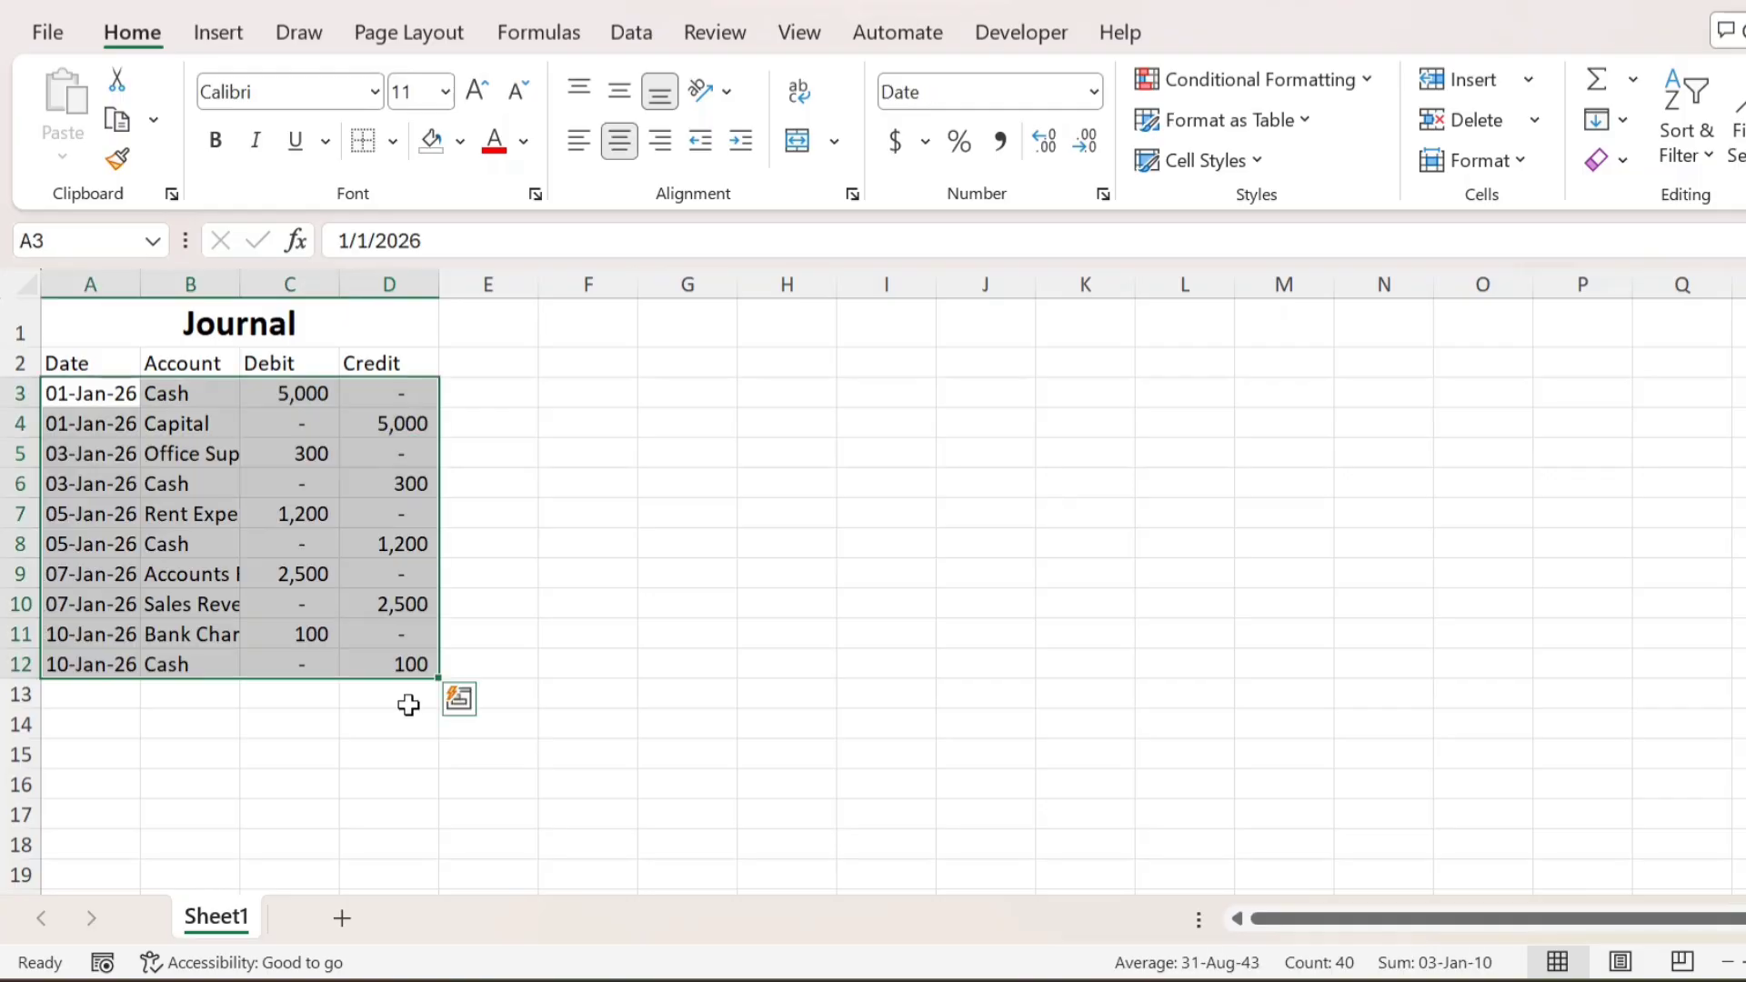
drag(408, 705, 405, 666)
click(114, 426)
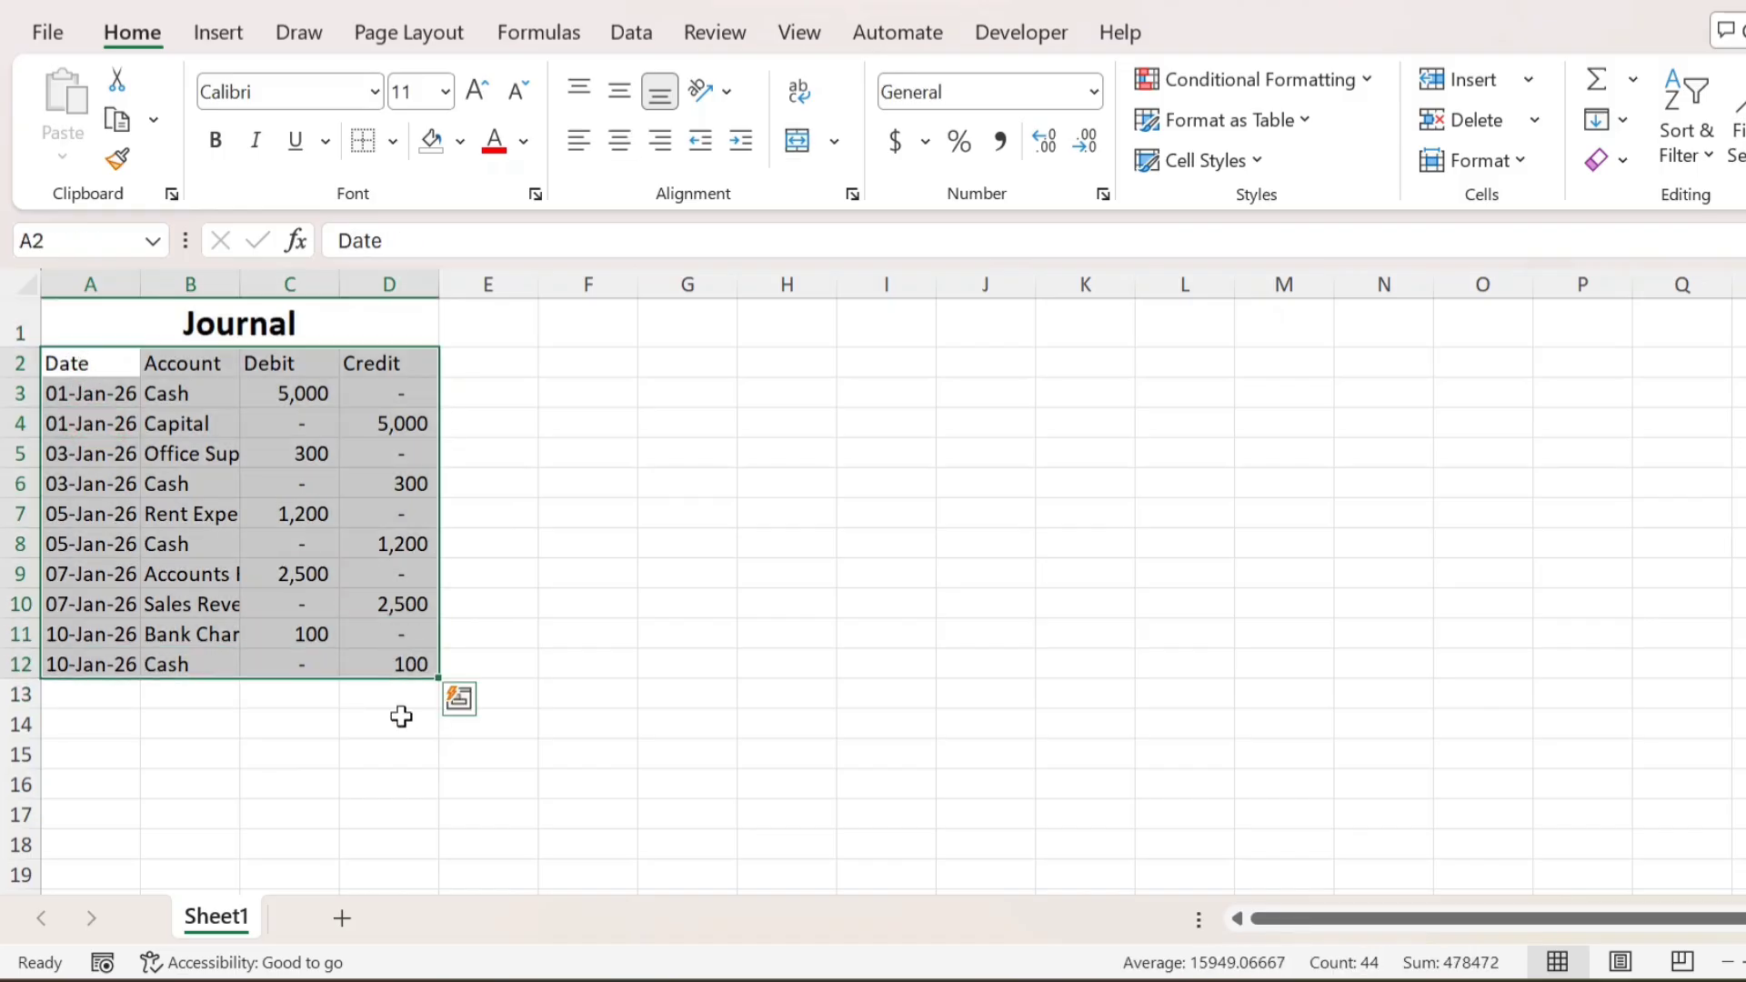
key(ctrl+t)
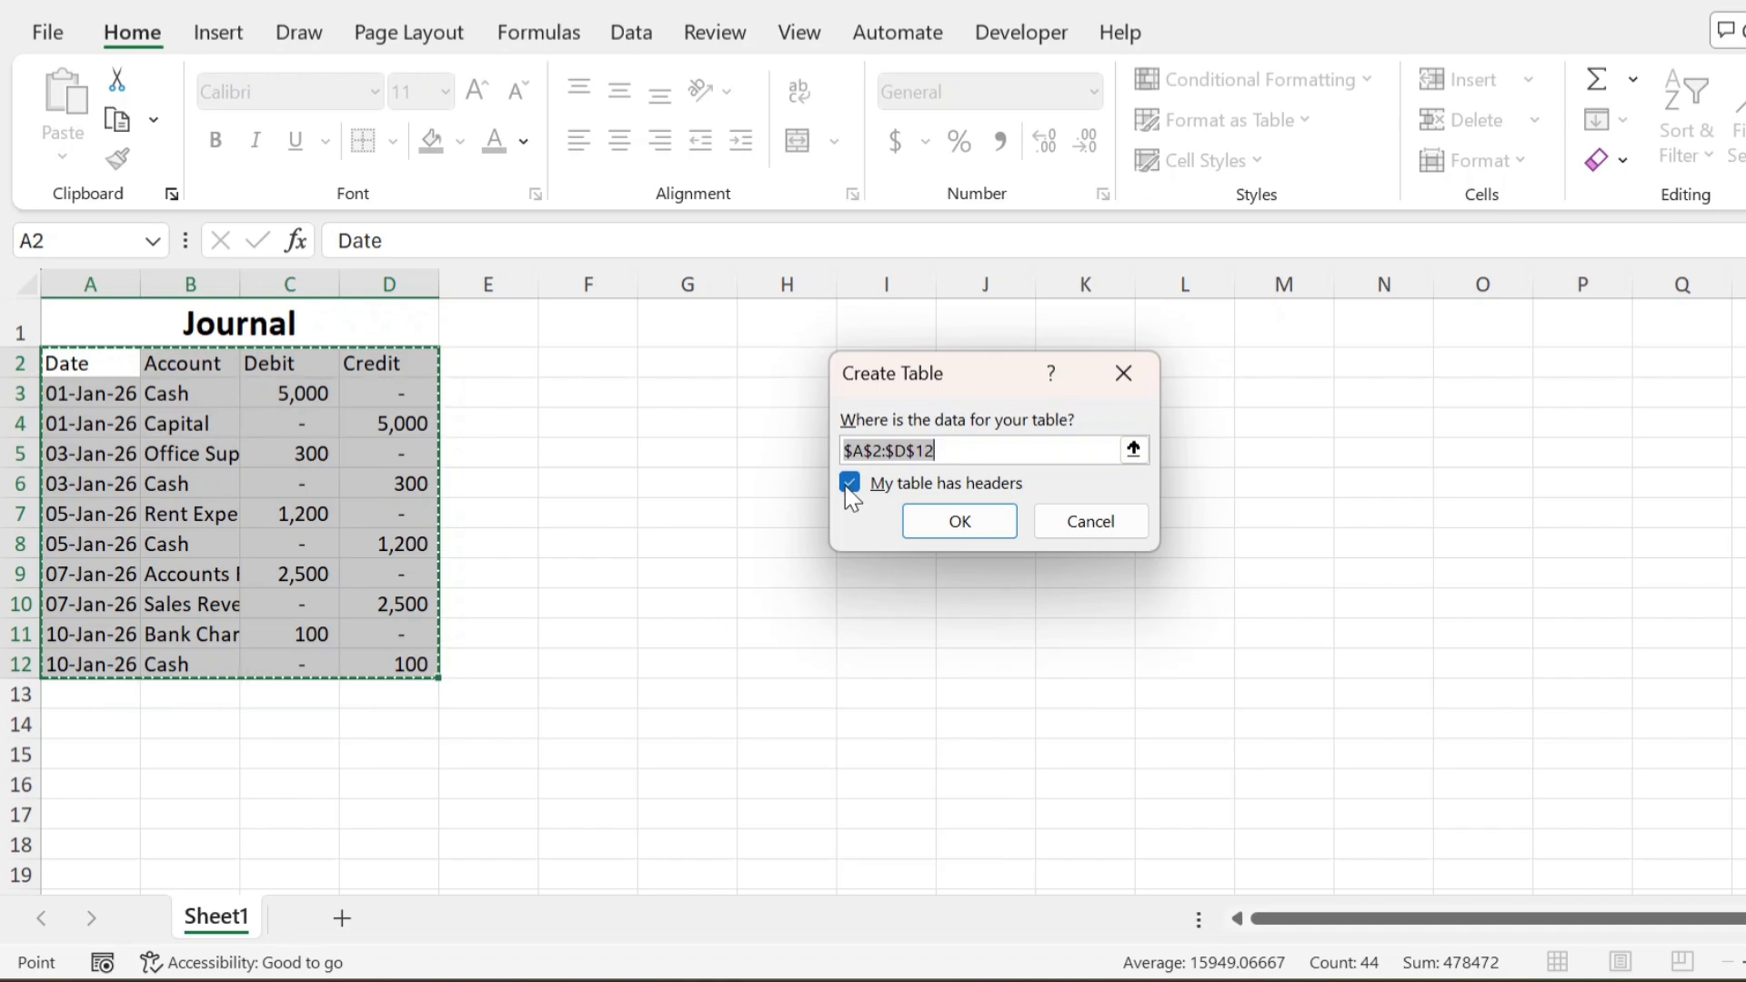
click(965, 532)
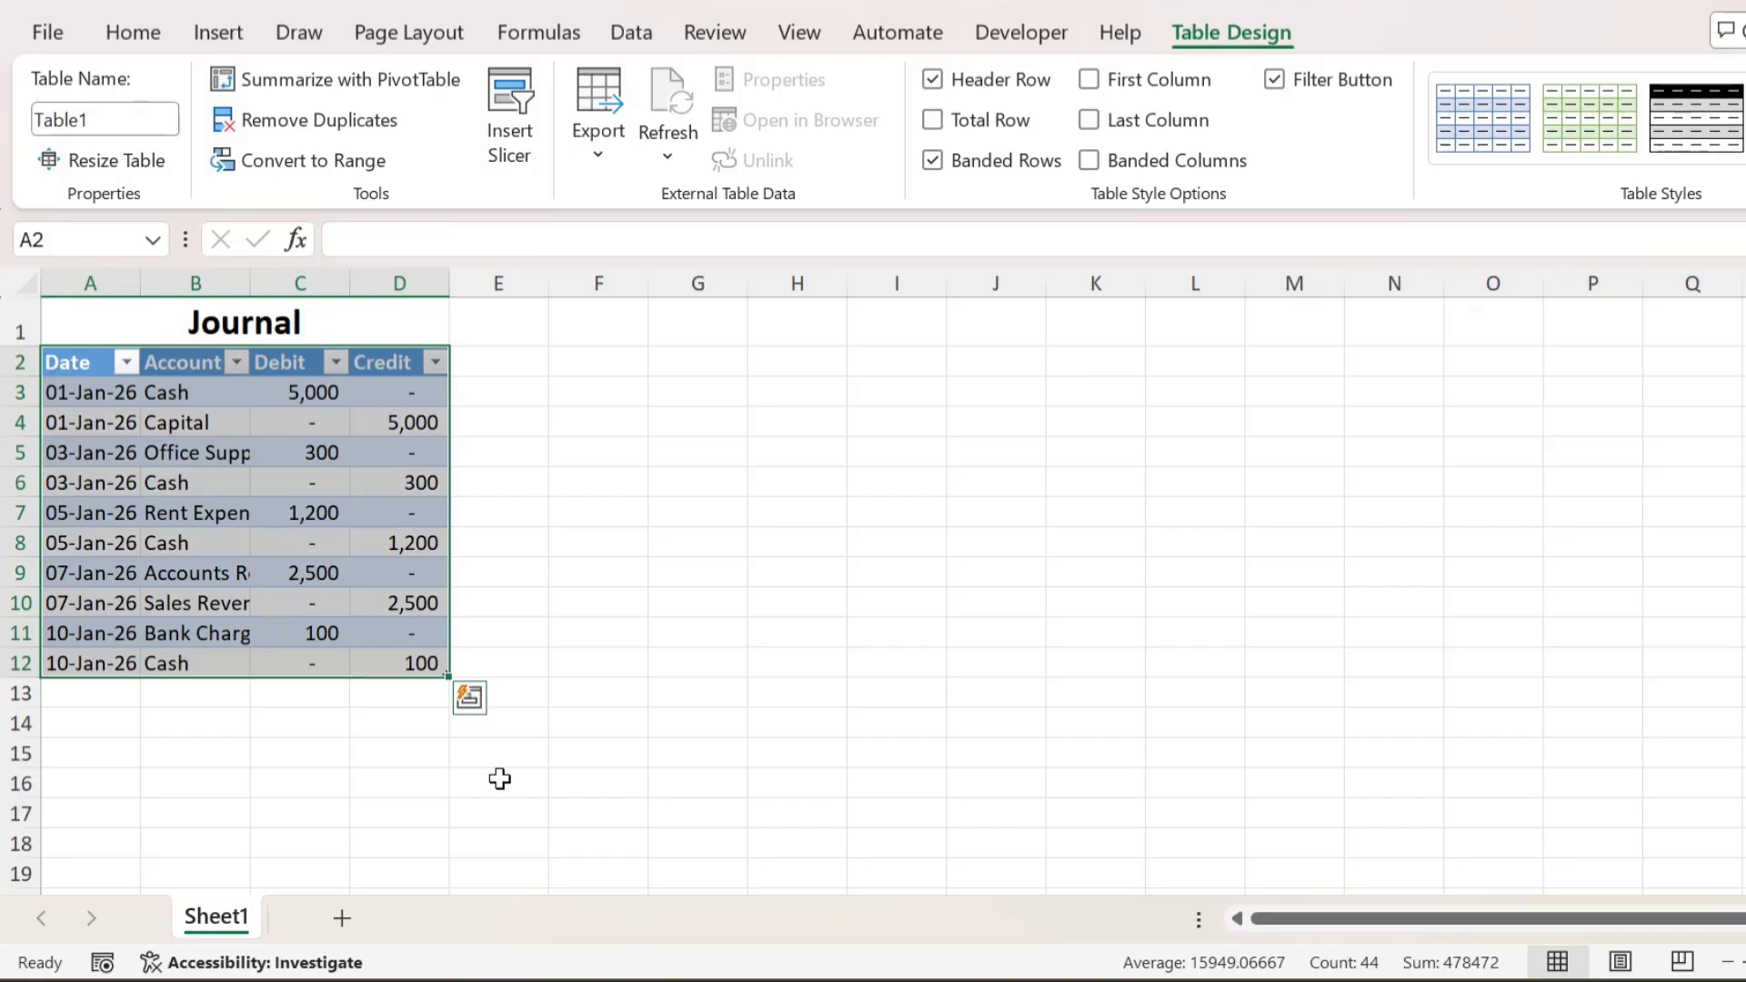
click(500, 779)
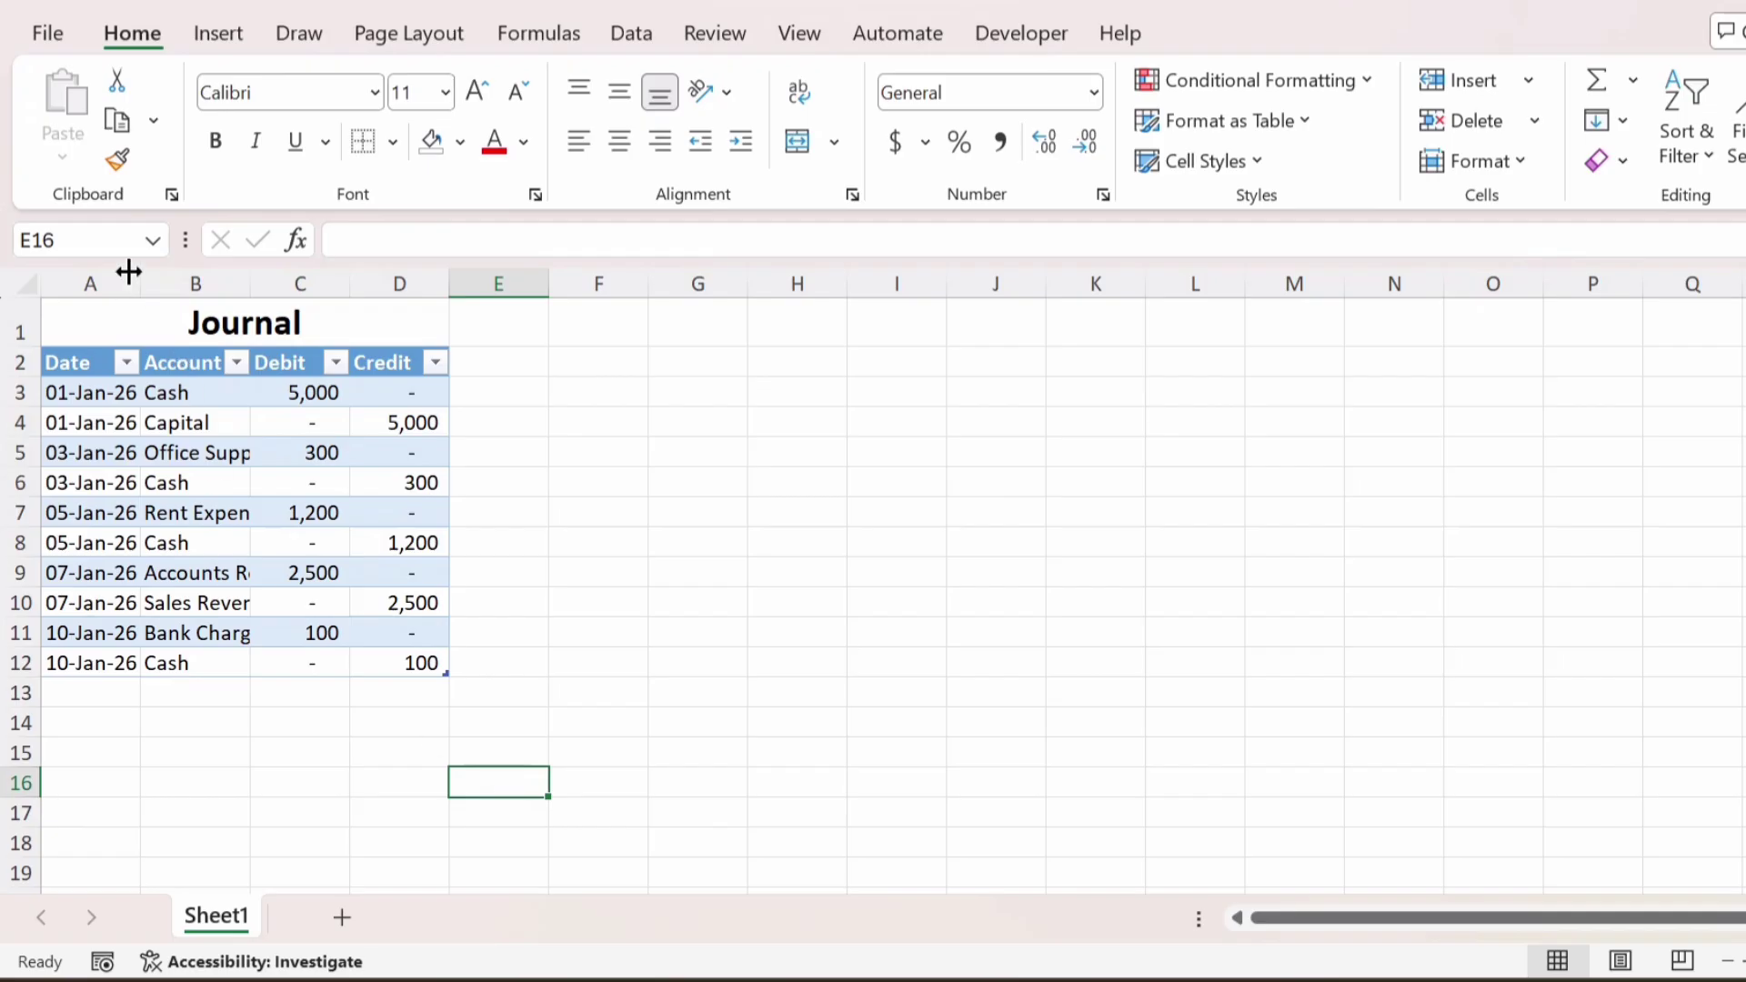
- Autofit the widths of the Account, Debit and Credit columns of the journal table
double_click(252, 285)
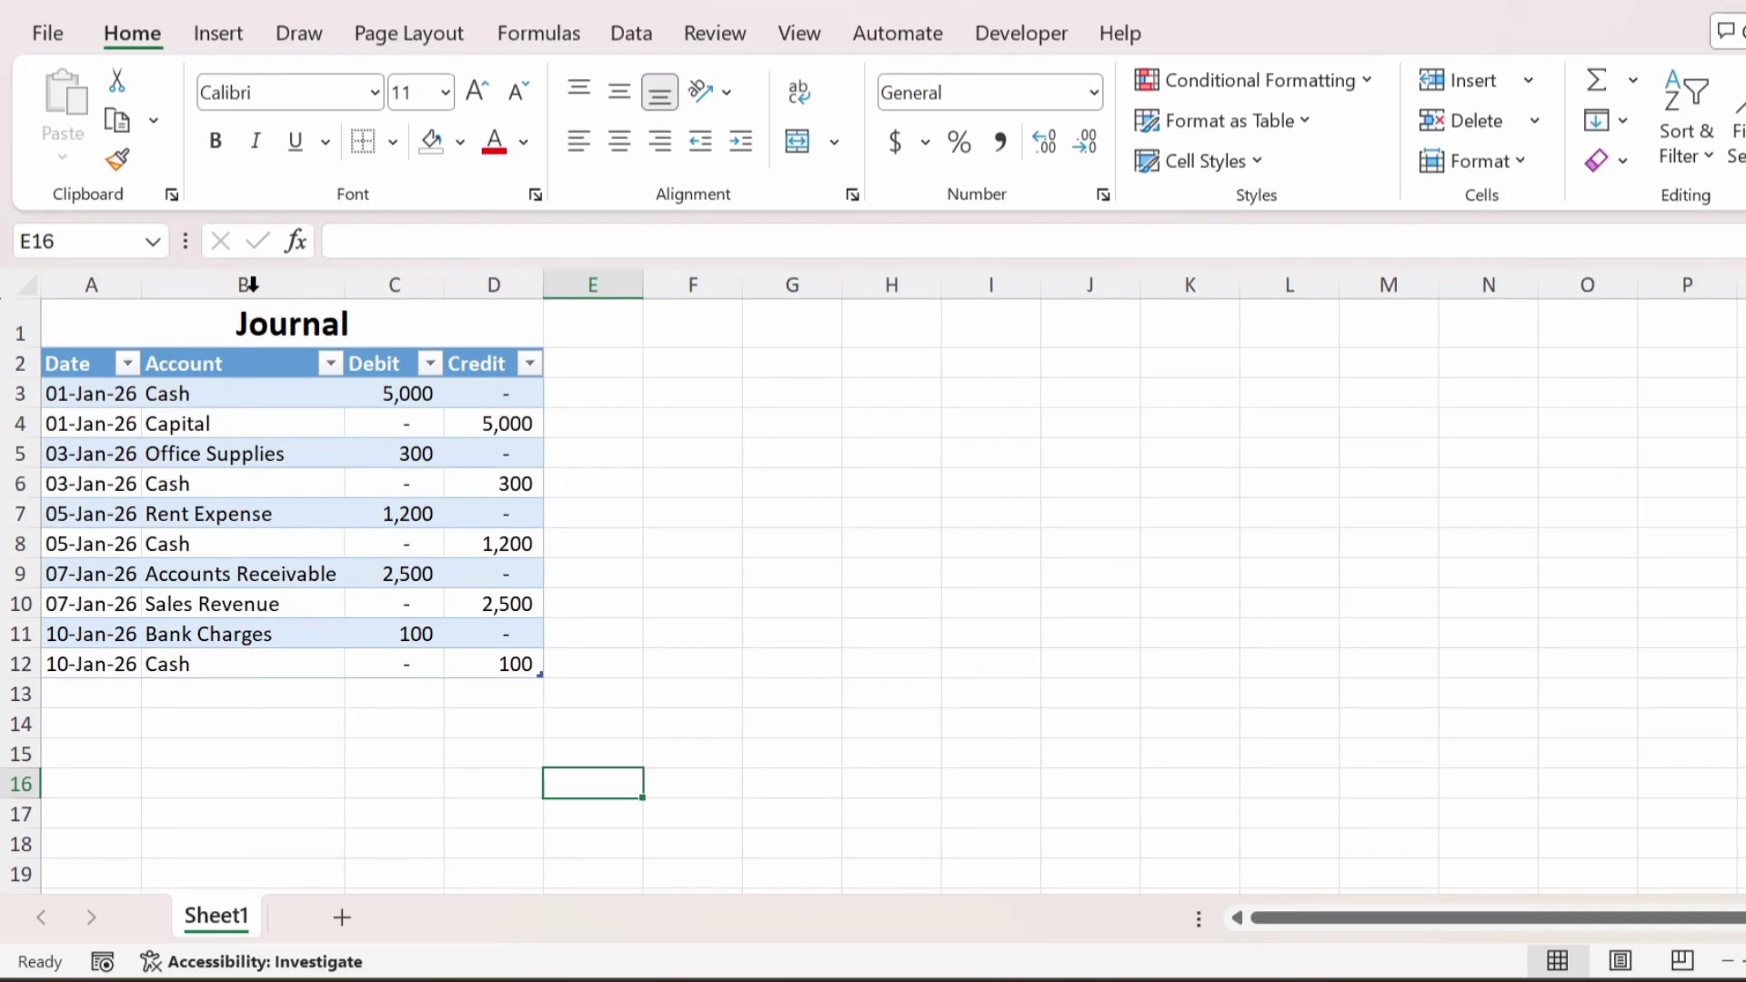
double_click(444, 278)
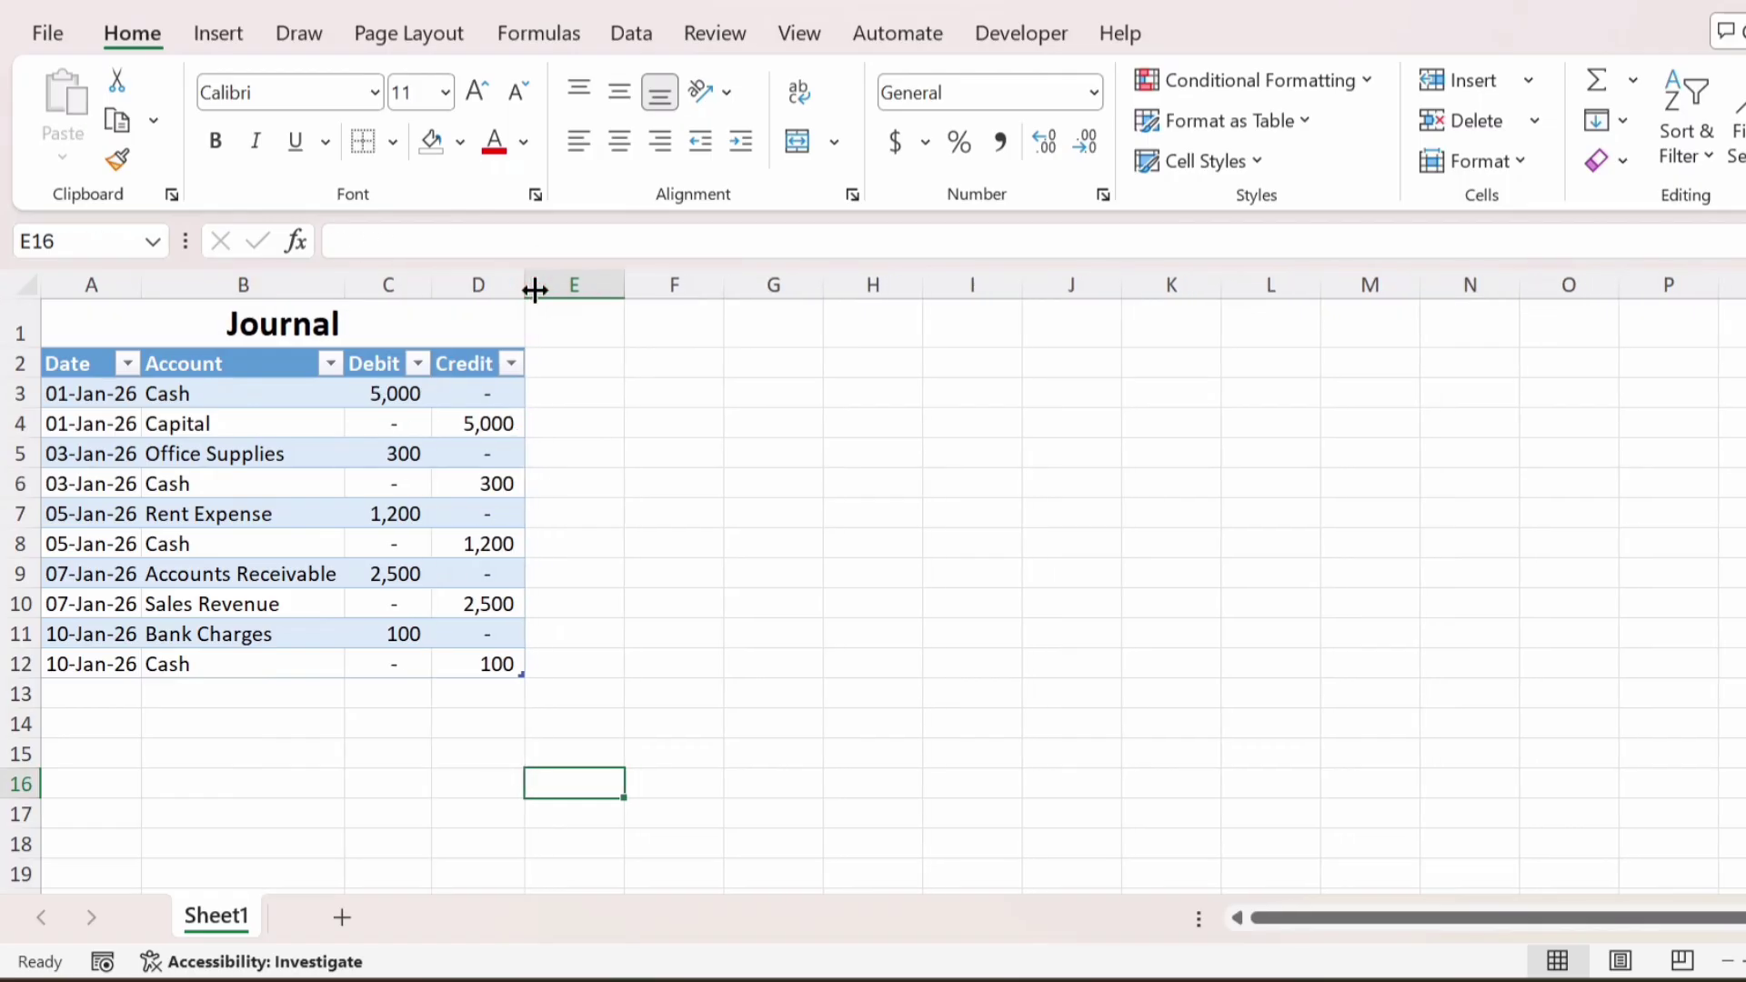
click(506, 698)
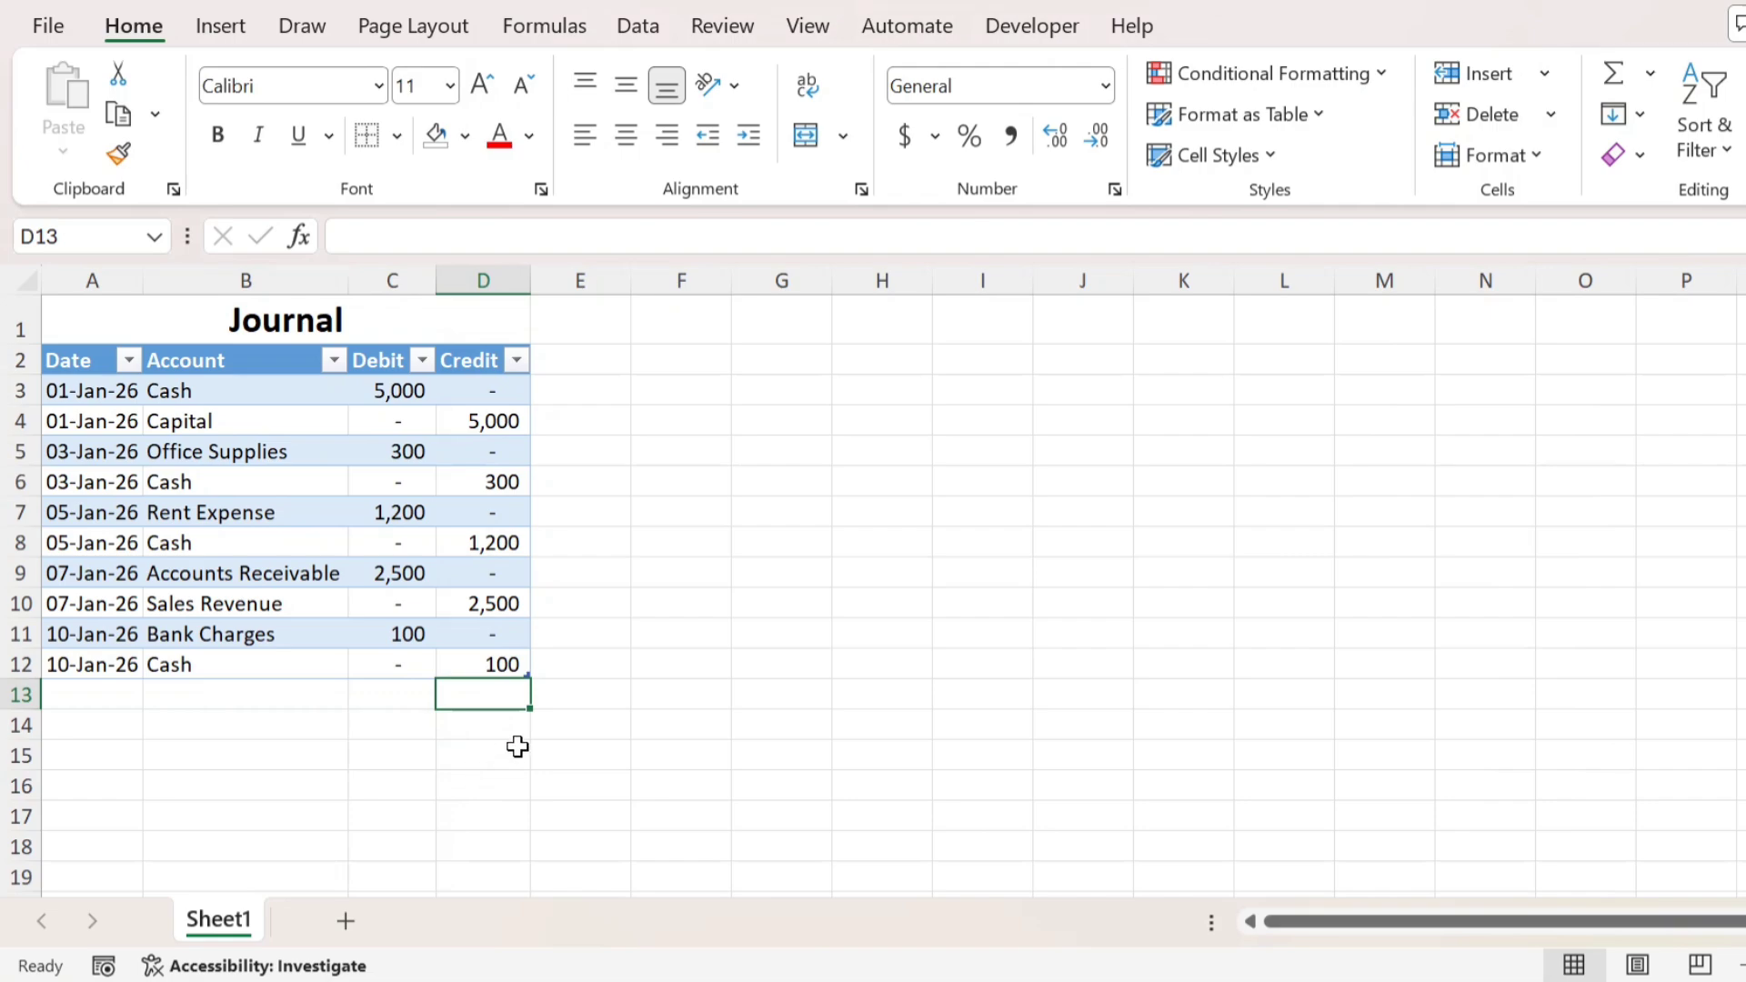
- Add a new worksheet and enter the title Trial Balance in its cell A1
click(351, 933)
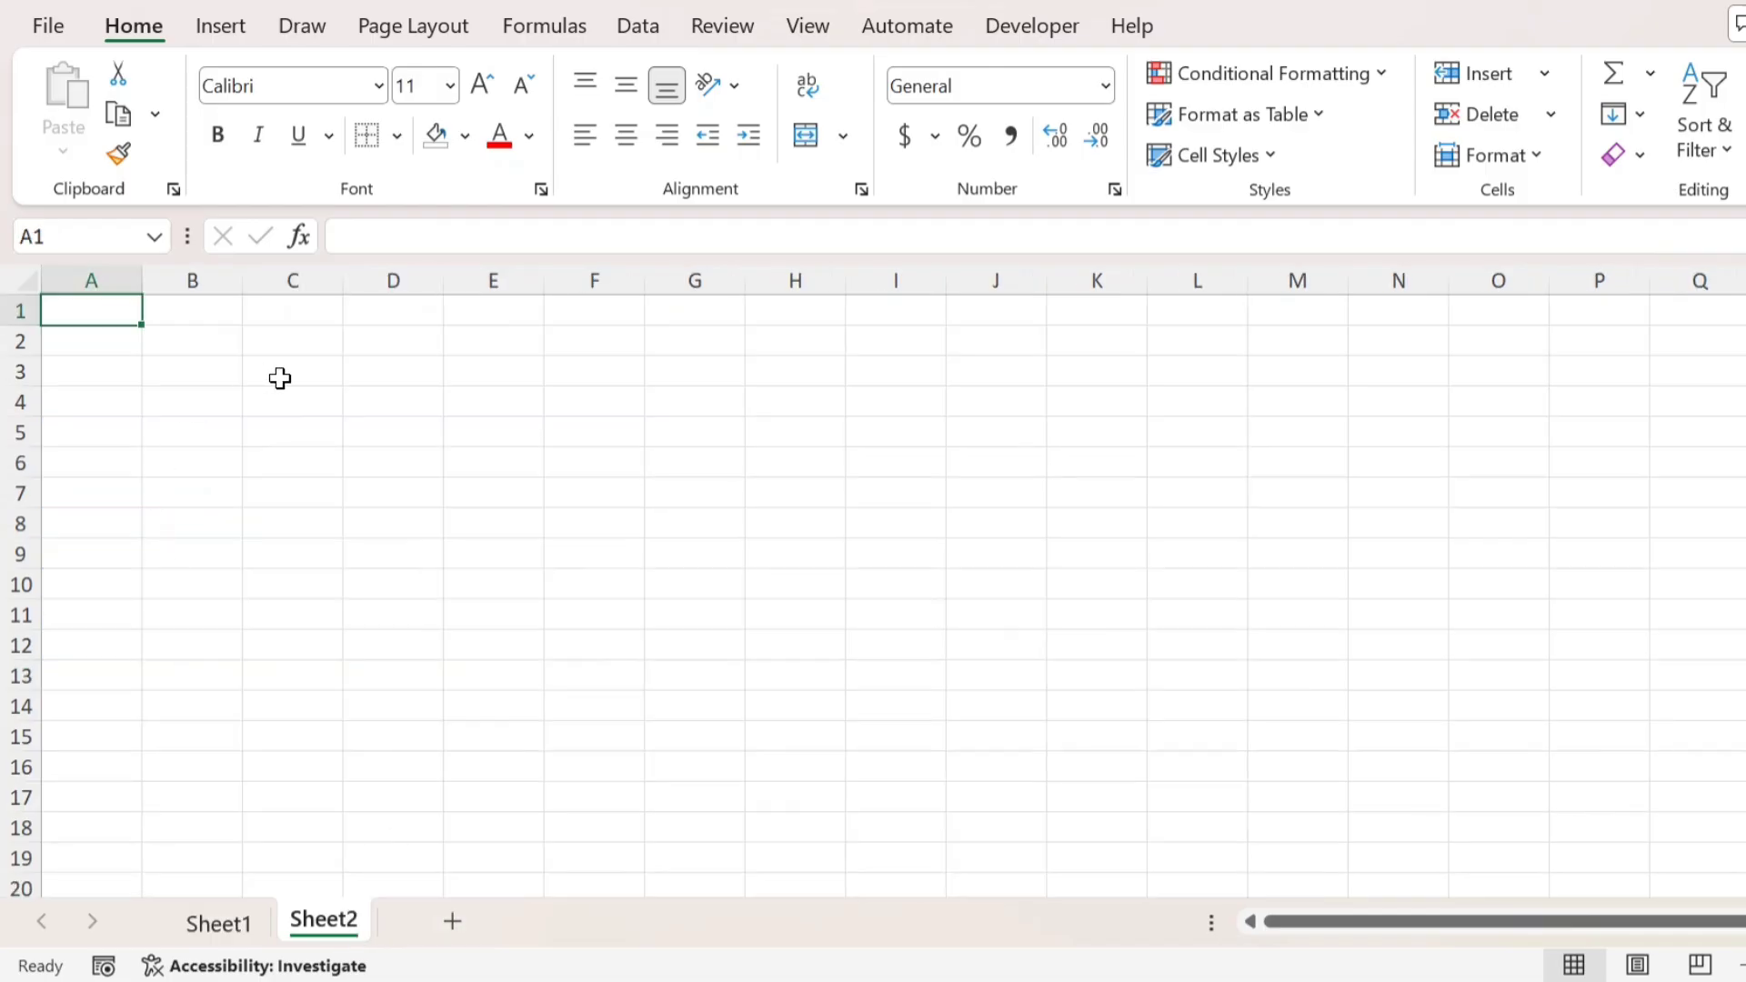
text(Tr)
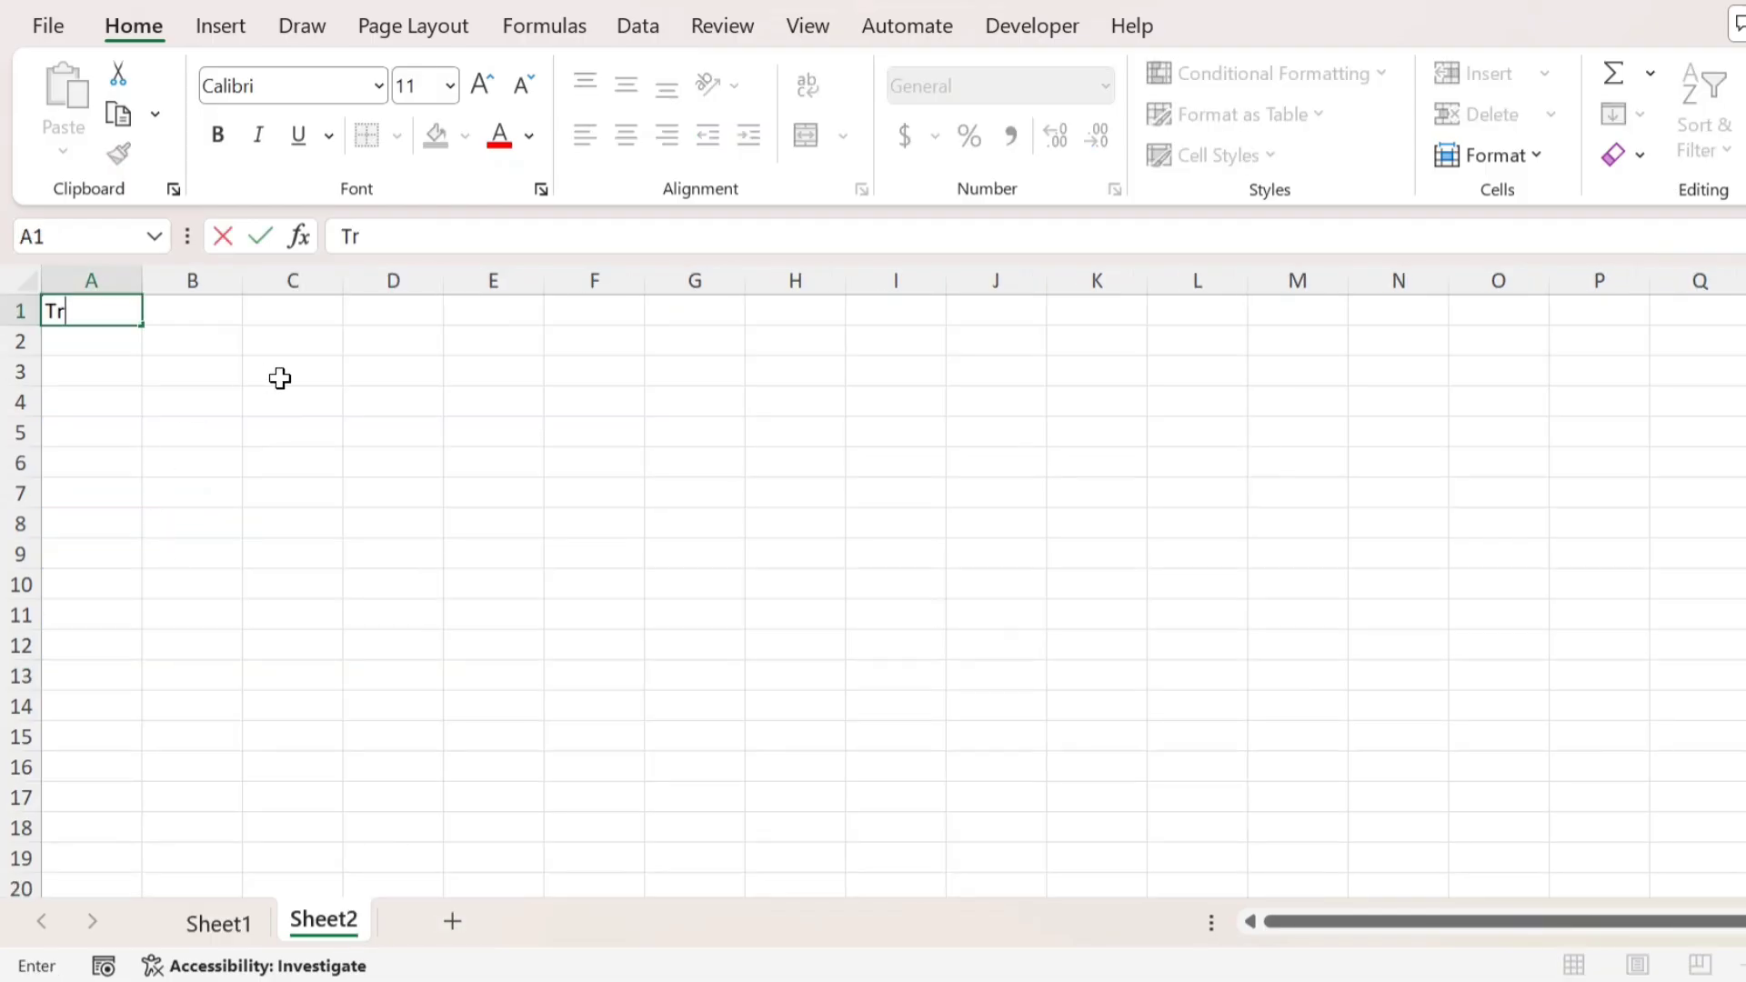
text(ail Balance)
key(Tab)
- Merge and center the Trial Balance title across A1:D1
key(Left)
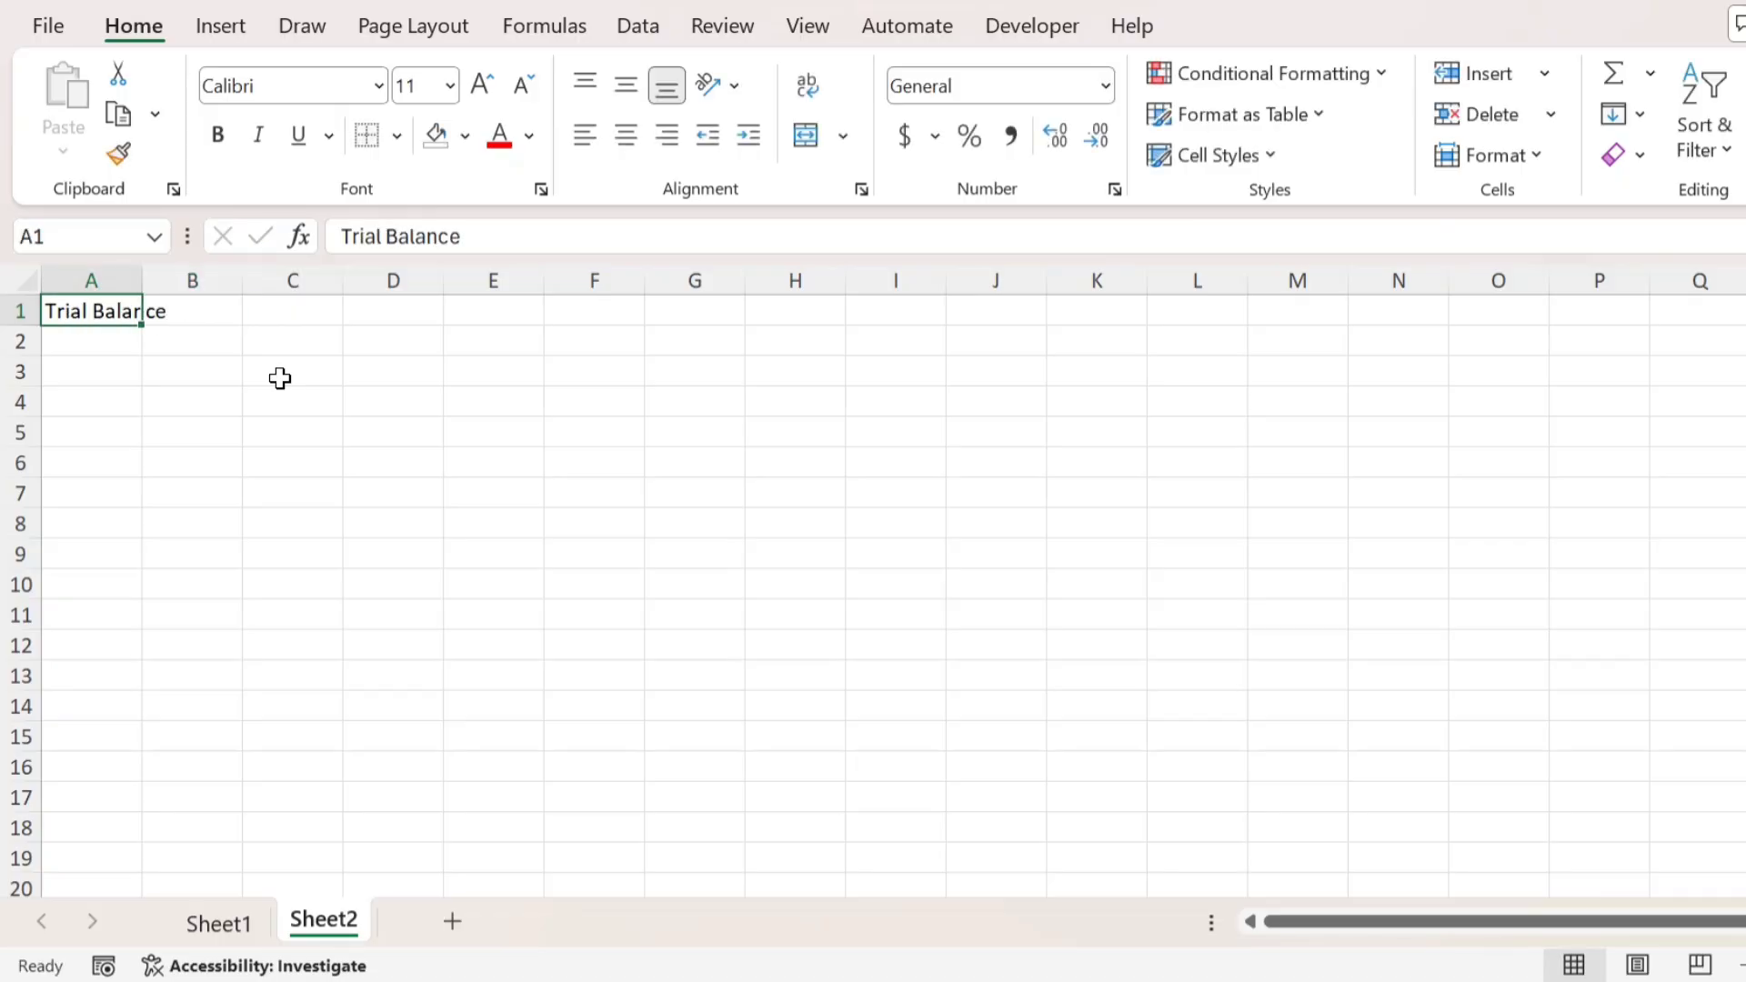
key(shift+Right)
key(shift+Right)
key(shift+Right)
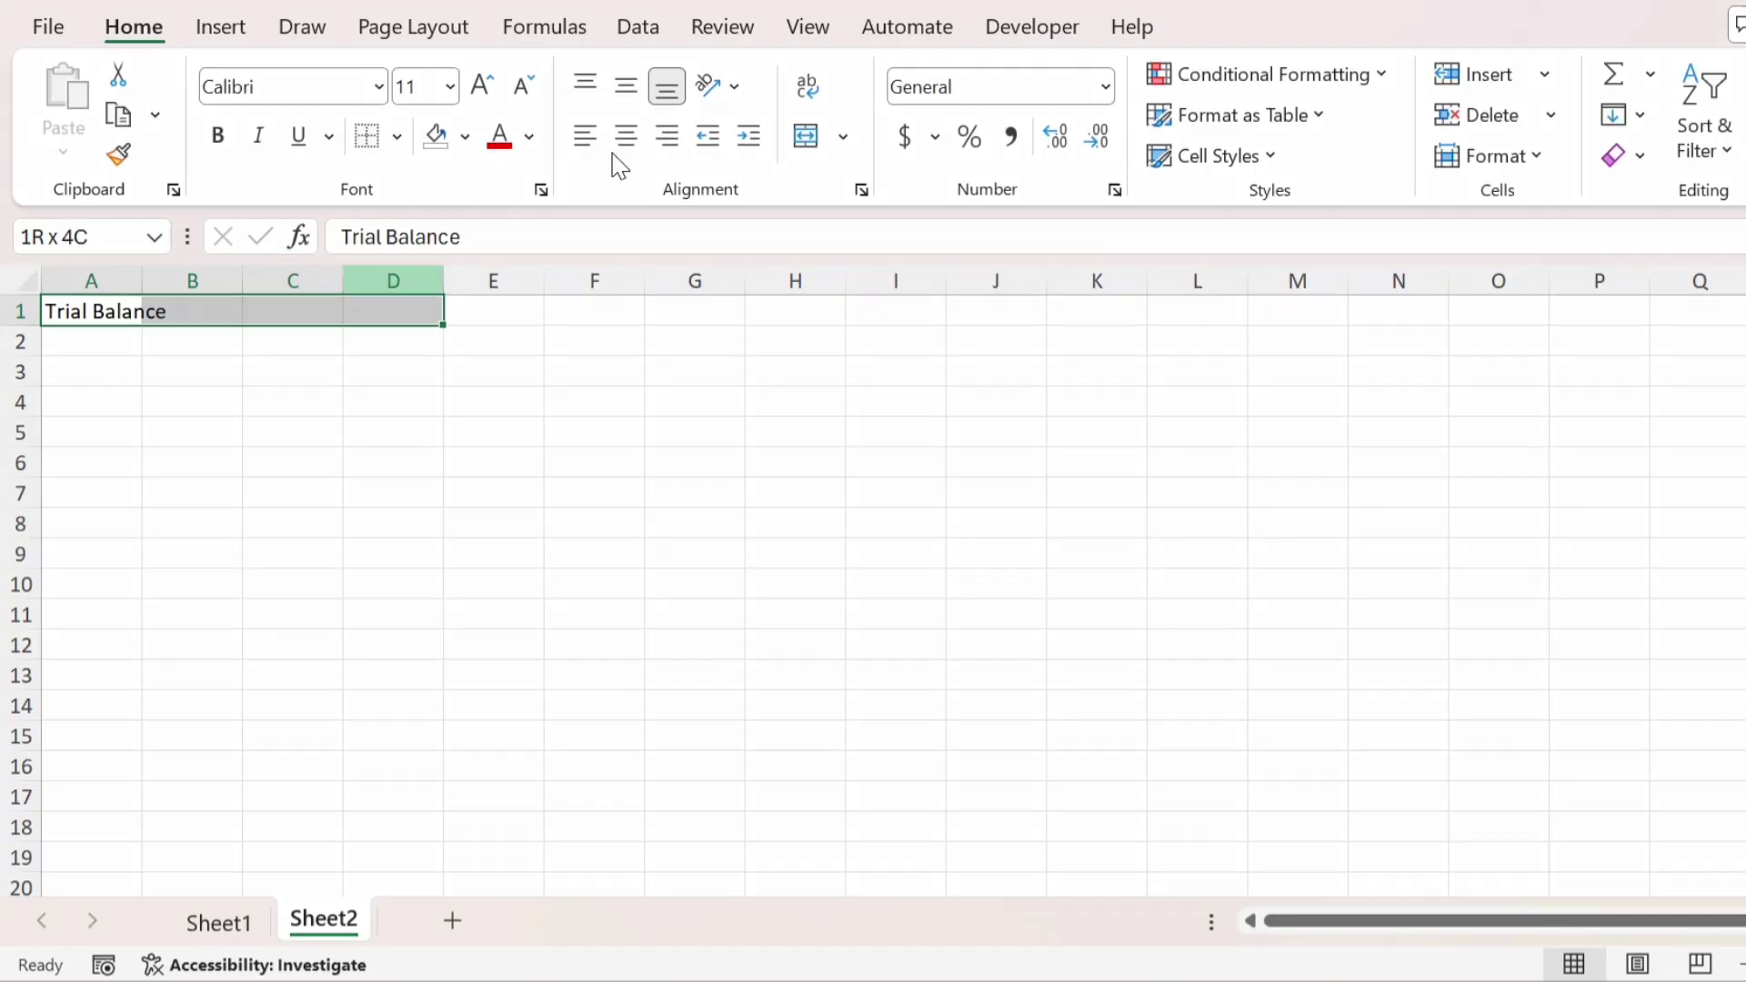
click(846, 138)
click(869, 192)
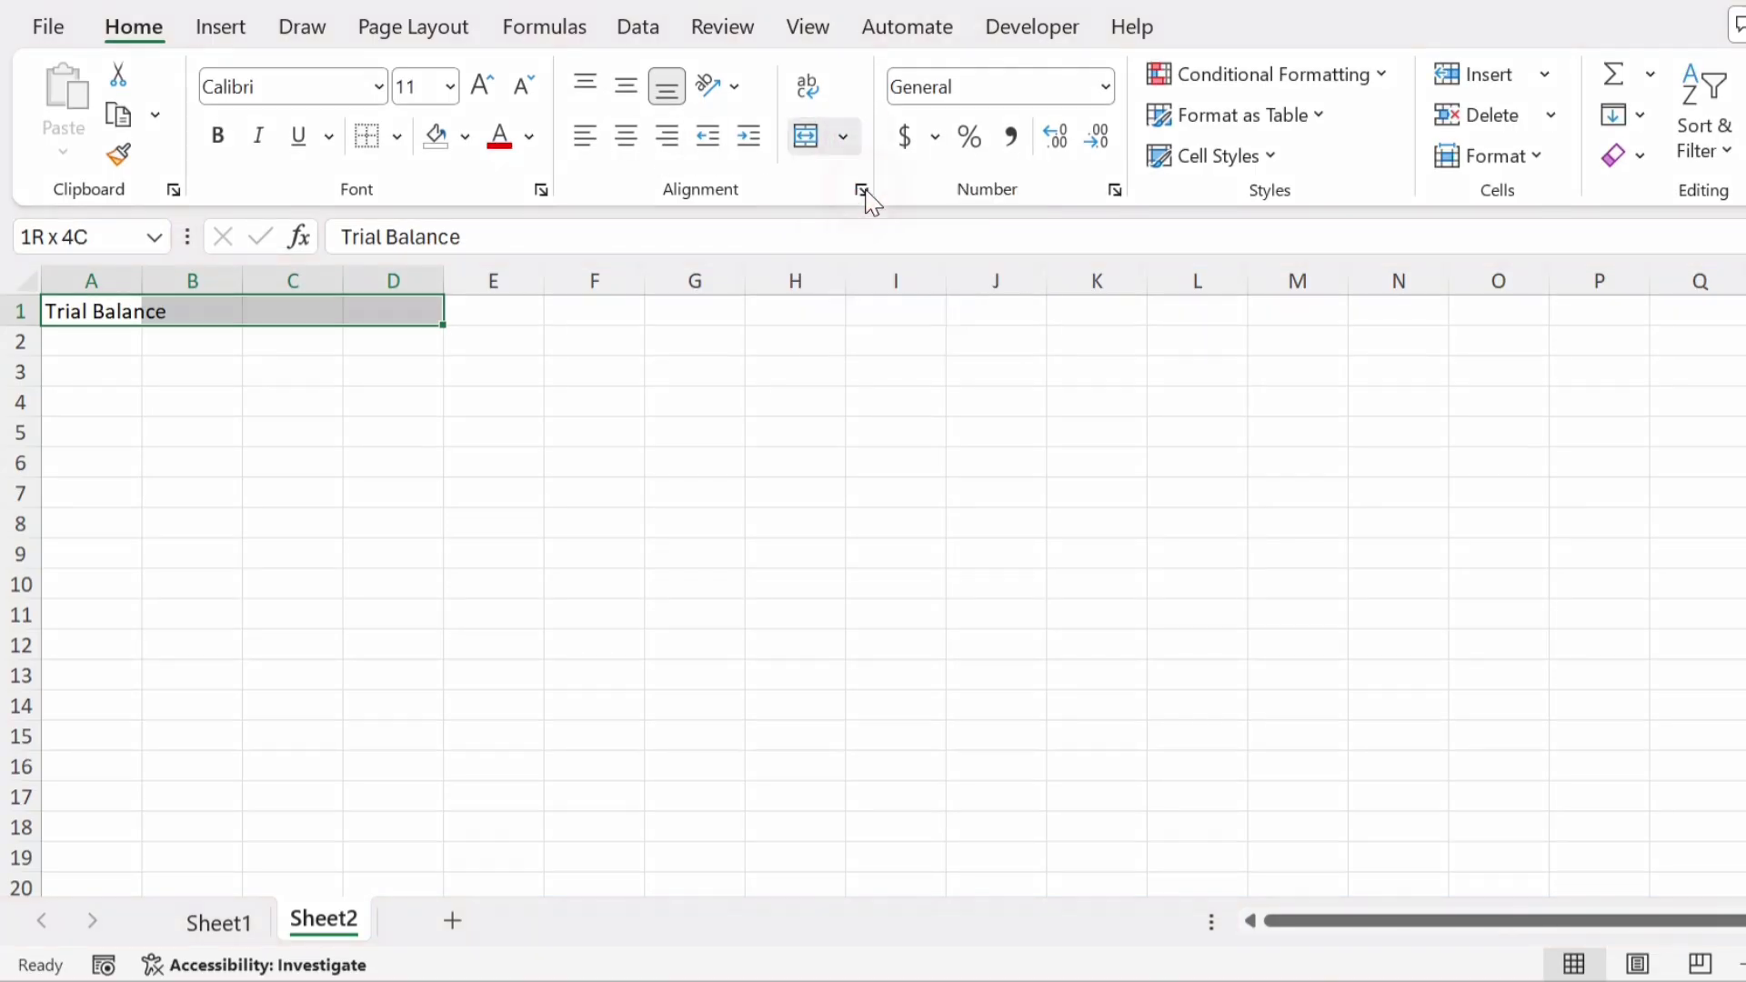
- Middle-align the Trial Balance title vertically, make it bold and enlarge its font to size 18
click(628, 86)
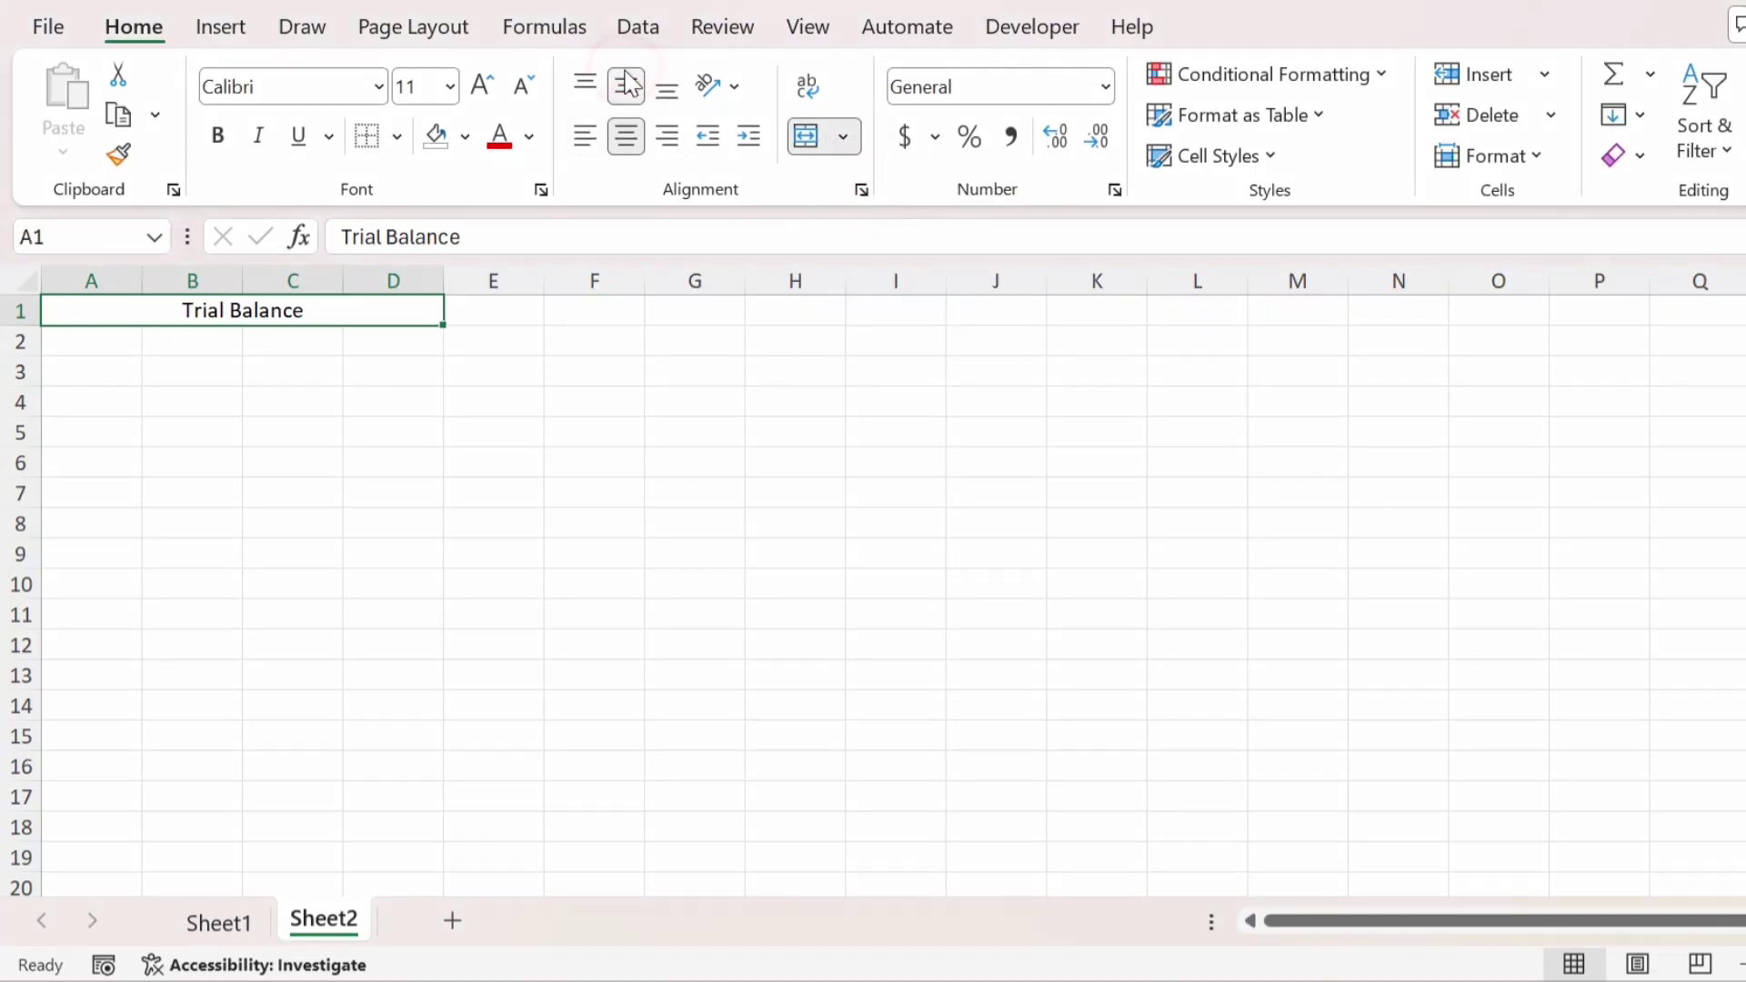
click(217, 135)
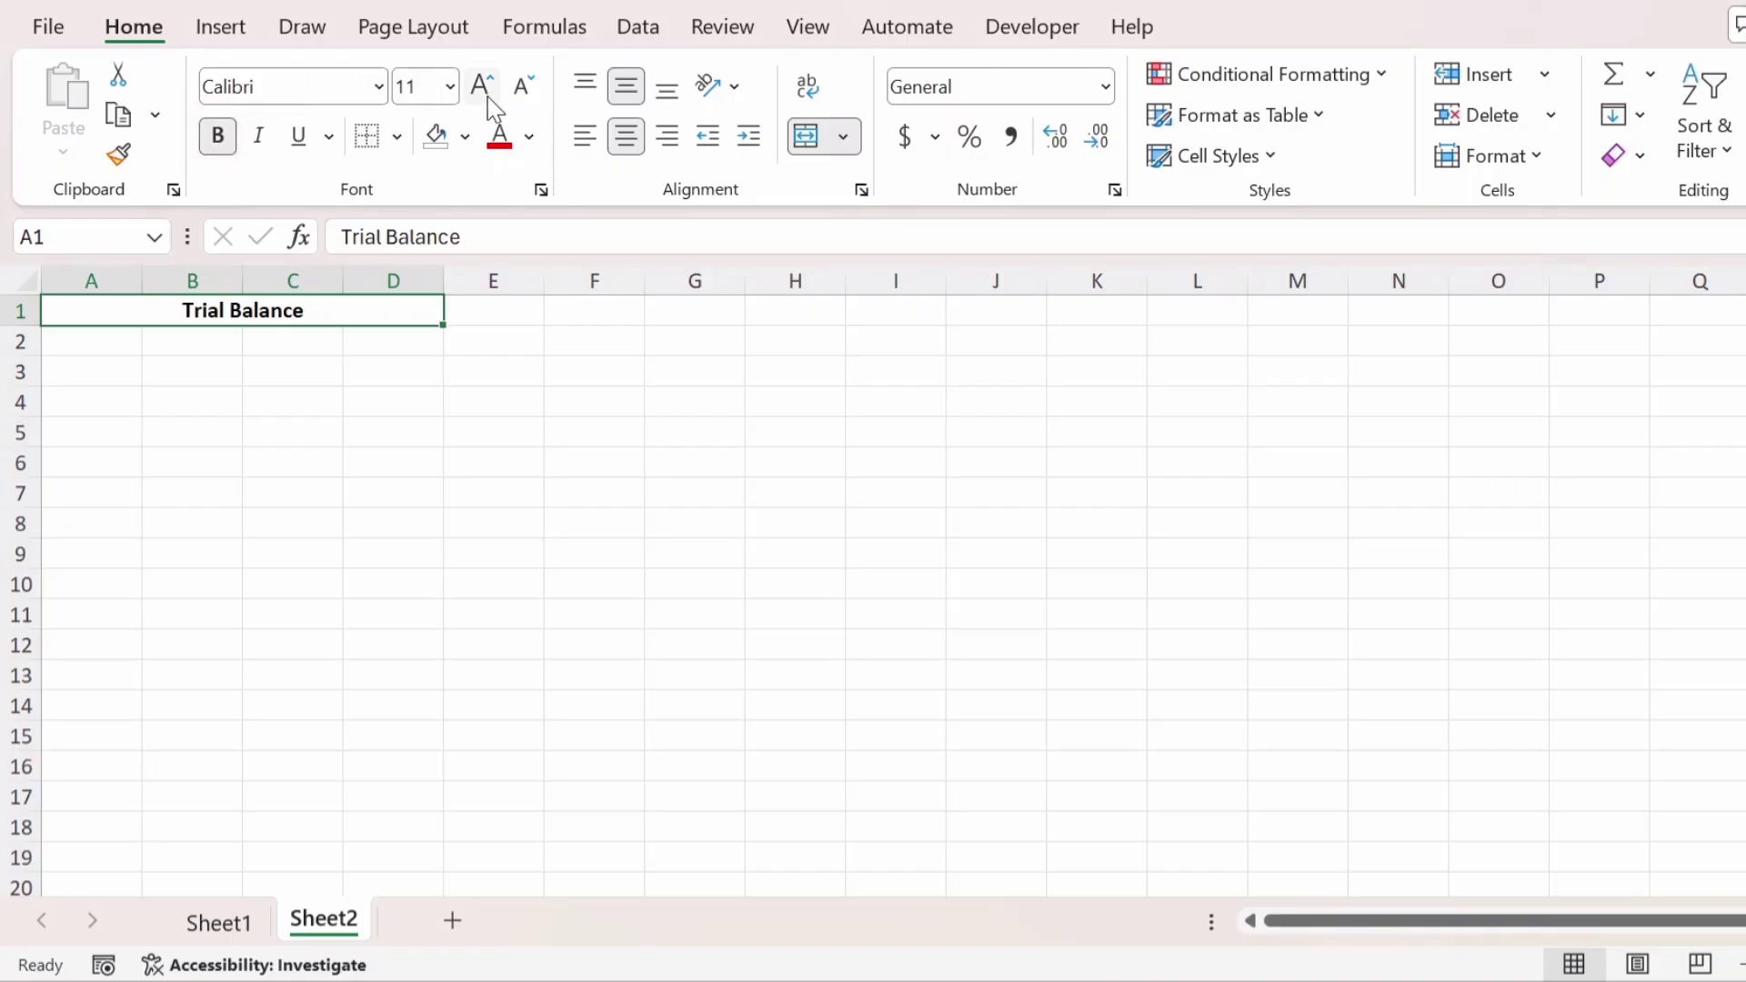
click(484, 91)
click(484, 91)
click(487, 95)
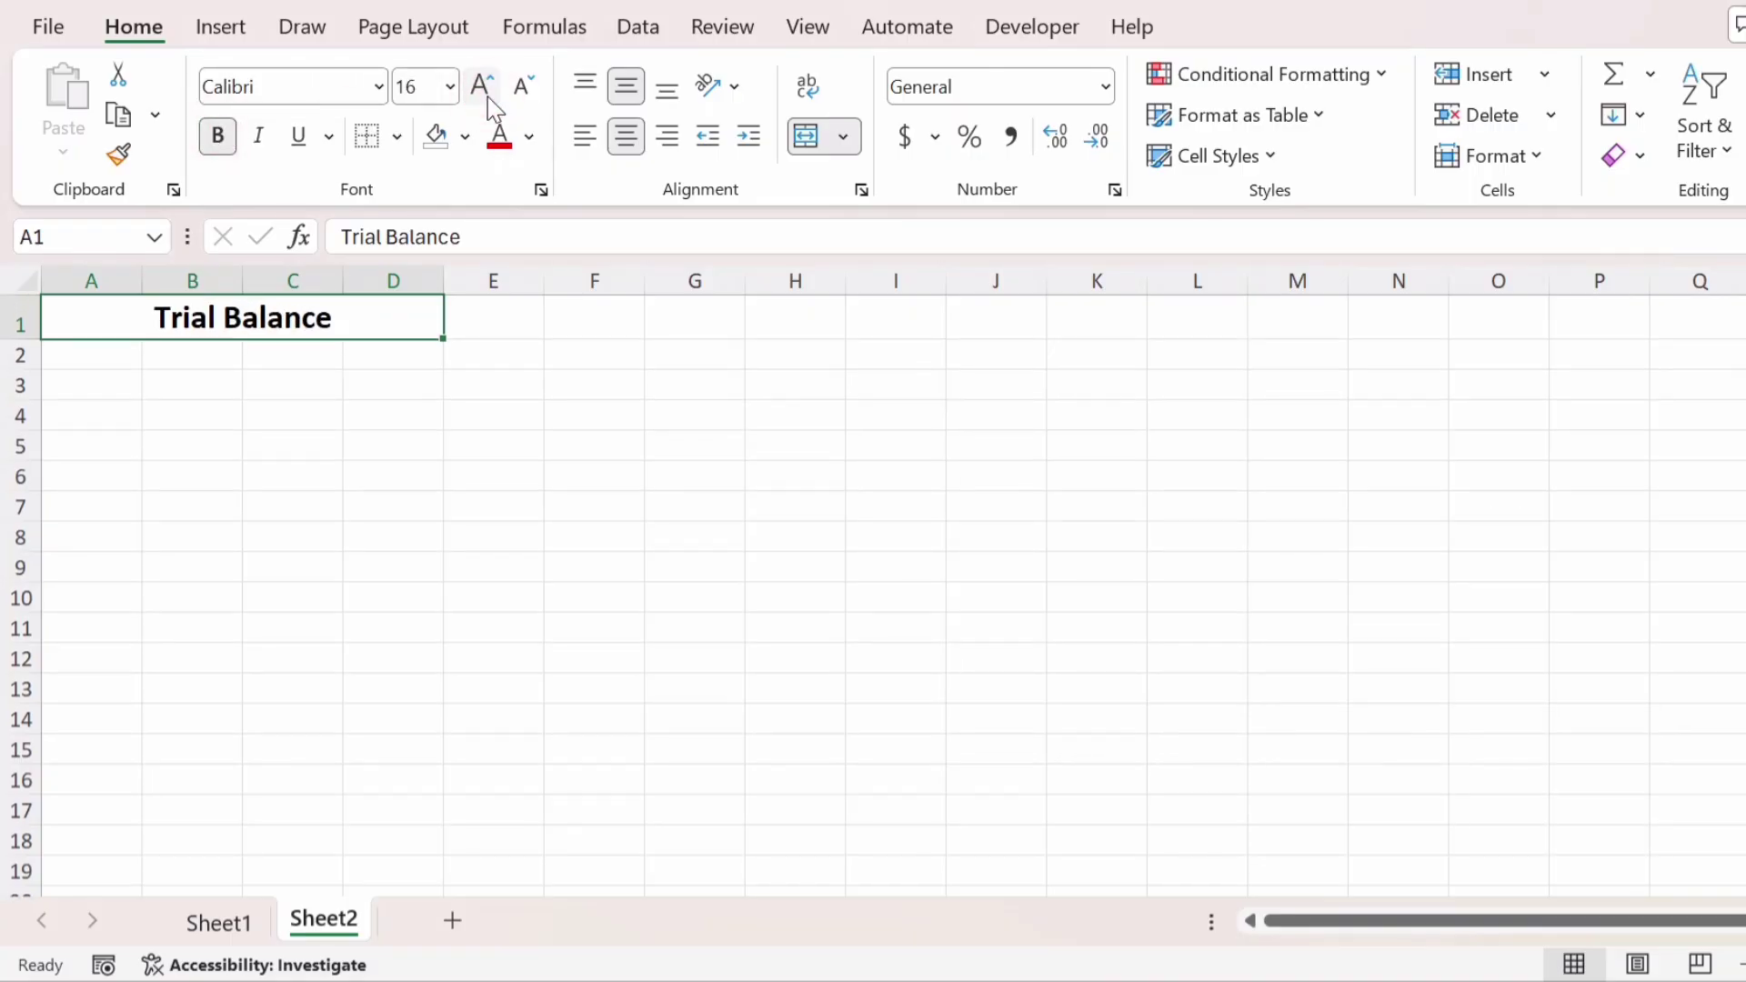
click(488, 95)
- Enter the column heading Account in cell A2 below the Trial Balance title
key(Return)
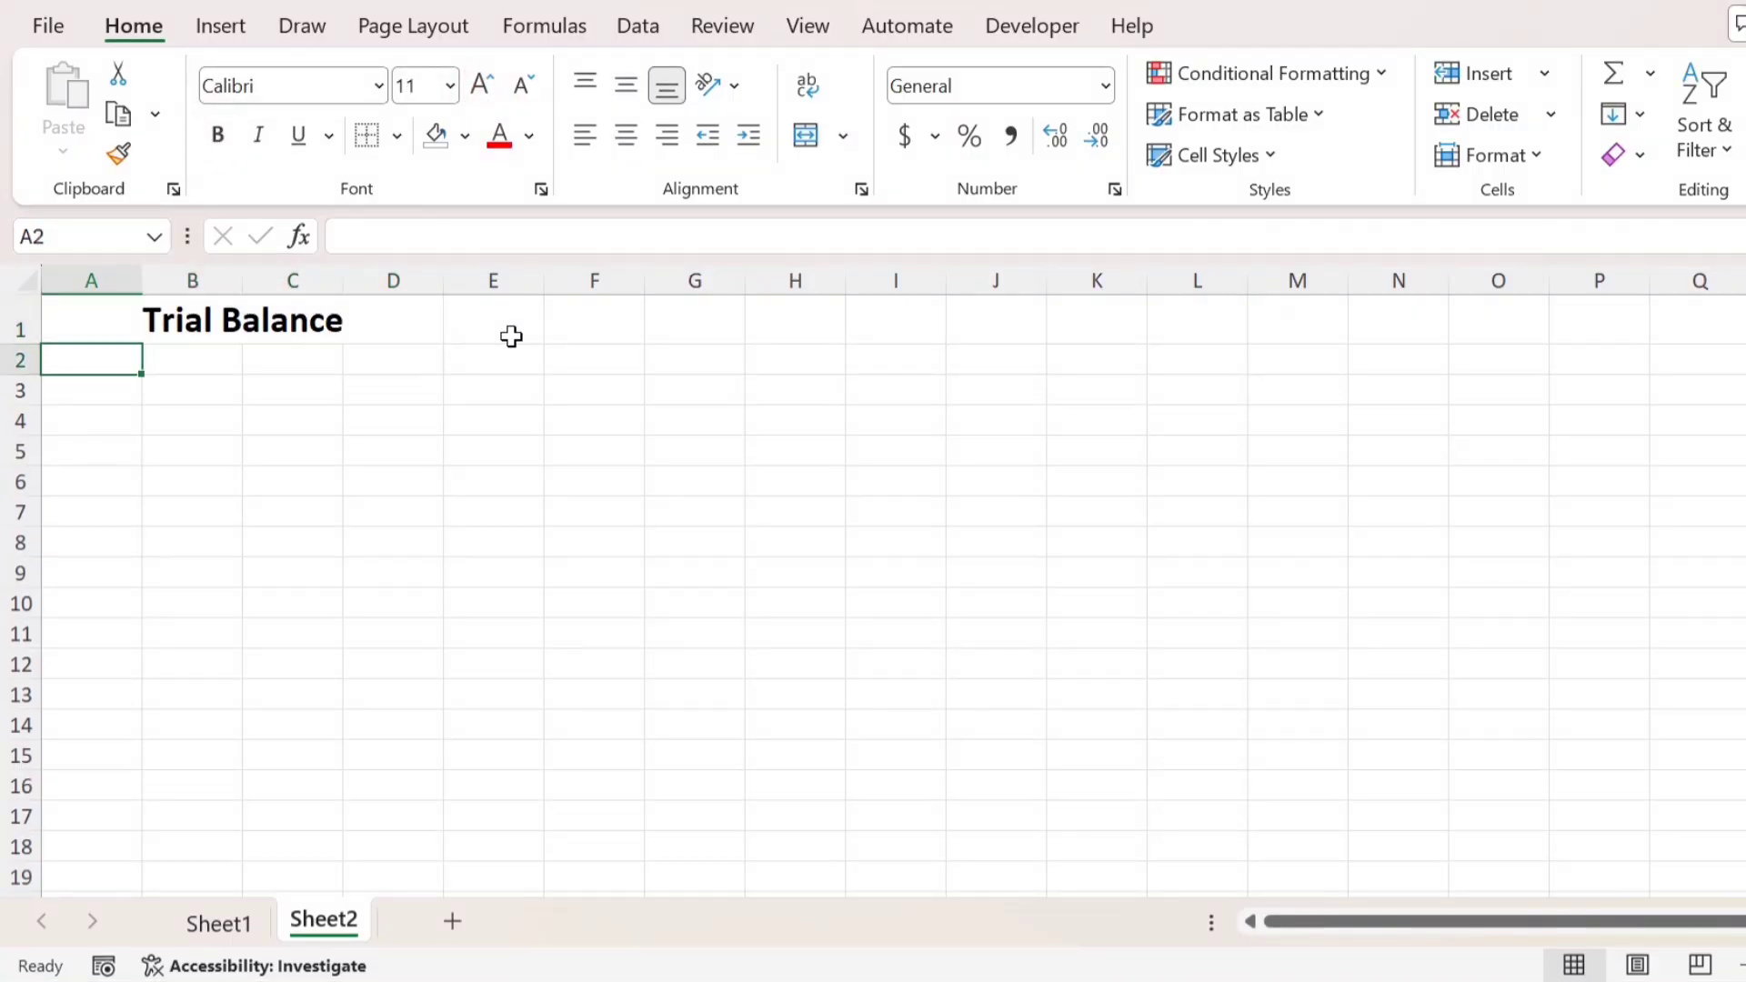
text(Account)
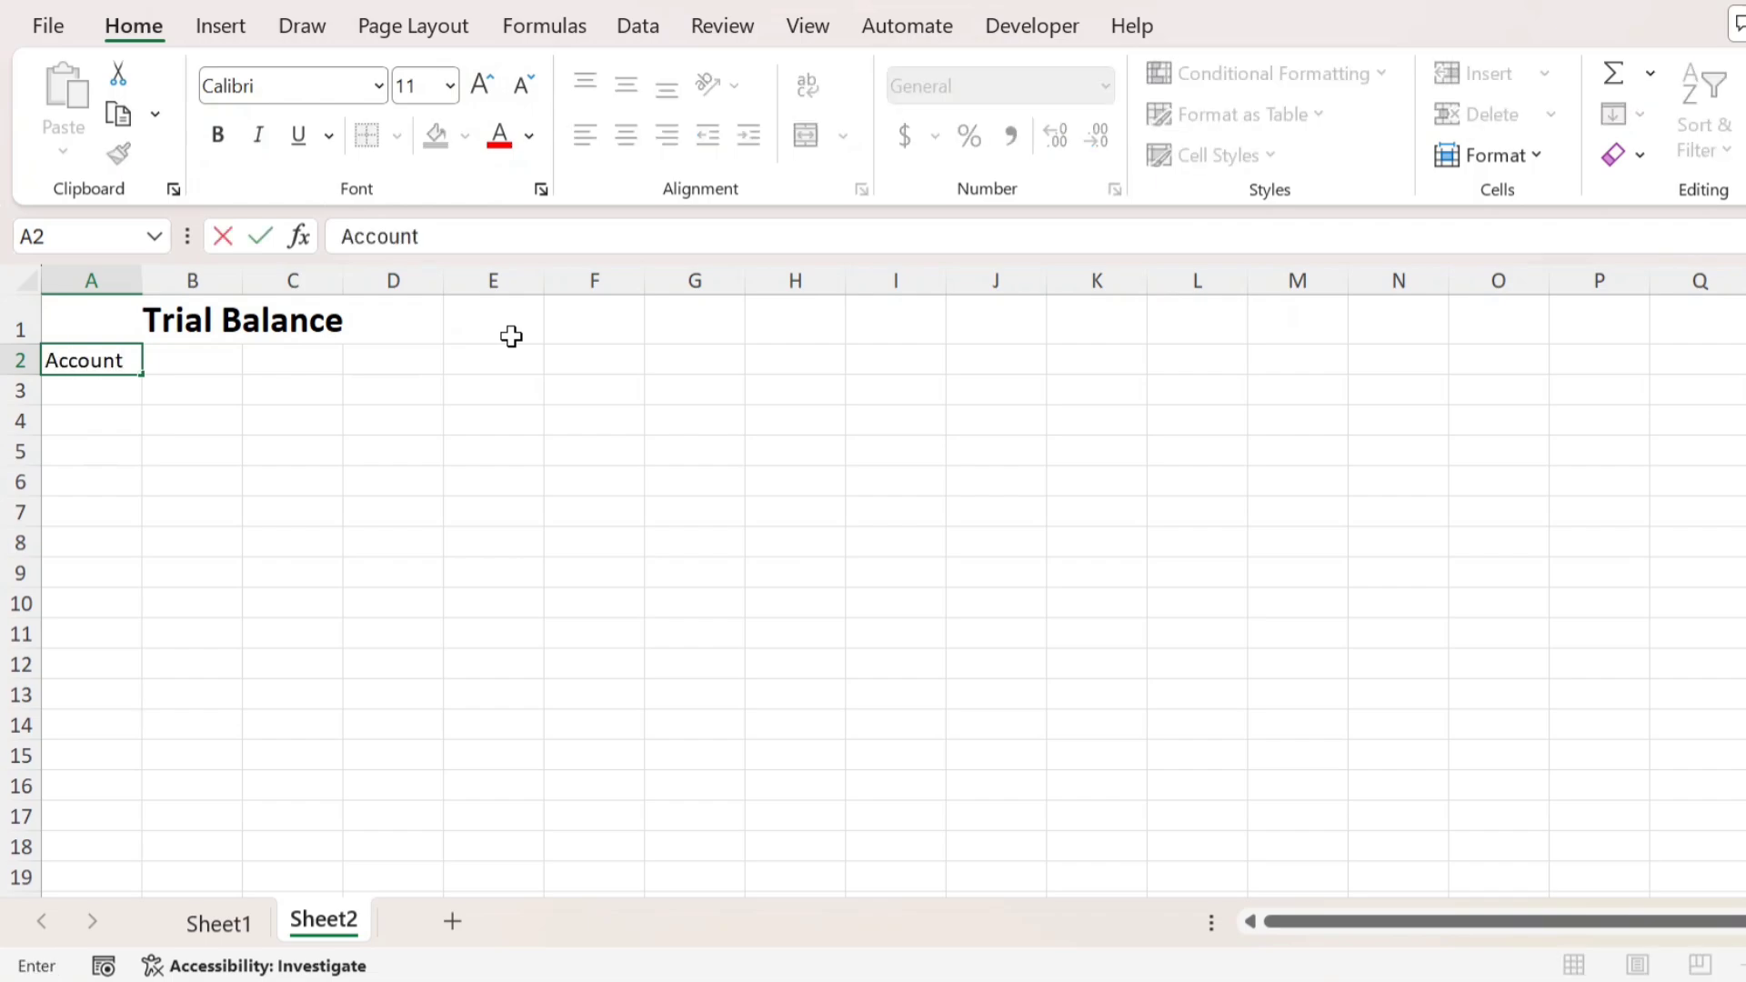
key(Return)
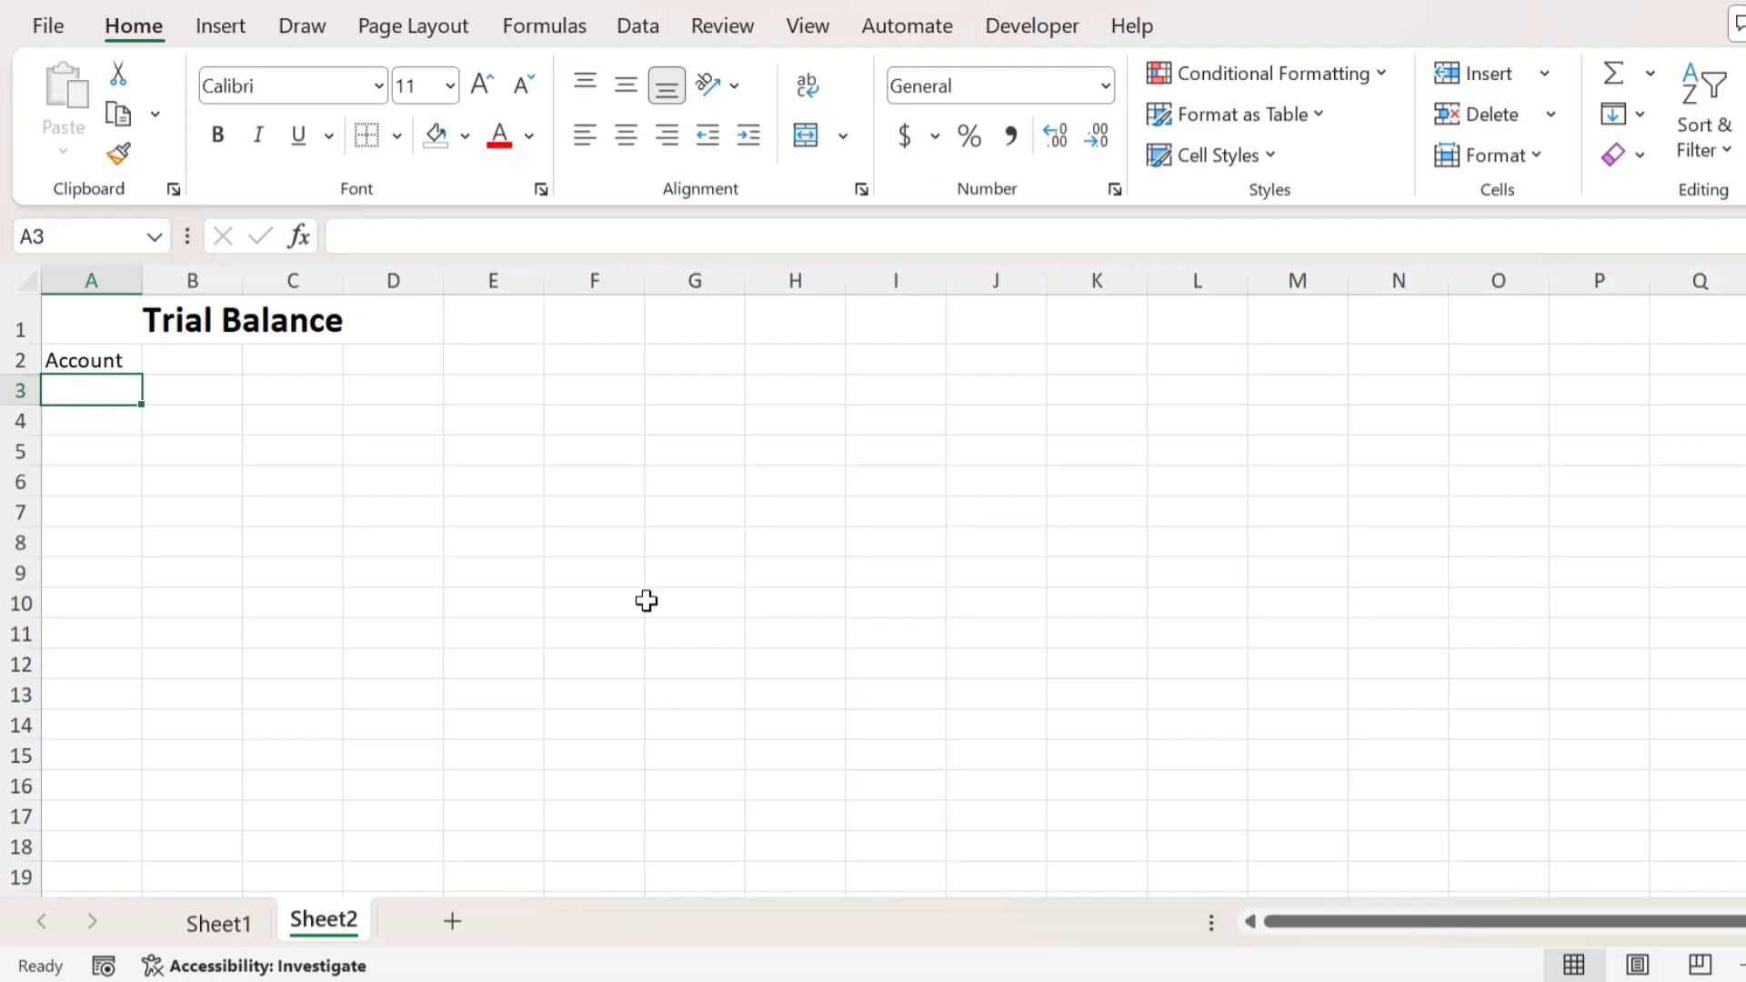
- Enter the formula =SORT(UNIQUE(Table1[Account])) in cell A3 of the Trial Balance sheet to list the journal's accounts
text(=sort)
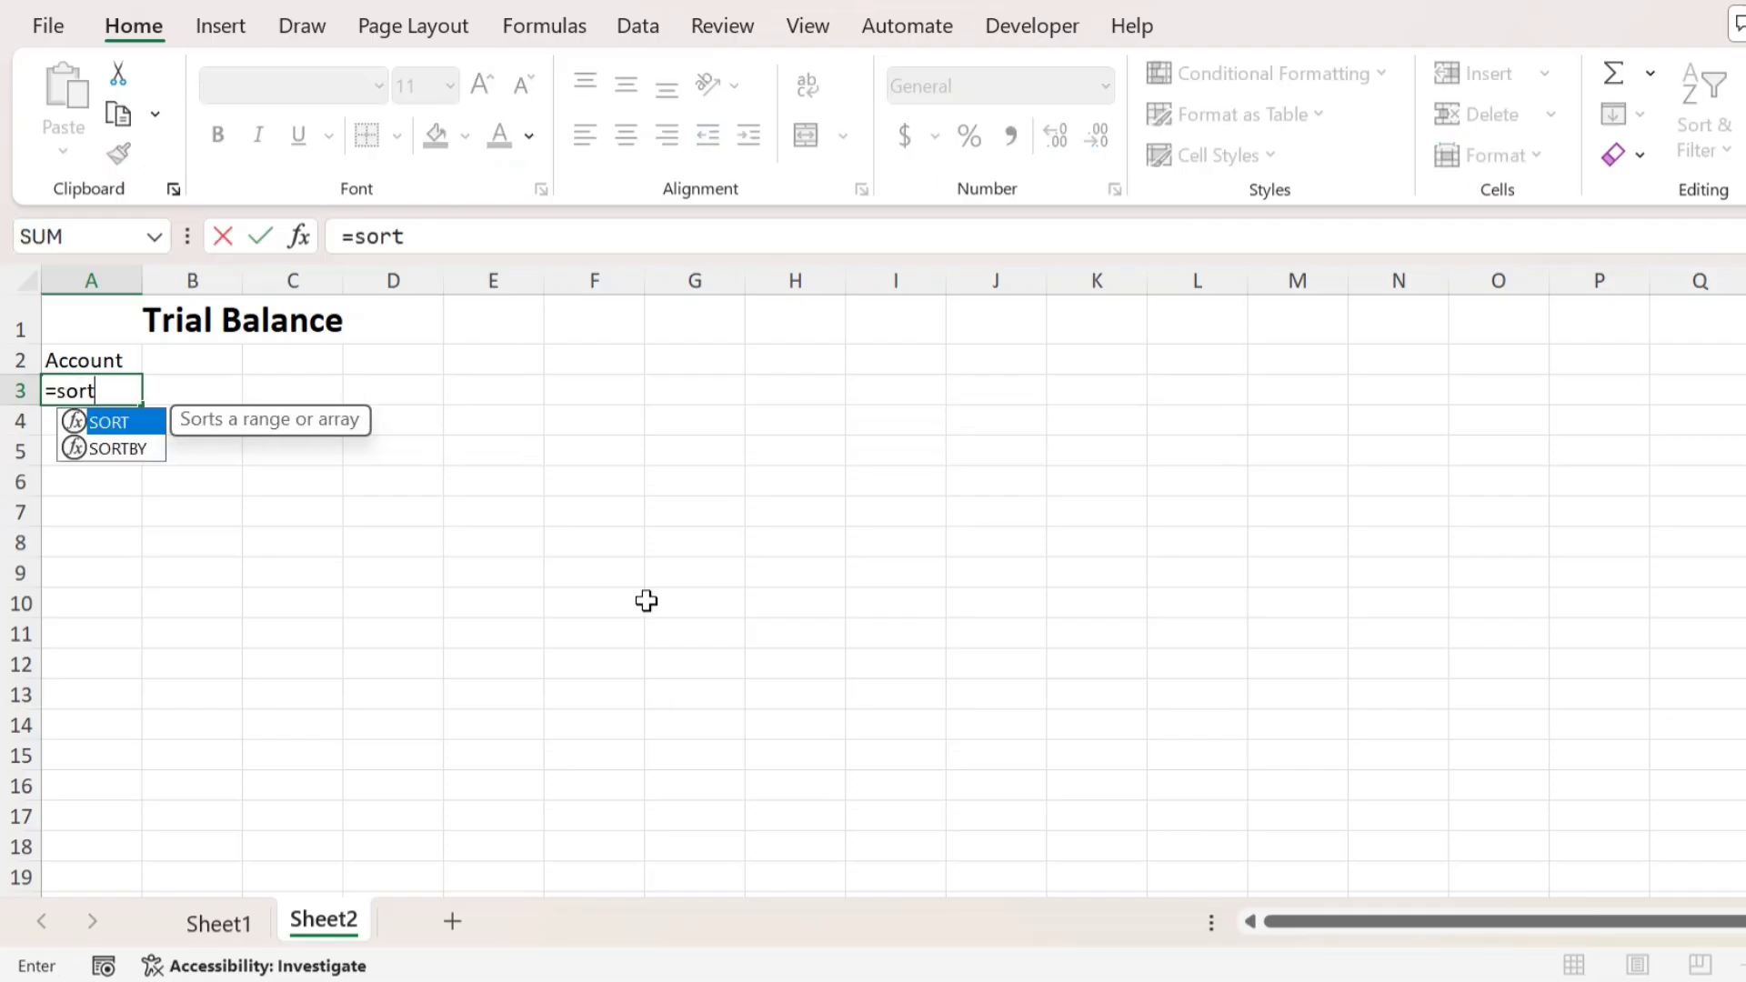
key(Tab)
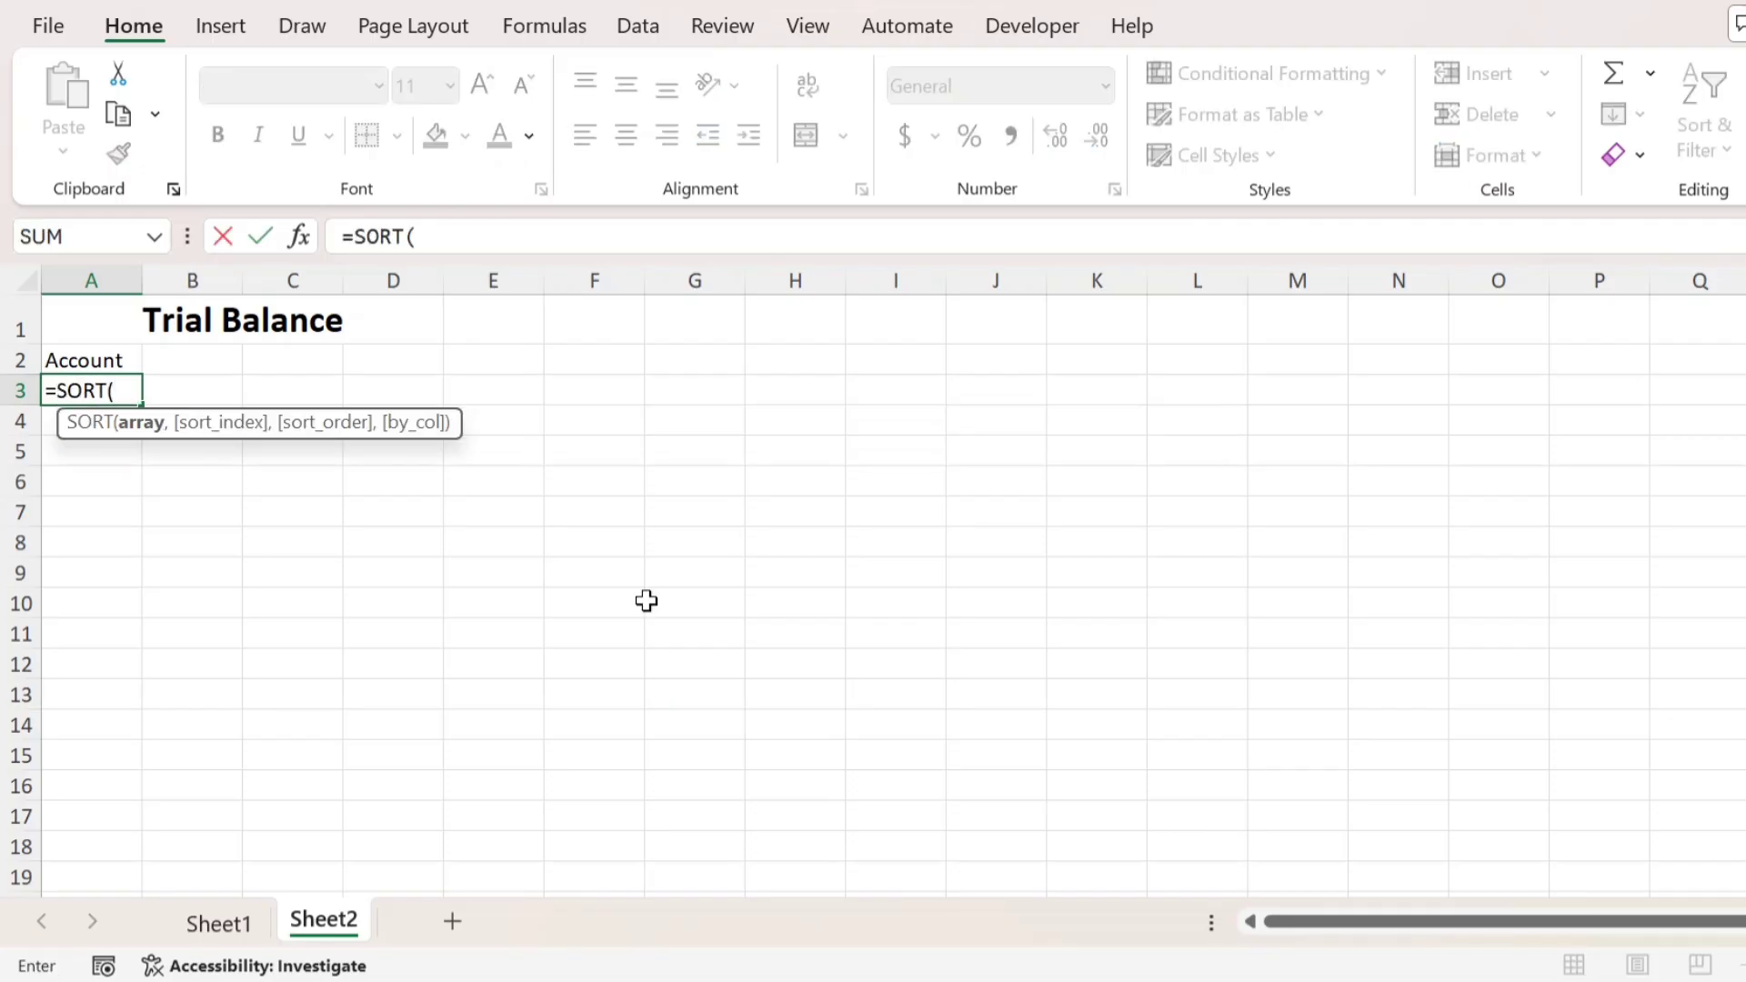
text(unique)
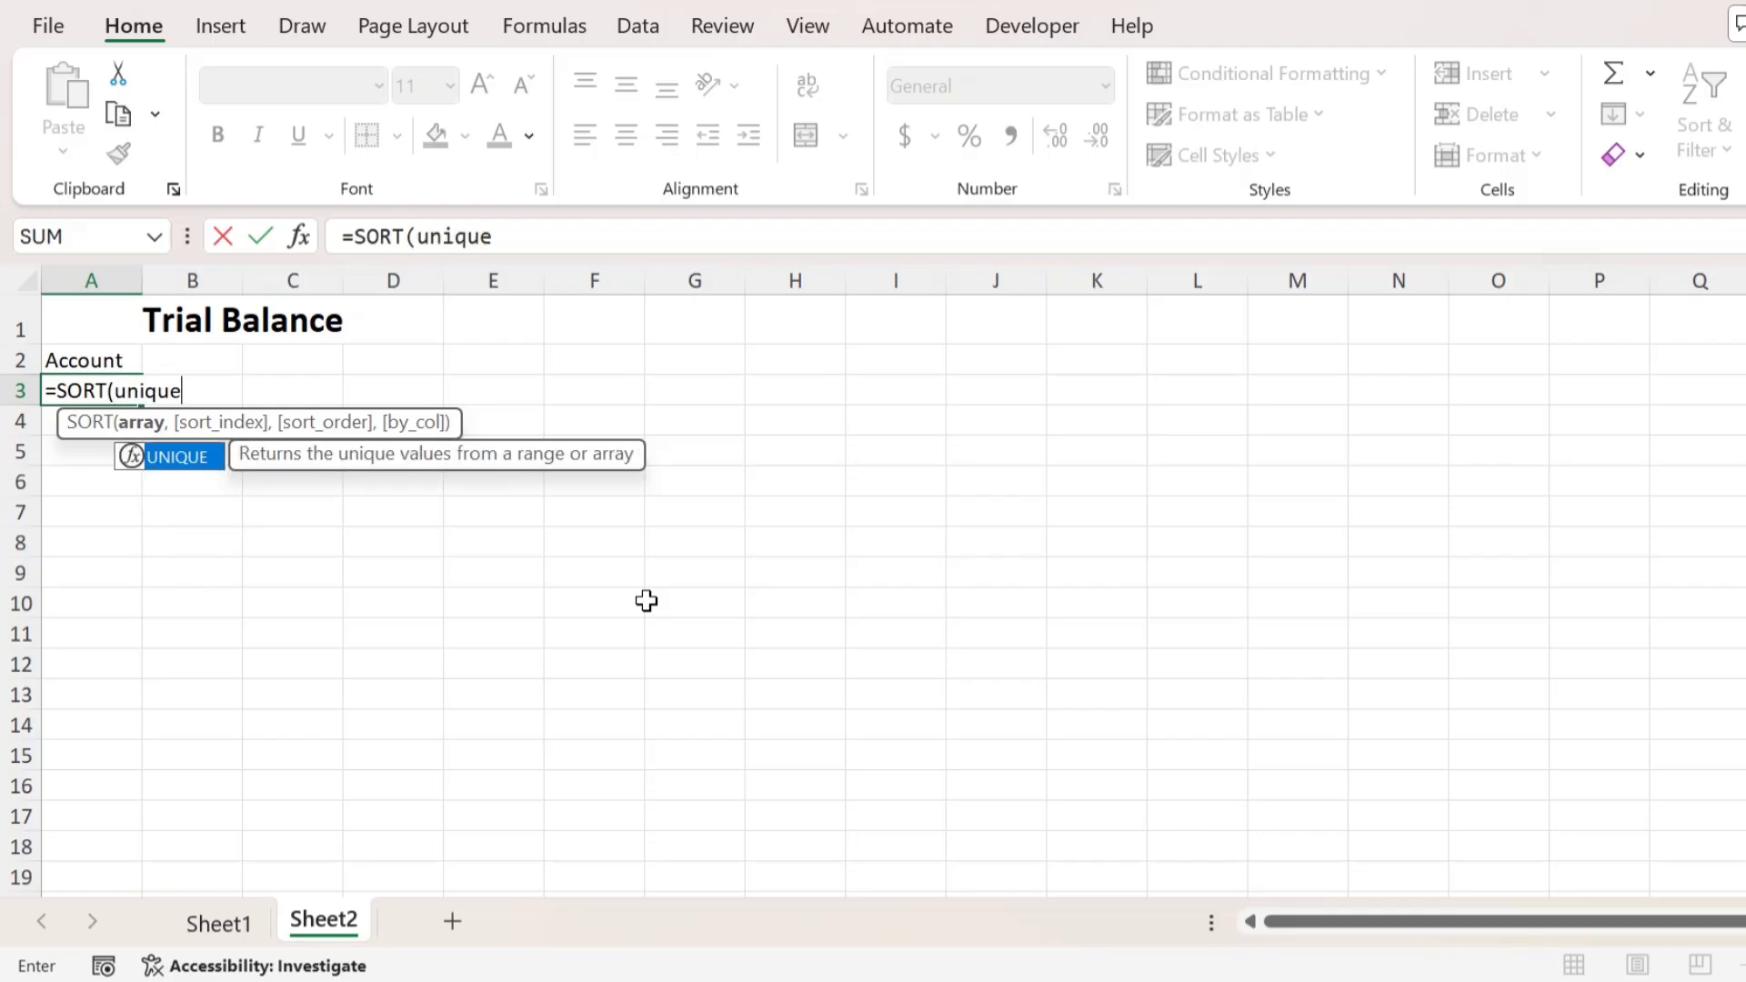
key(Tab)
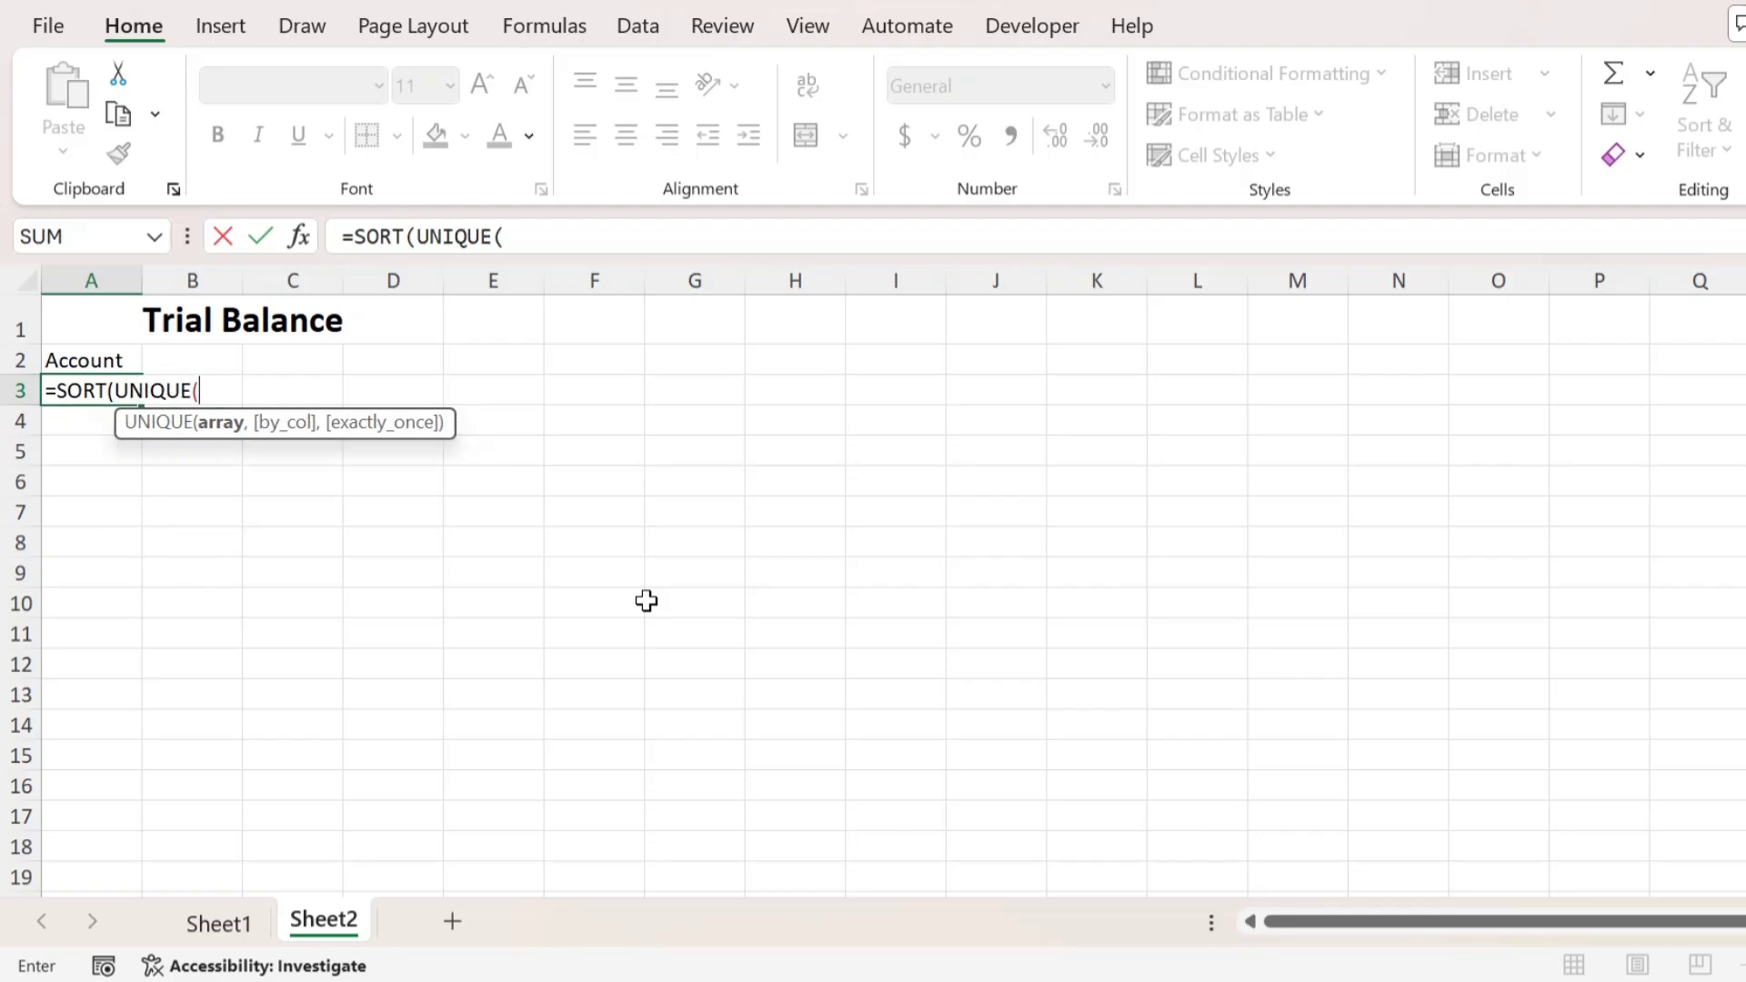
key(ctrl+Page_Up)
key(Down)
key(Down)
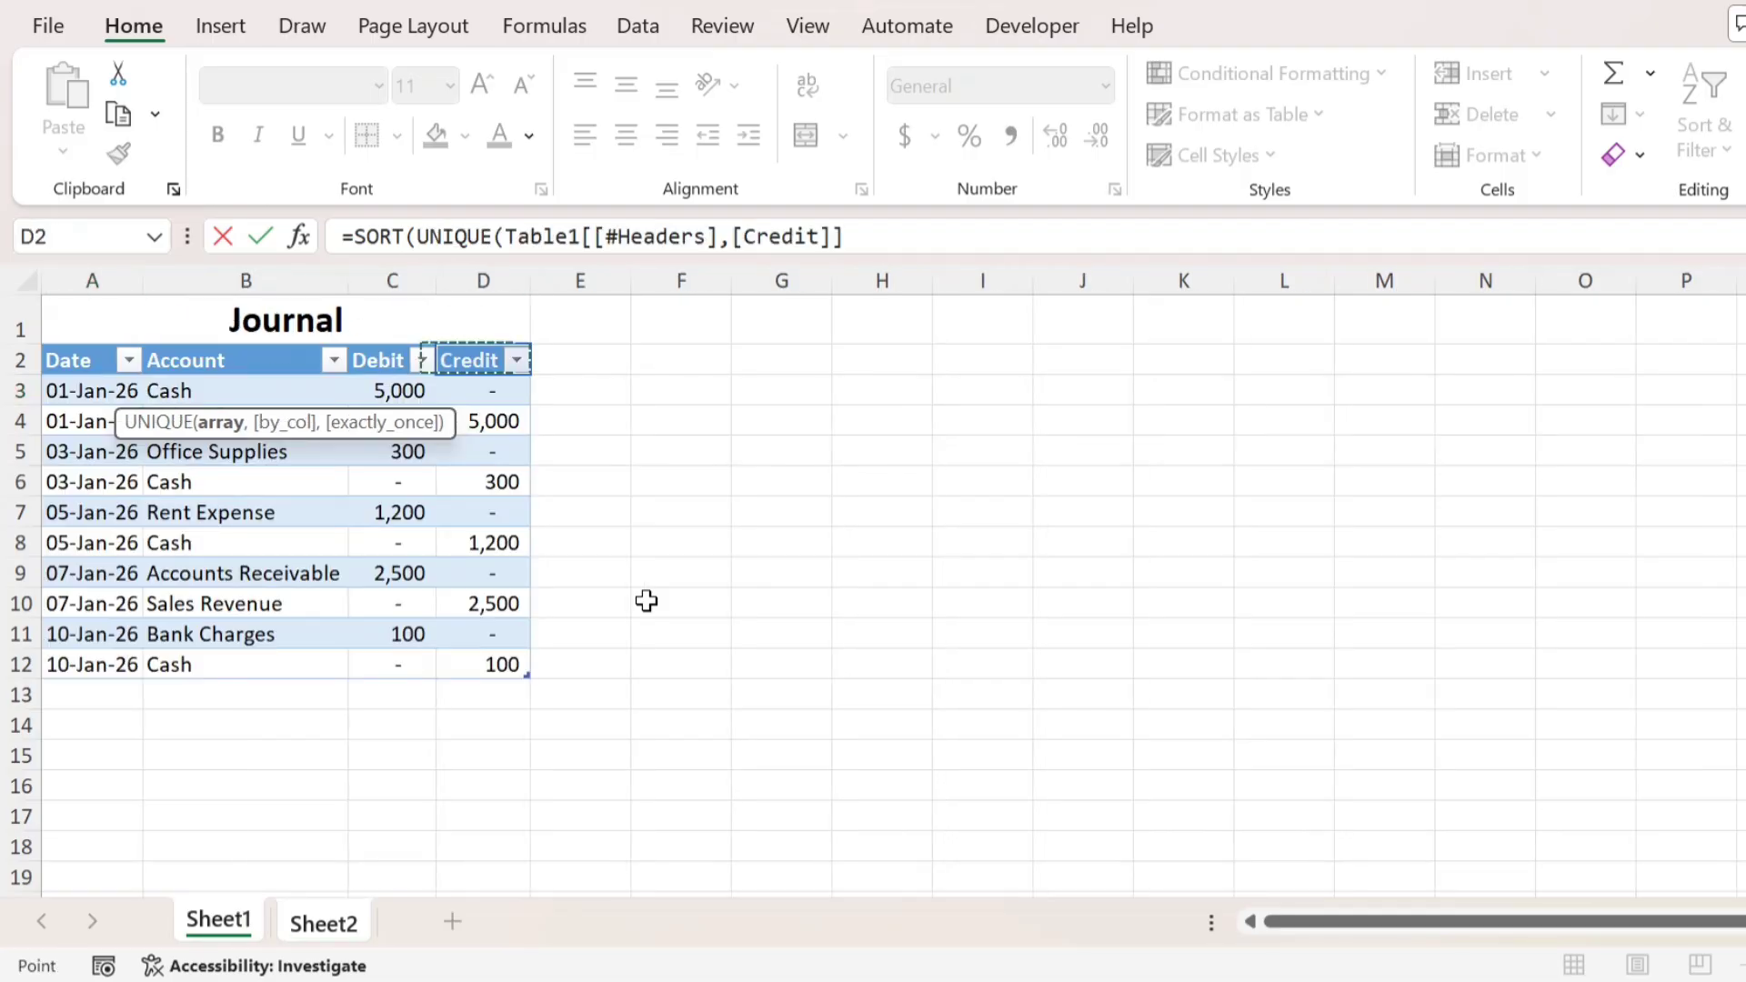
key(Left)
key(Left)
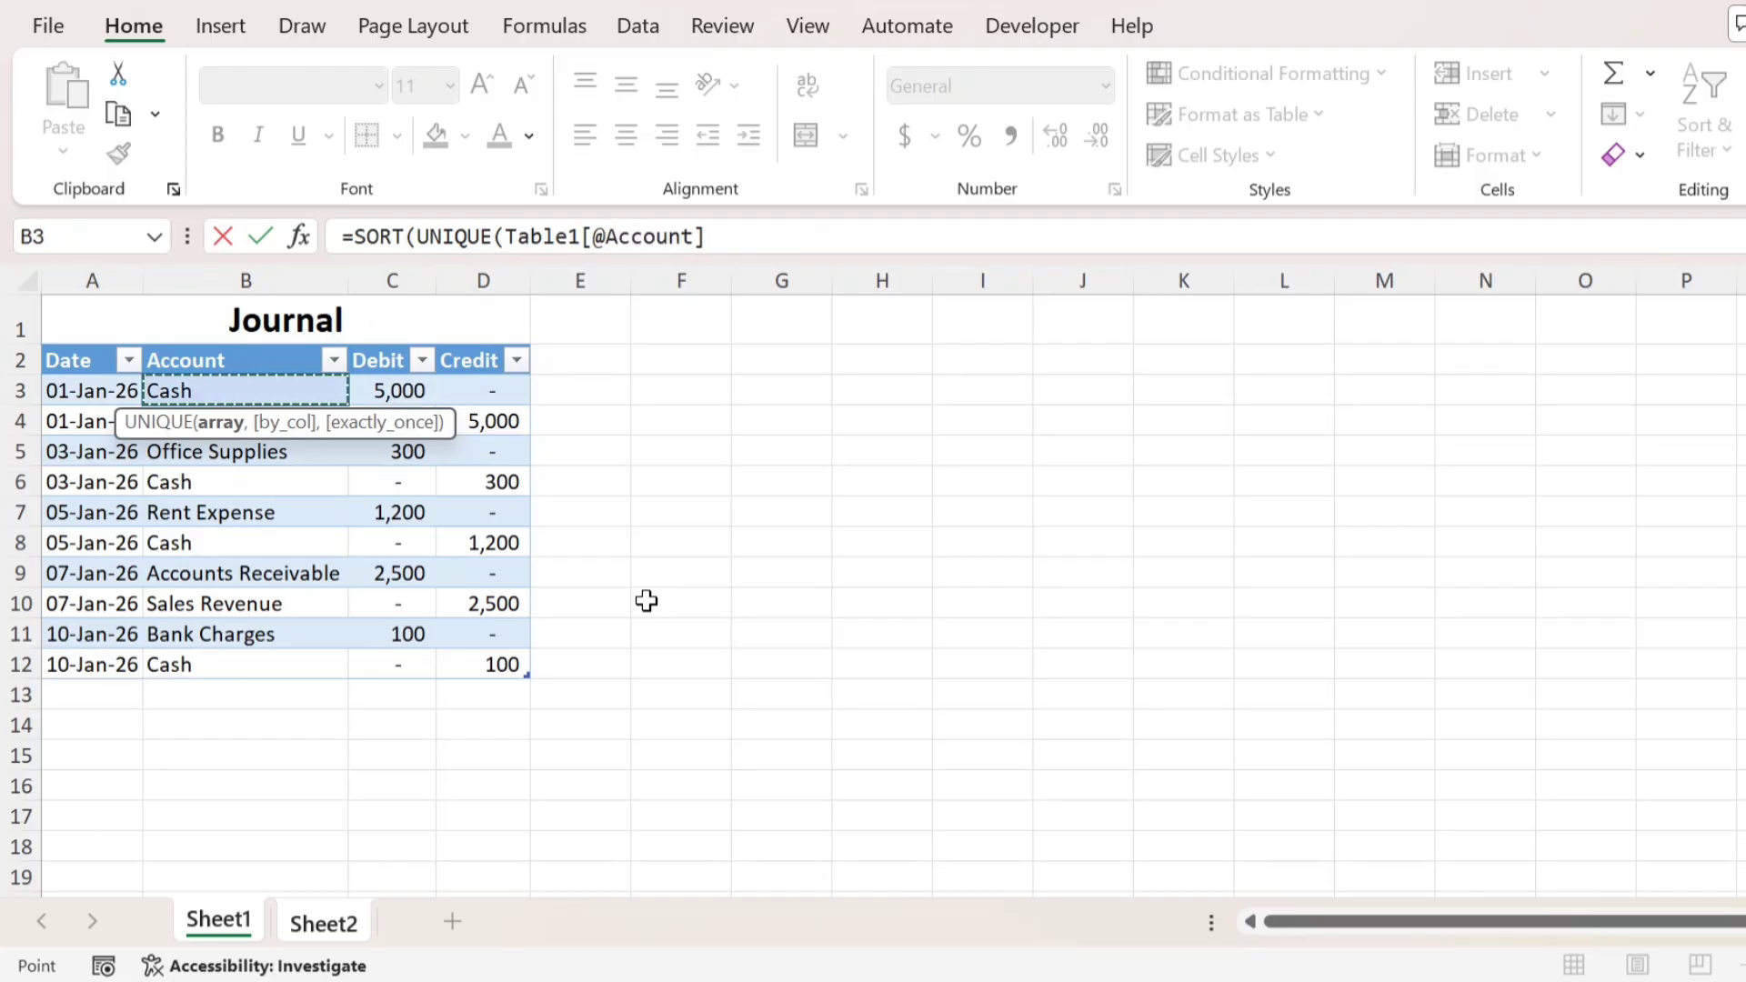
key(ctrl+shift+Down)
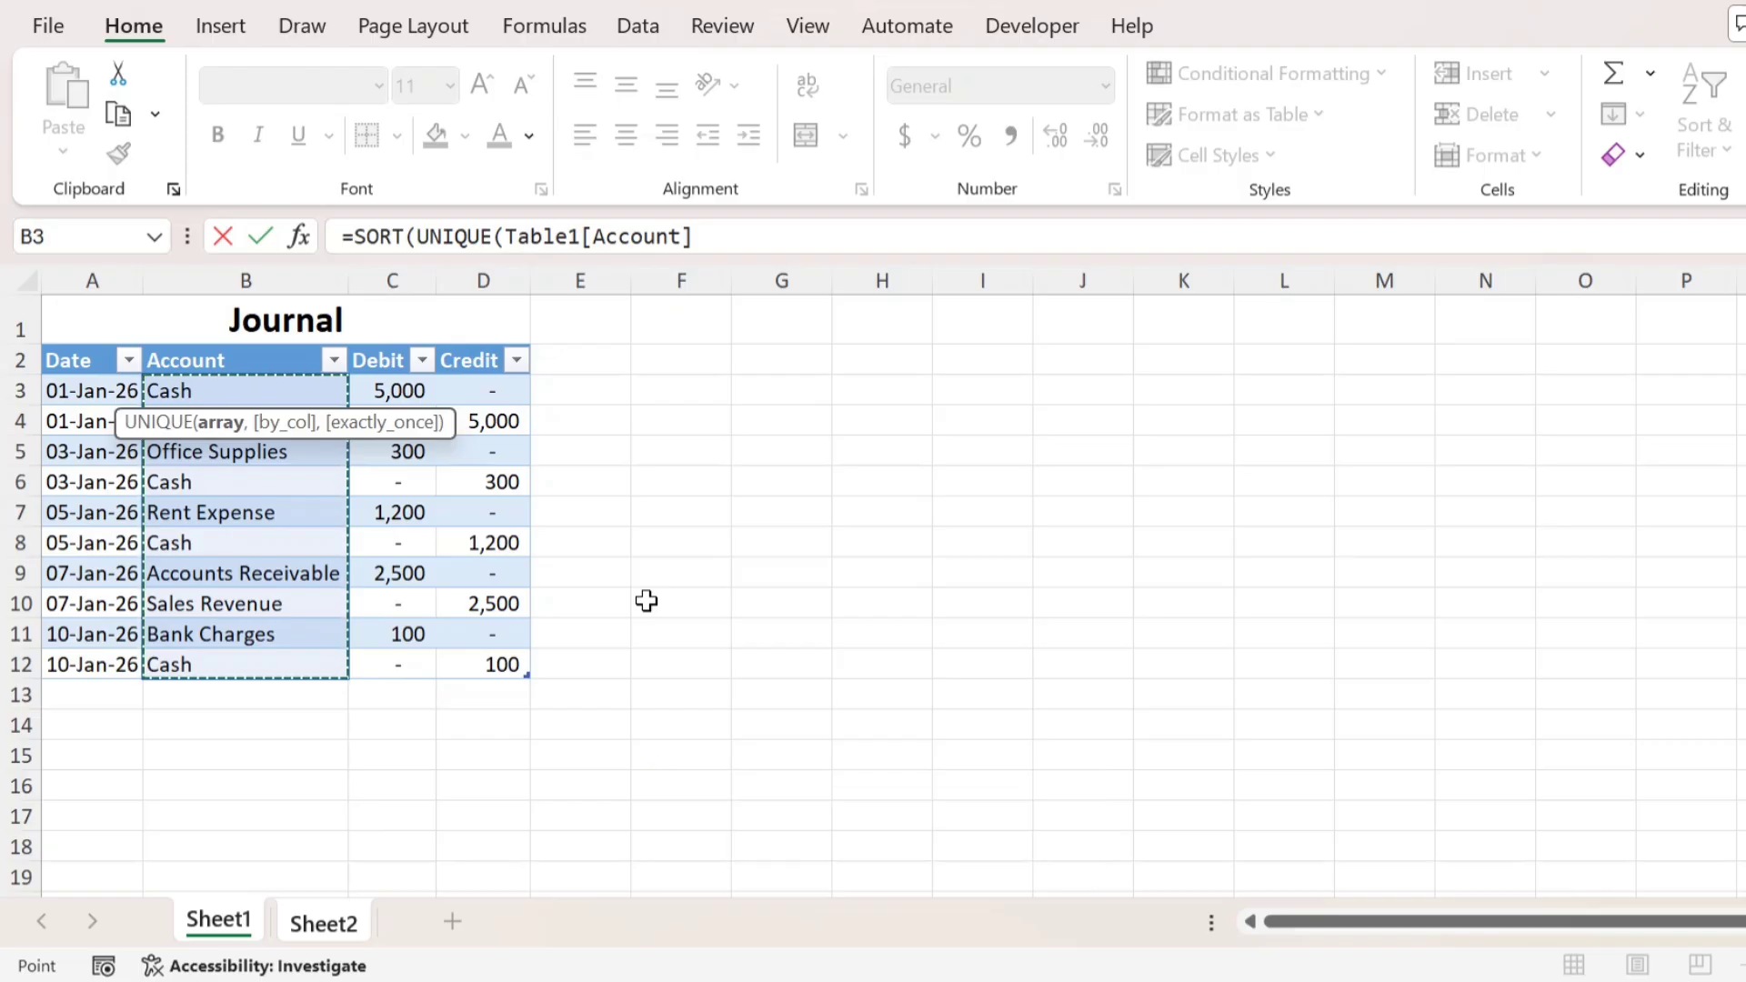
text())
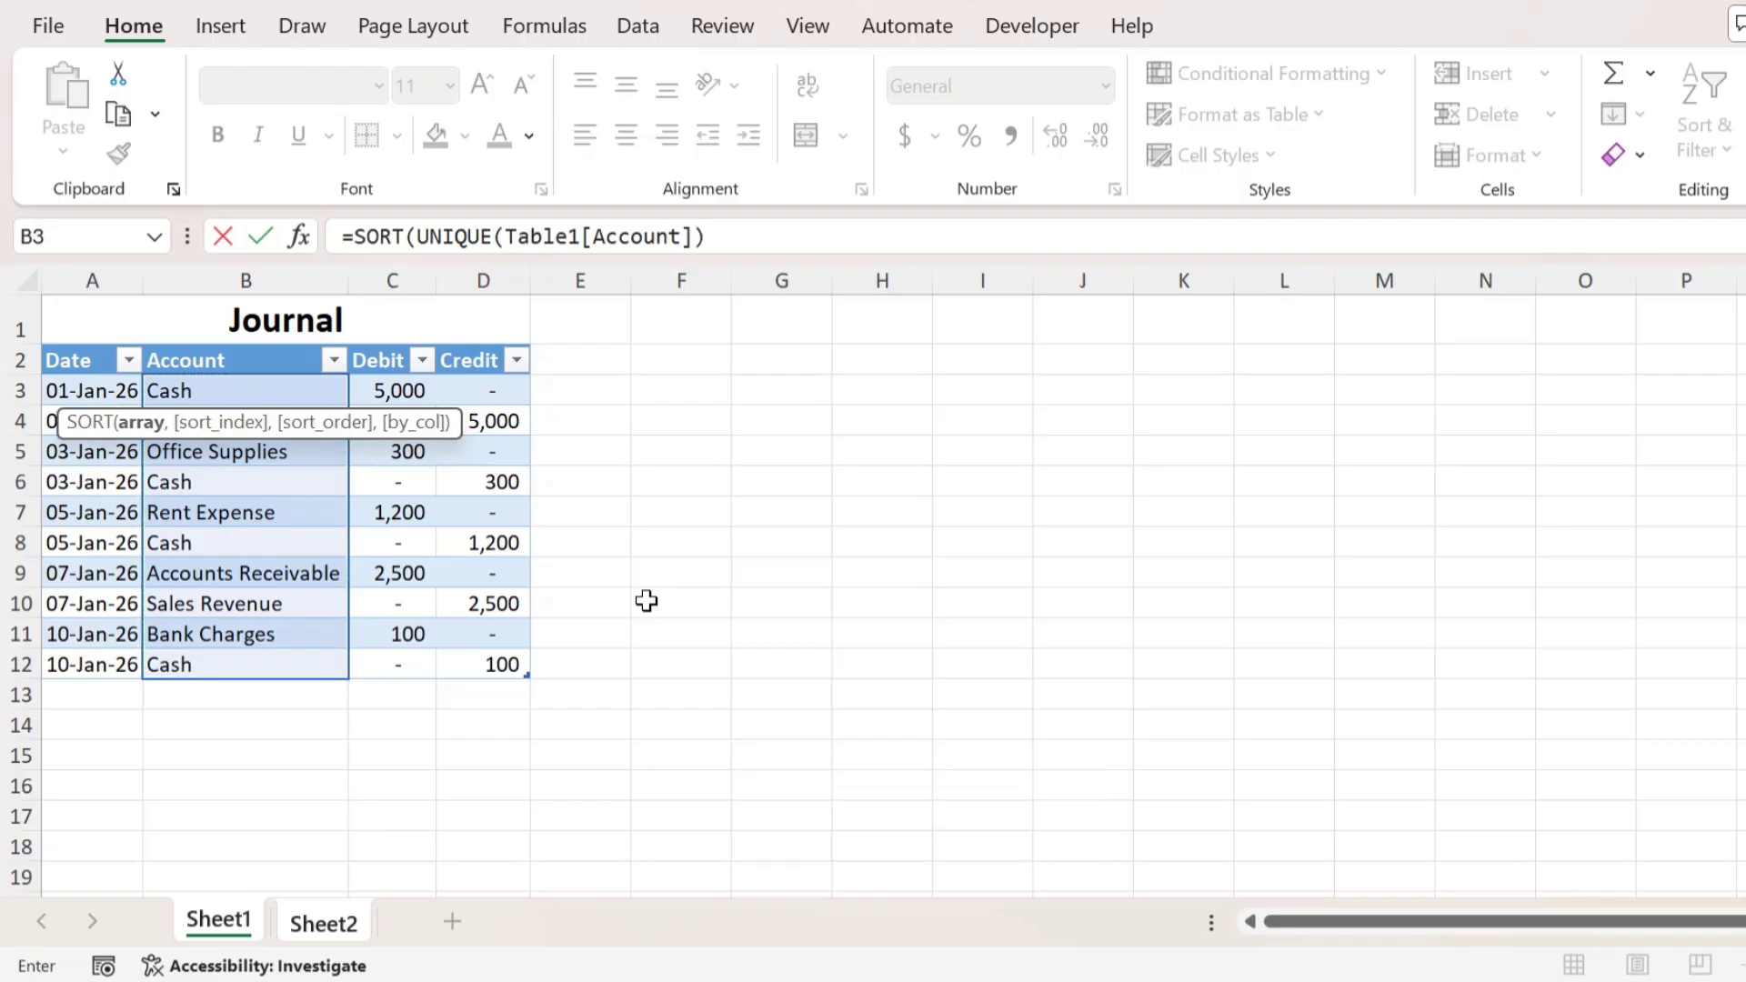
text())
key(Return)
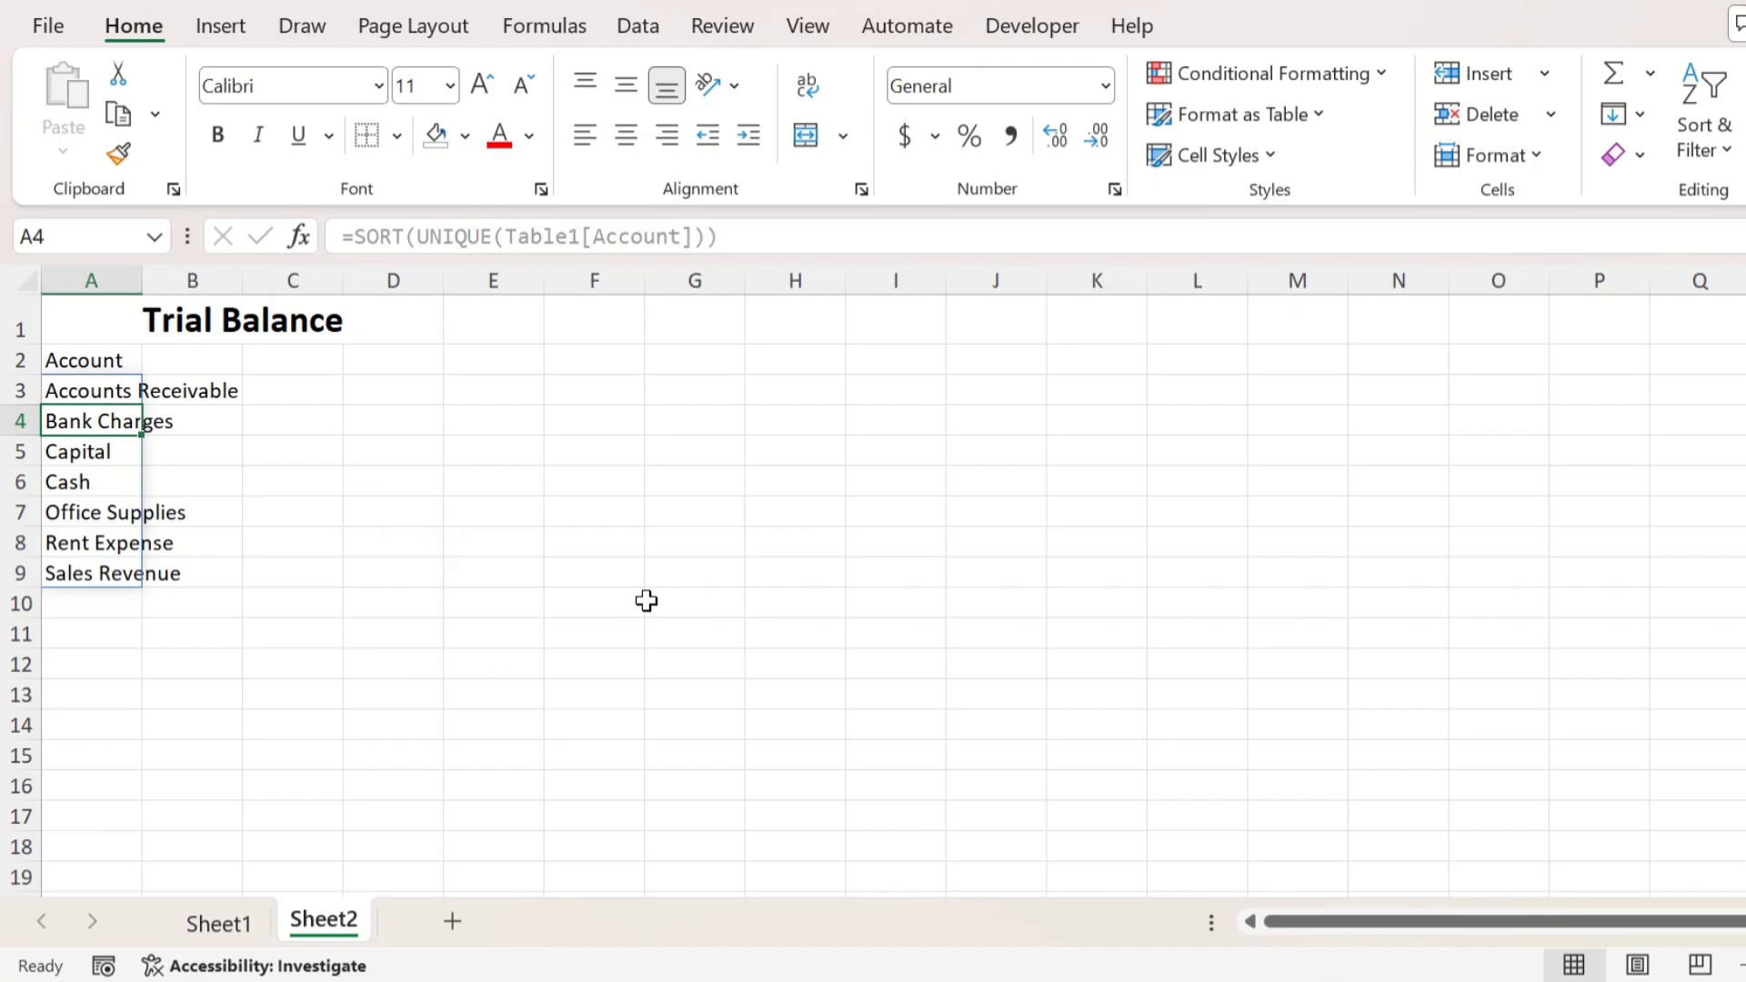
key(Right)
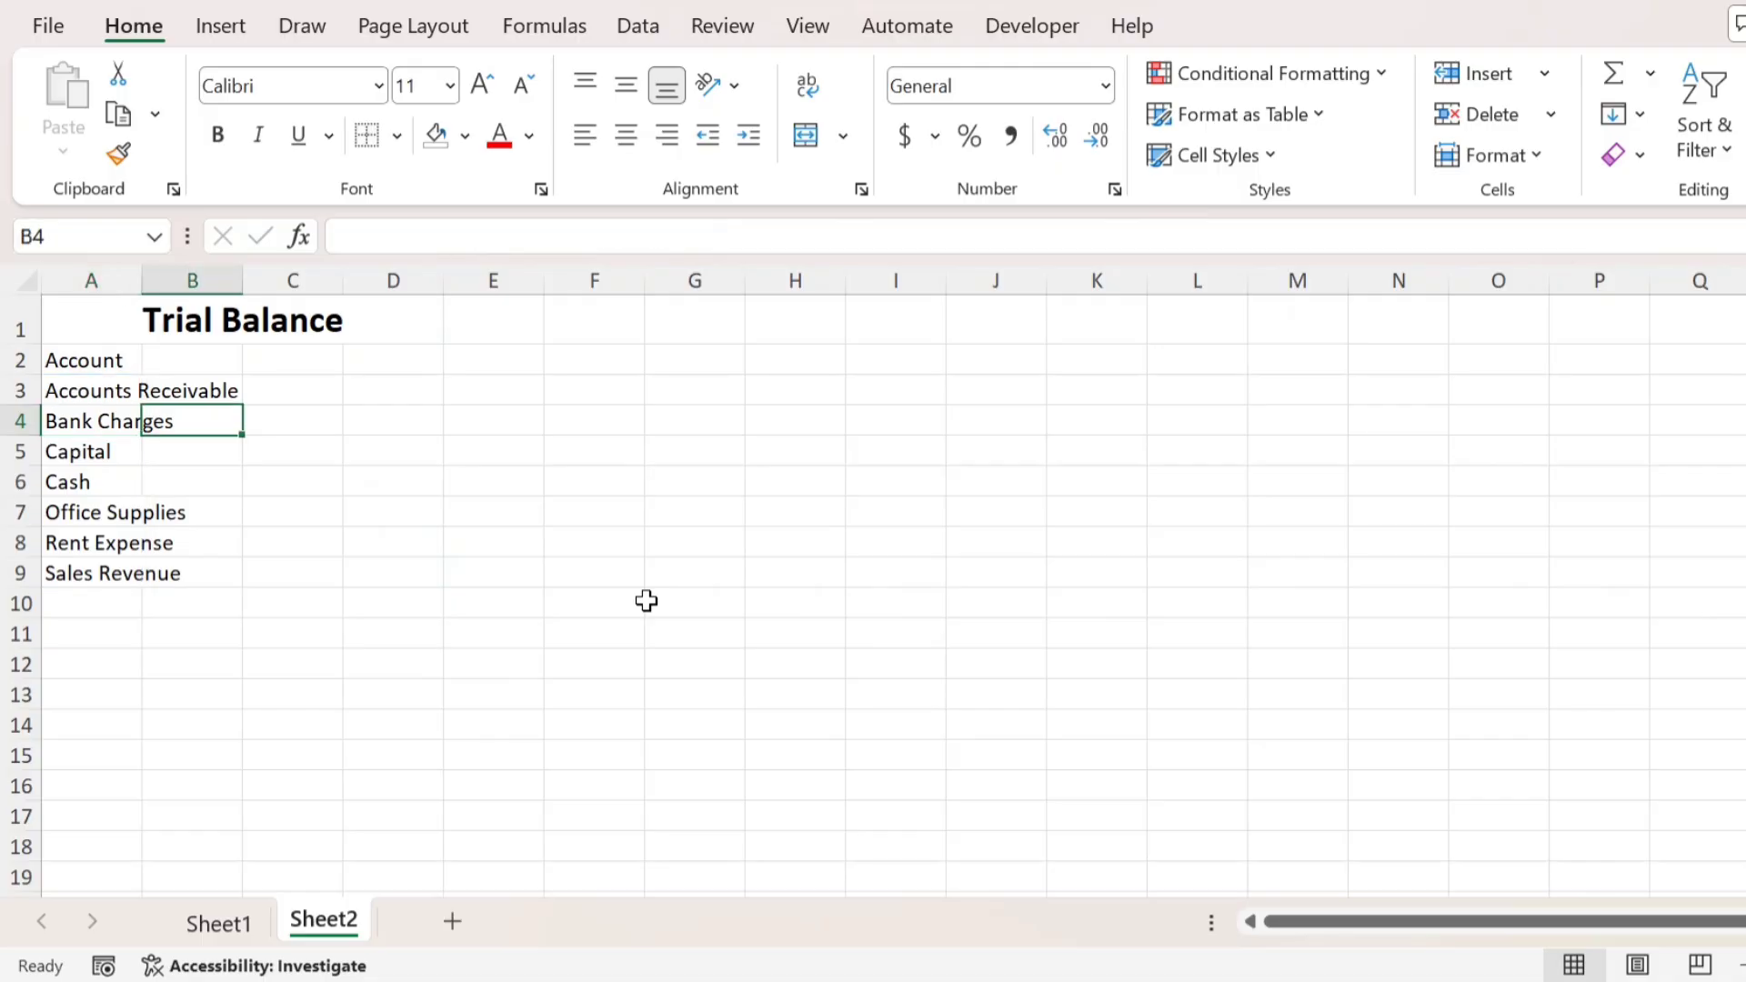
key(Down)
key(Right)
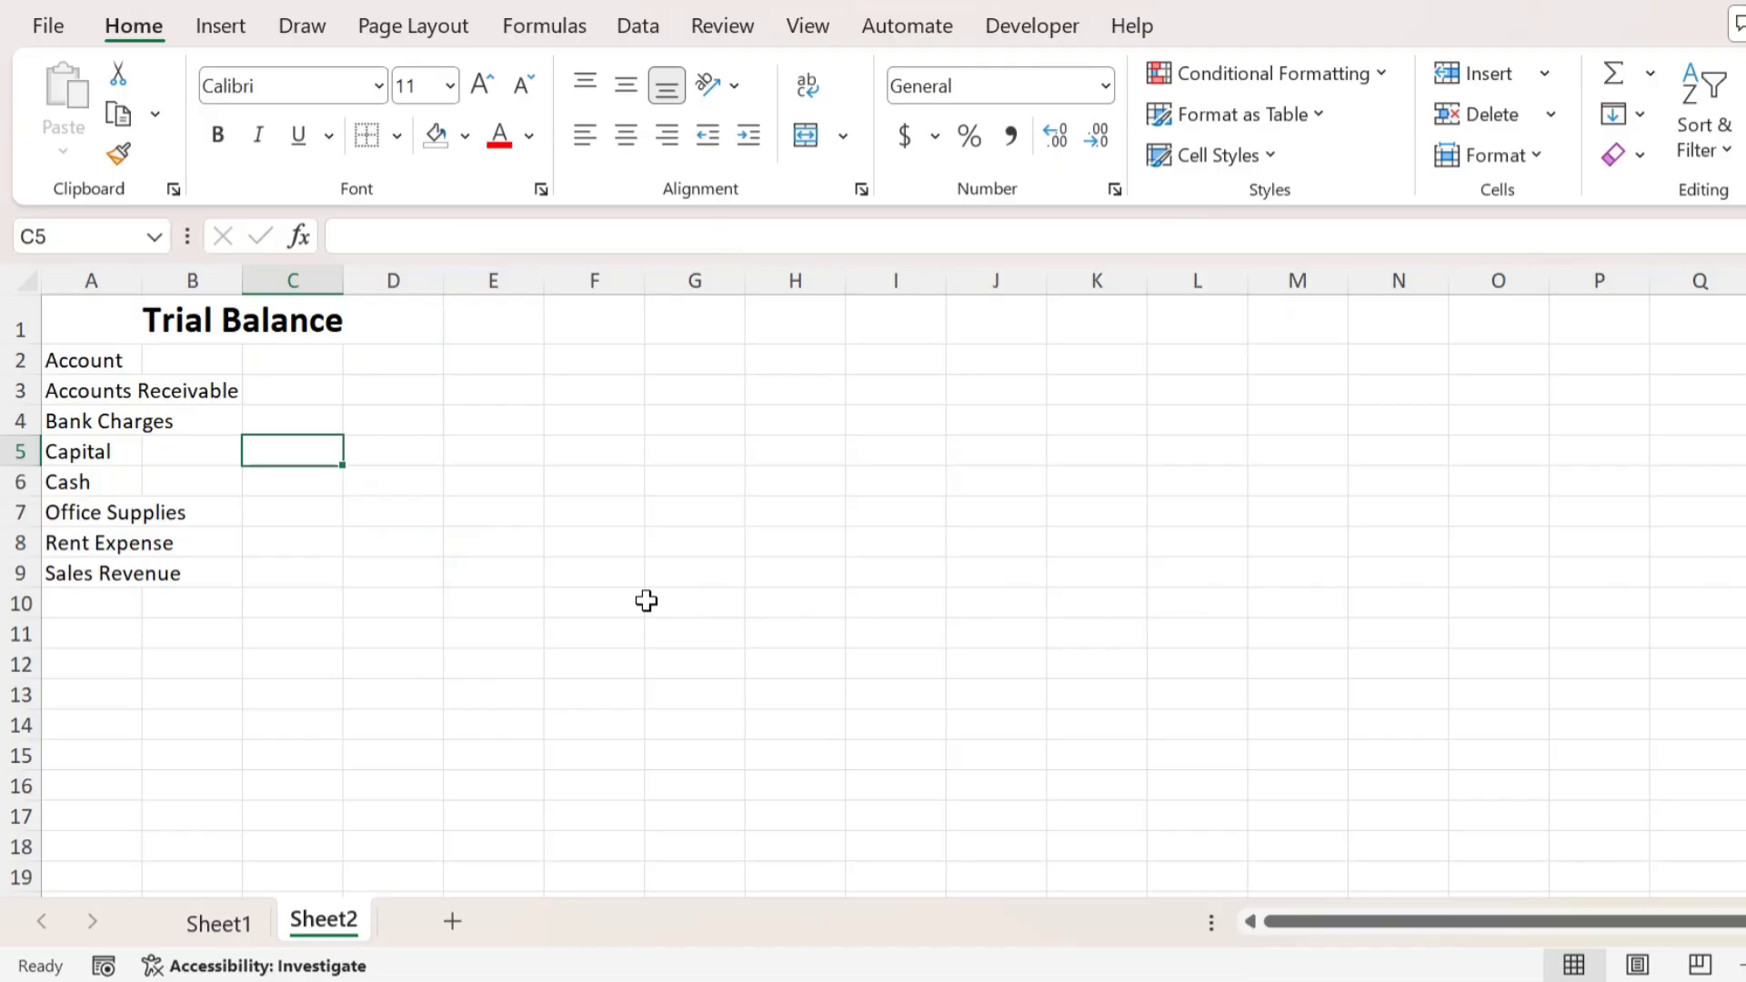
- Examine the UNIQUE and SORT parts of the formula in cell A3, leaving the formula as it is
key(Left)
key(Left)
key(Up)
key(Up)
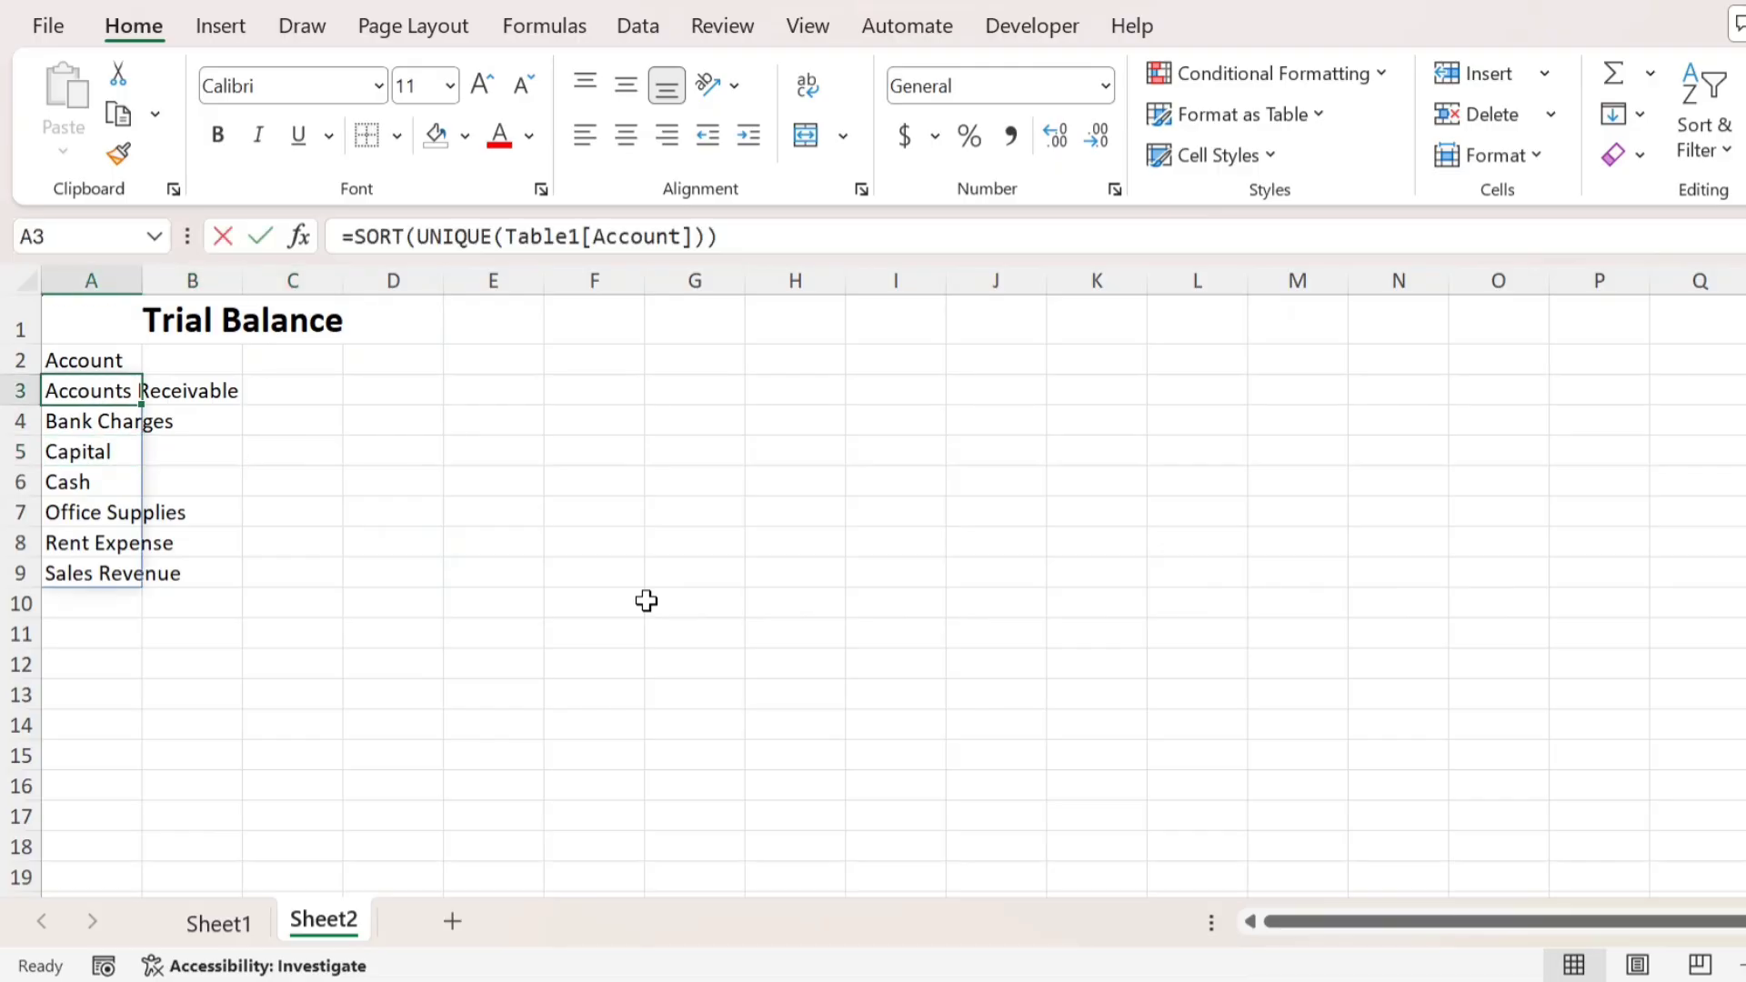
key(F2)
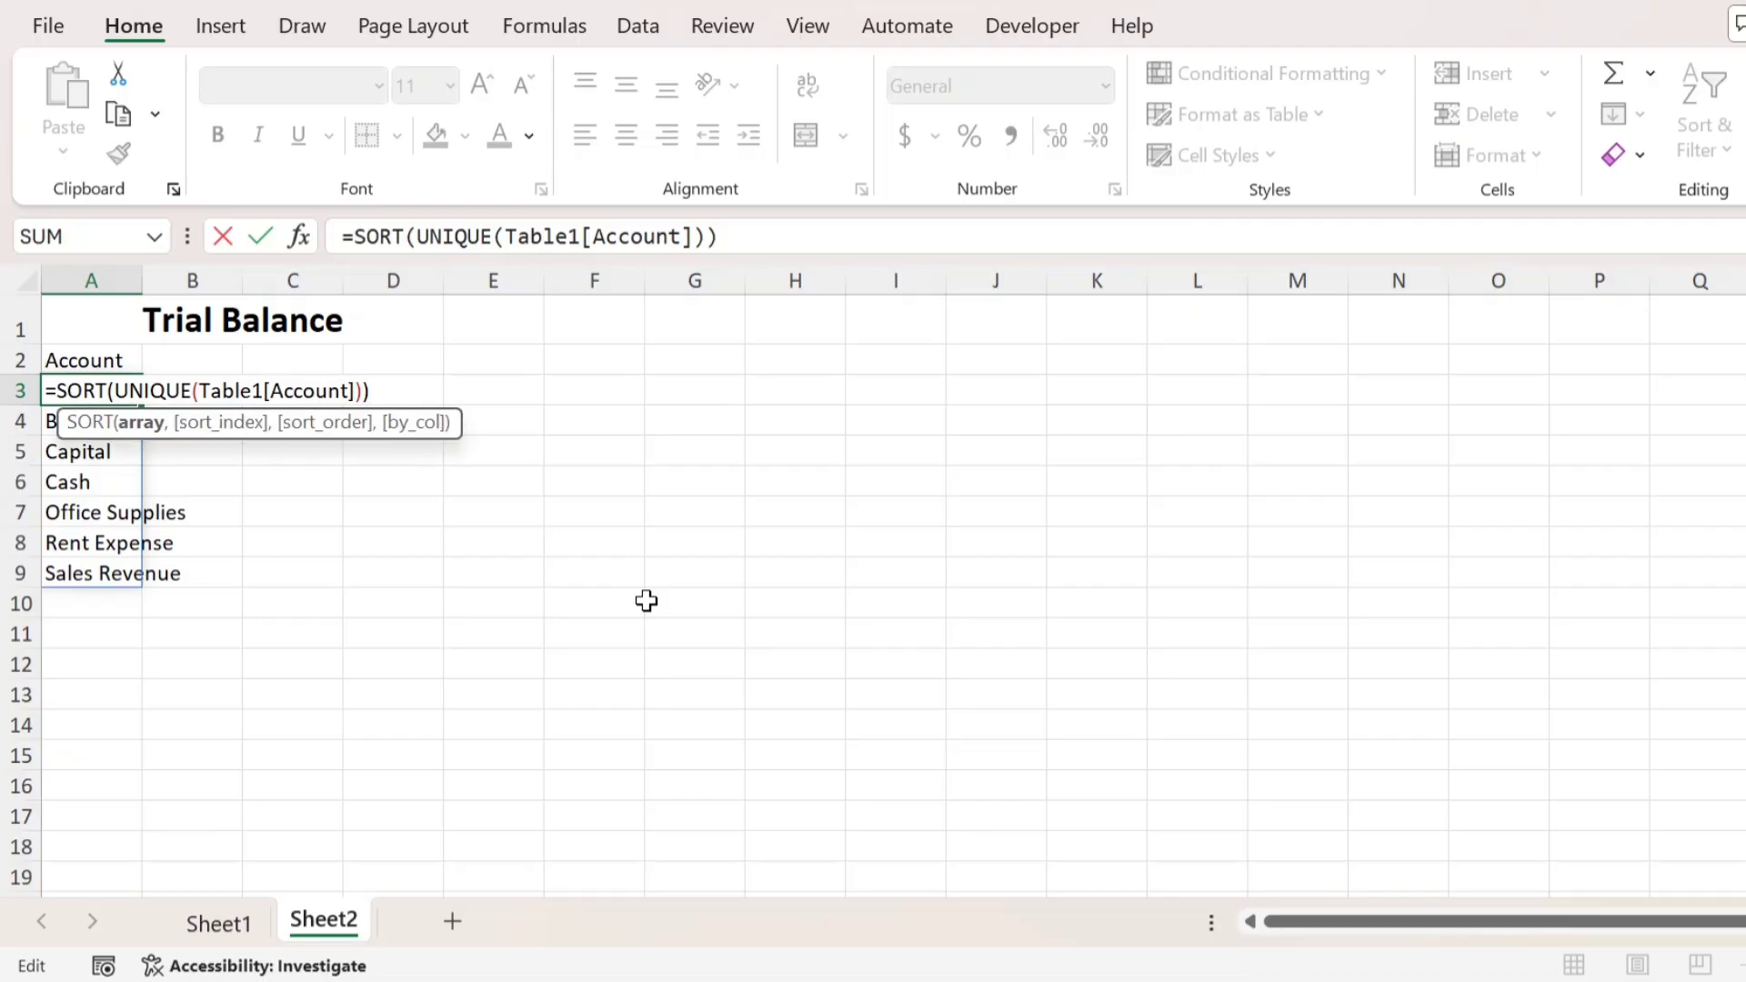
key(shift+End)
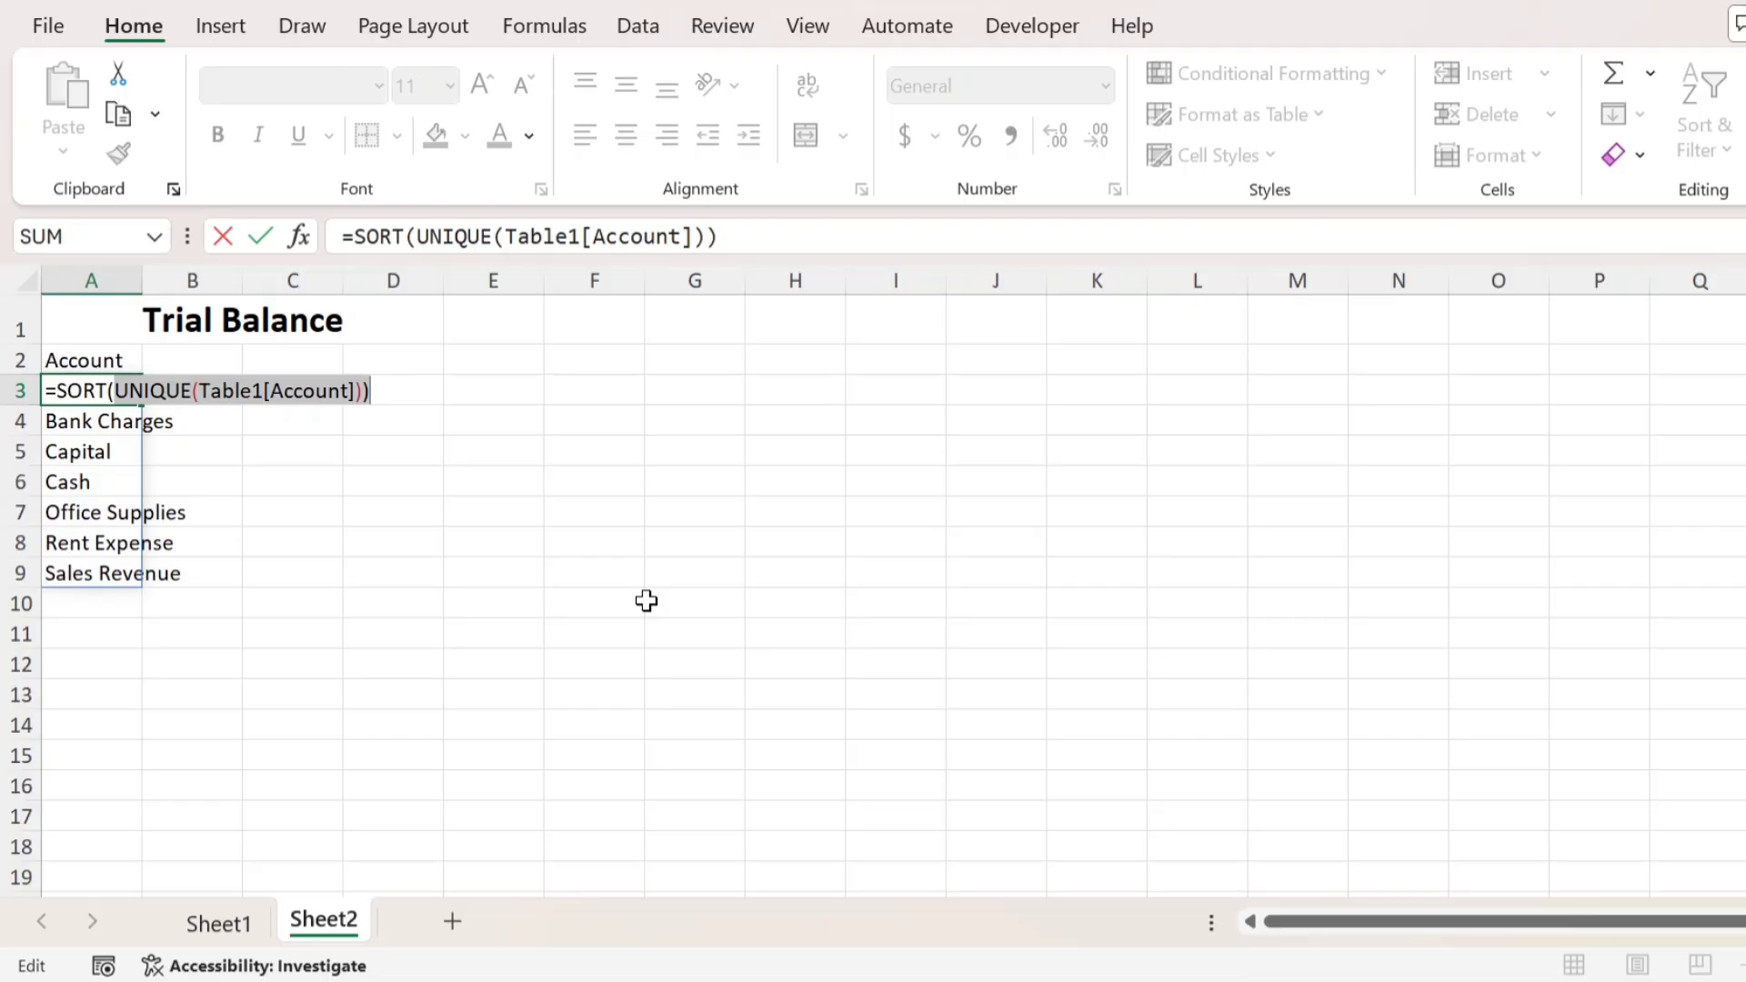
key(Left)
key(Left)
key(Left)
key(Left)
key(Left)
key(Left)
key(Left)
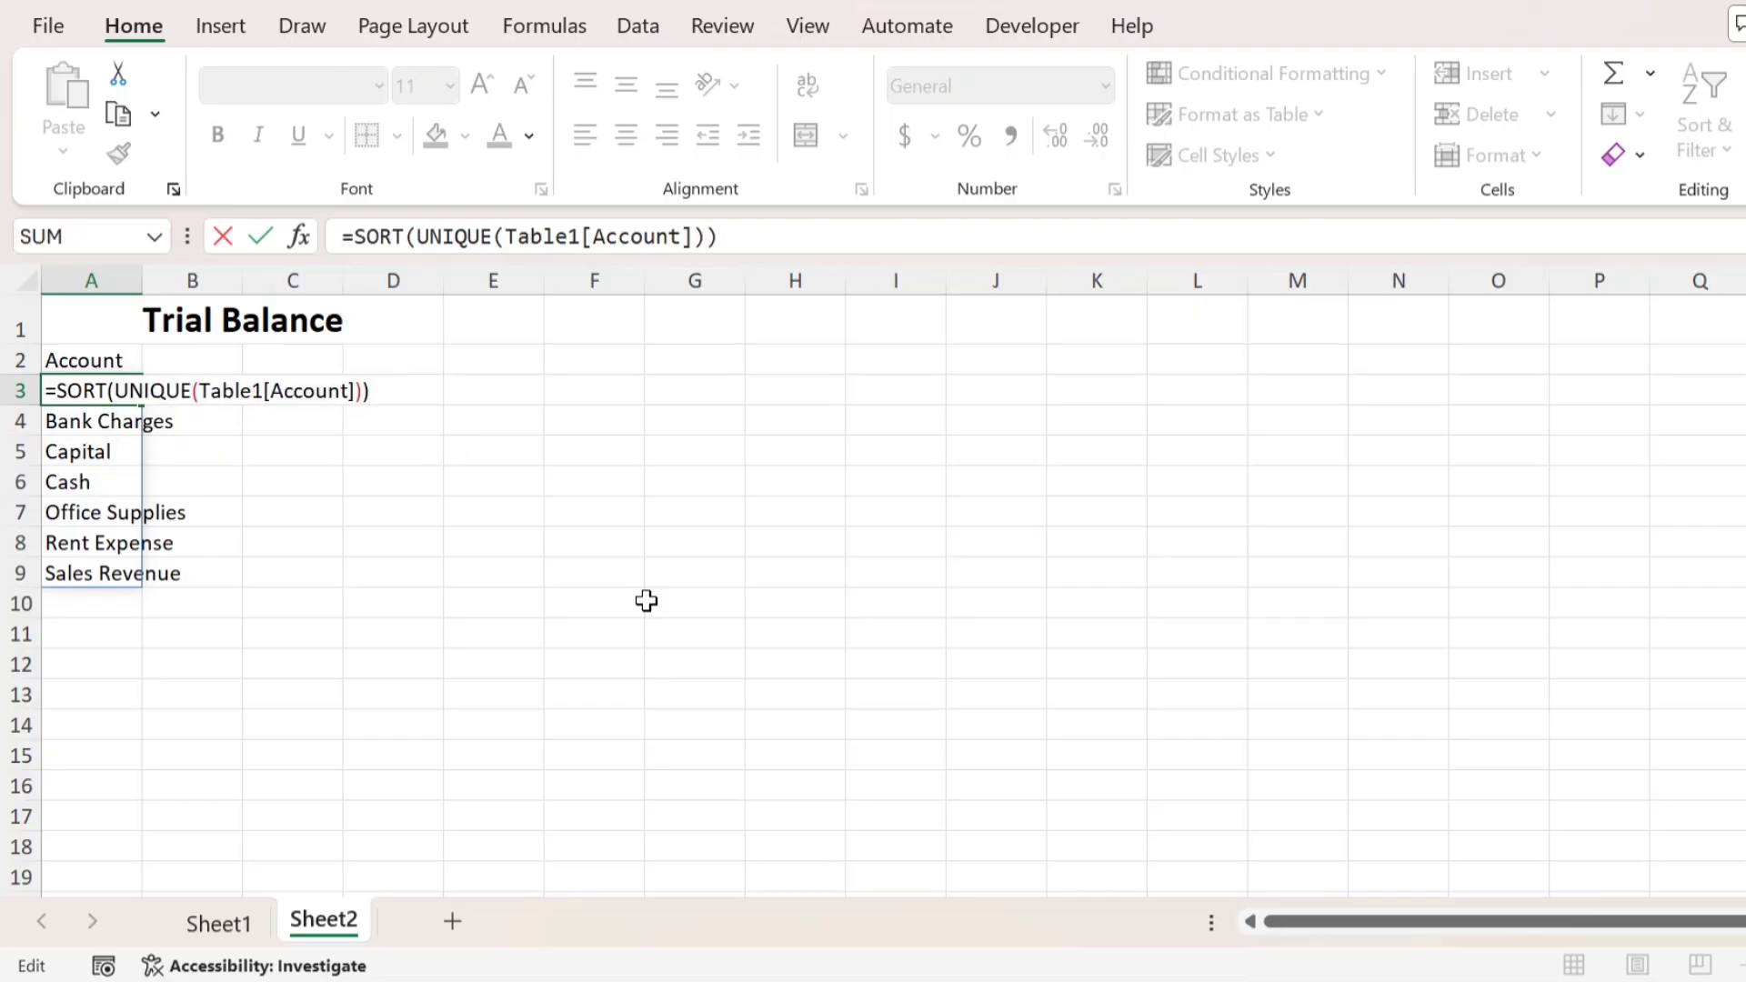
key(Right)
key(shift+Right)
key(shift+Right)
key(shift+Right)
key(shift+Right)
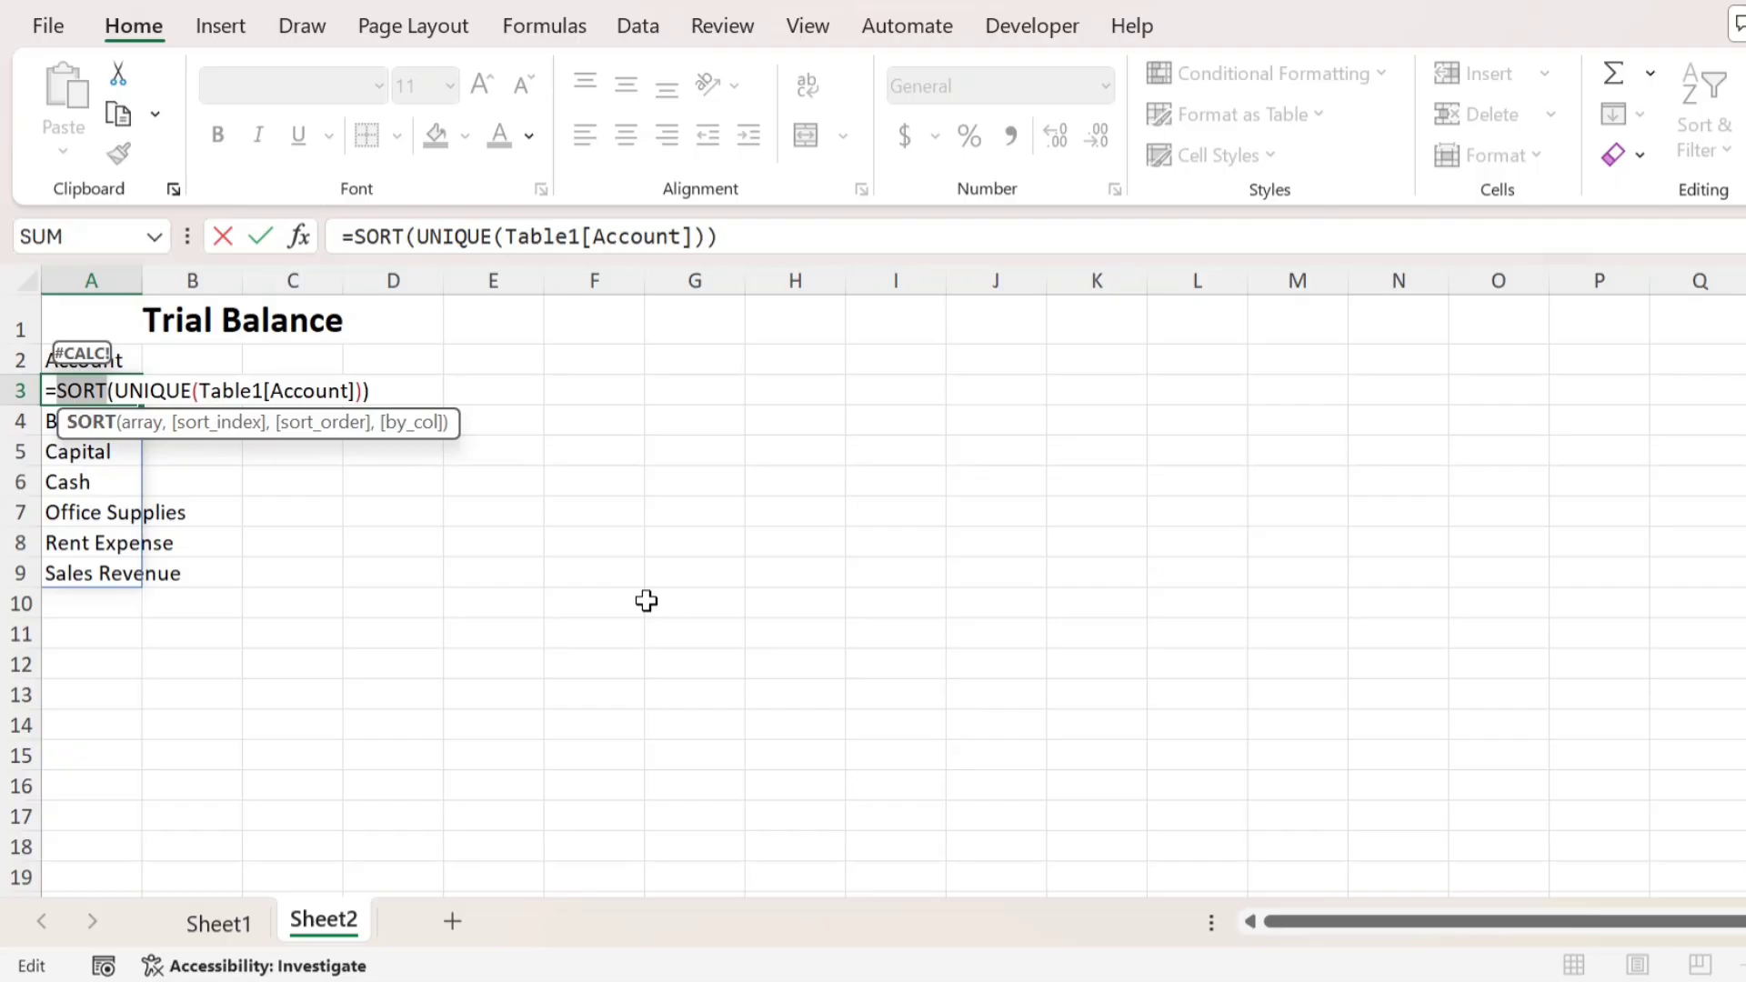
key(ctrl+Return)
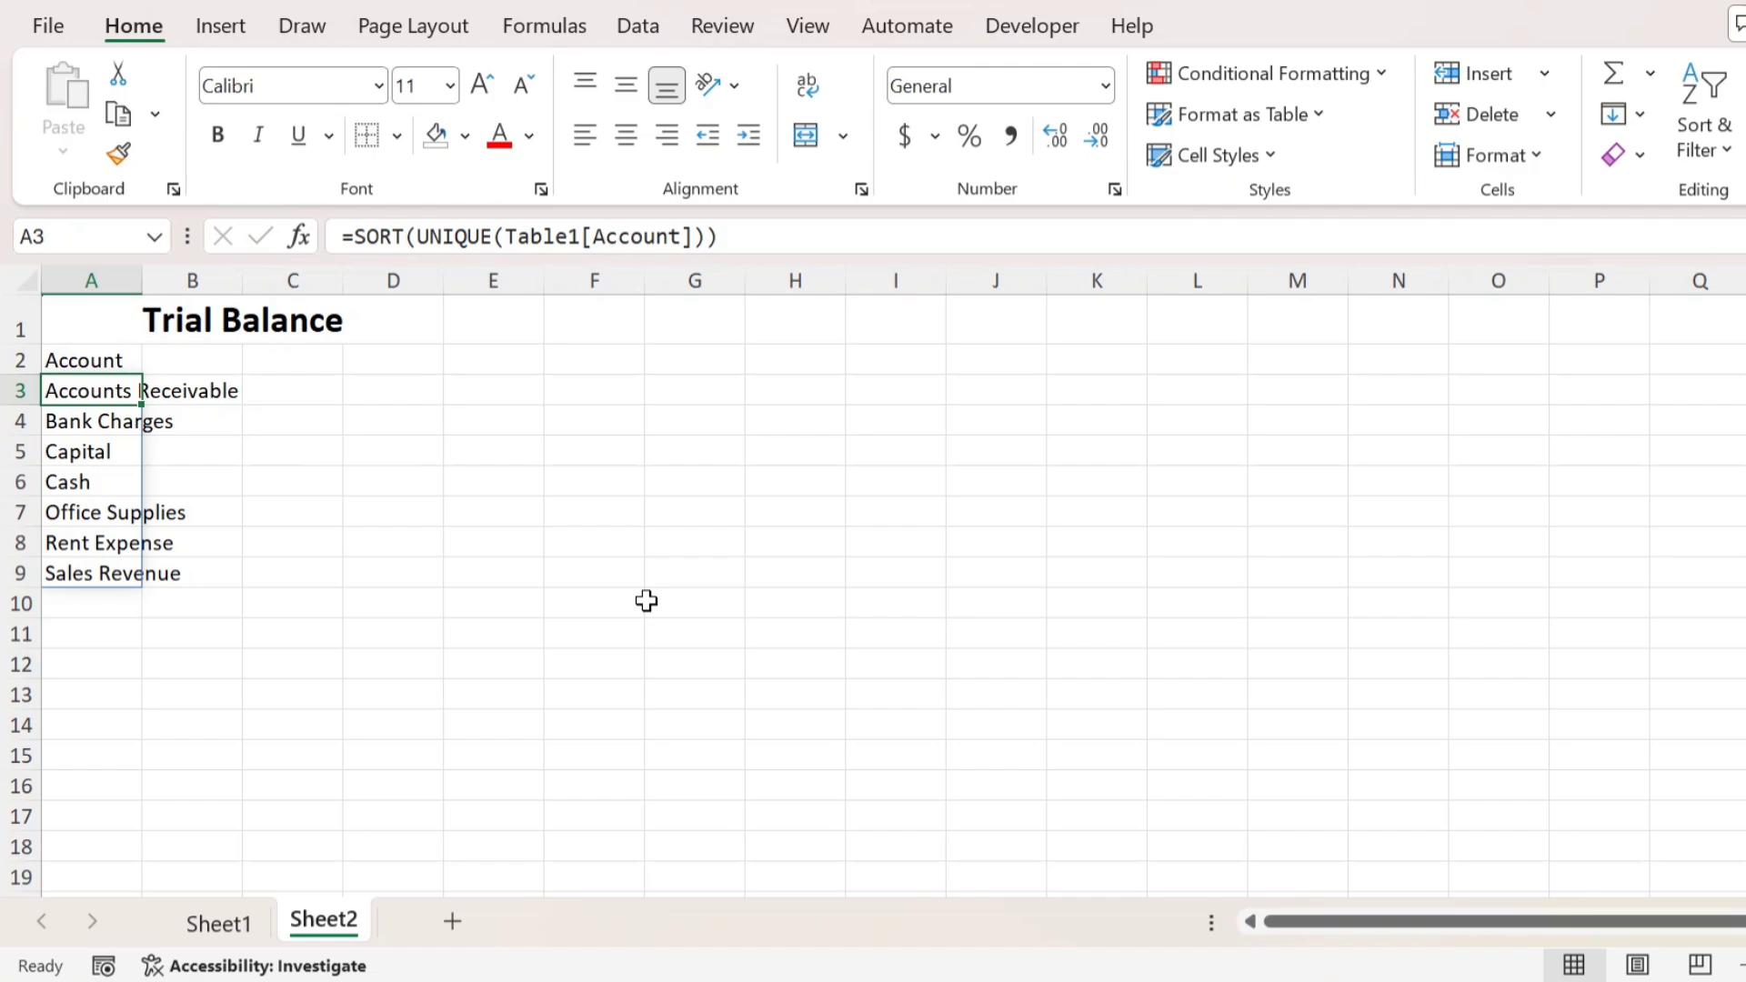
- Start a new journal row on Sheet1 by copying the date from above into A13 and changing it to 1/11/2026
key(ctrl+Page_Up)
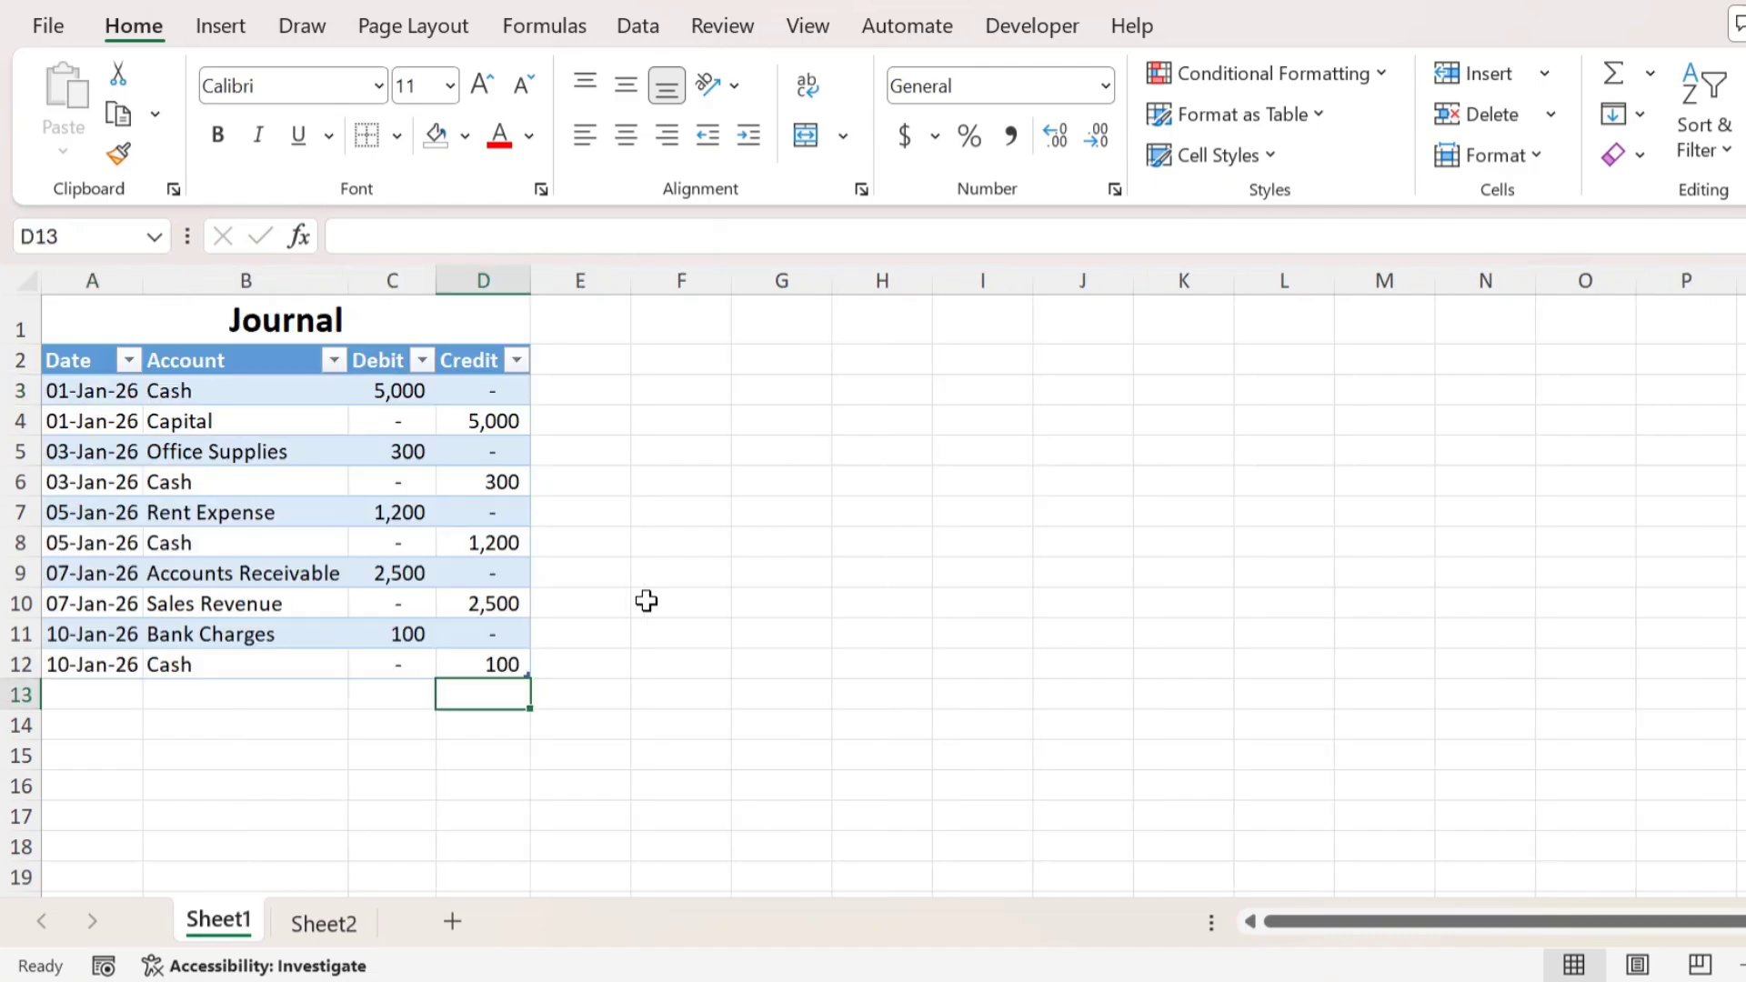
key(Home)
key(ctrl+d)
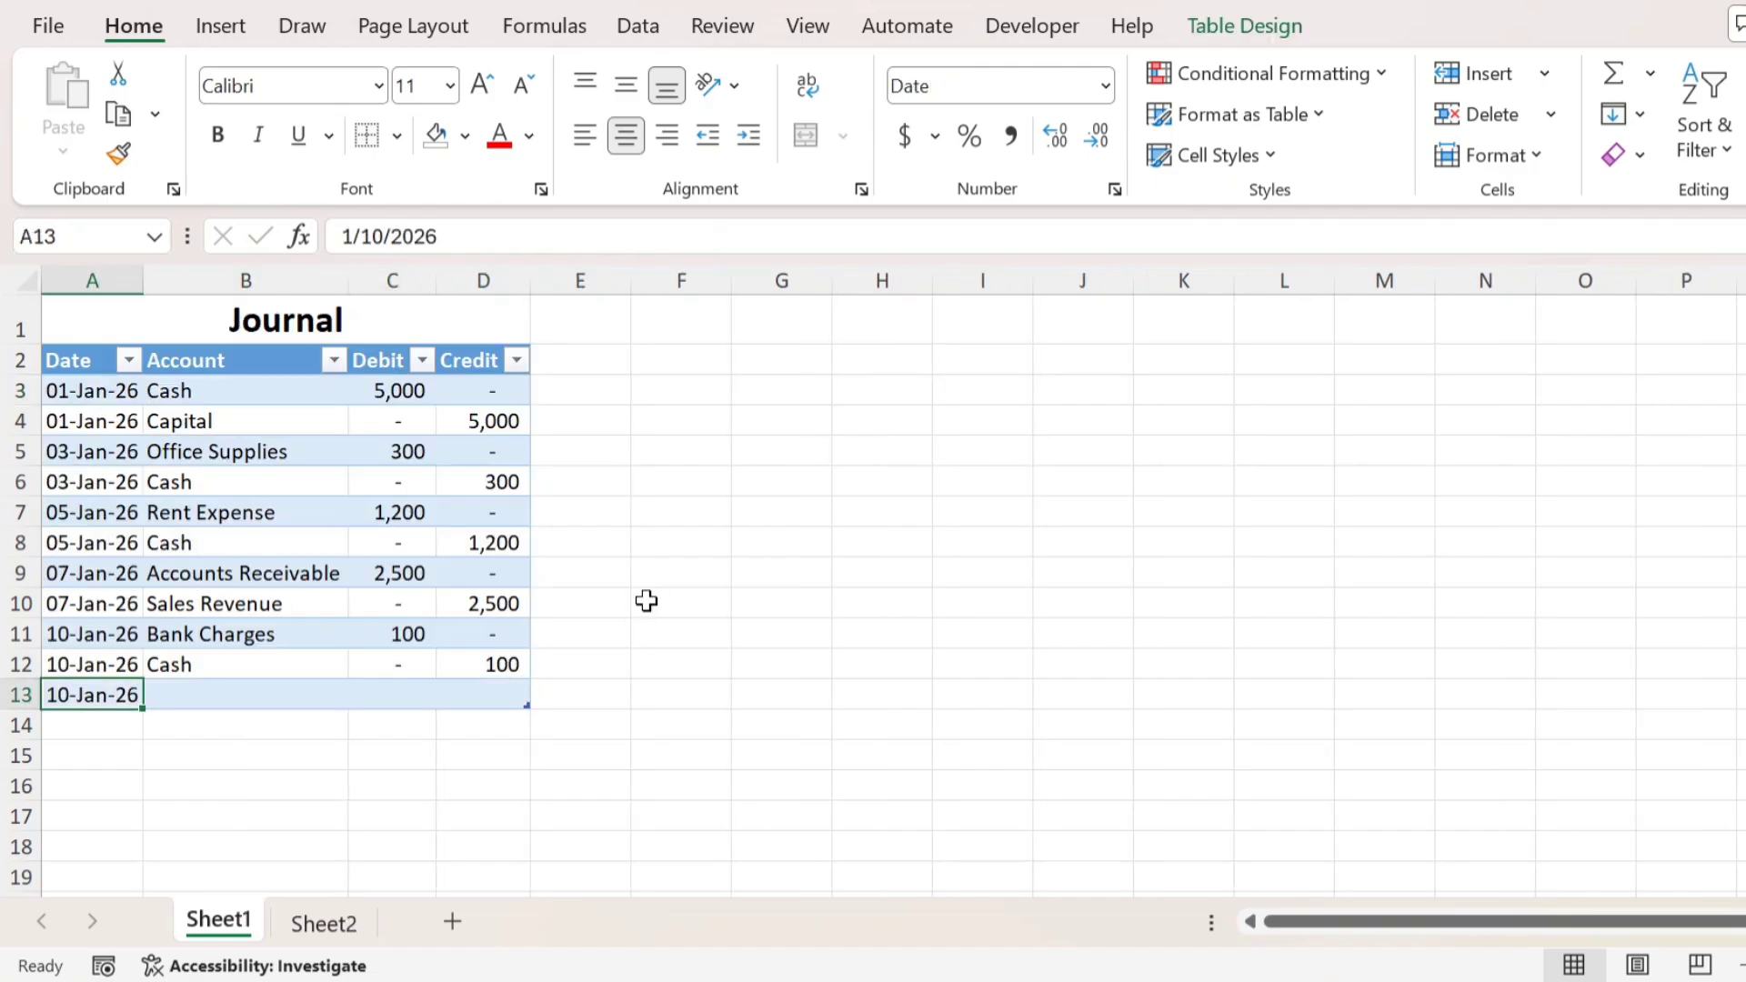
key(F2)
key(Left)
key(Left)
key(Left)
key(Left)
key(Left)
key(BackSpace)
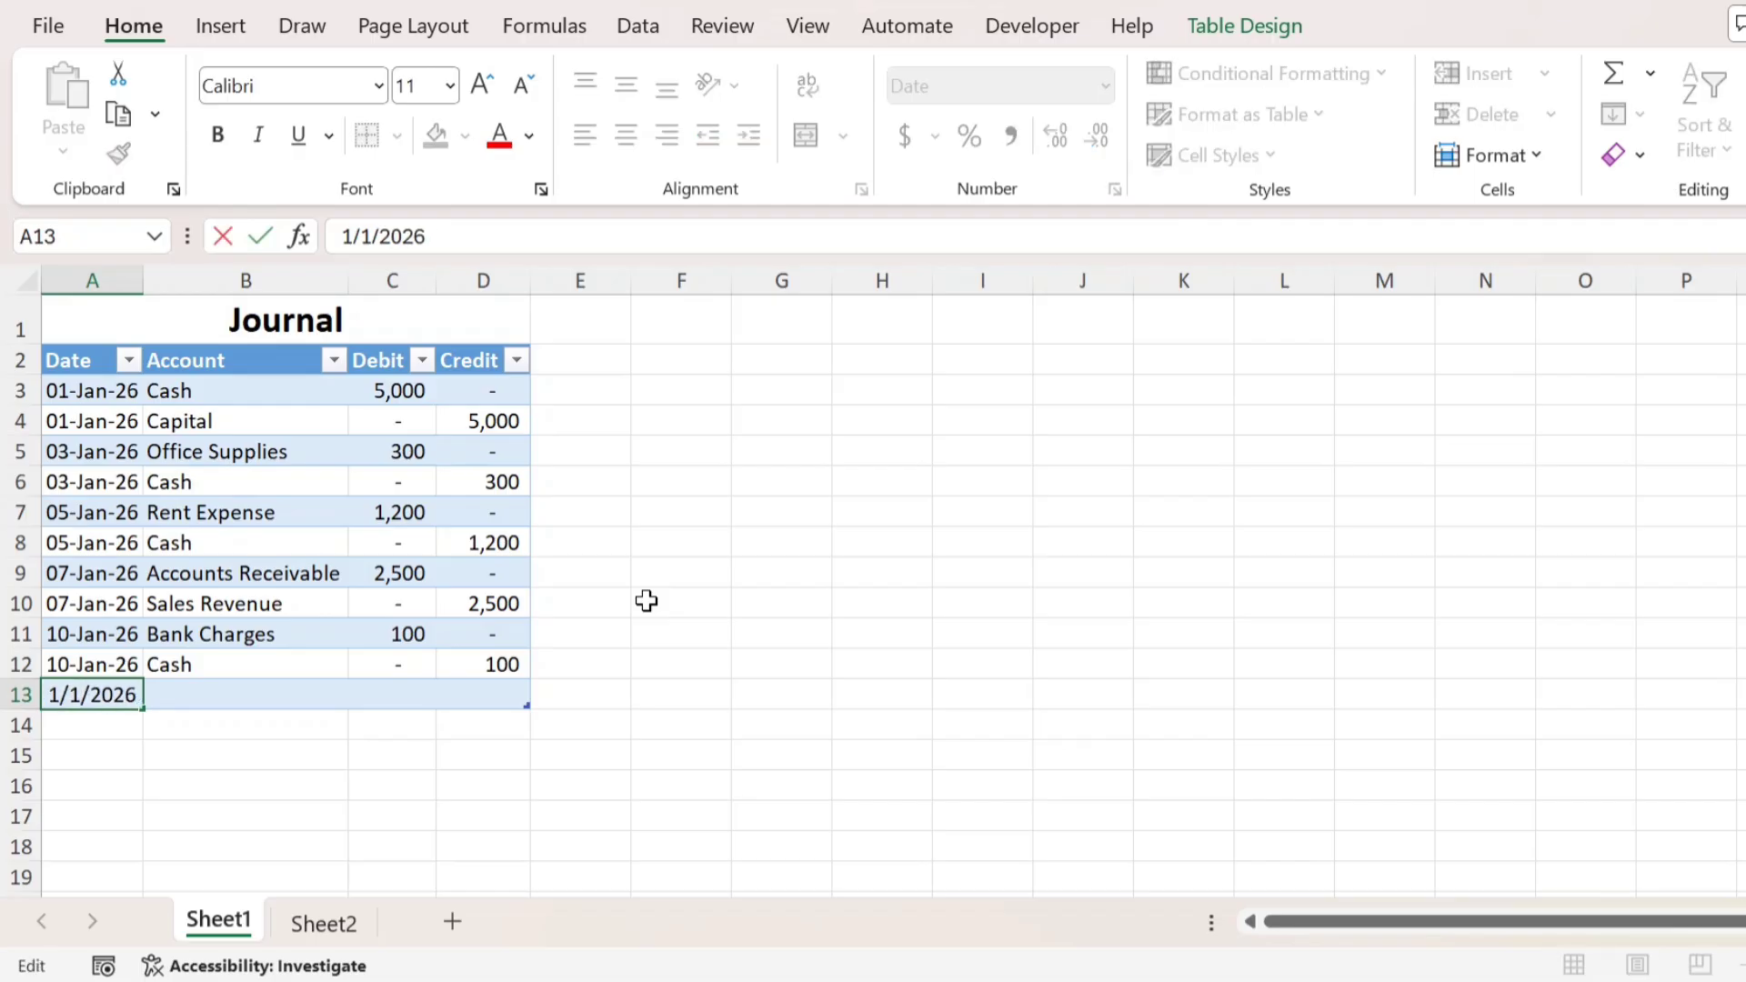
text(1)
key(Tab)
- Enter the account Advertising Expense with a debit of 400 in journal row 13
text(Advertising E)
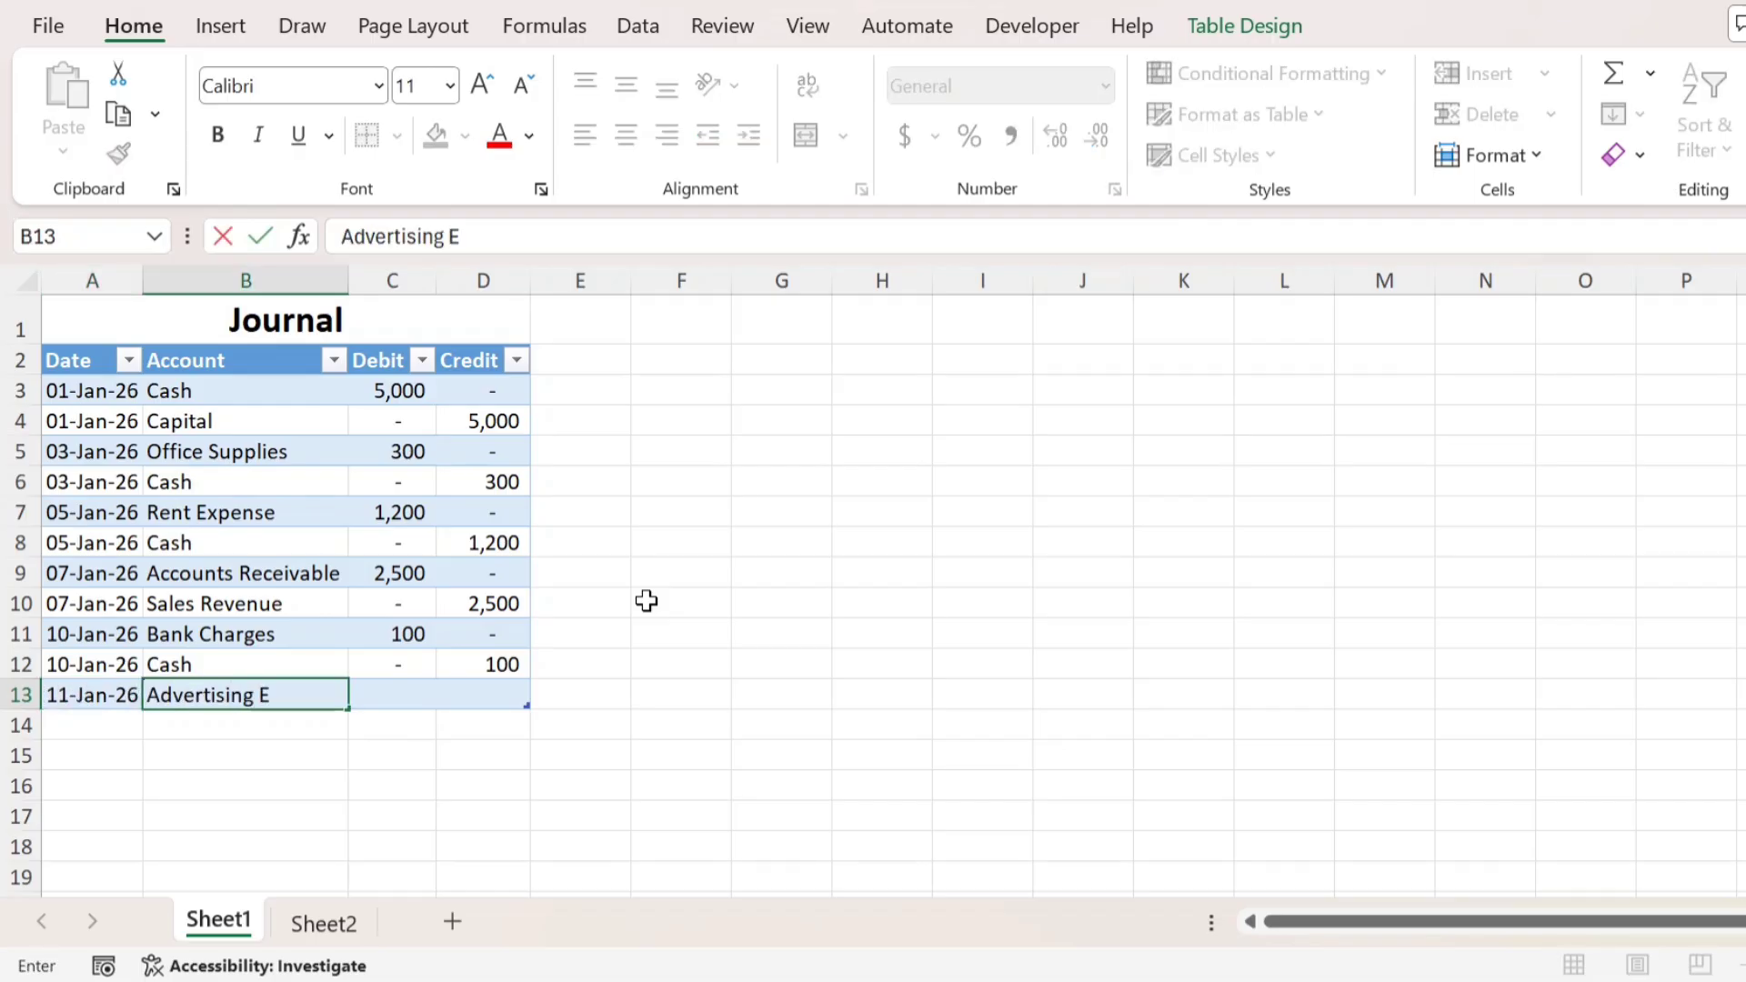
text(xpense)
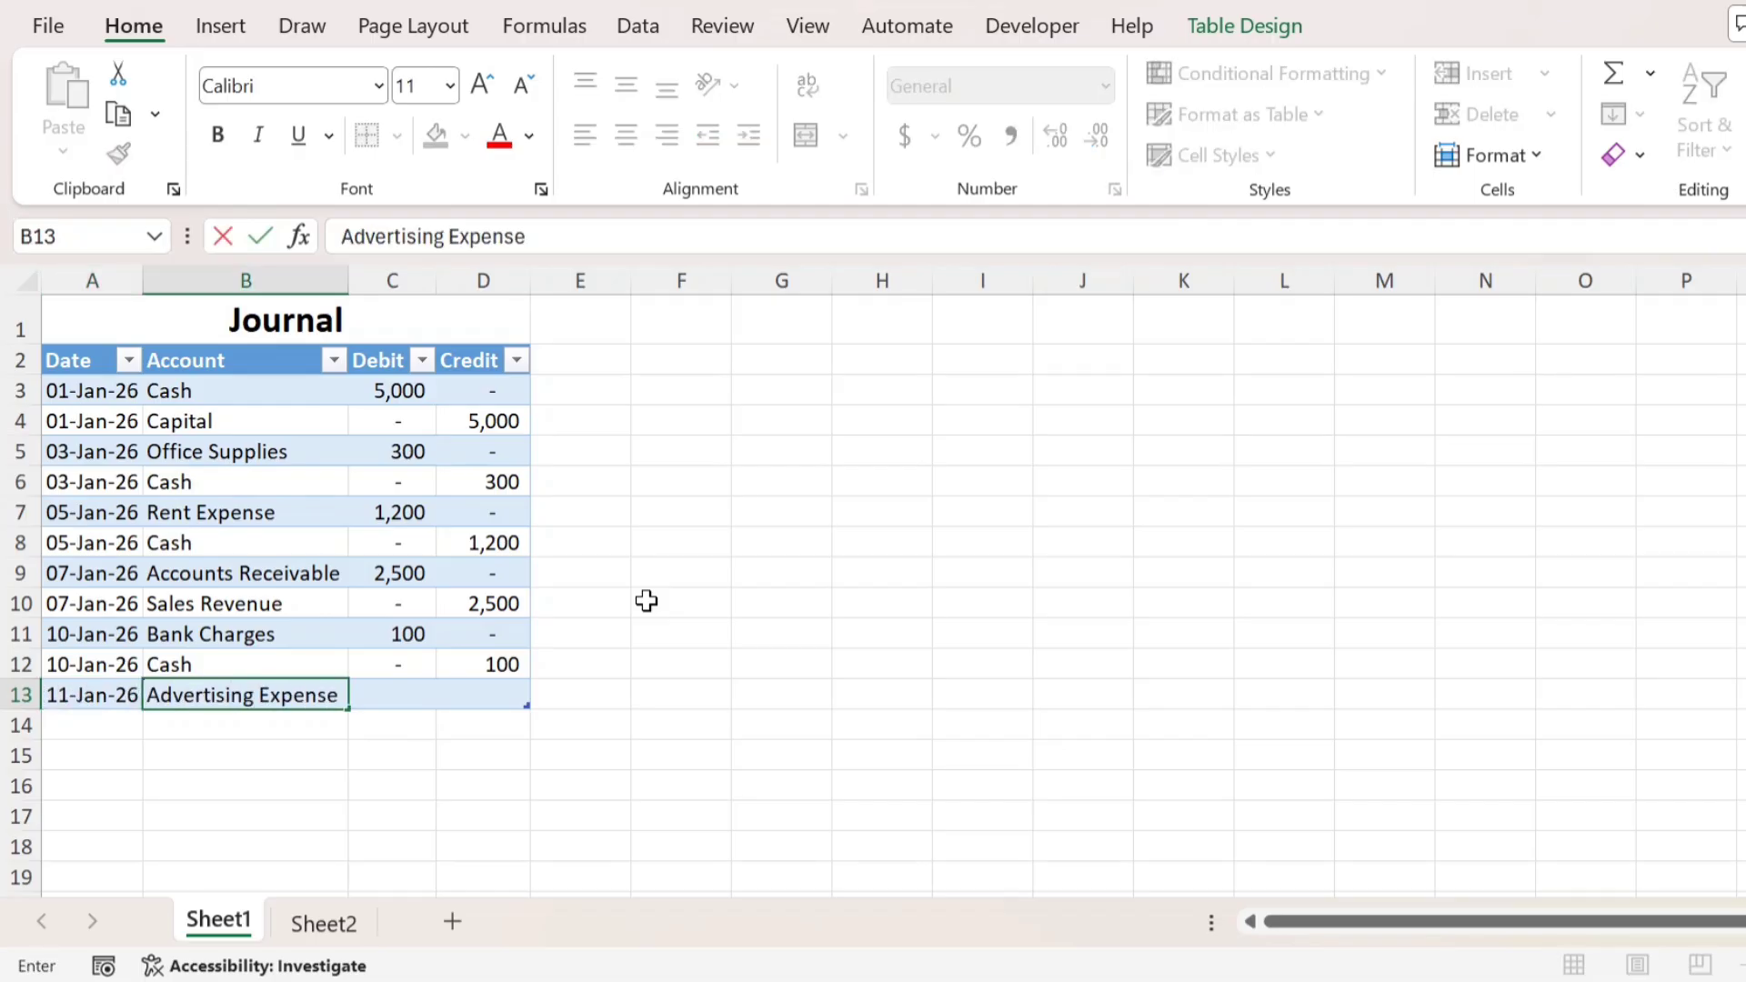
key(Tab)
text(400)
key(Tab)
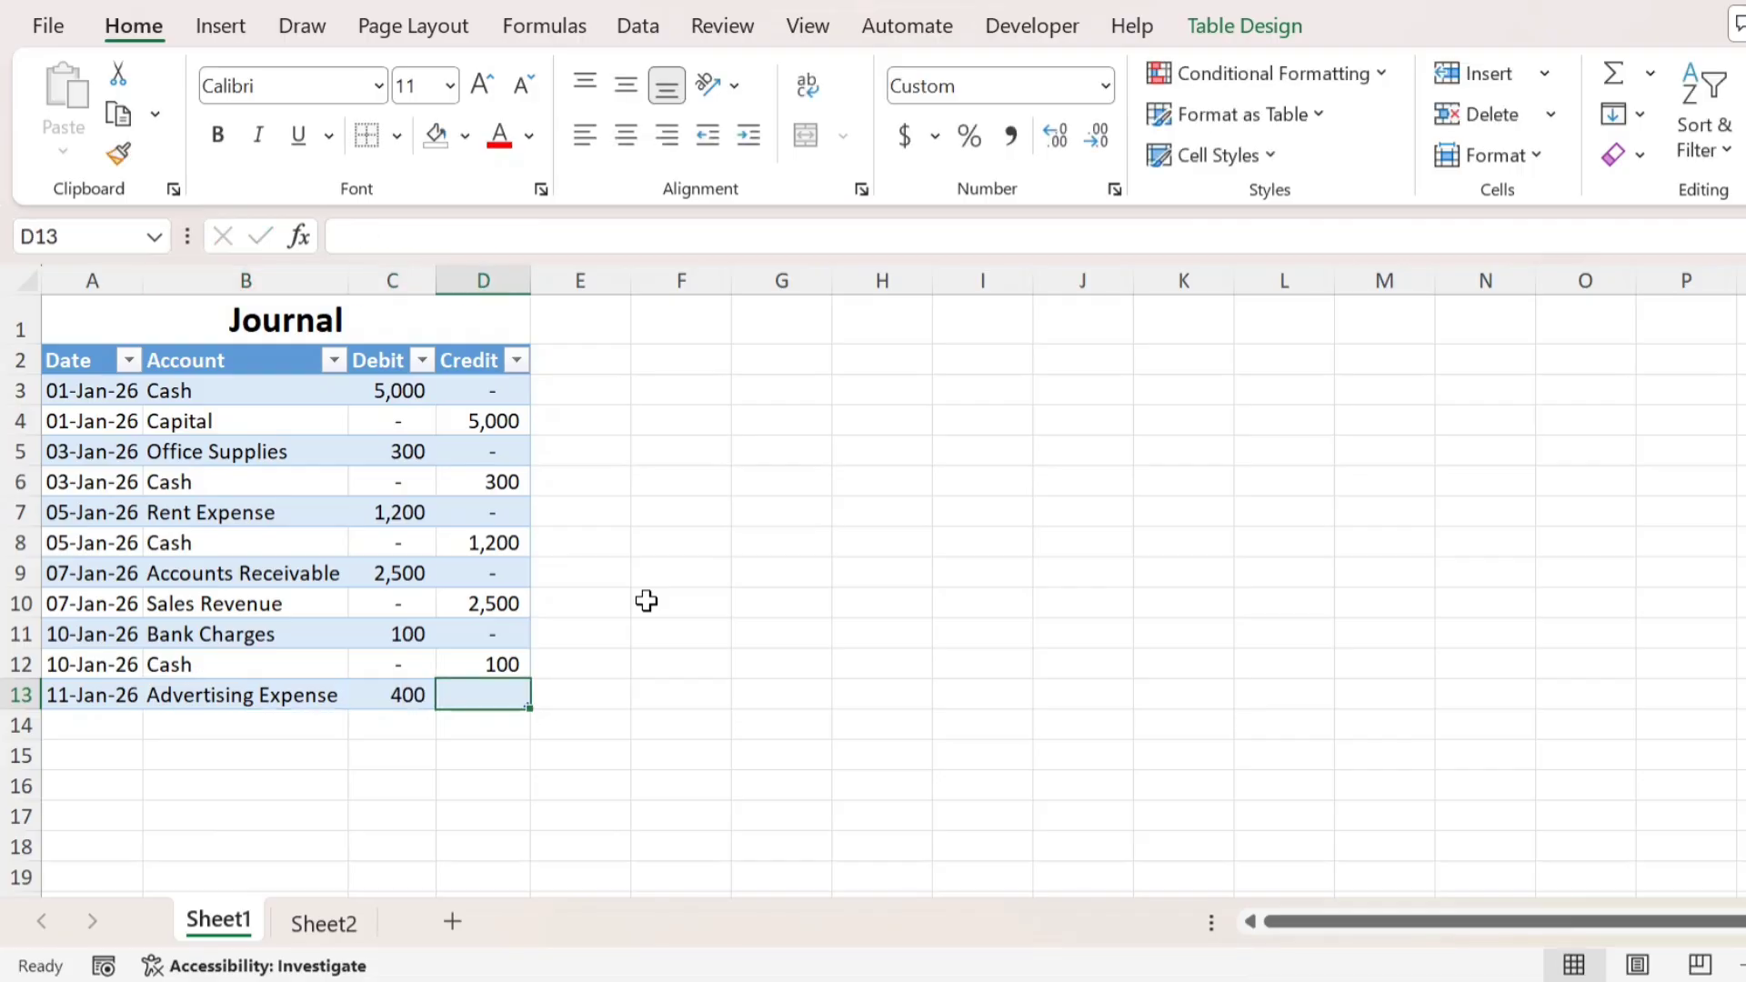
- Check the account list on Sheet2 for the Advertising Expense account
key(ctrl+Page_Down)
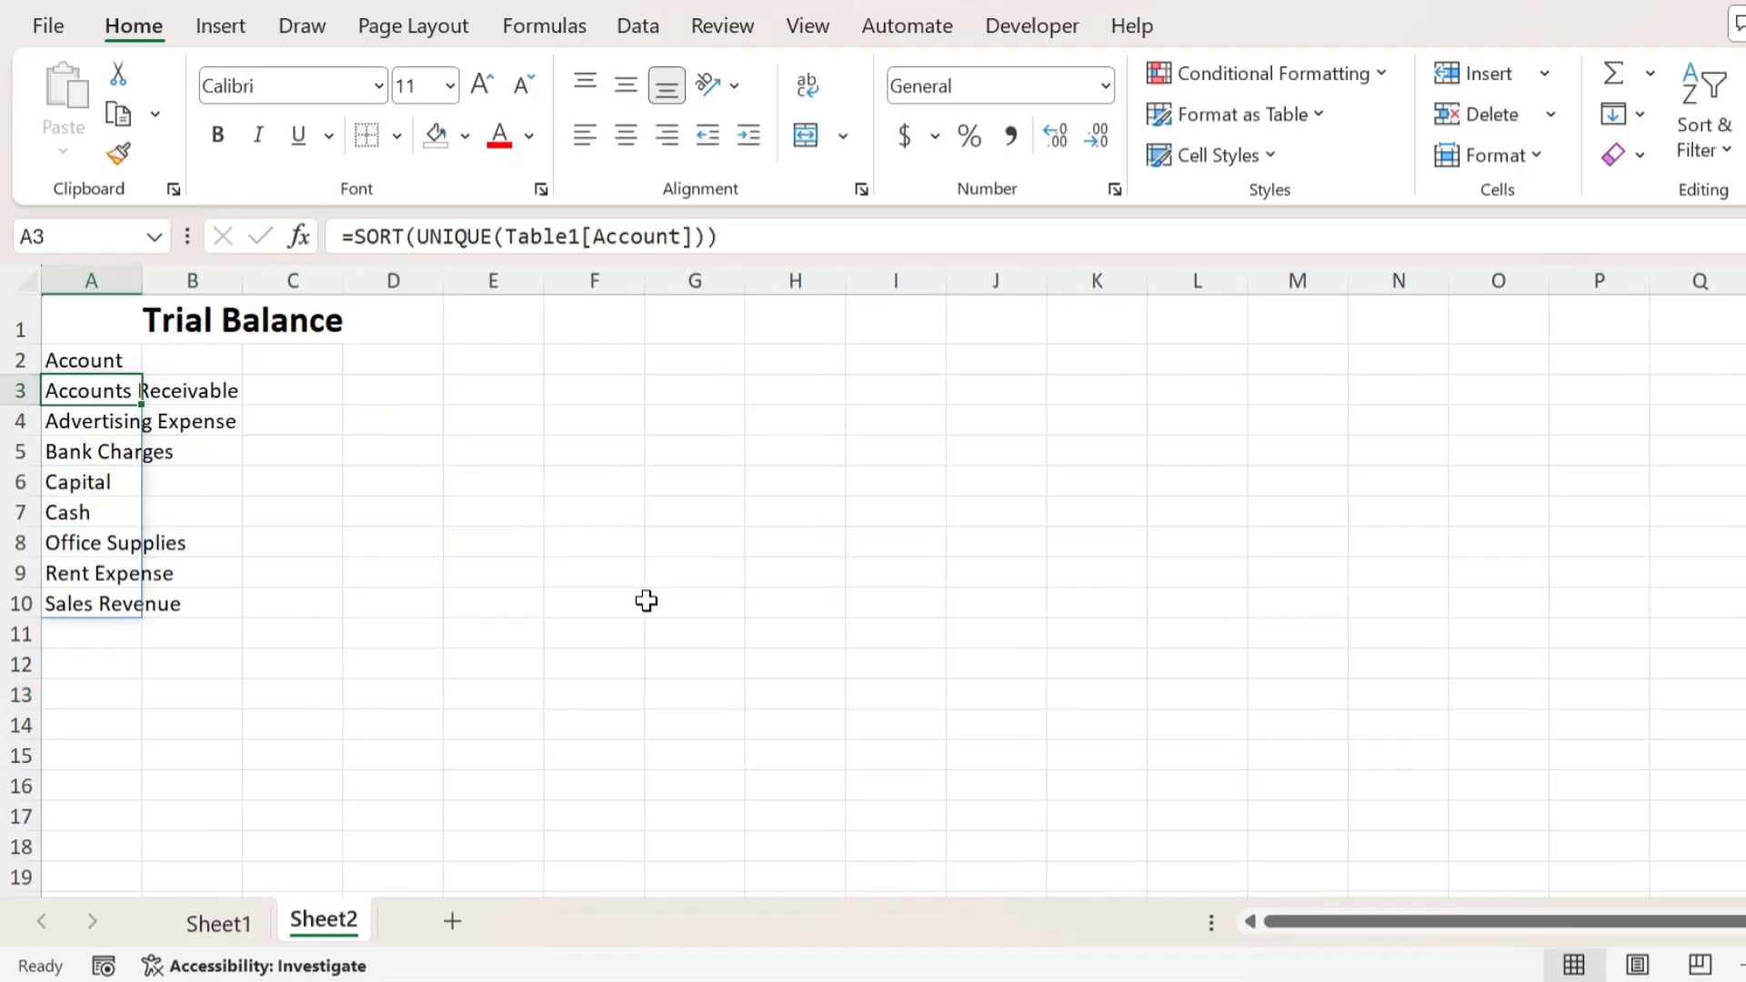
key(Down)
key(shift+Right)
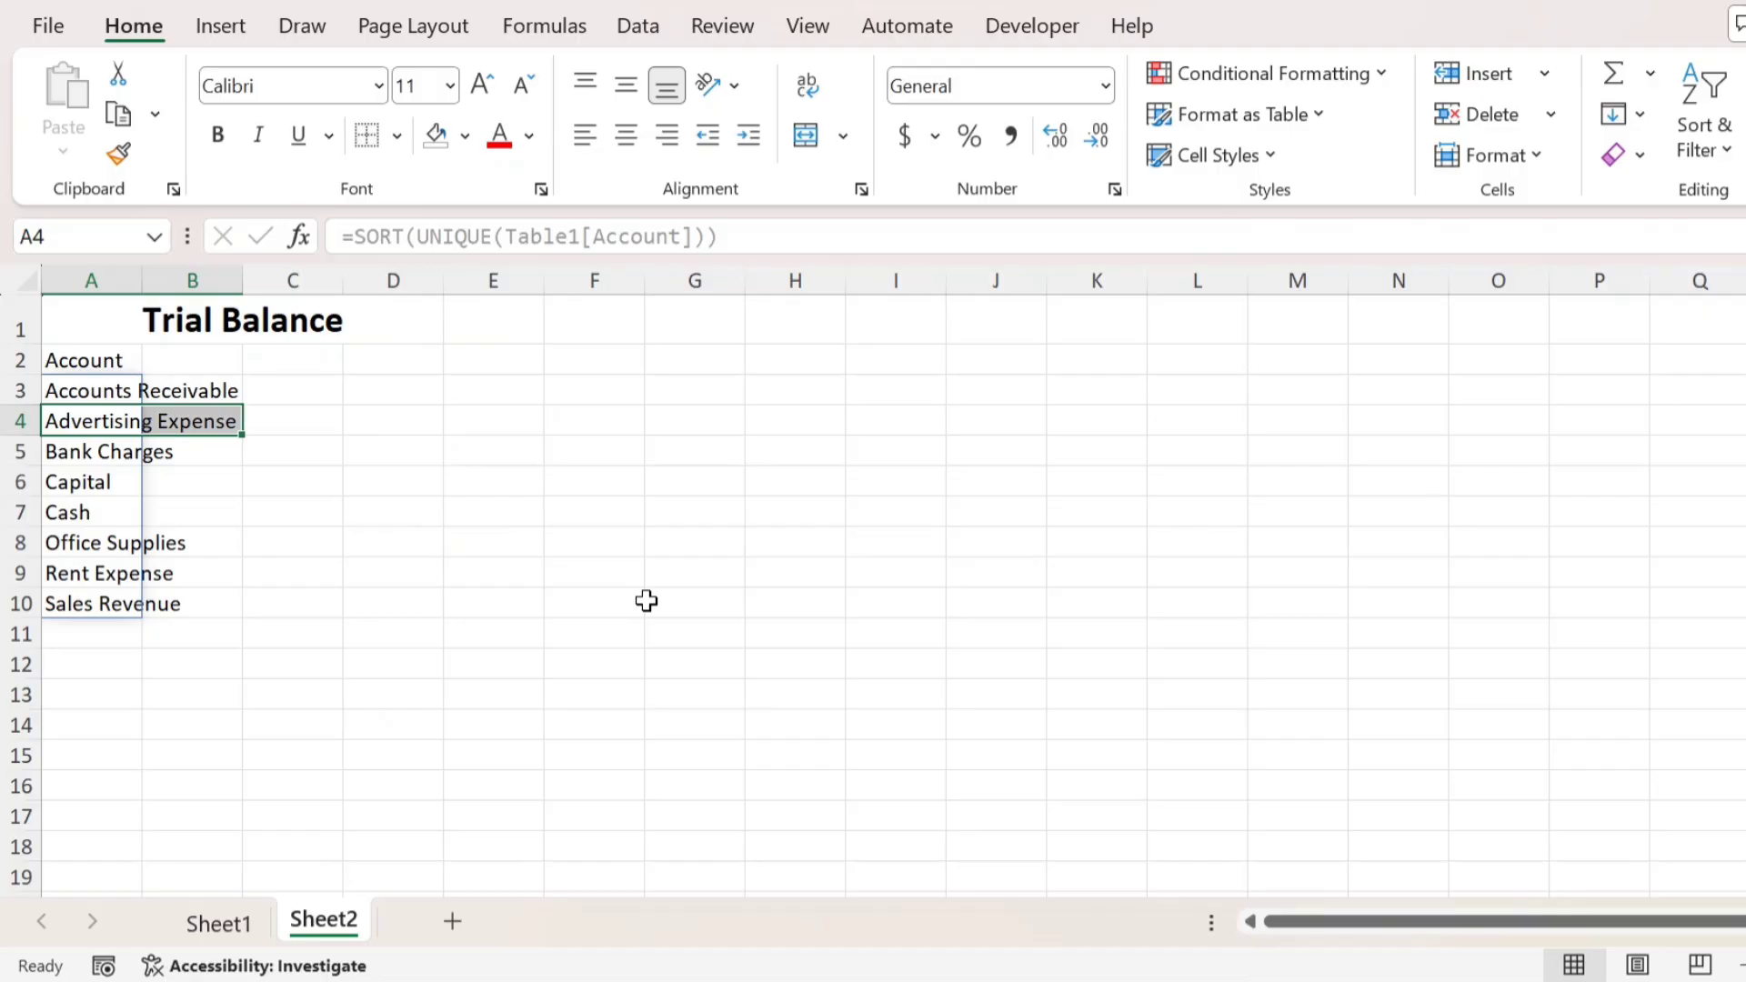
- Undo the Advertising Expense test entry in row 13 of the journal on Sheet1
key(ctrl+Page_Up)
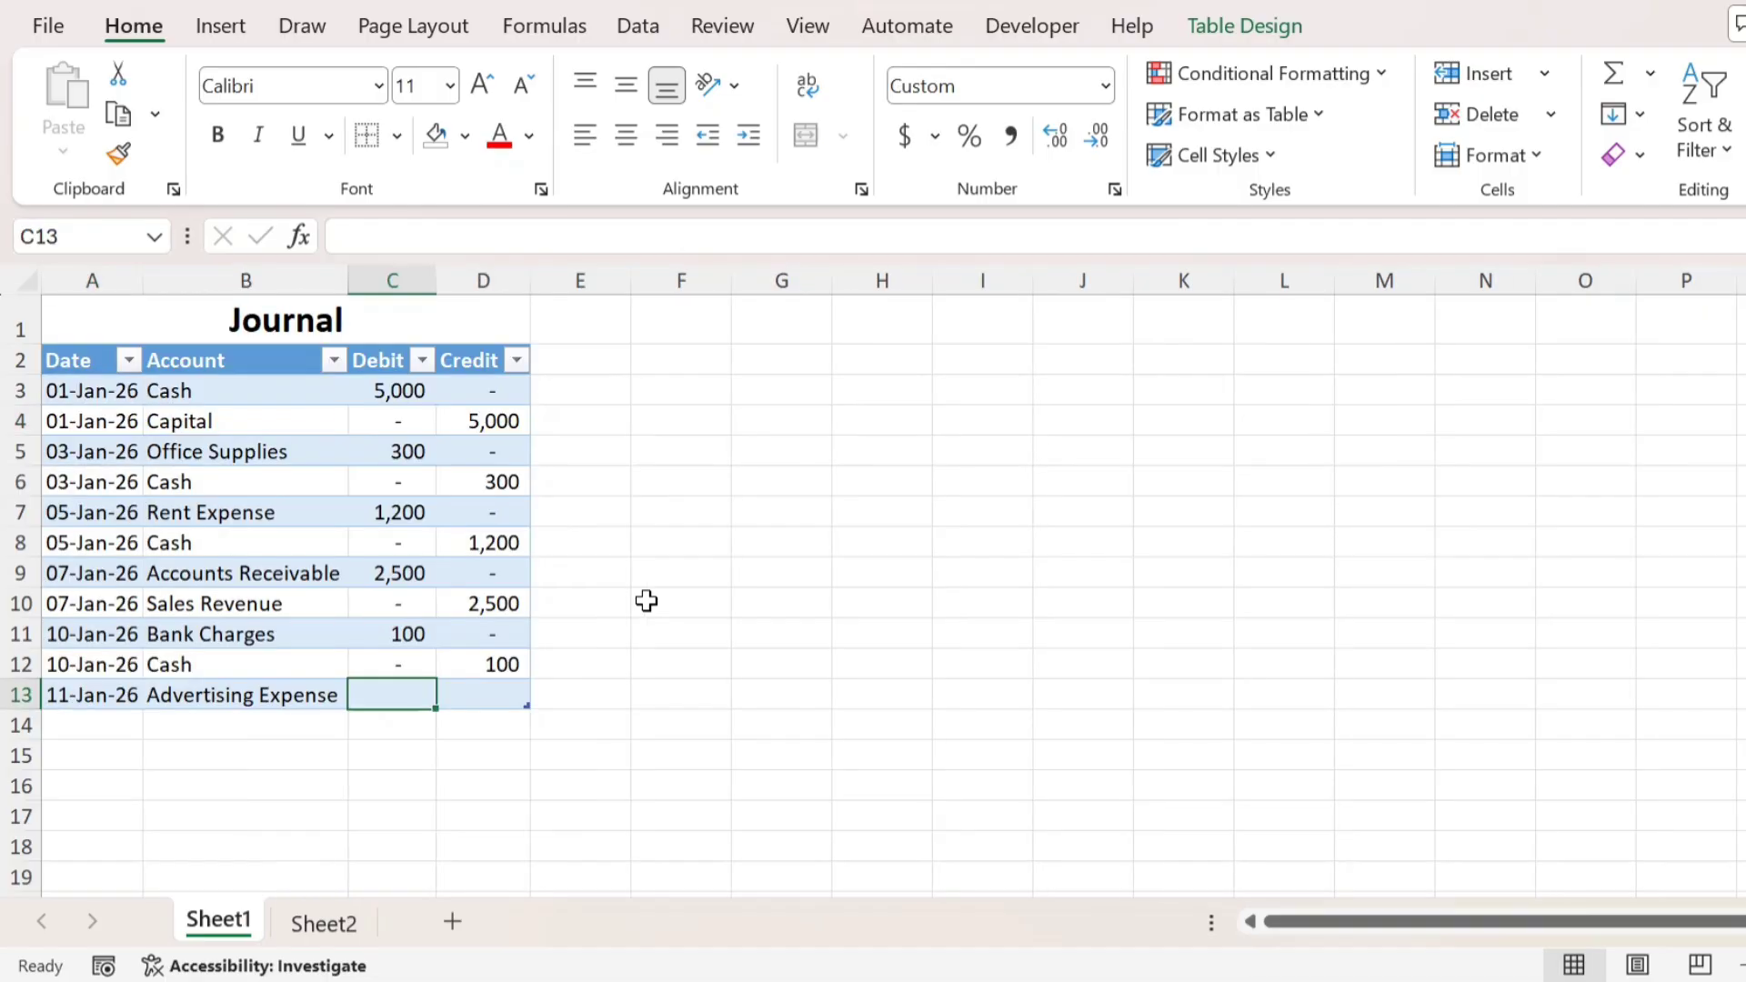
key(ctrl+z)
key(ctrl+z)
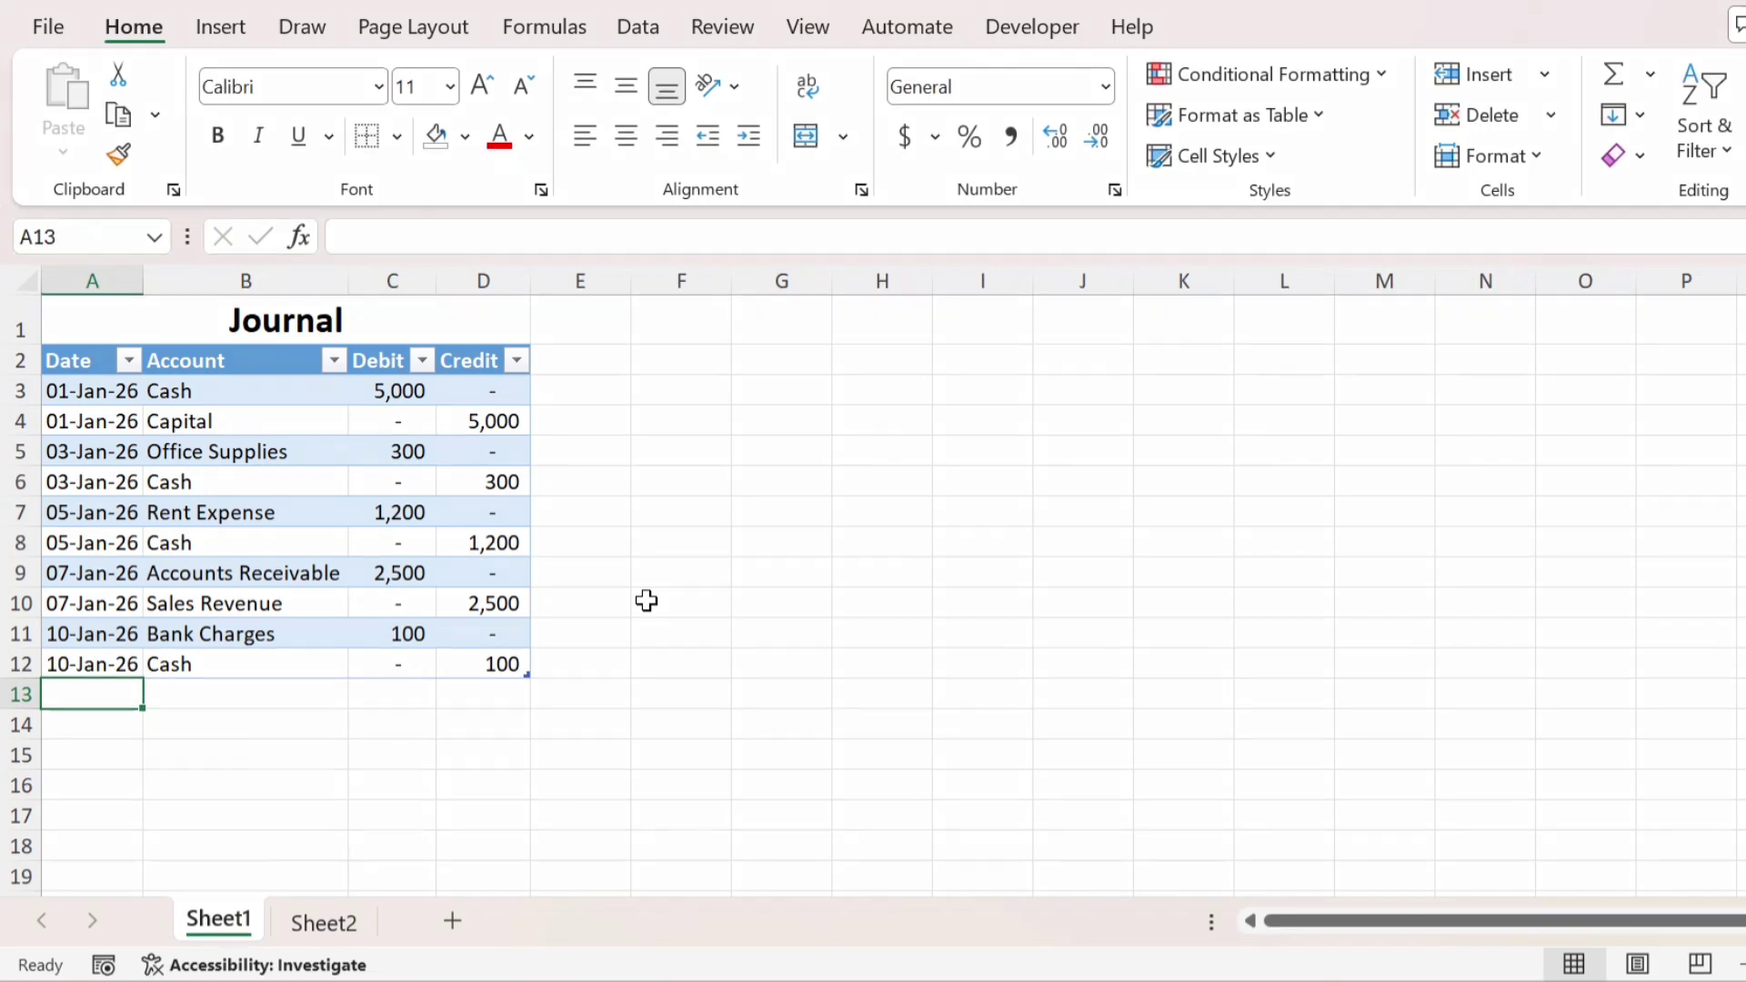
key(Tab)
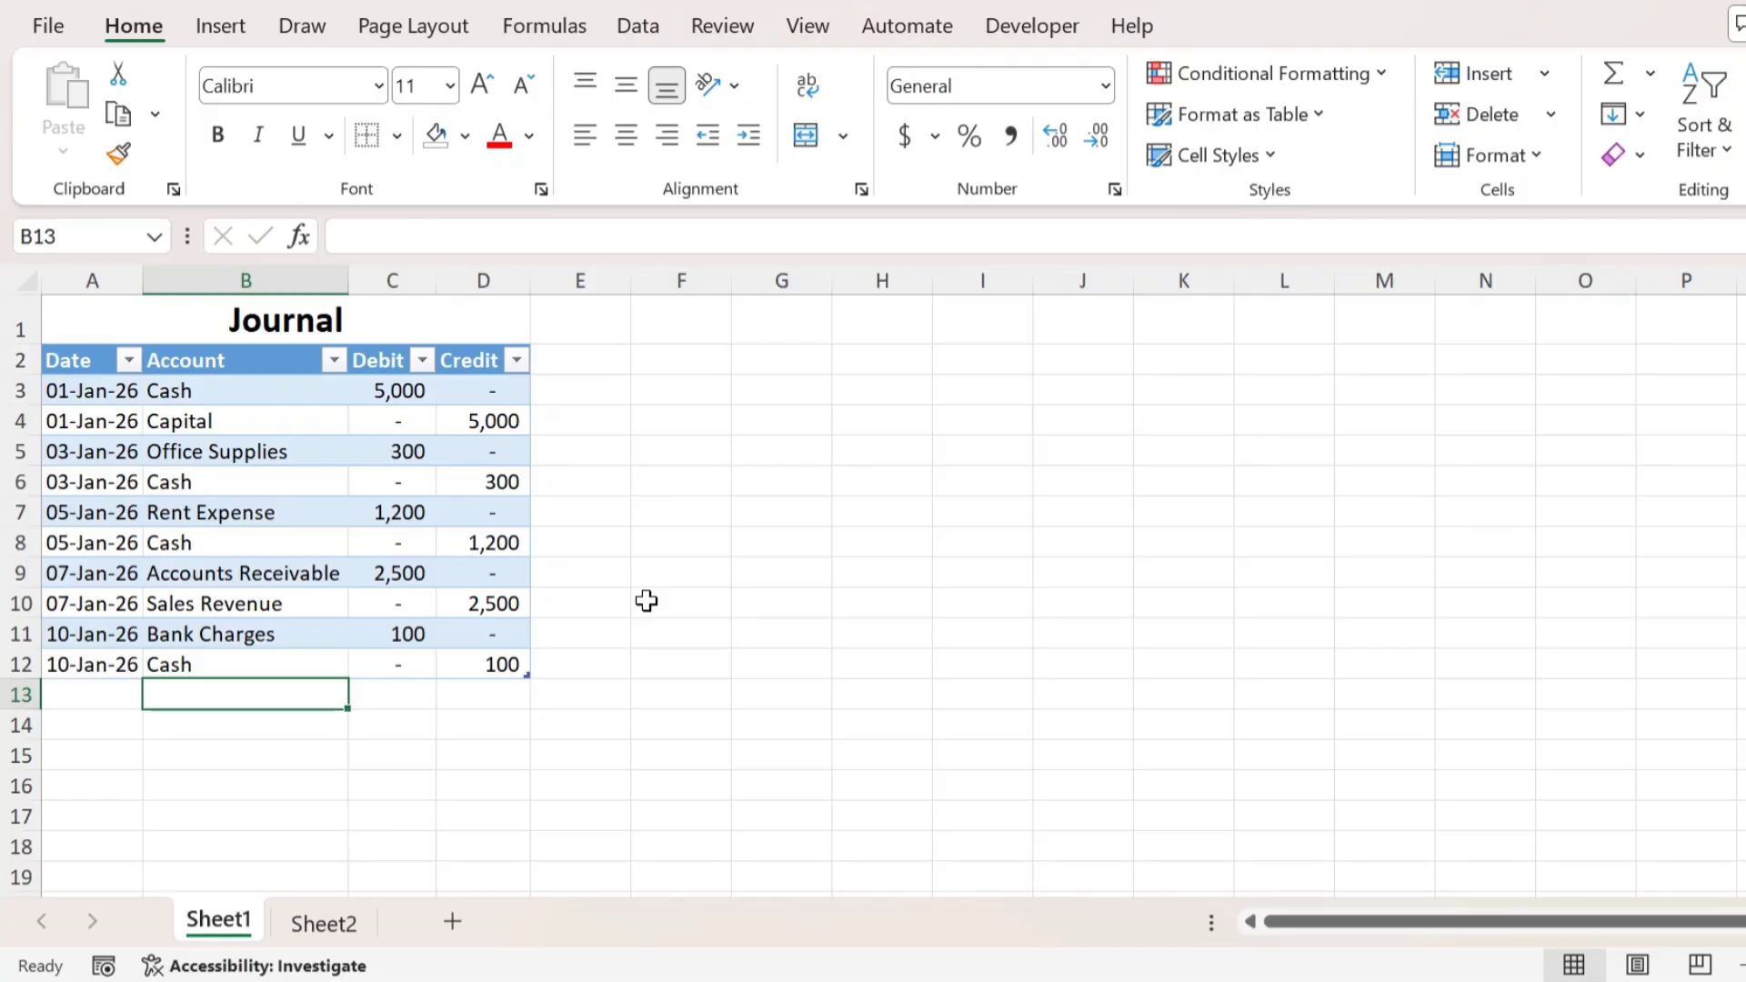
- Enter the column headings Debit, Credit and Balance in cells C2, D2 and E2 of the Trial Balance sheet
key(ctrl+Page_Down)
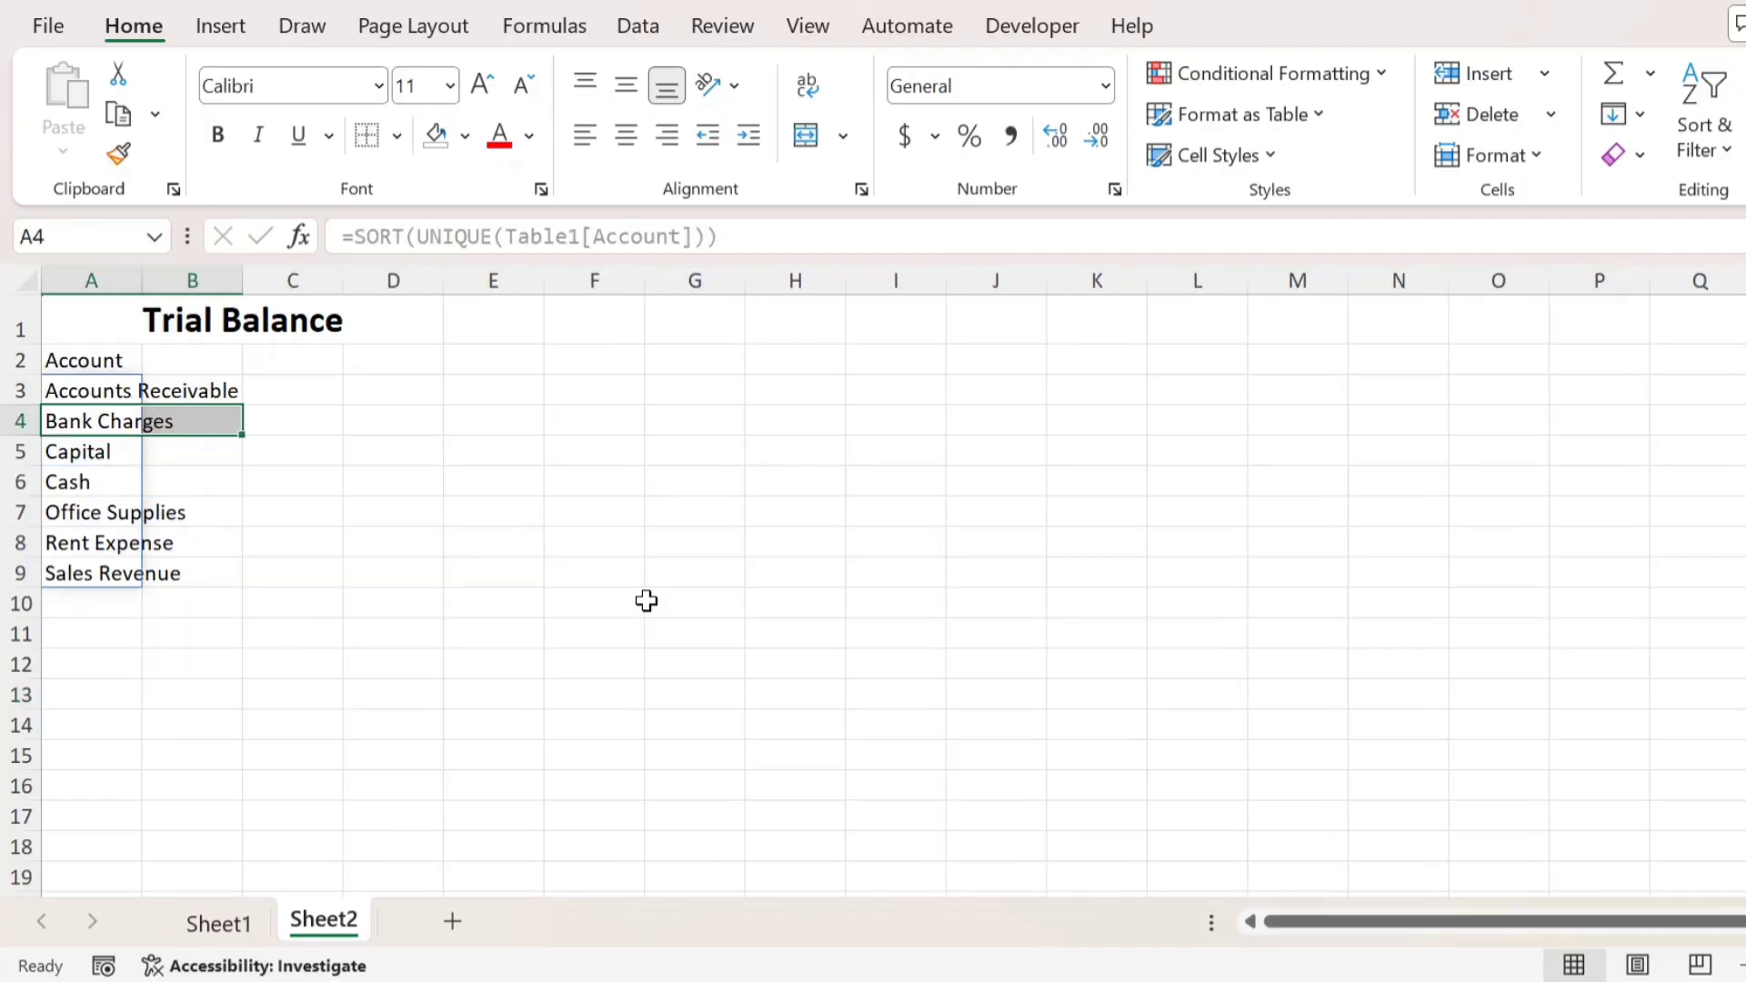
key(Up)
key(Up)
key(Up)
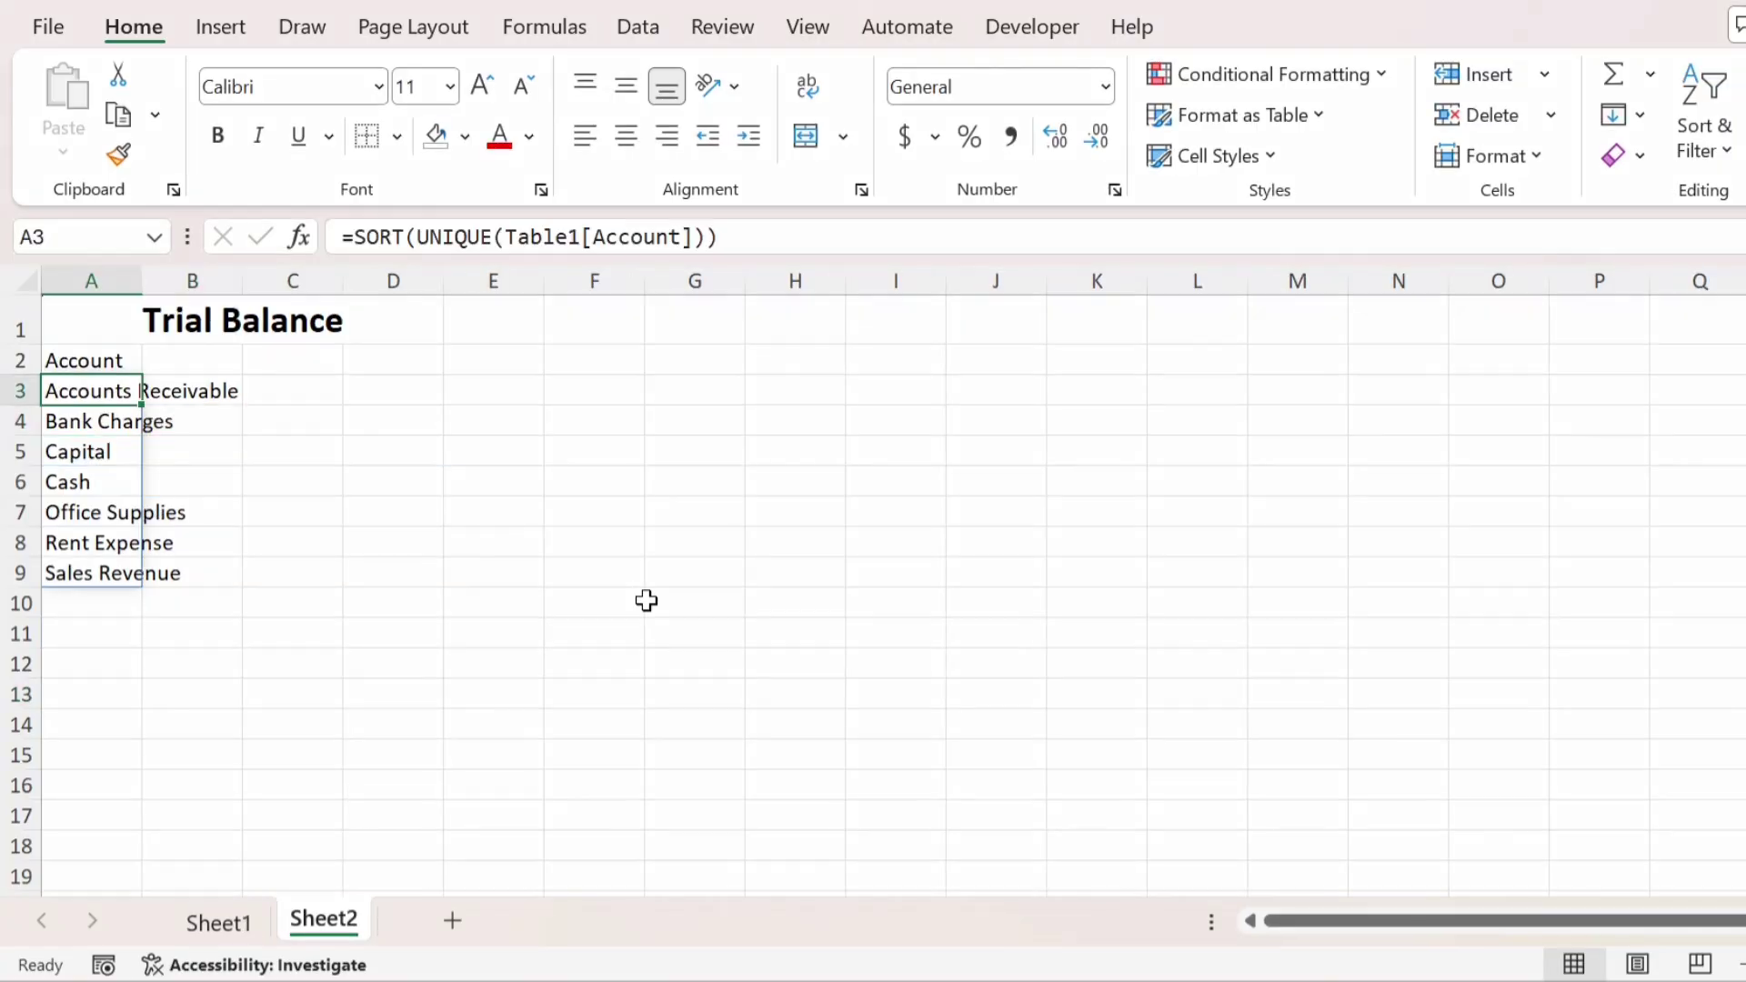
key(Right)
key(Down)
key(Left)
key(Left)
text(Debit)
key(Tab)
text(Credit)
key(Tab)
text(Balance)
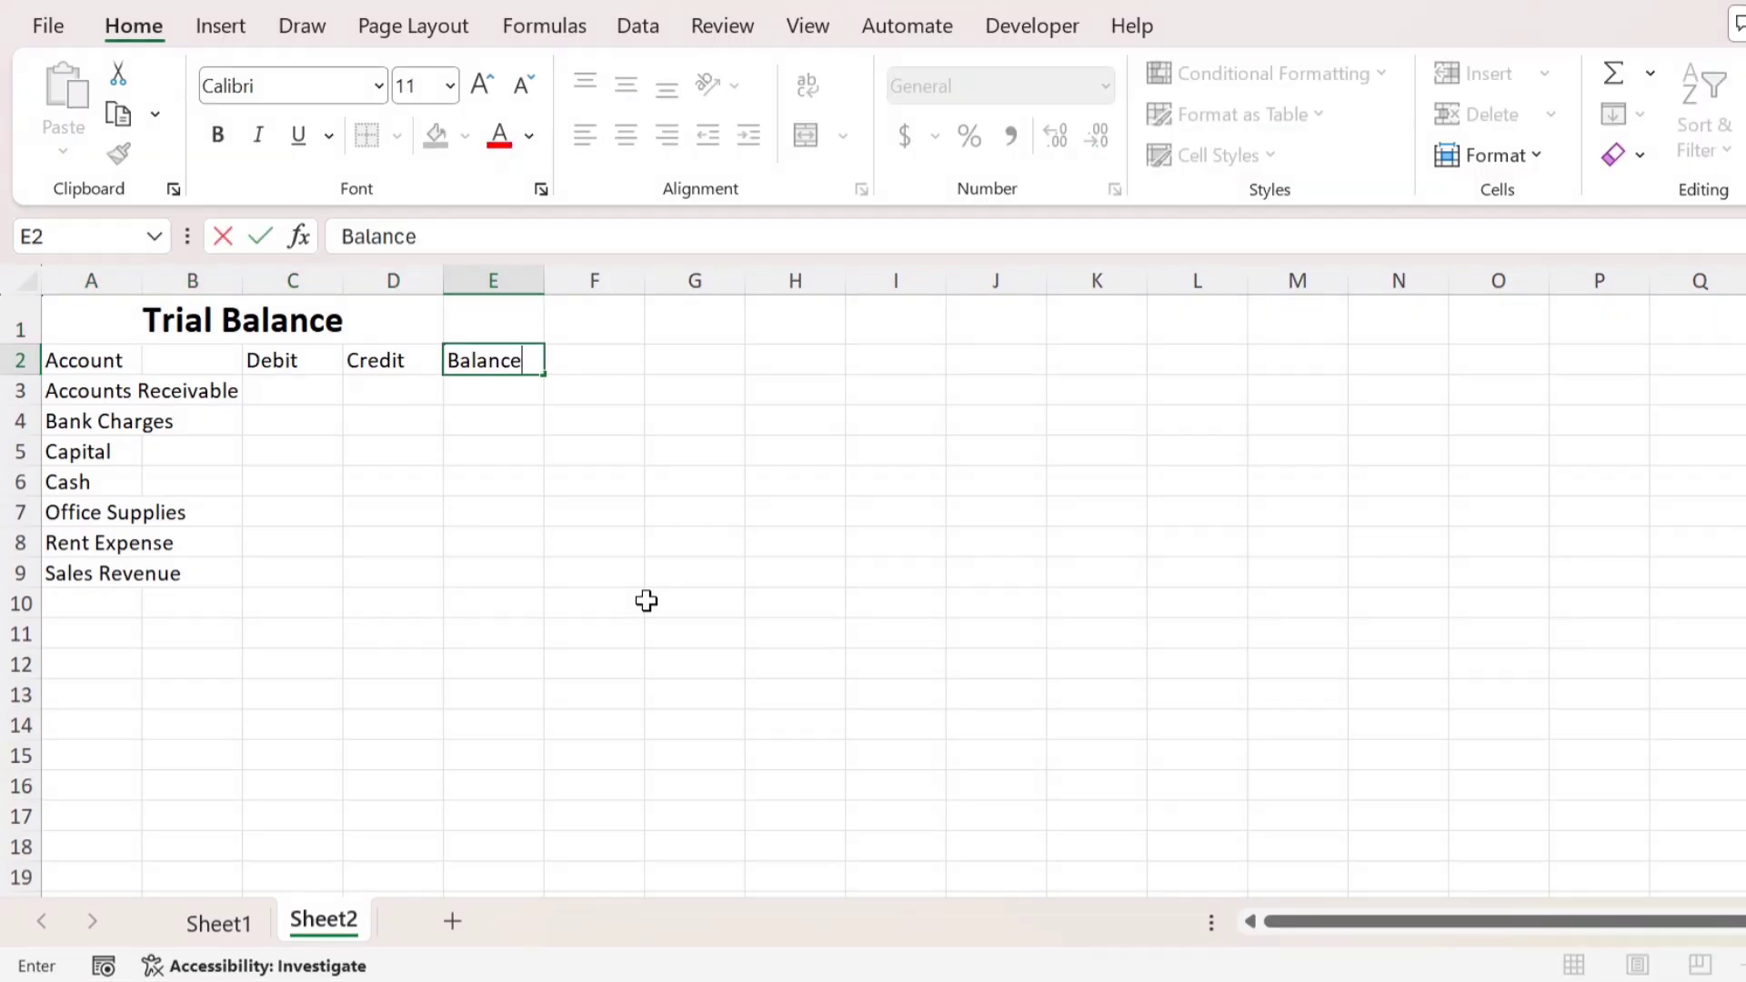
key(Return)
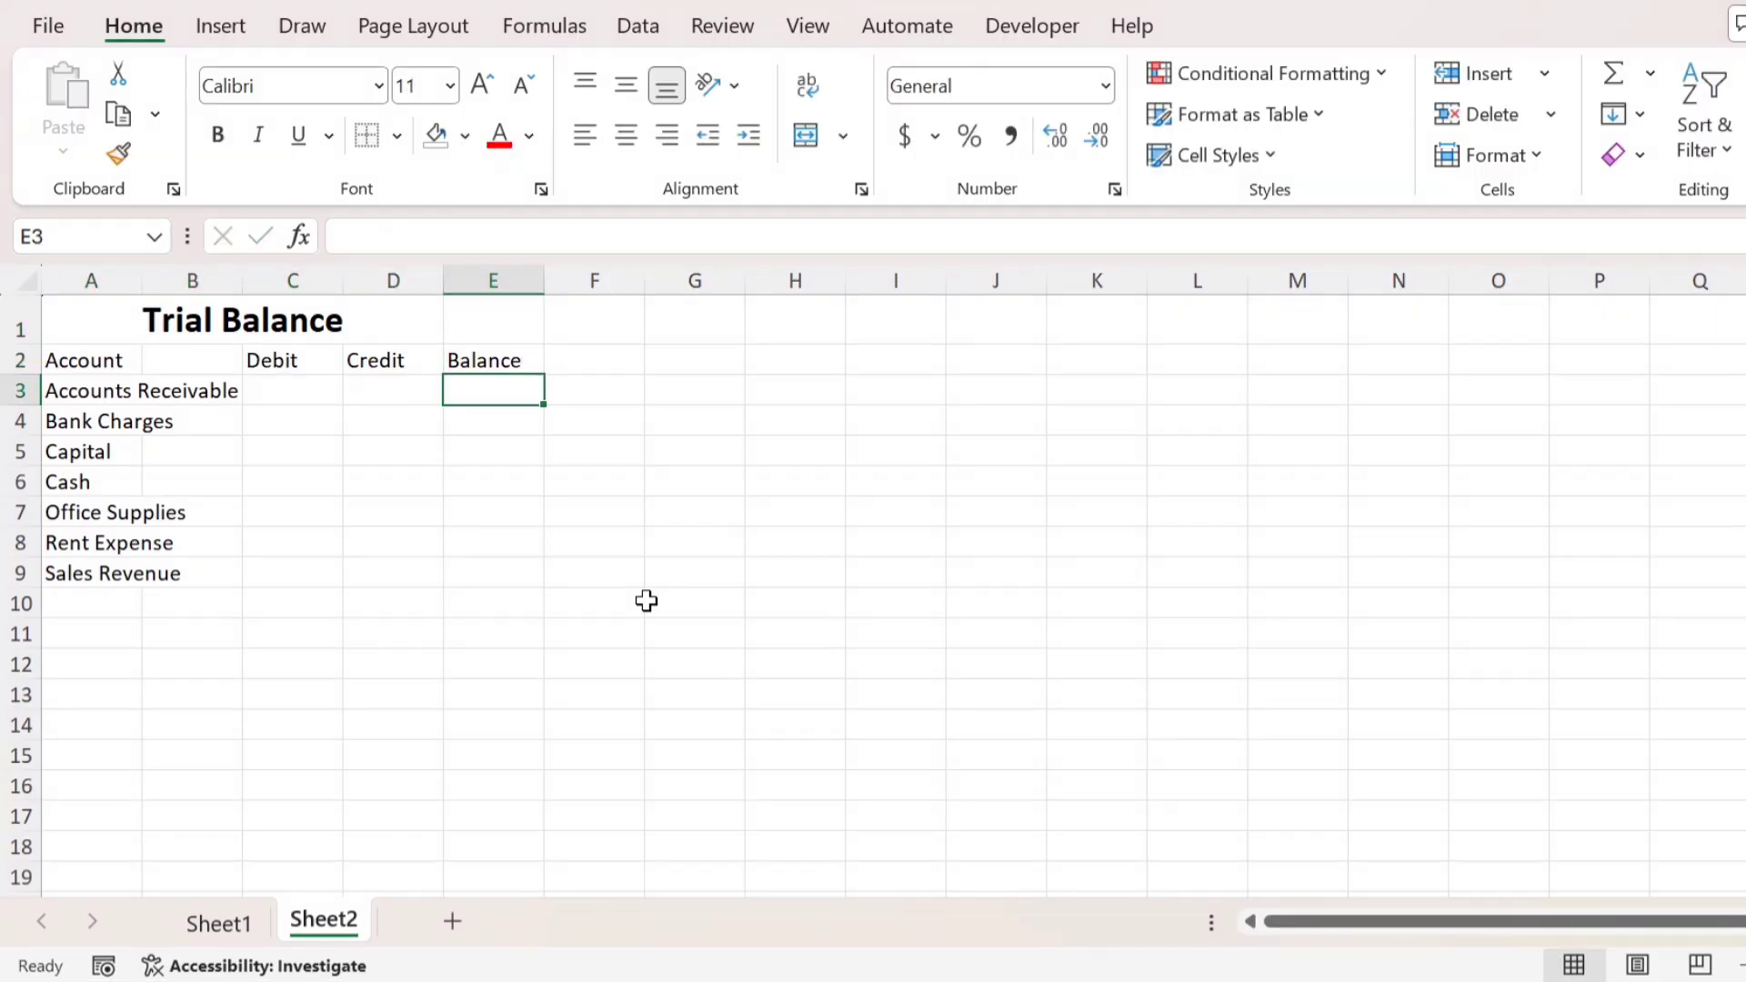
- Make the Trial Balance header row A2:E2 bold and give it a blue fill
drag(113, 363, 464, 345)
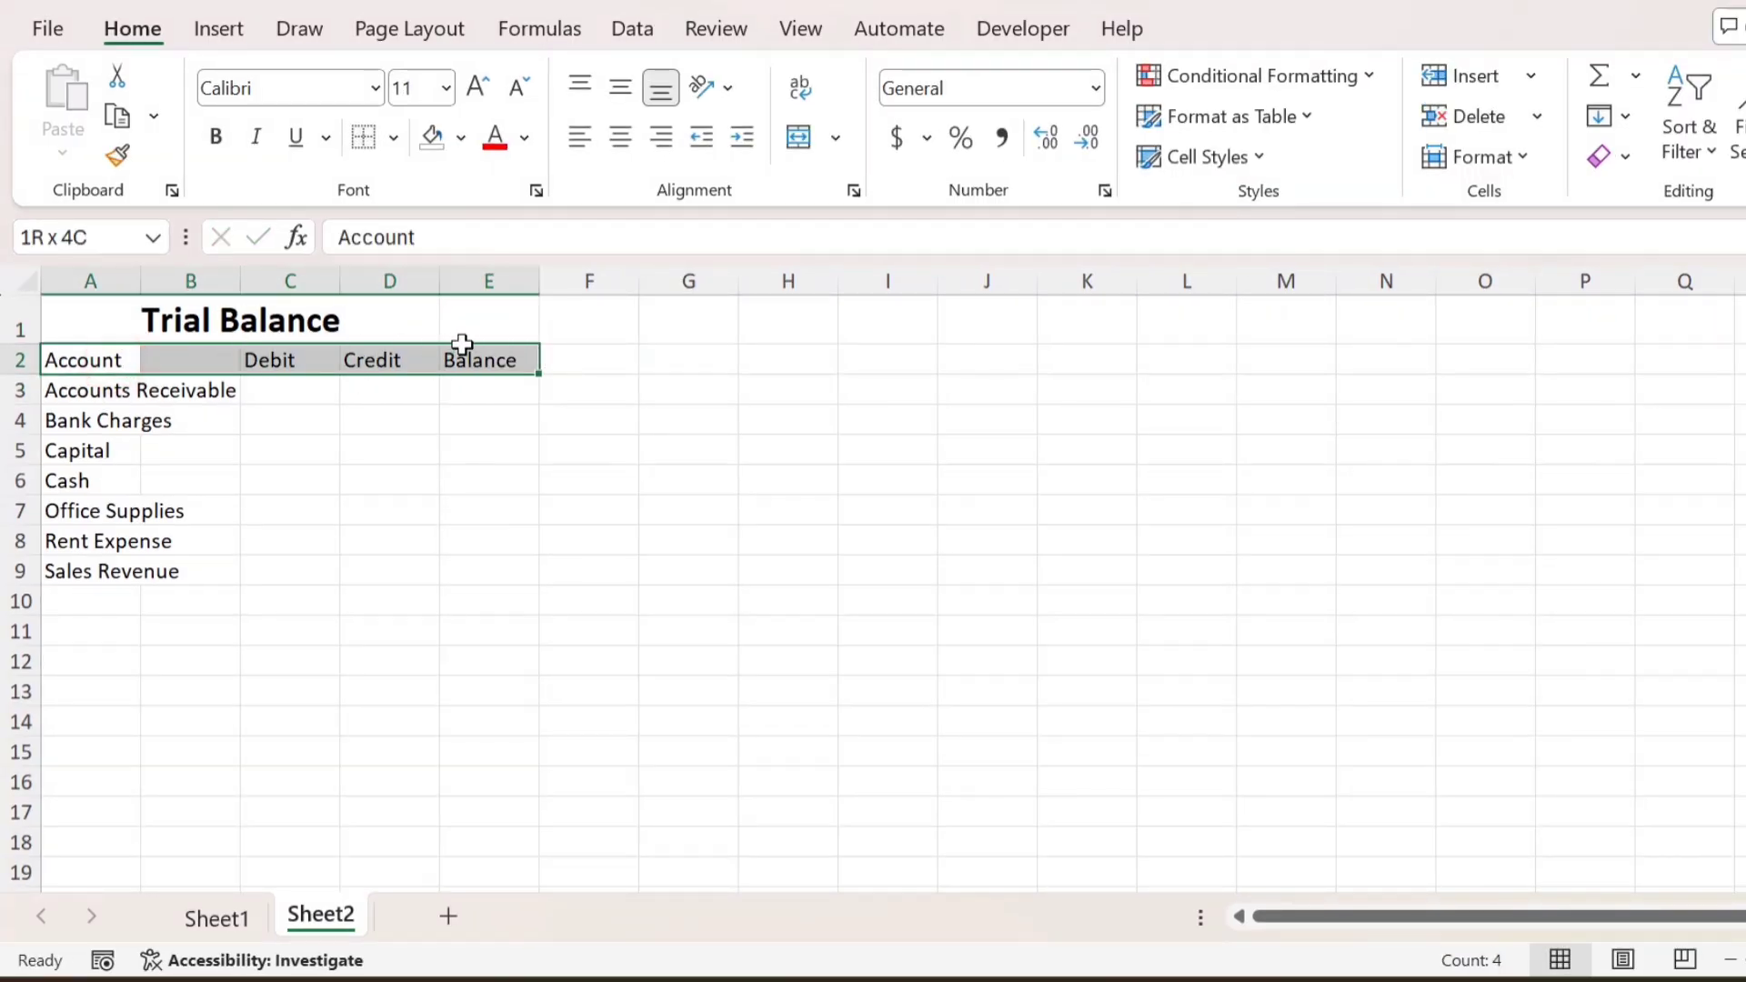
click(219, 140)
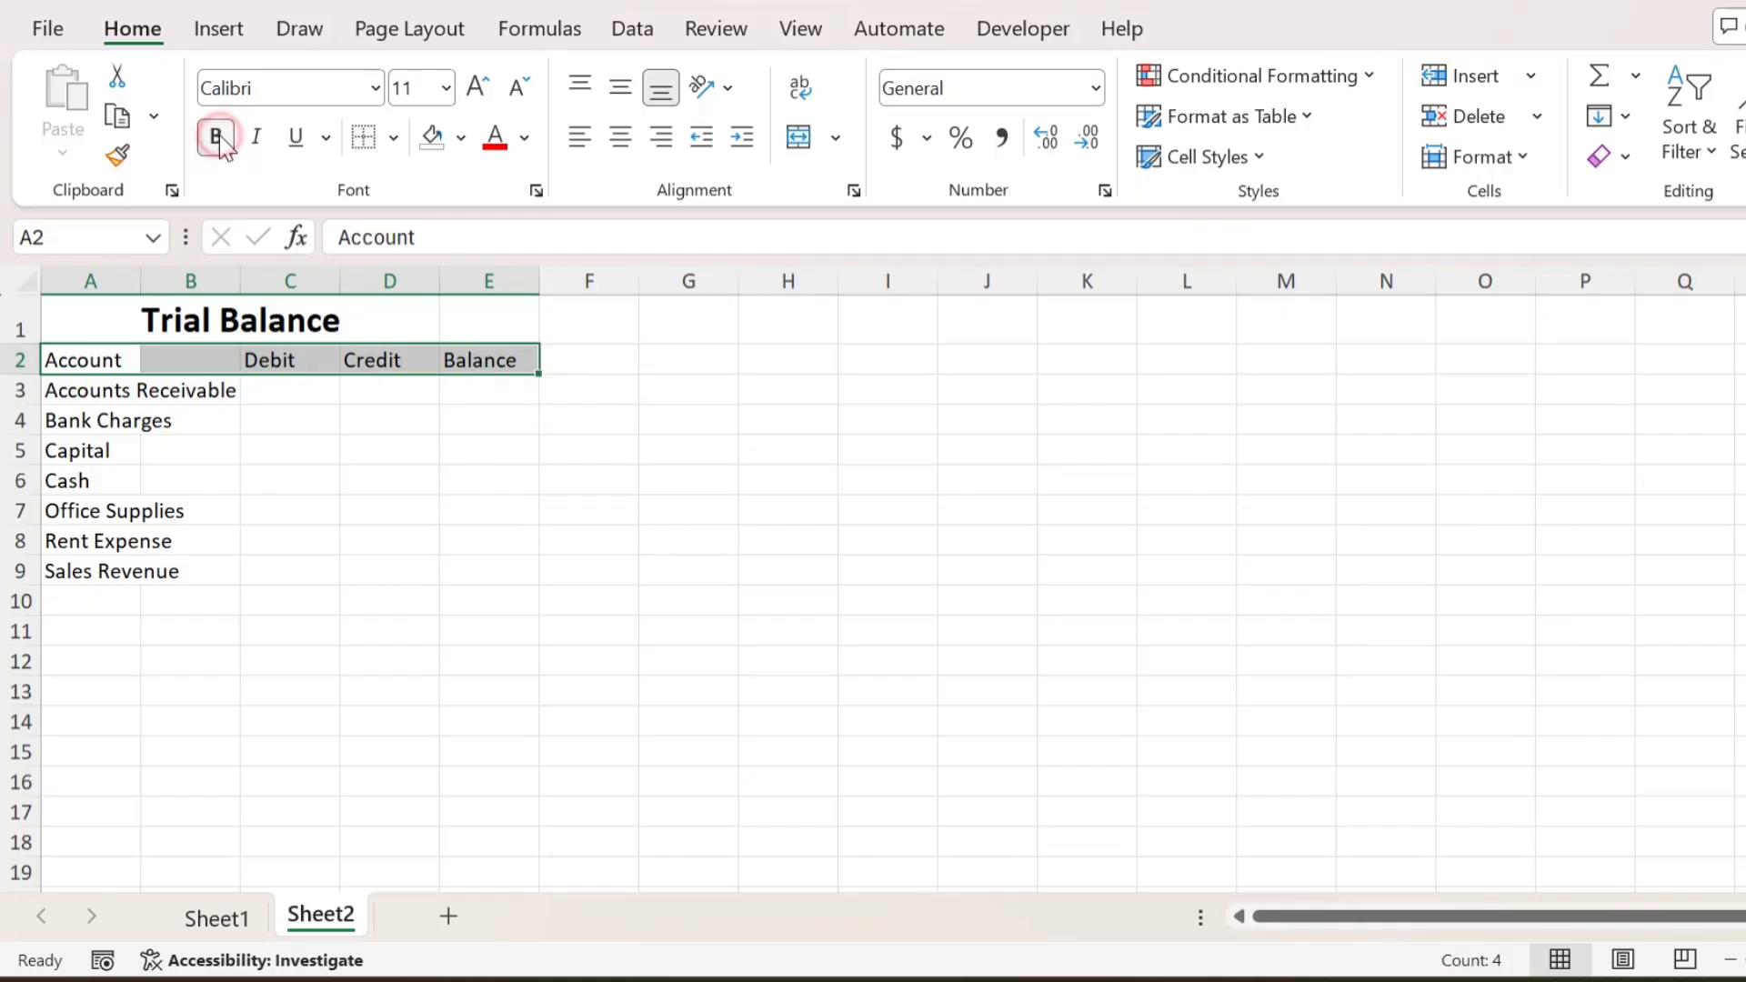
click(454, 141)
click(607, 309)
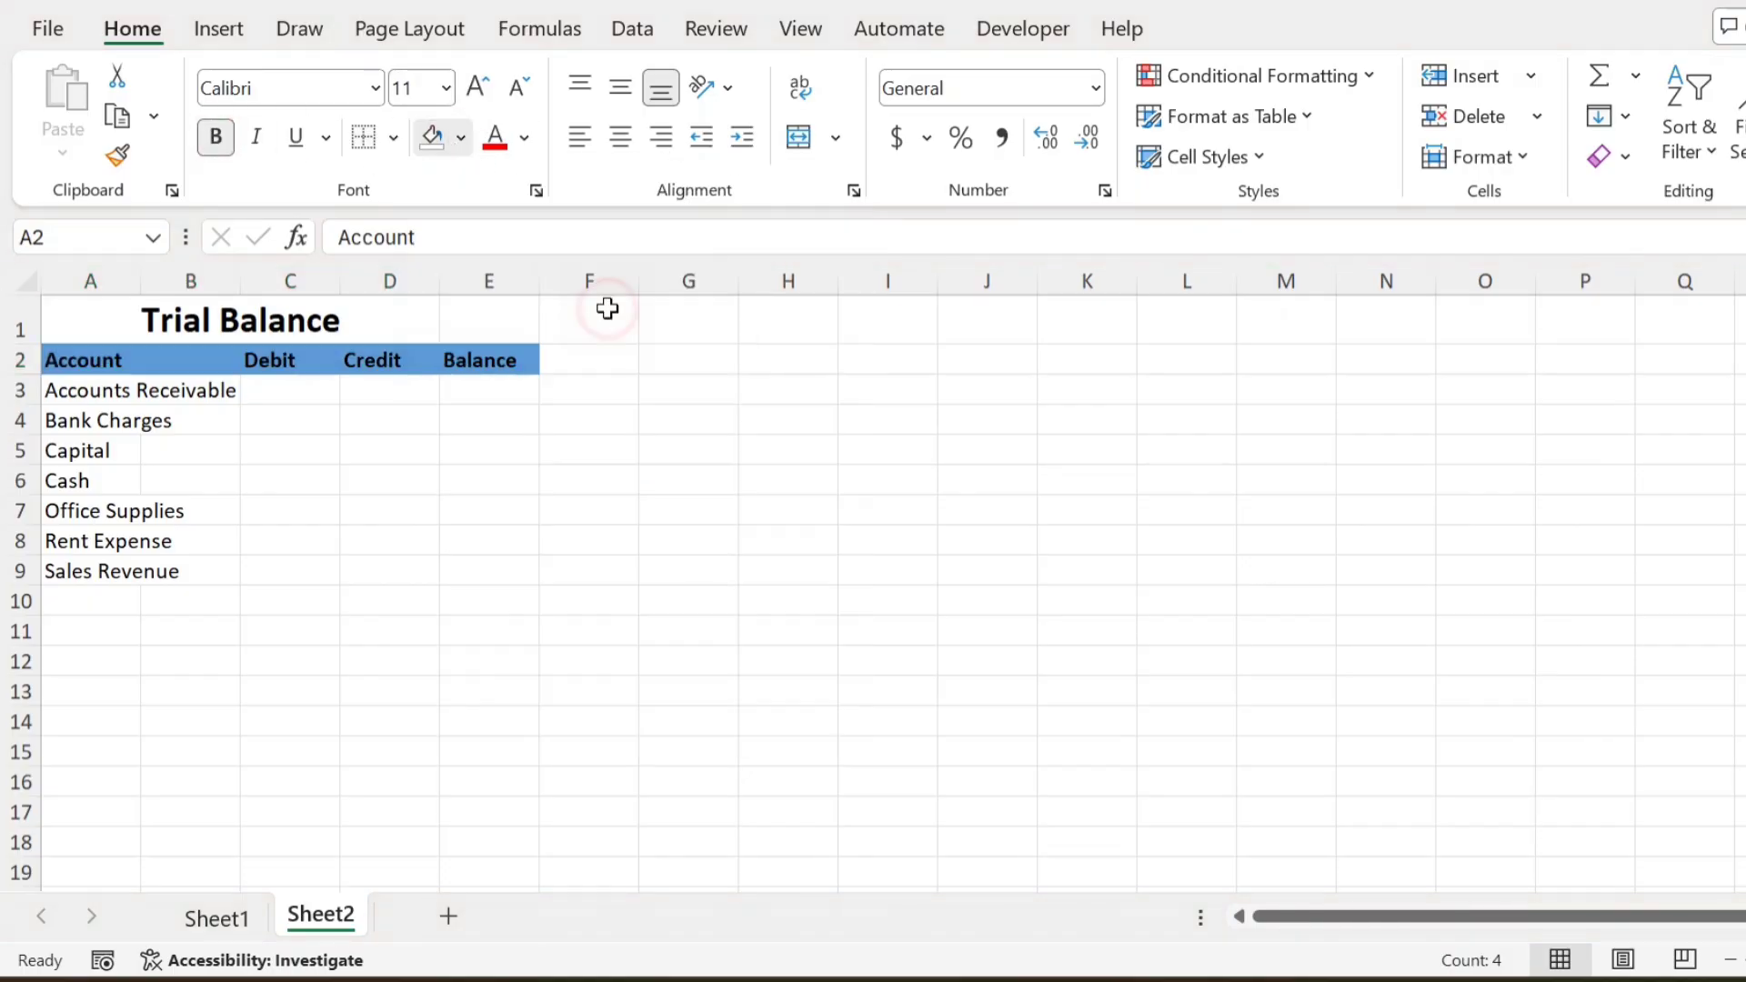
- Give the Trial Balance header row A2:E2 a white font colour and increase the height of row 2
click(524, 137)
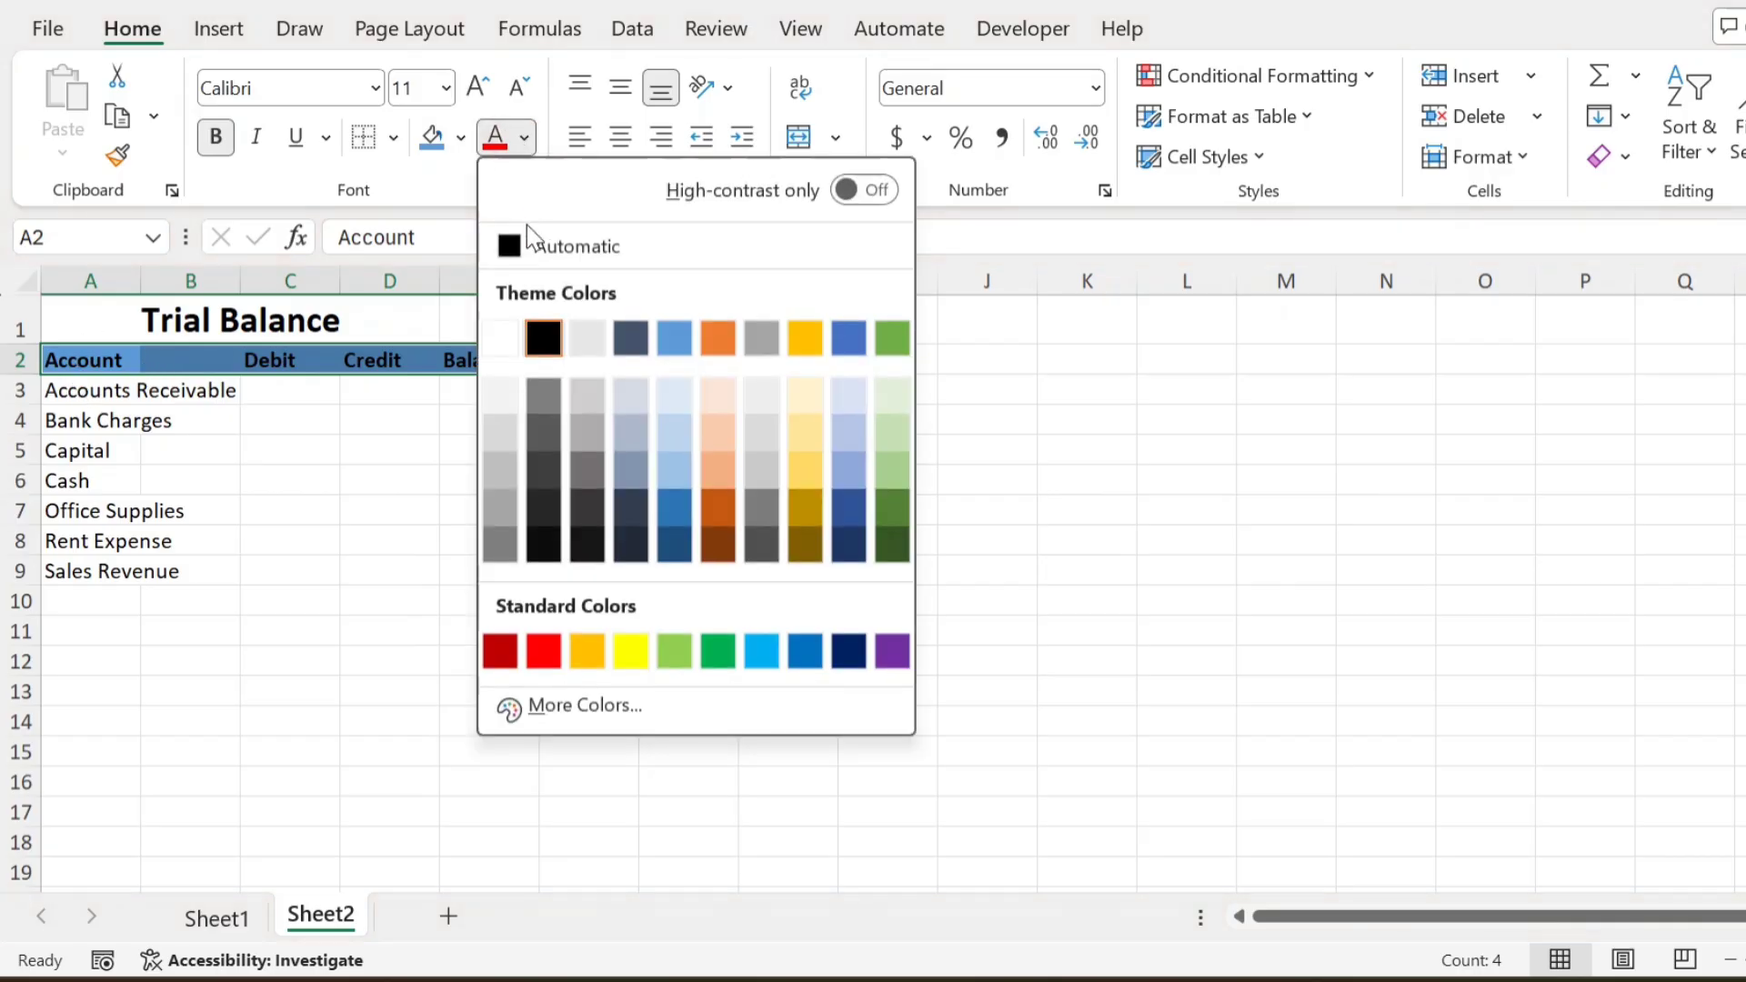
click(501, 338)
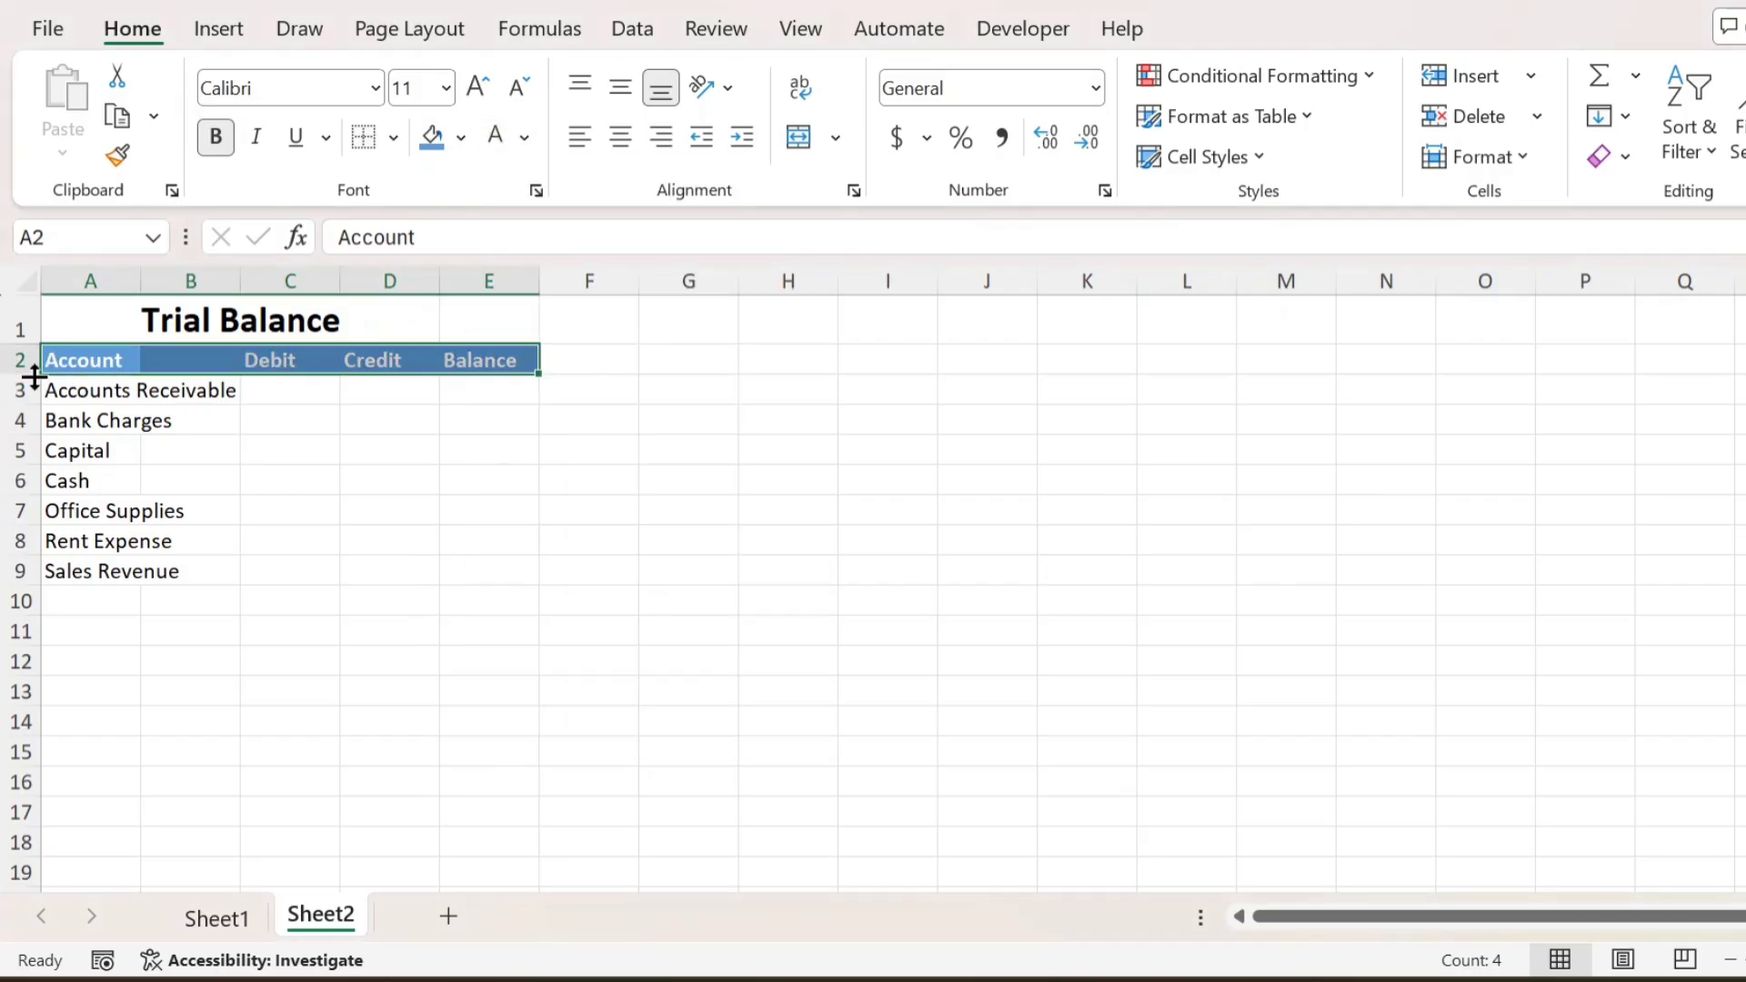
drag(34, 376, 34, 410)
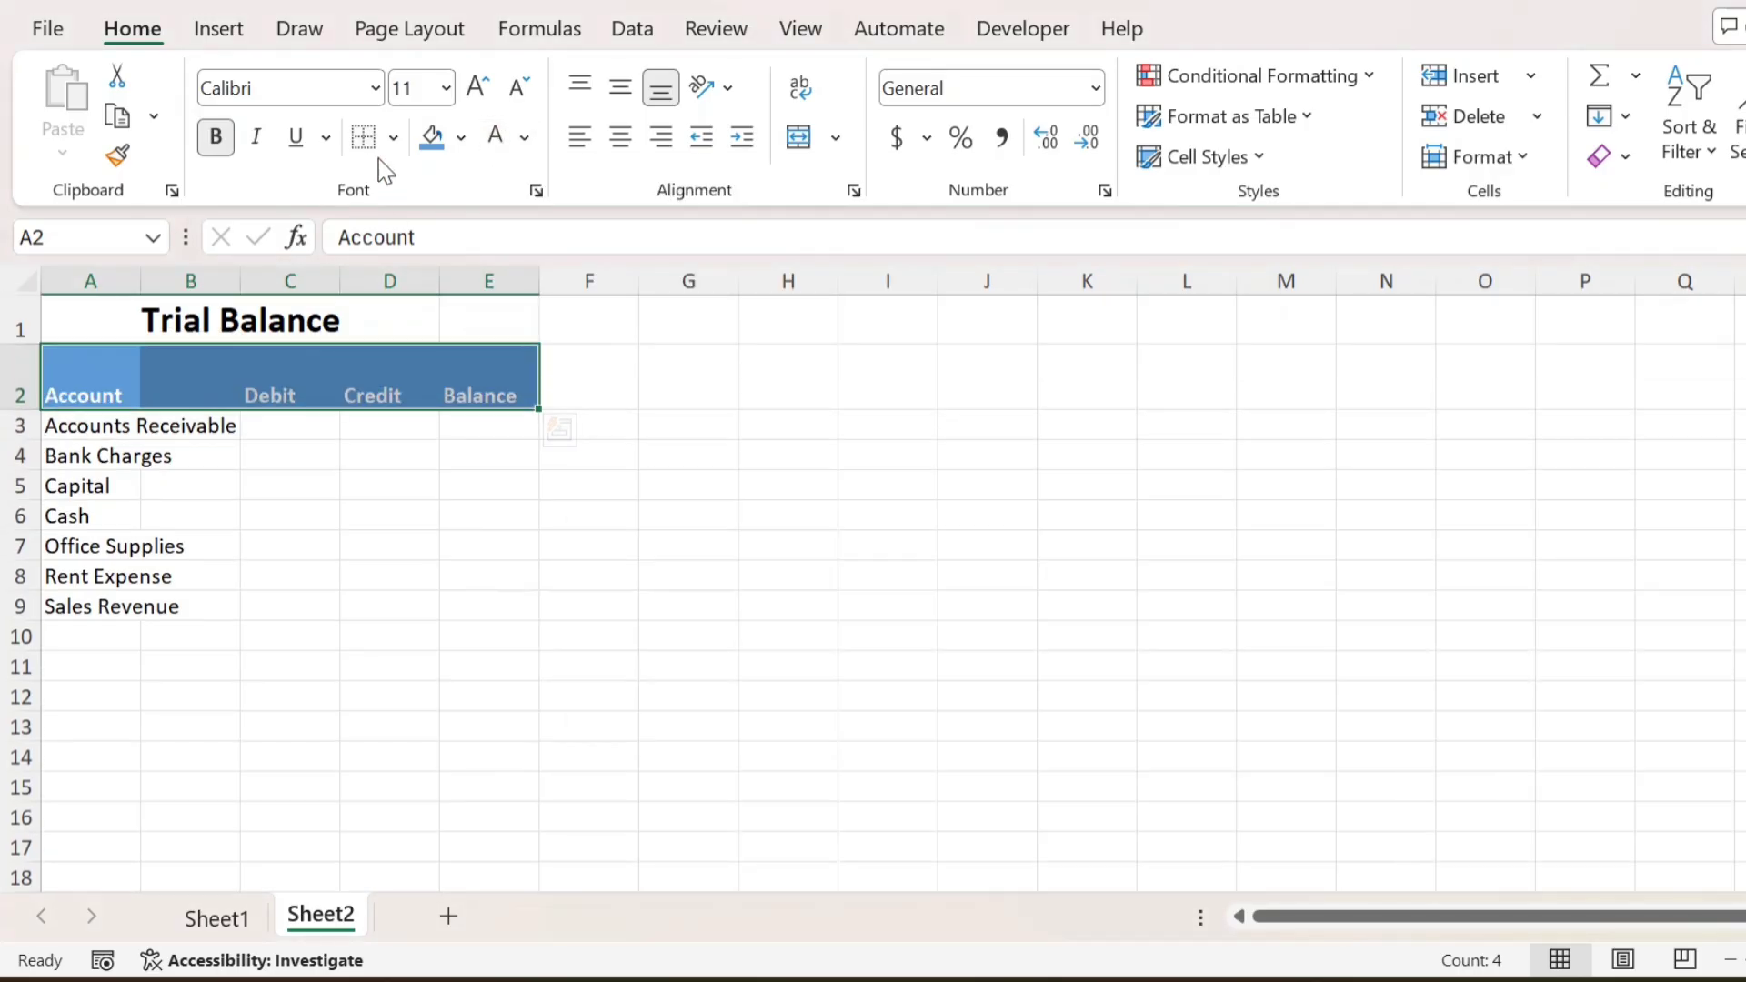
- Centre the header labels in A2:E2 both vertically and horizontally
click(621, 88)
click(620, 137)
click(451, 397)
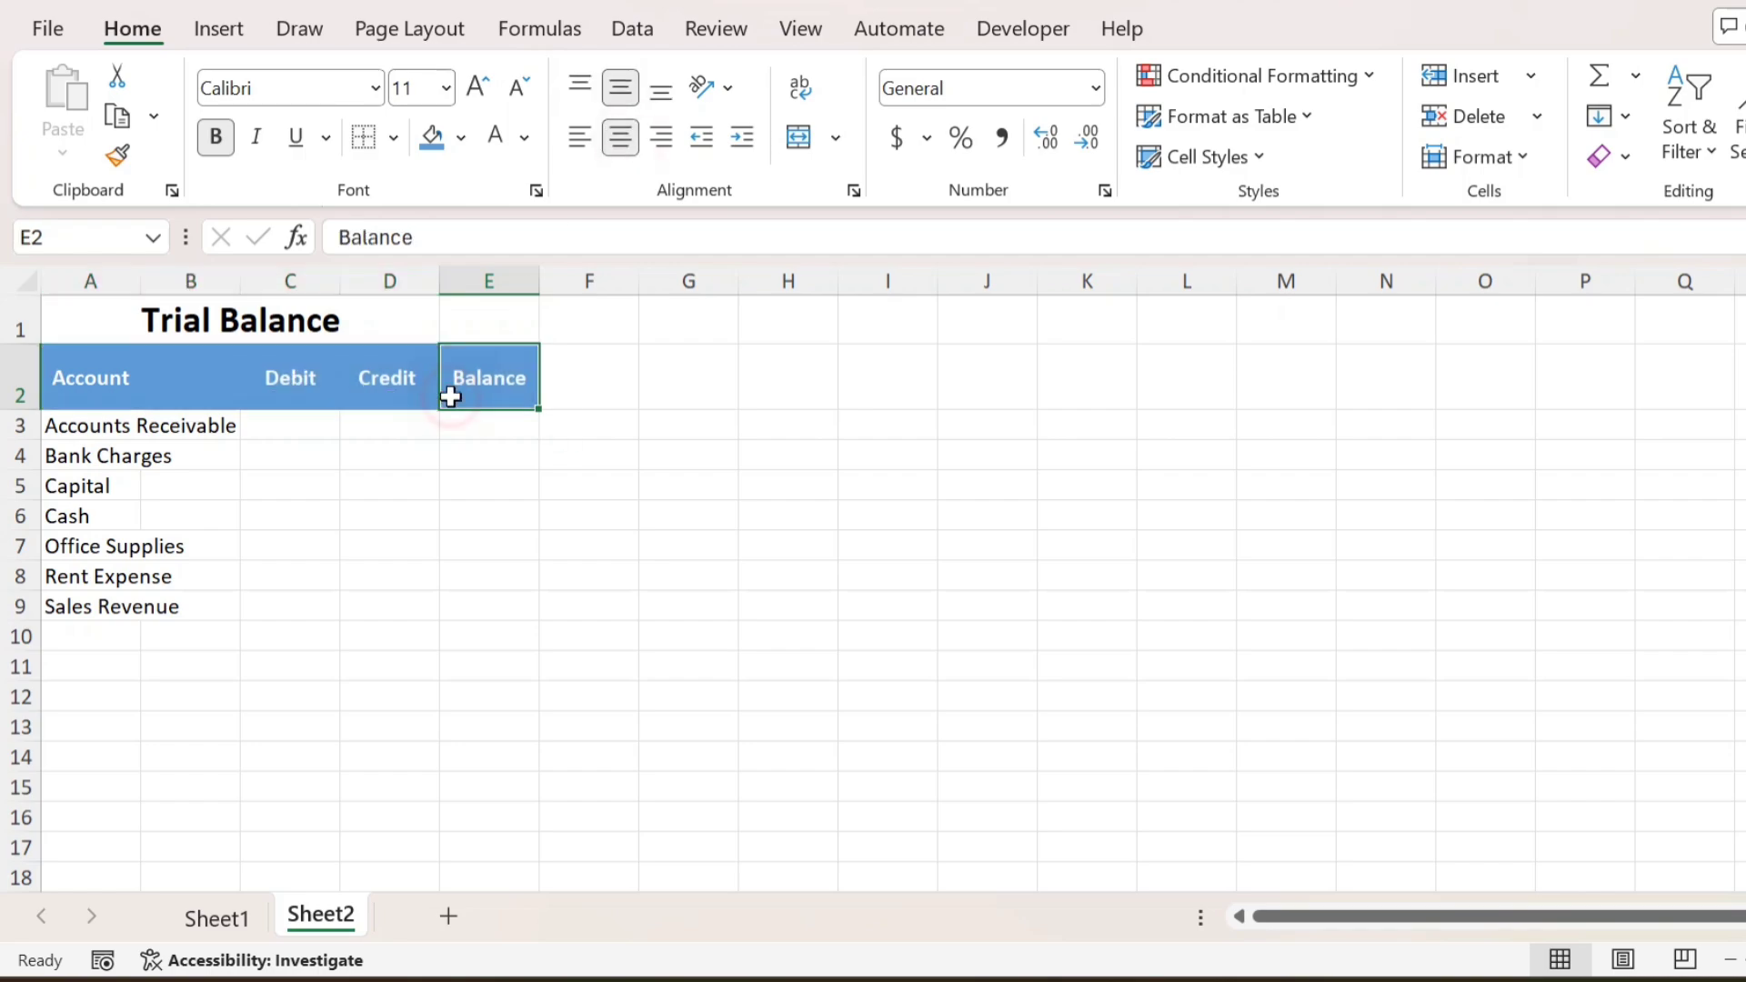
- Start a SUMIFS formula in C3 of Sheet2 with the journal column Table1[Debit] as the sum range
click(311, 422)
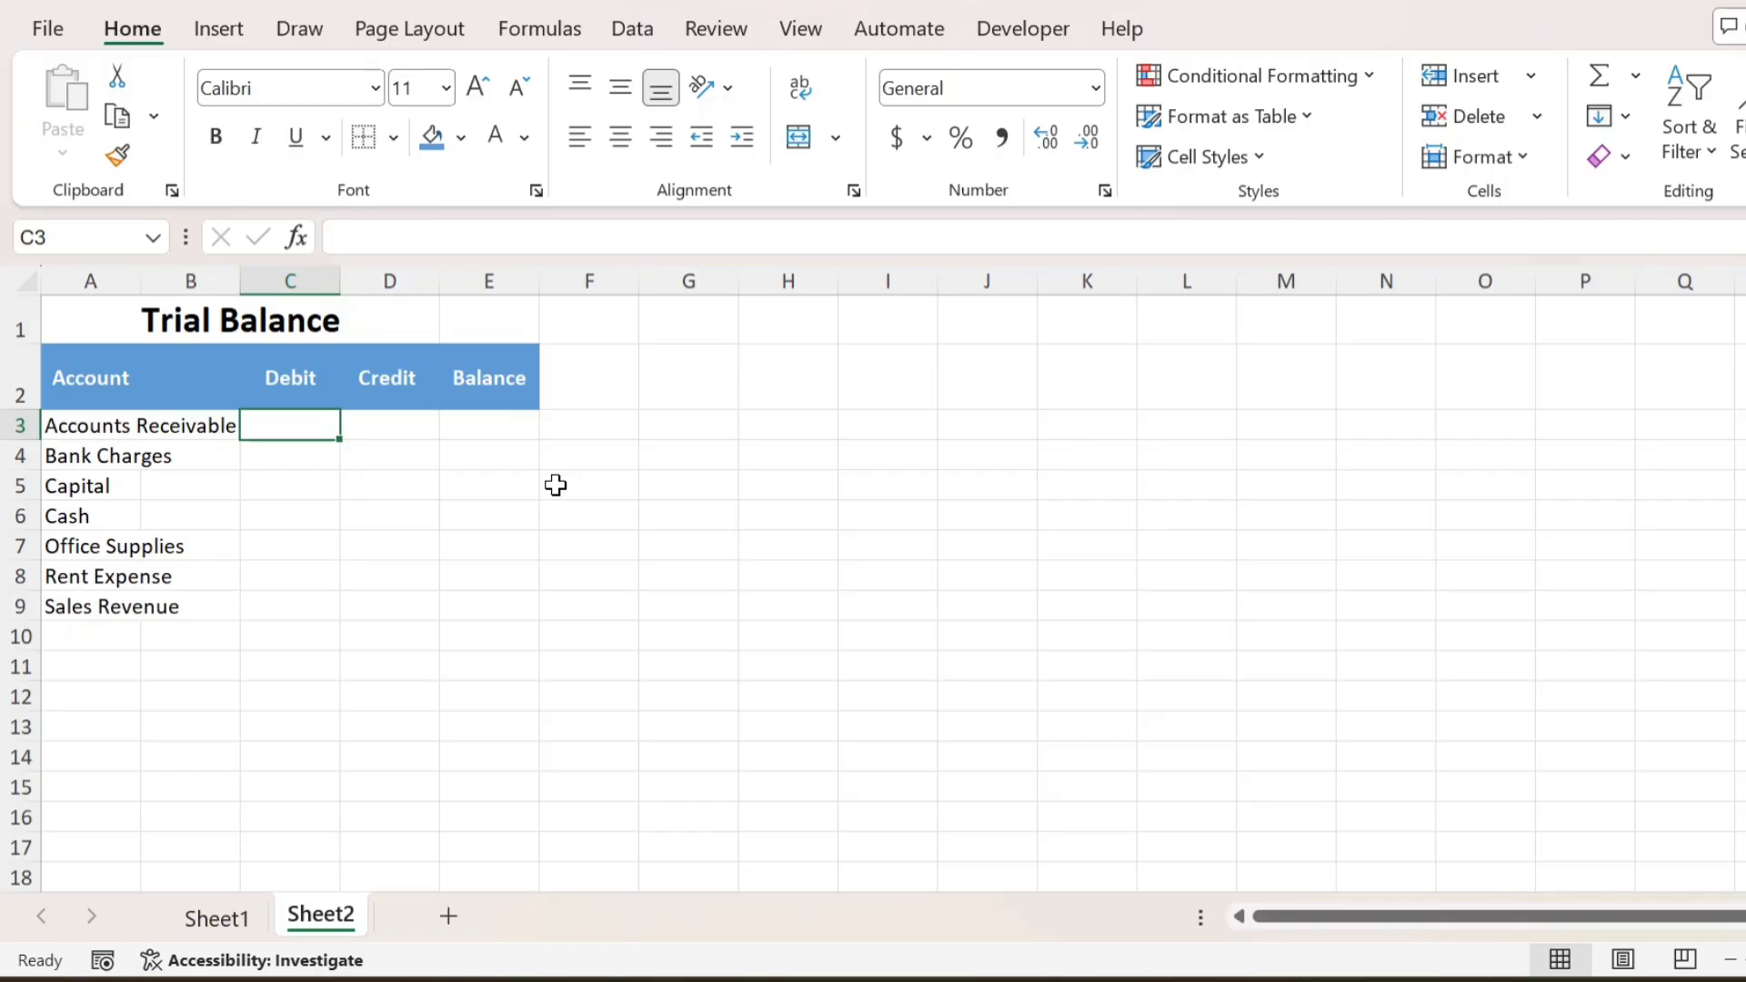
text(=)
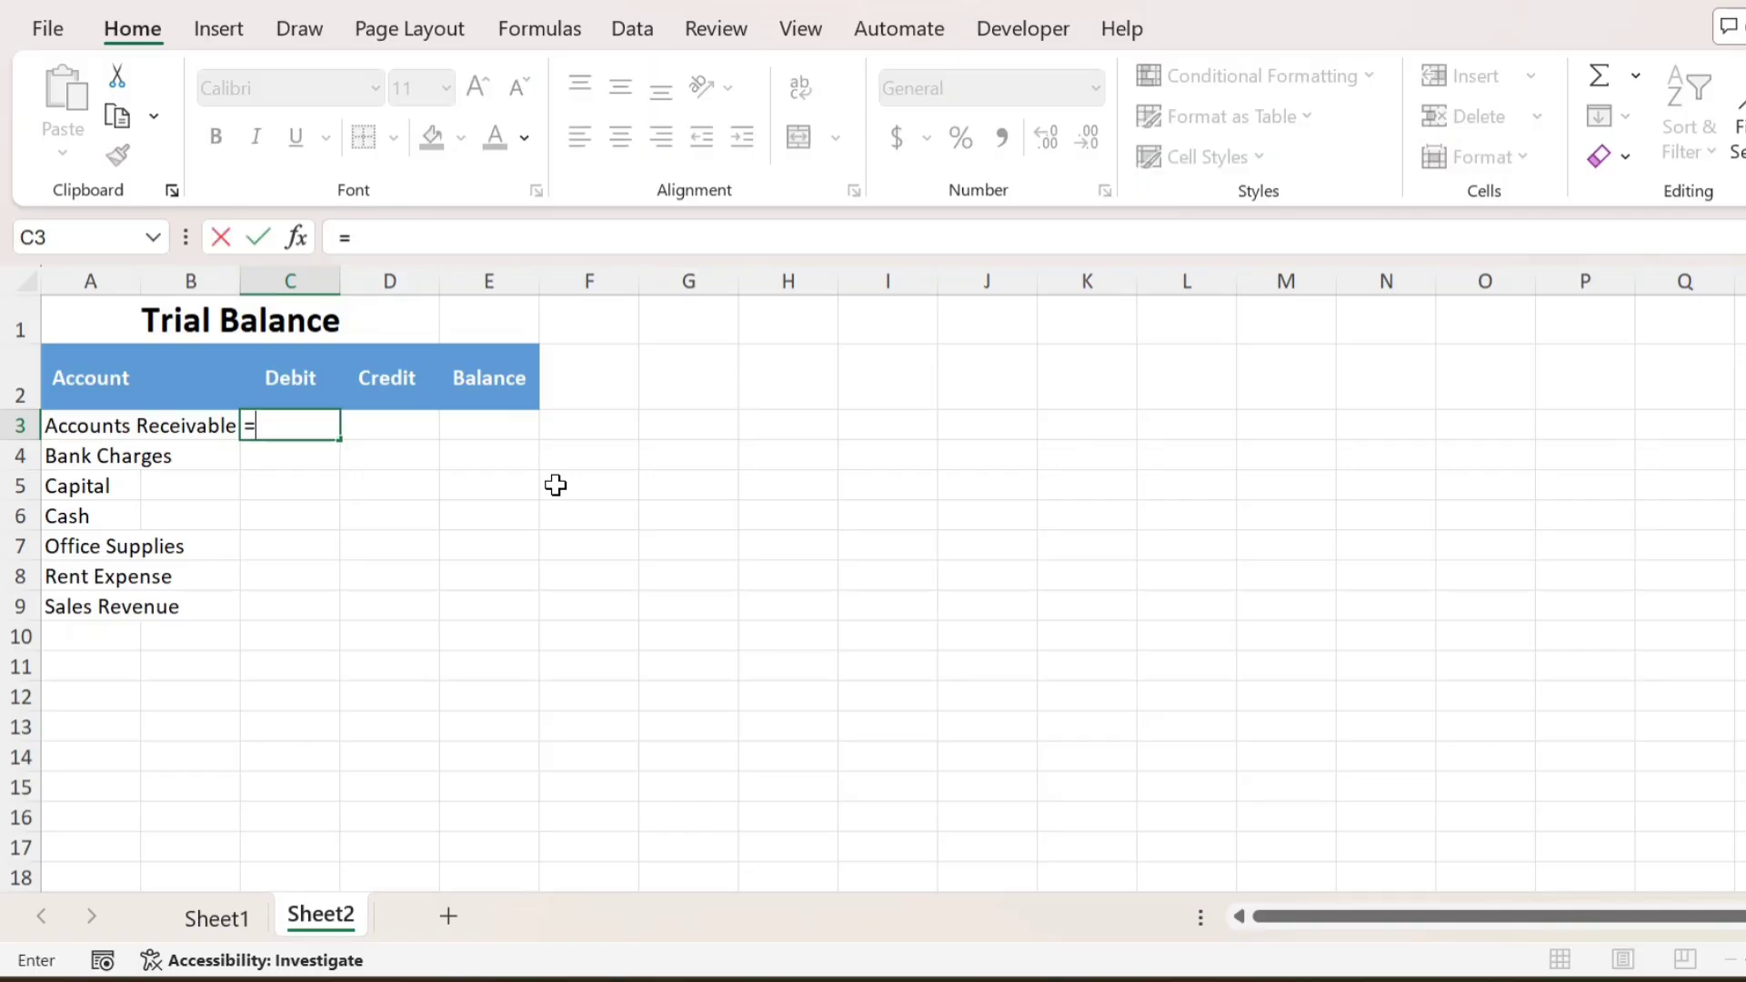
text(sumifs)
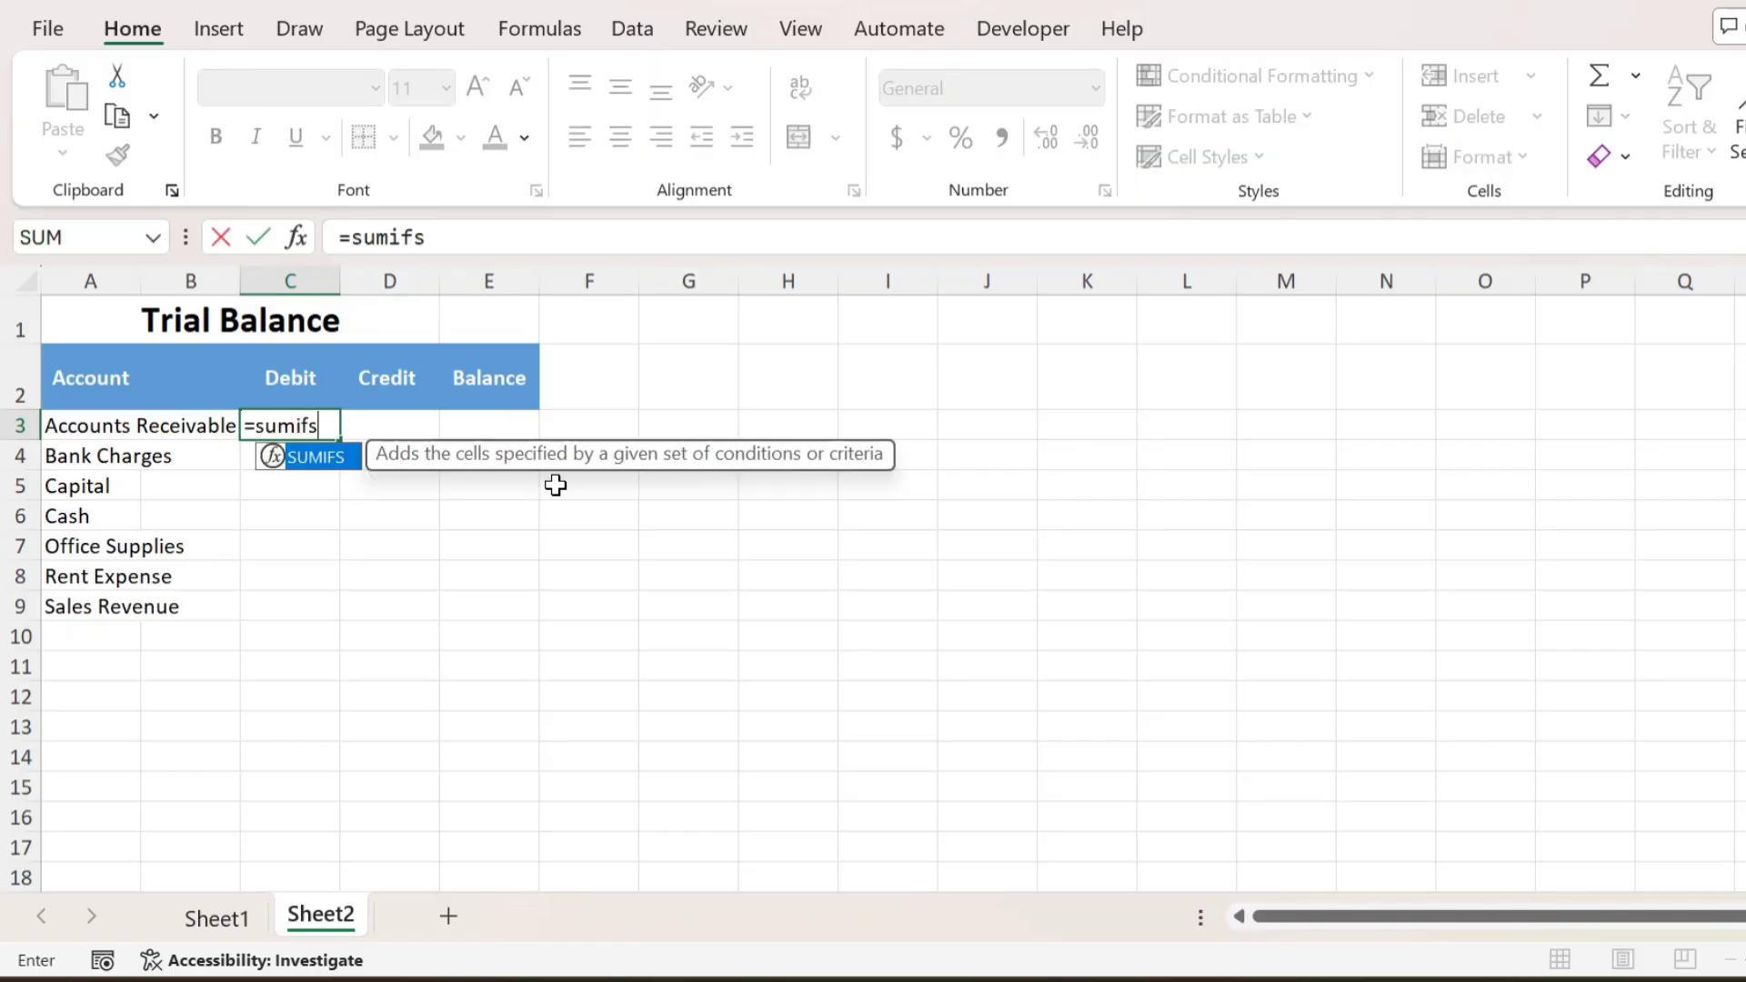
key(Tab)
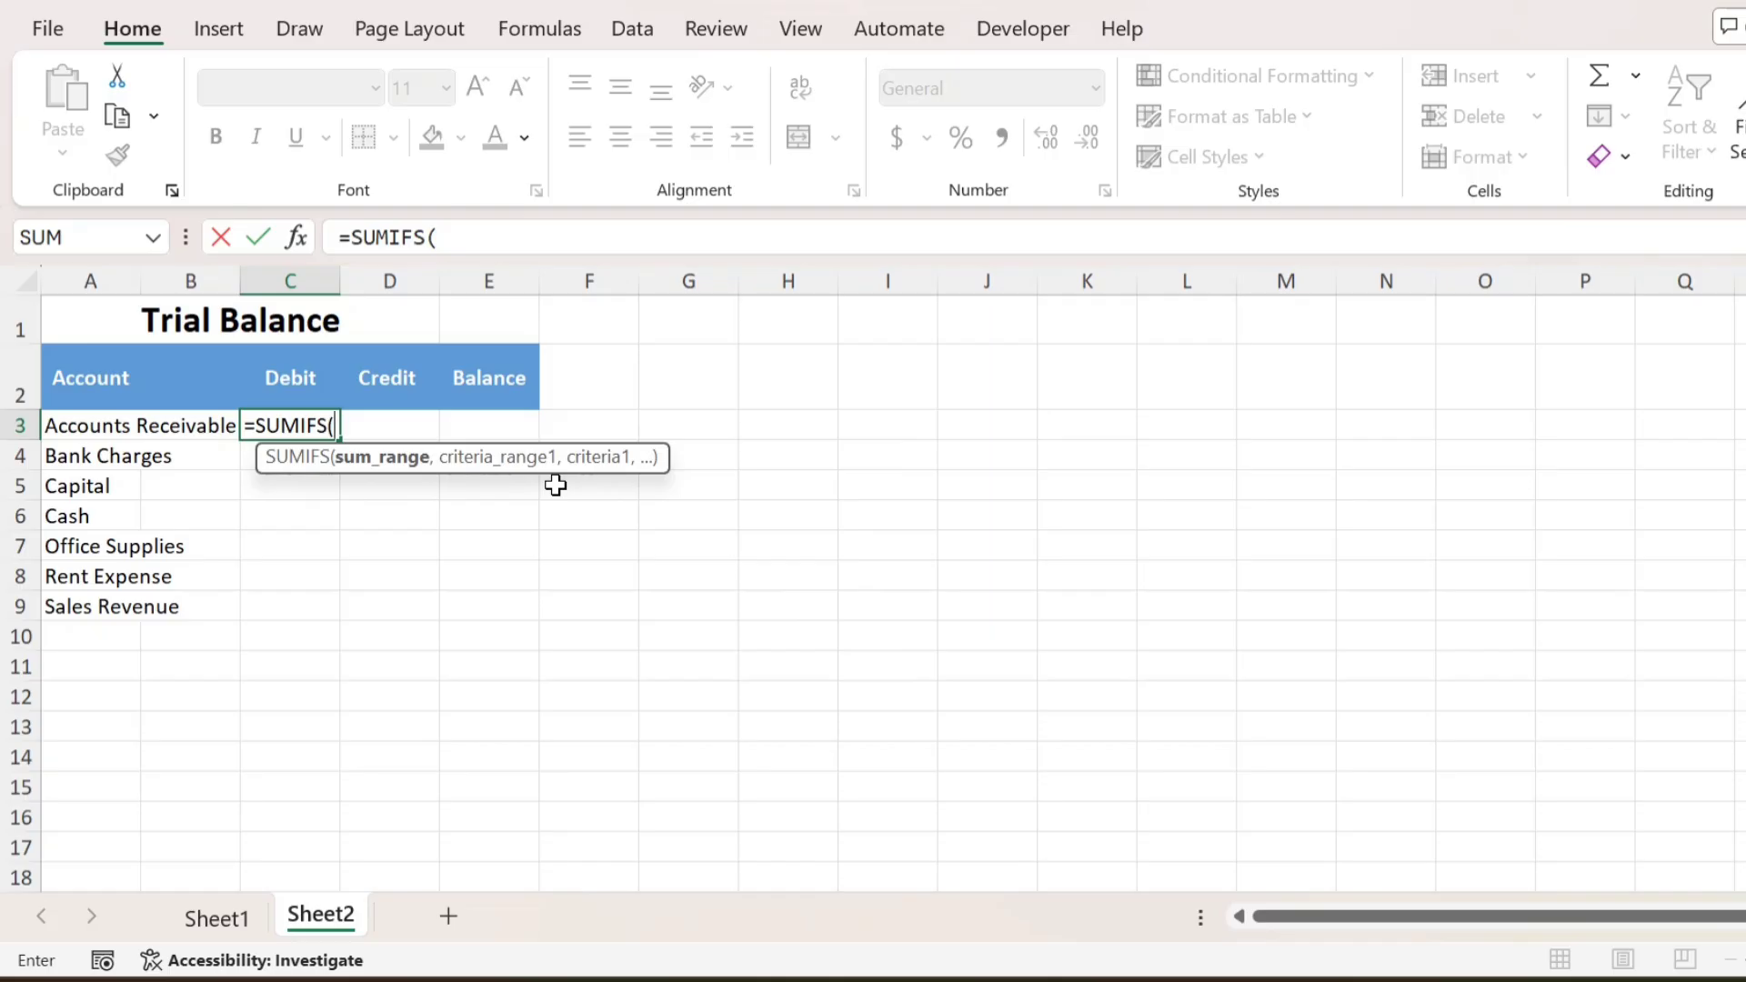
key(ctrl+Page_Up)
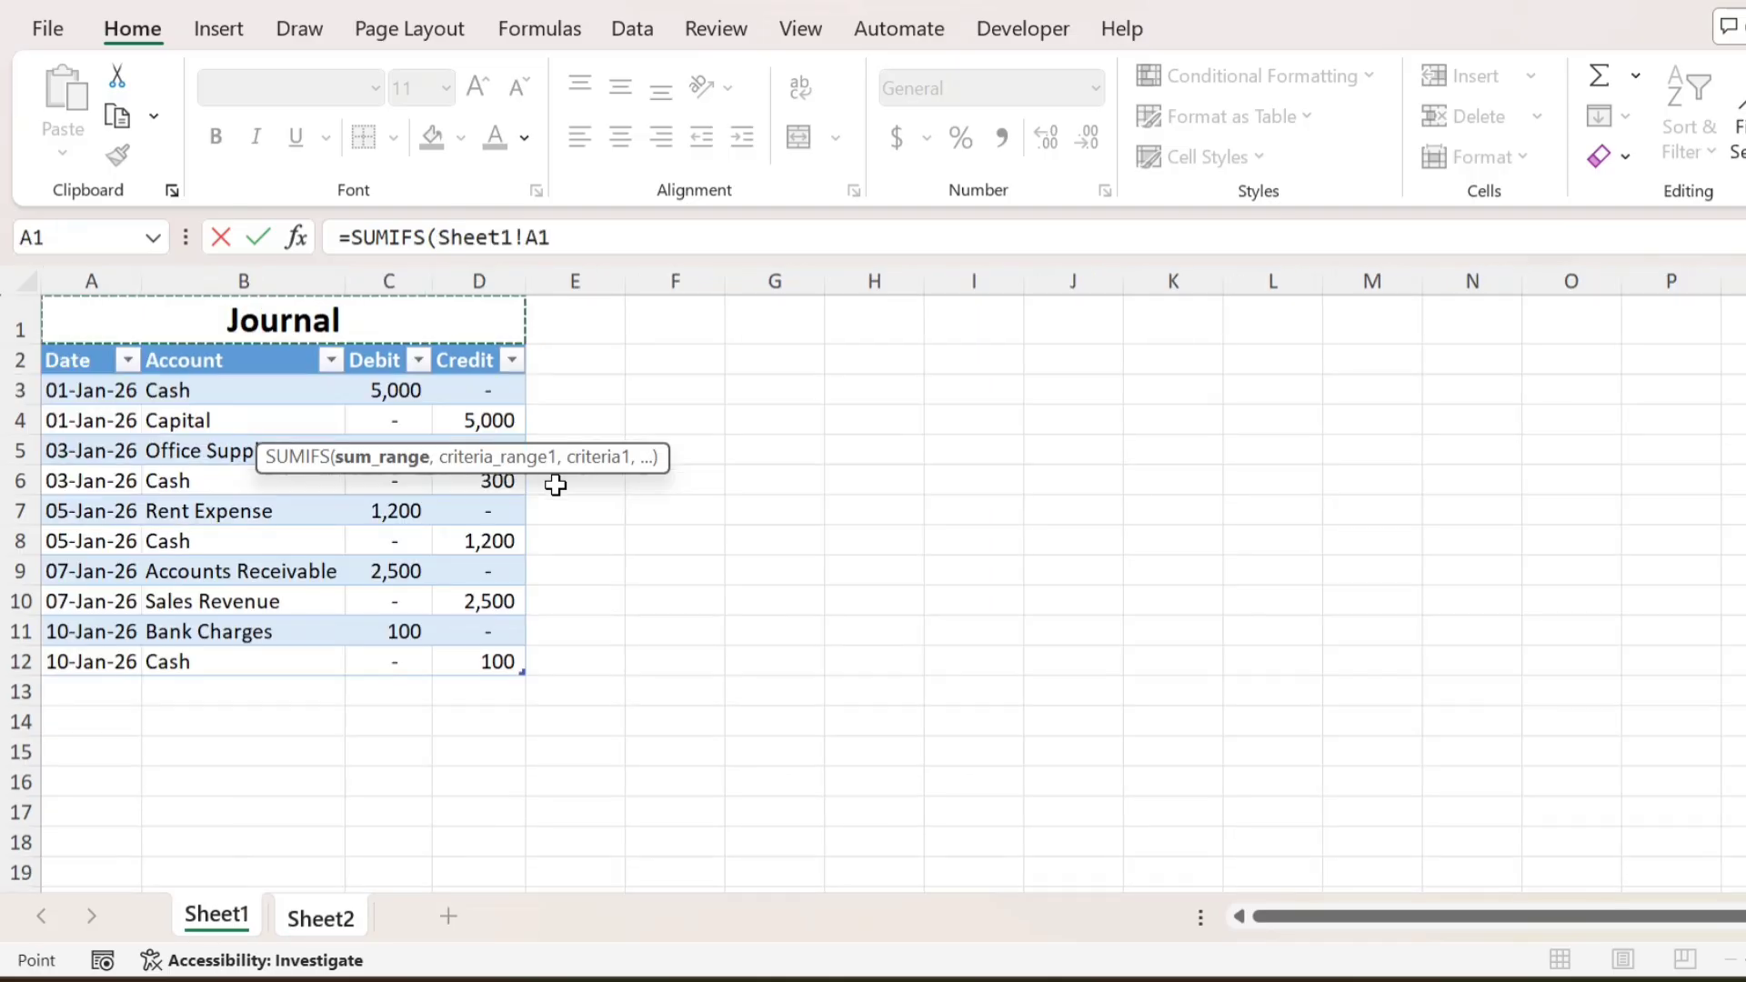
key(Down)
key(Down)
key(Right)
key(Right)
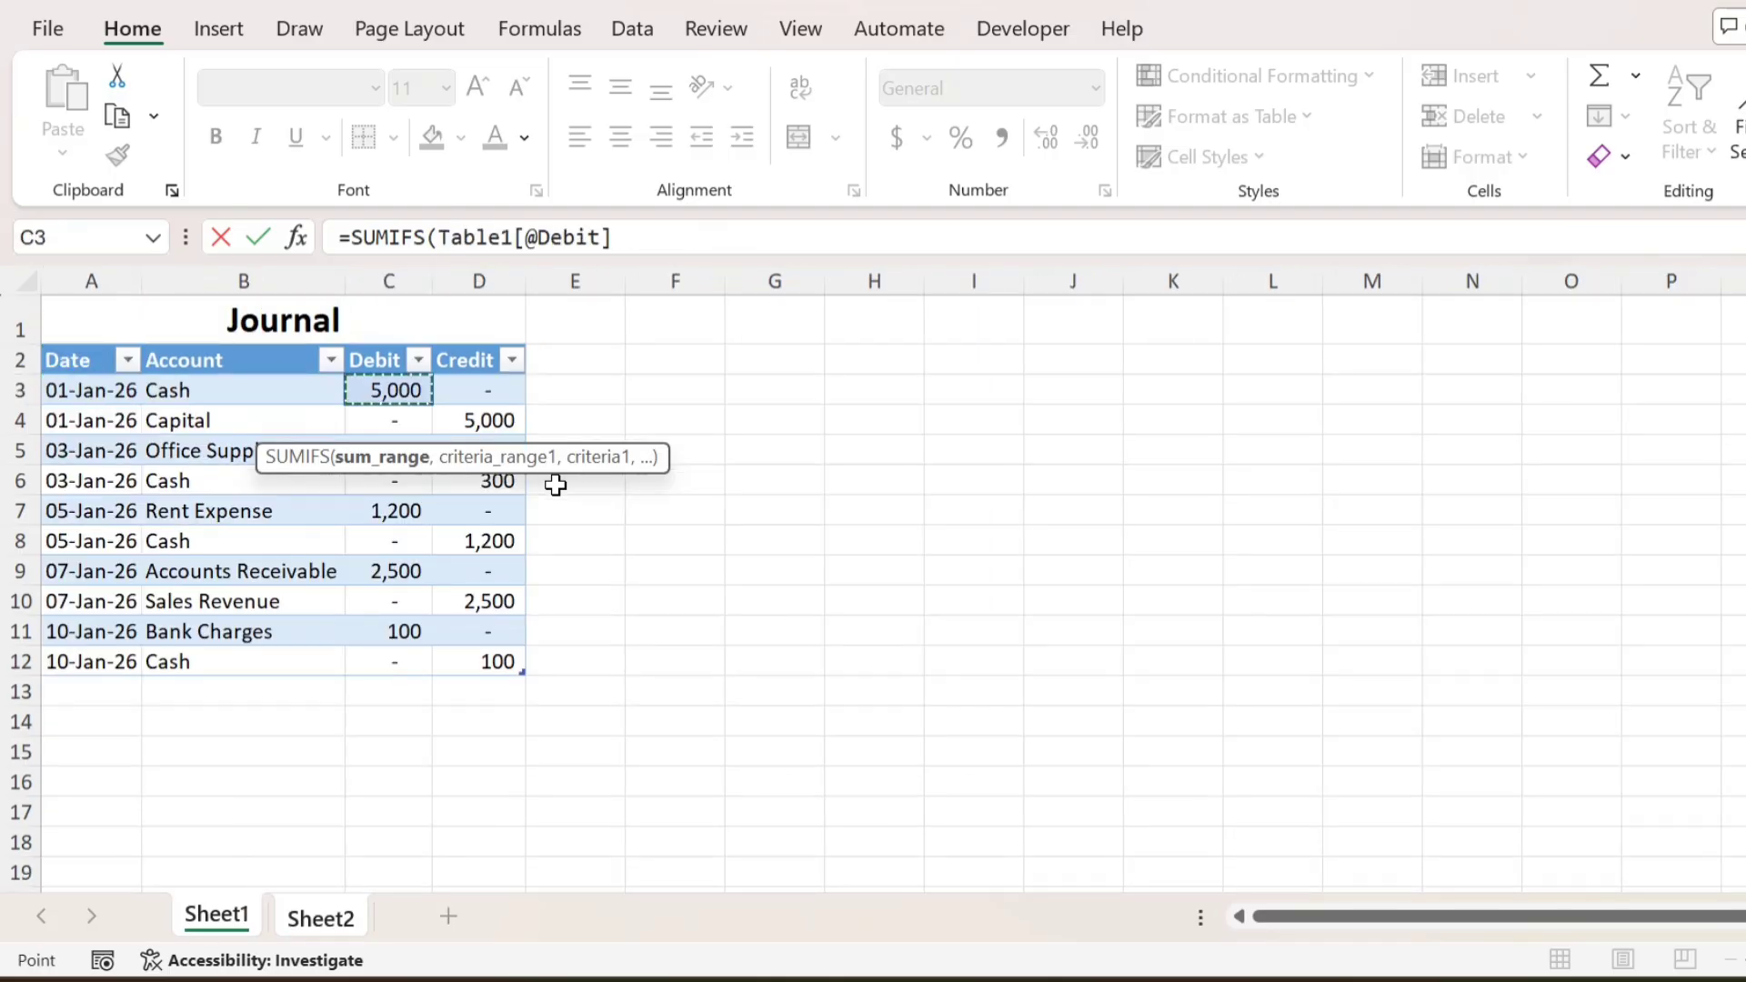
key(ctrl+shift+Down)
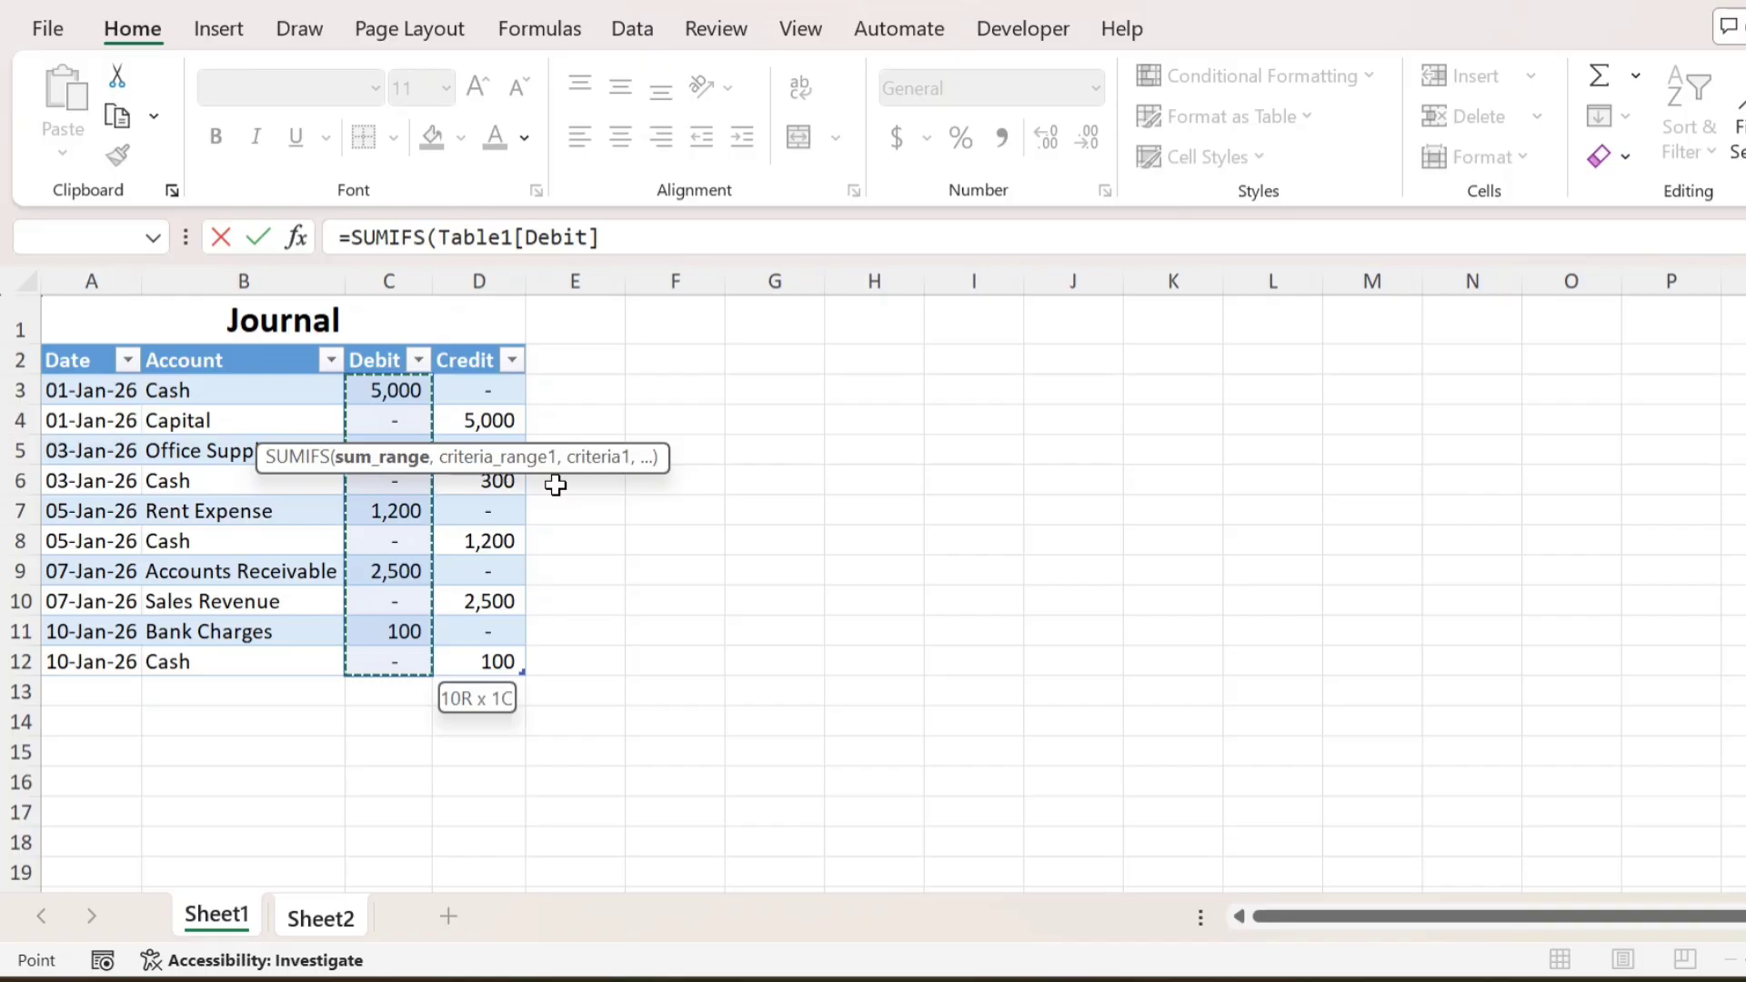
text(,)
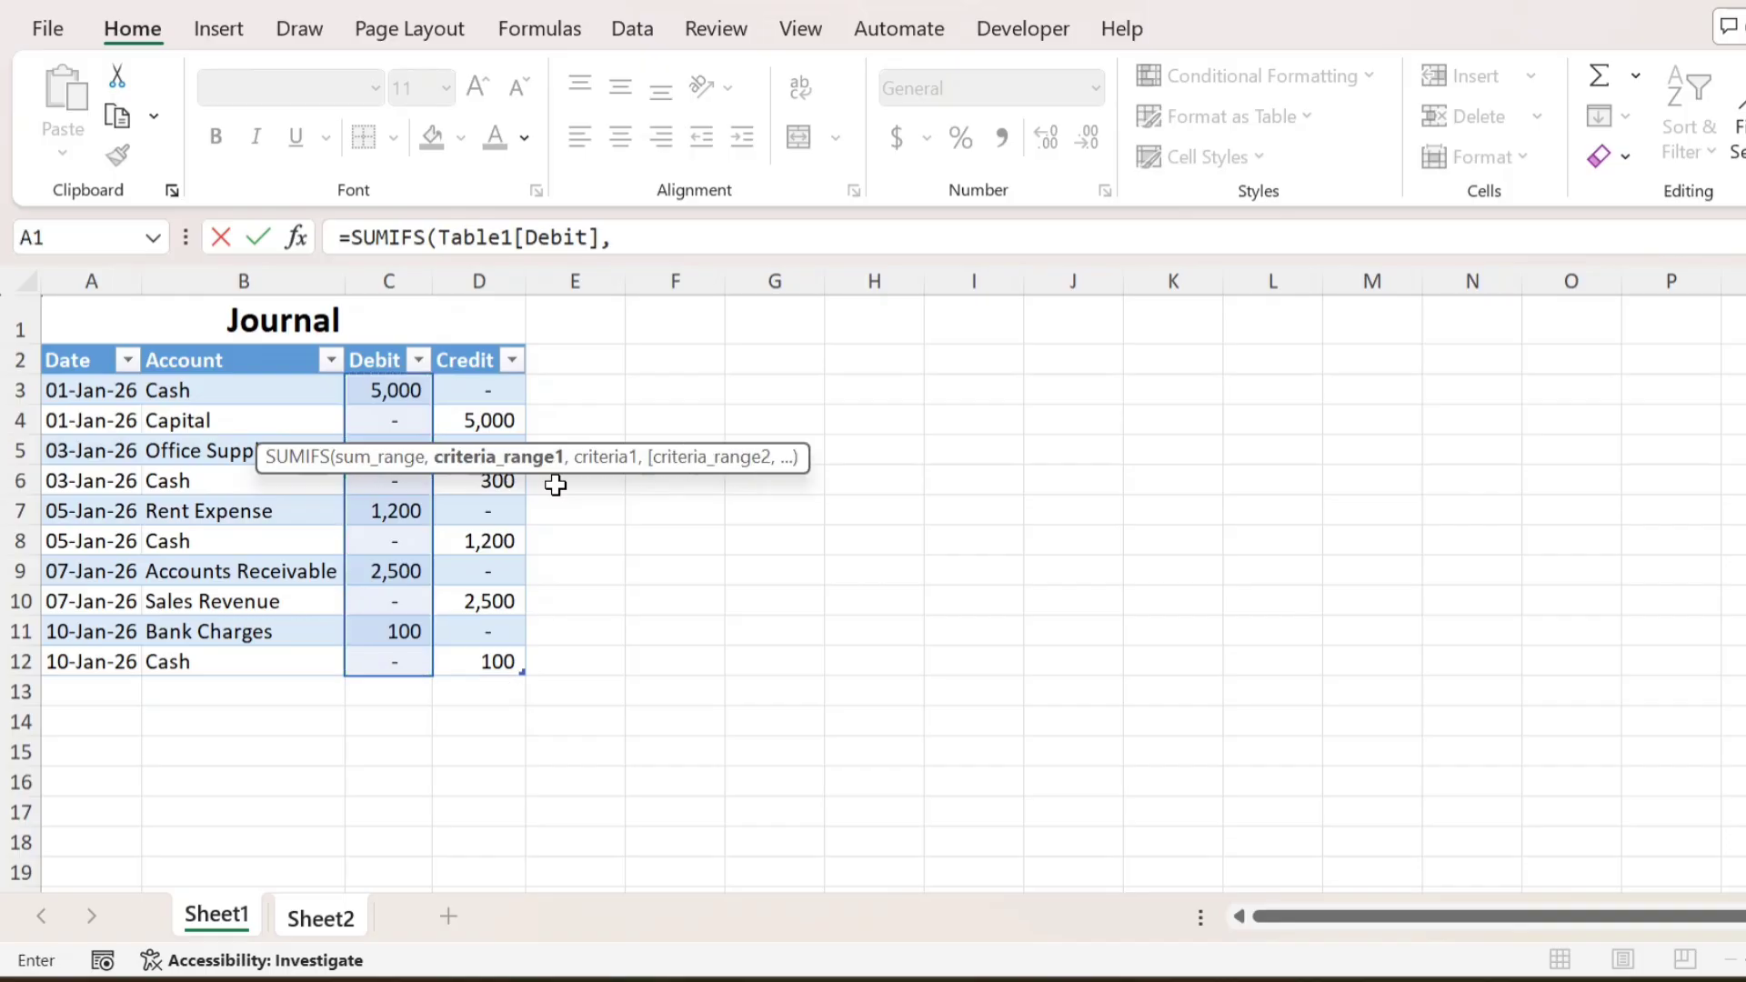
- Complete the SUMIFS formula in C3 with Table1[Account] as the criteria range and Sheet2!A3 as the criterion
key(Down)
key(Down)
key(Right)
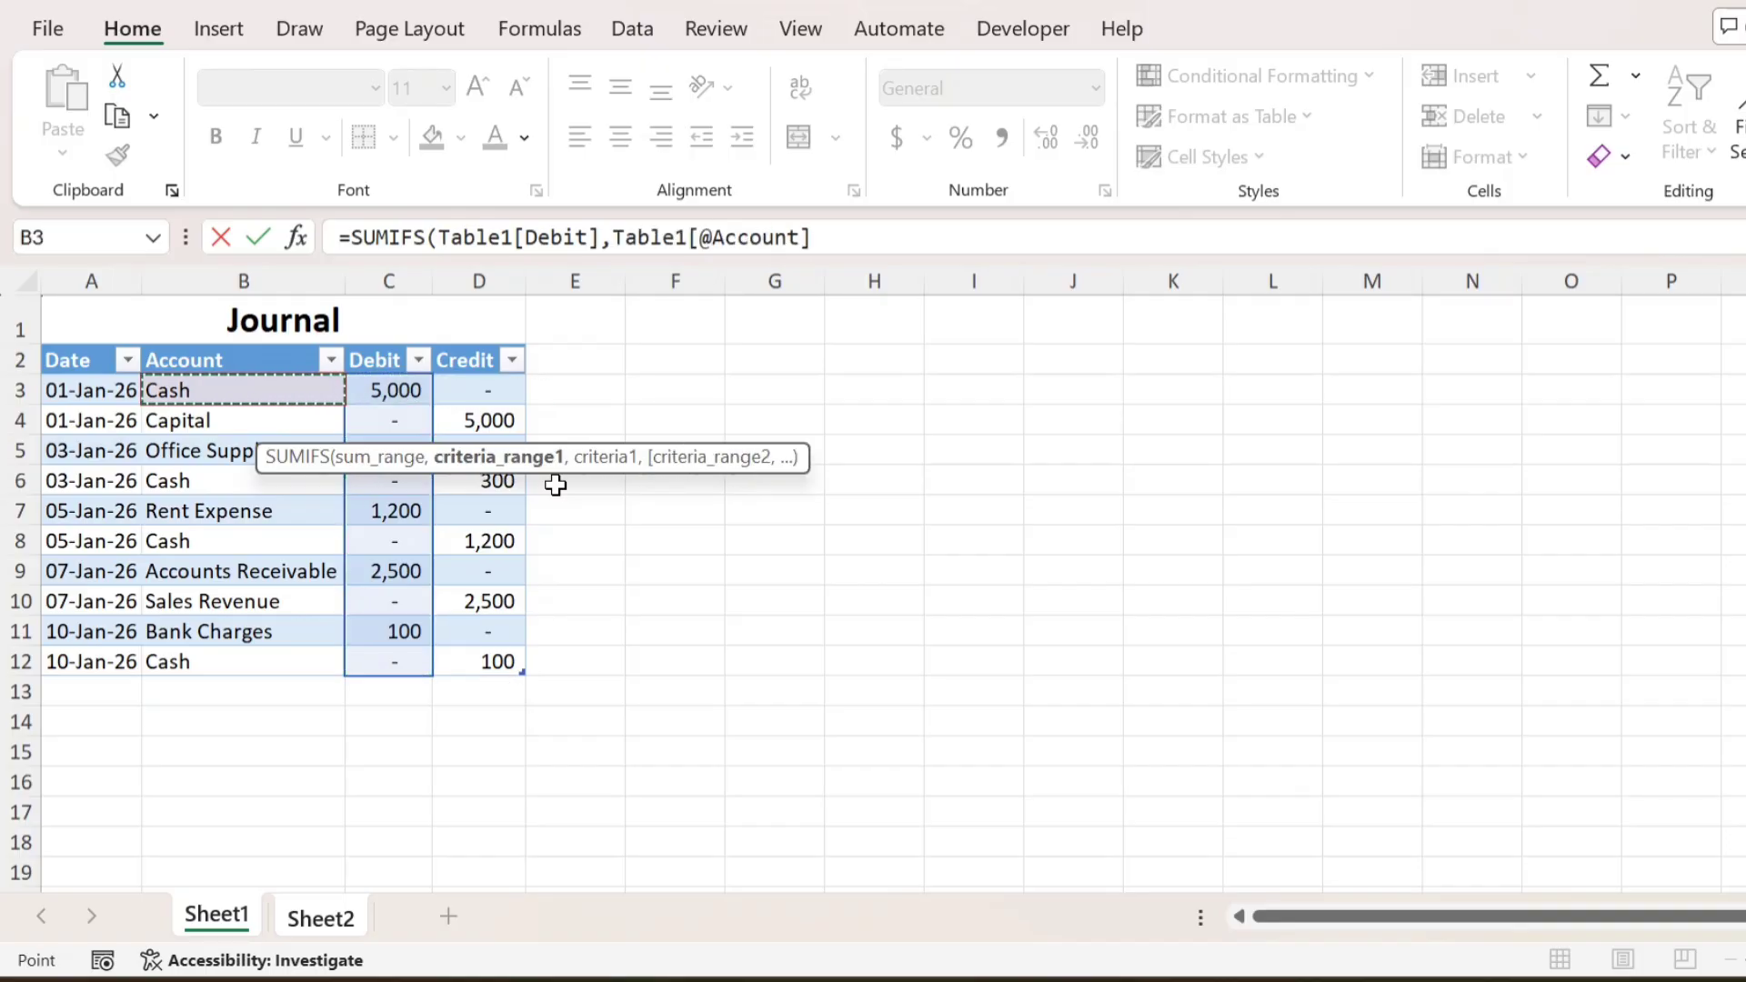
key(ctrl+shift+Down)
text(,)
key(ctrl+Page_Down)
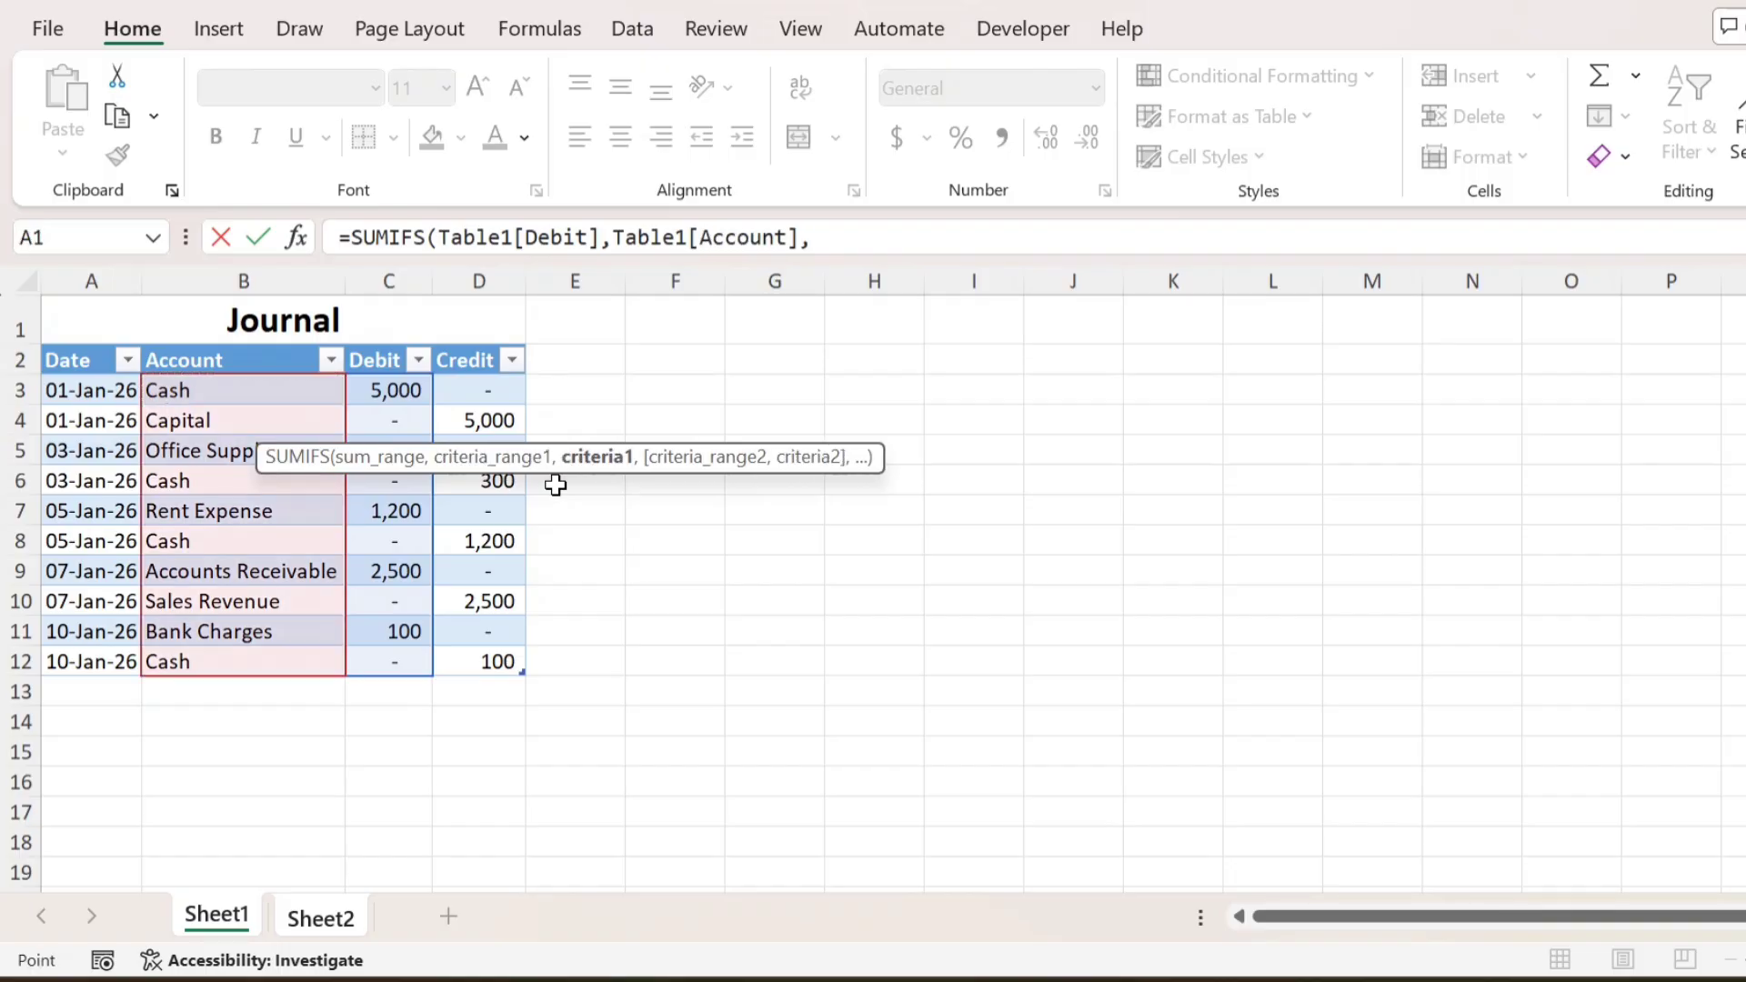
key(Left)
key(Left)
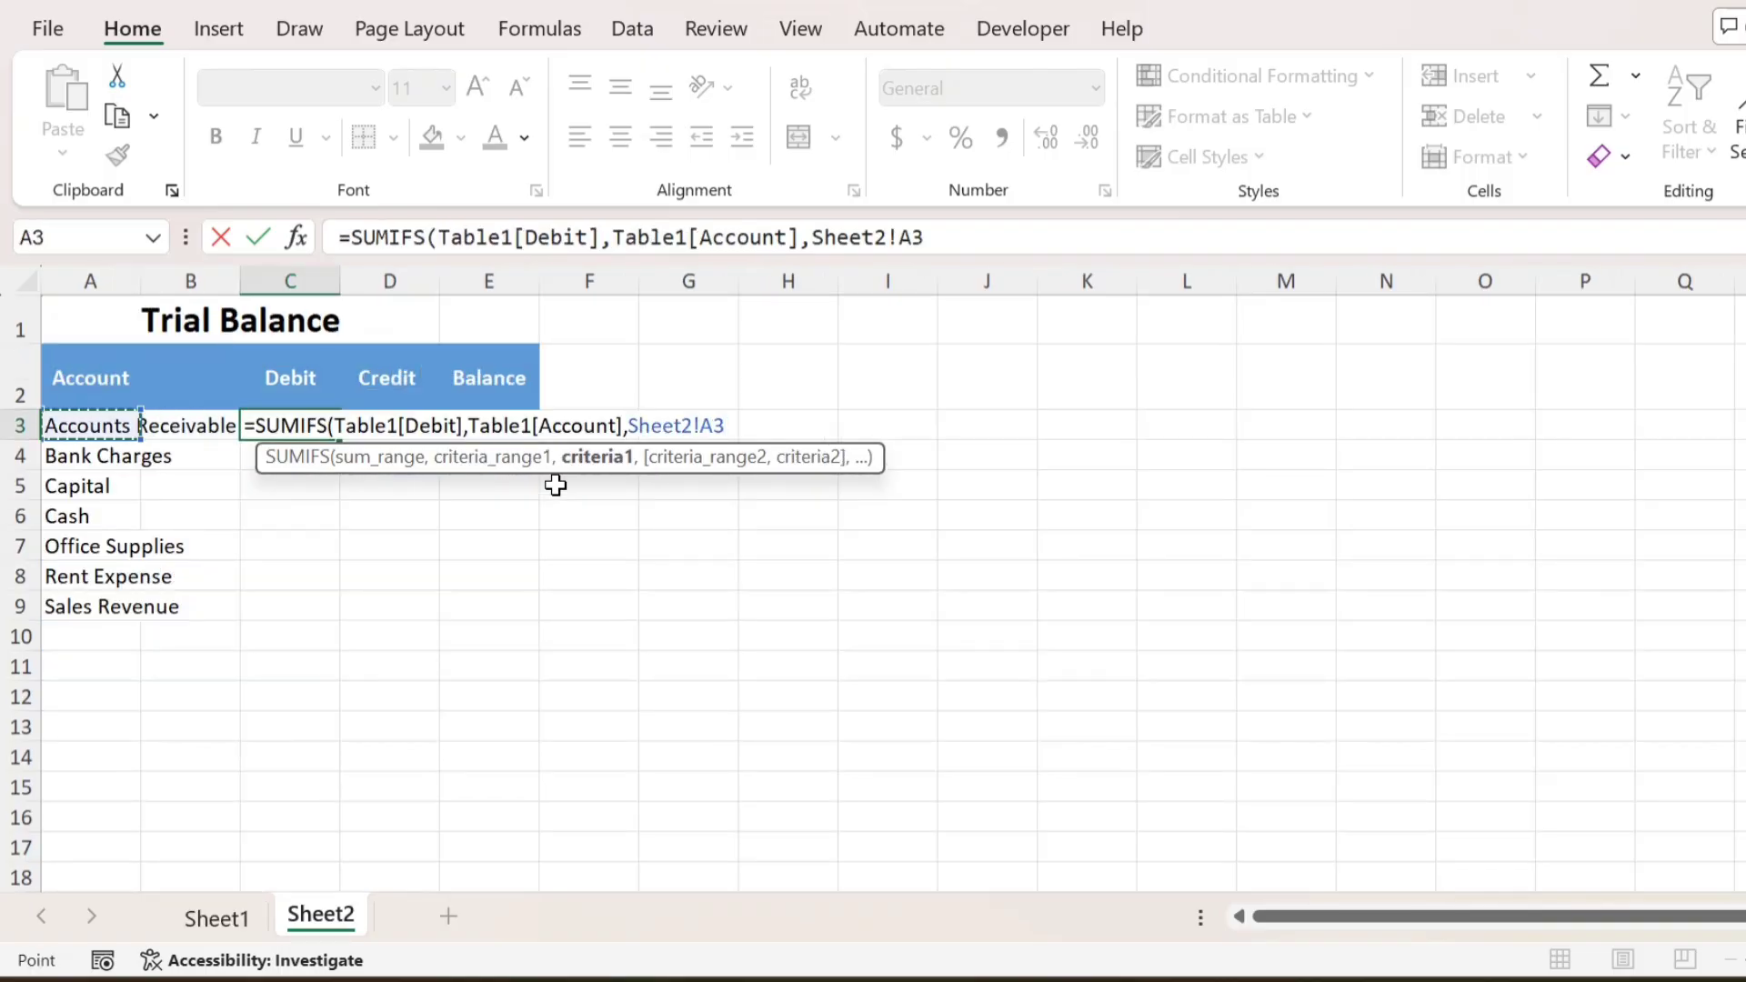
text())
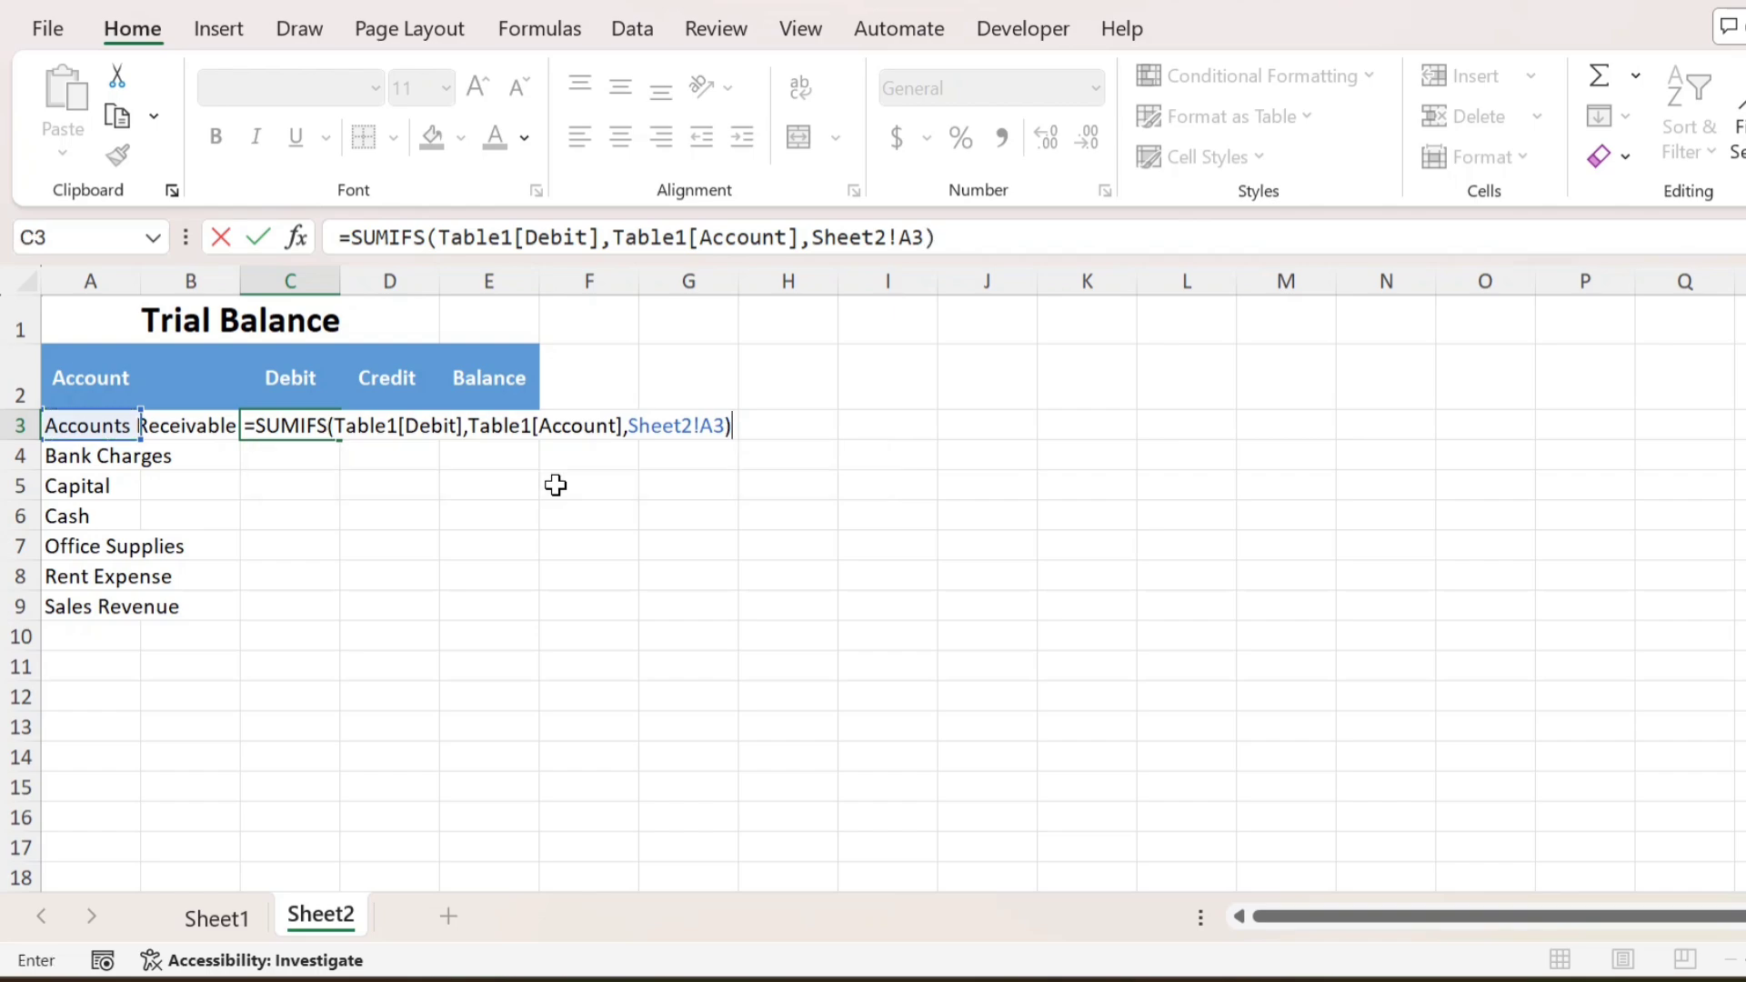
key(Return)
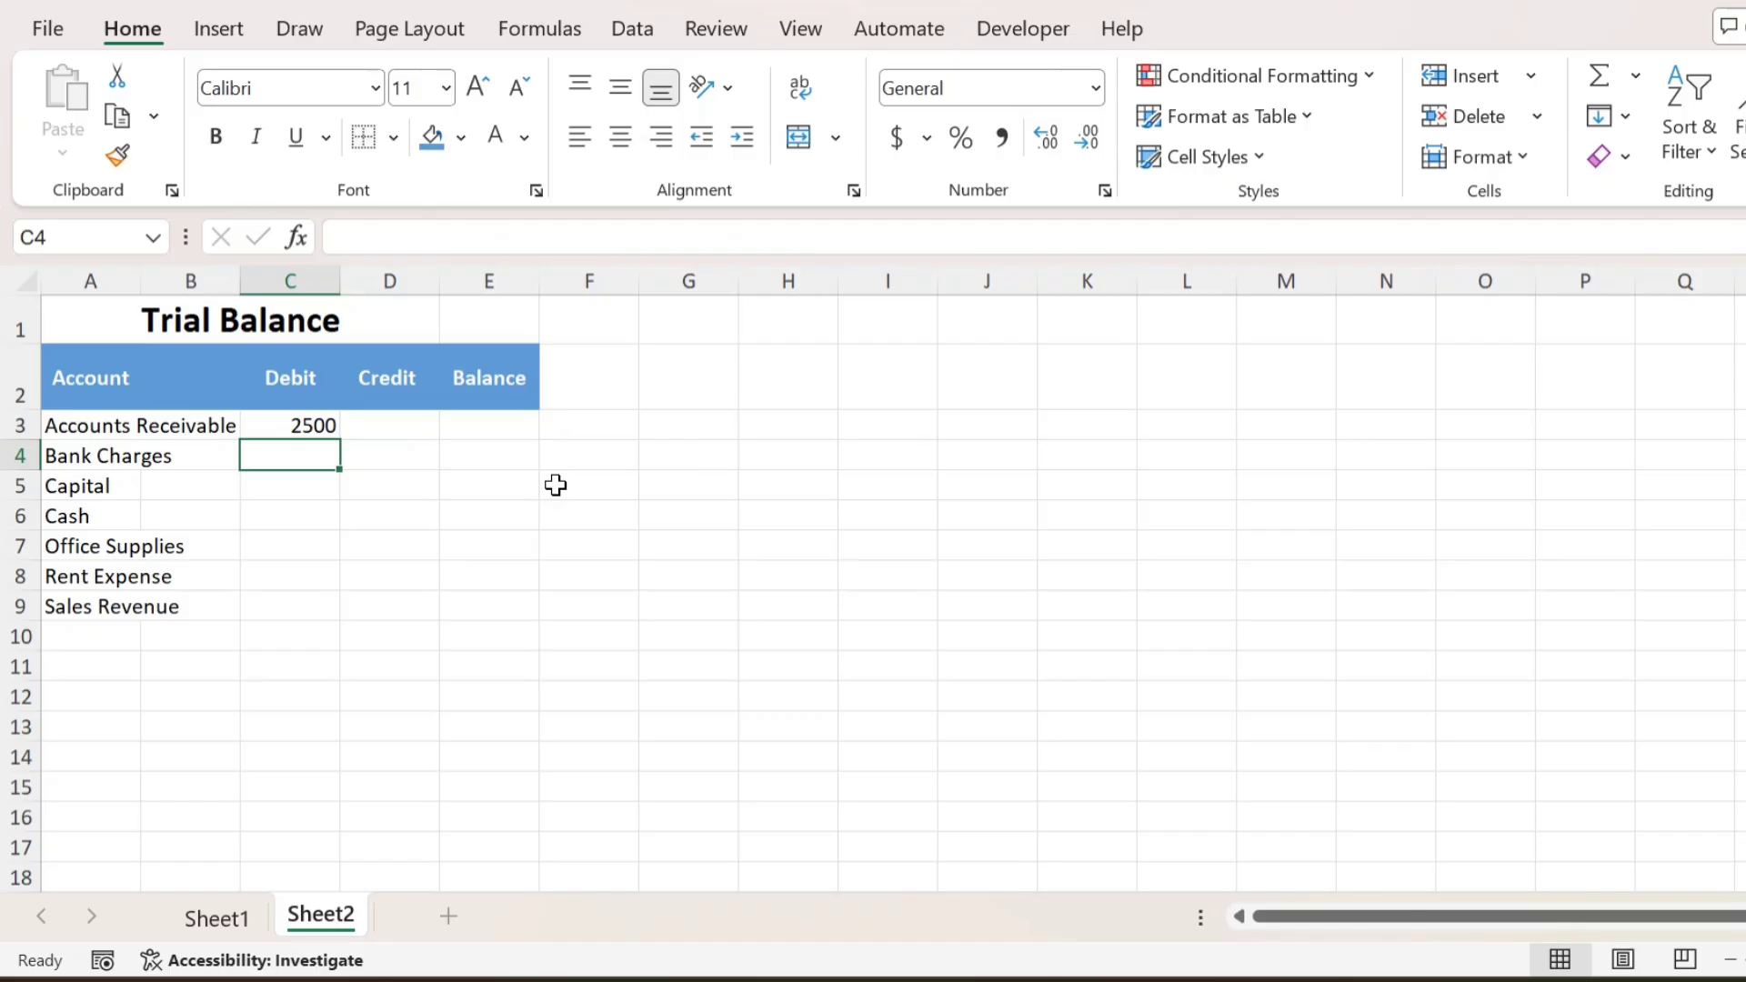
- Examine the sum range, criteria range and criterion of the SUMIFS formula in C3, plus the account cell A3 it references
key(Up)
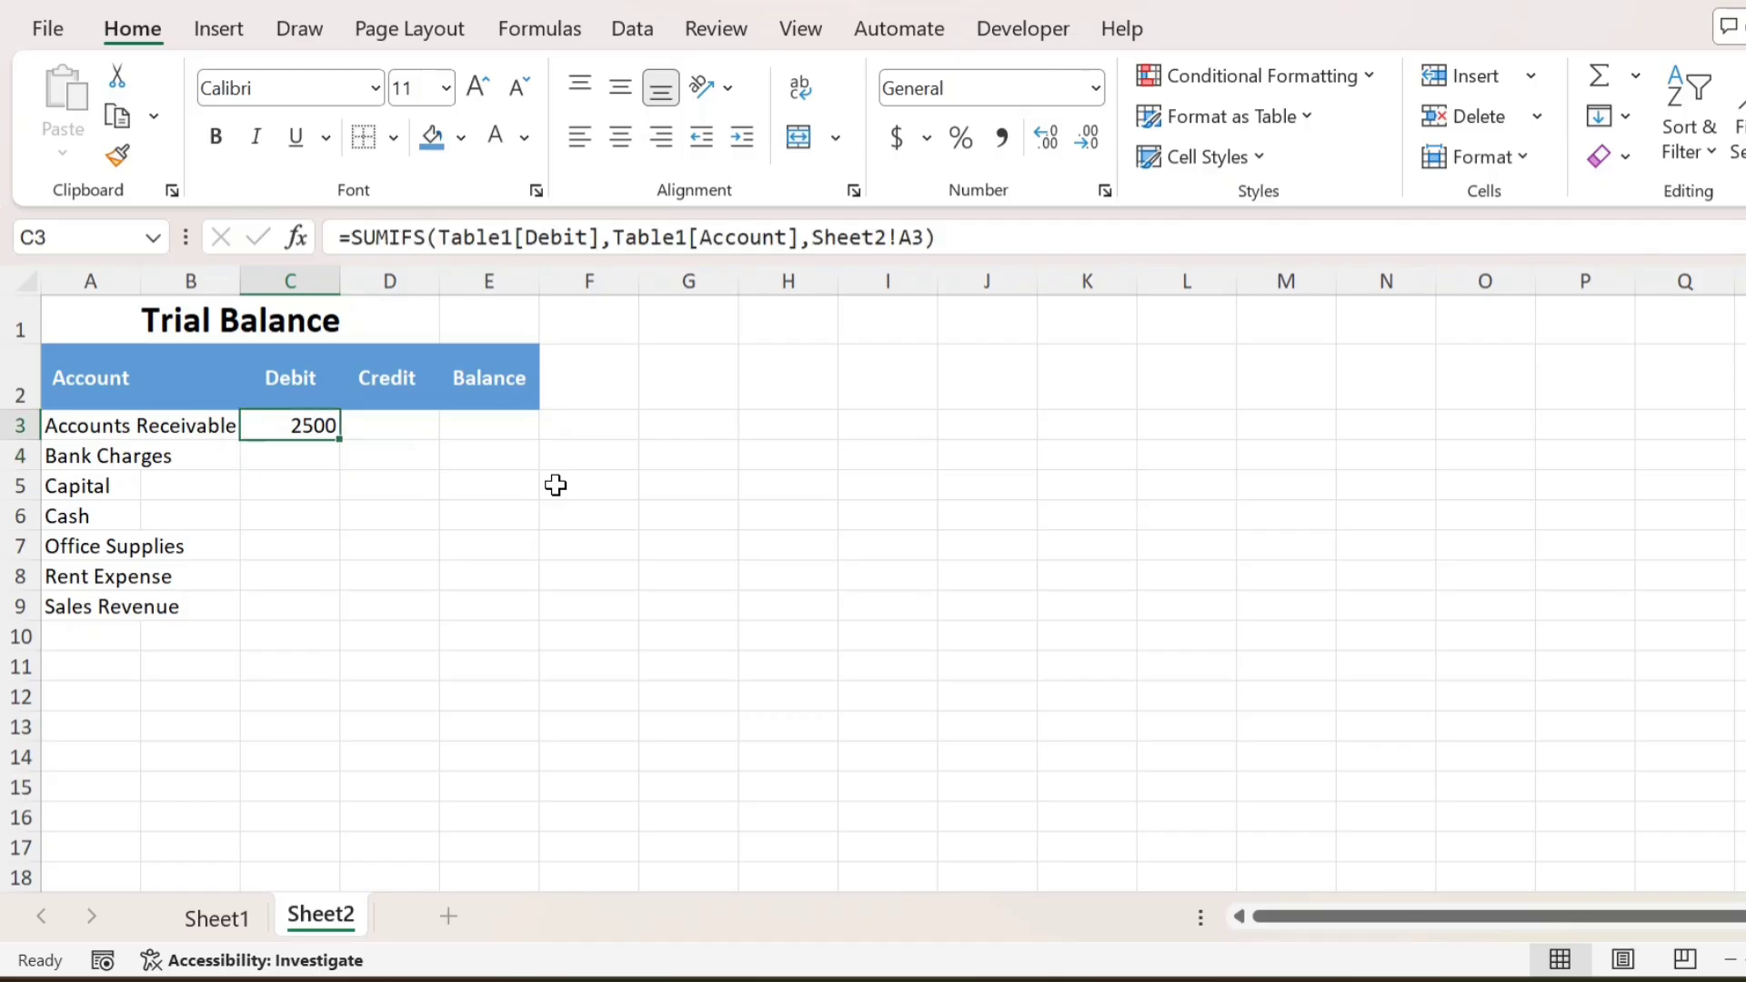
key(F2)
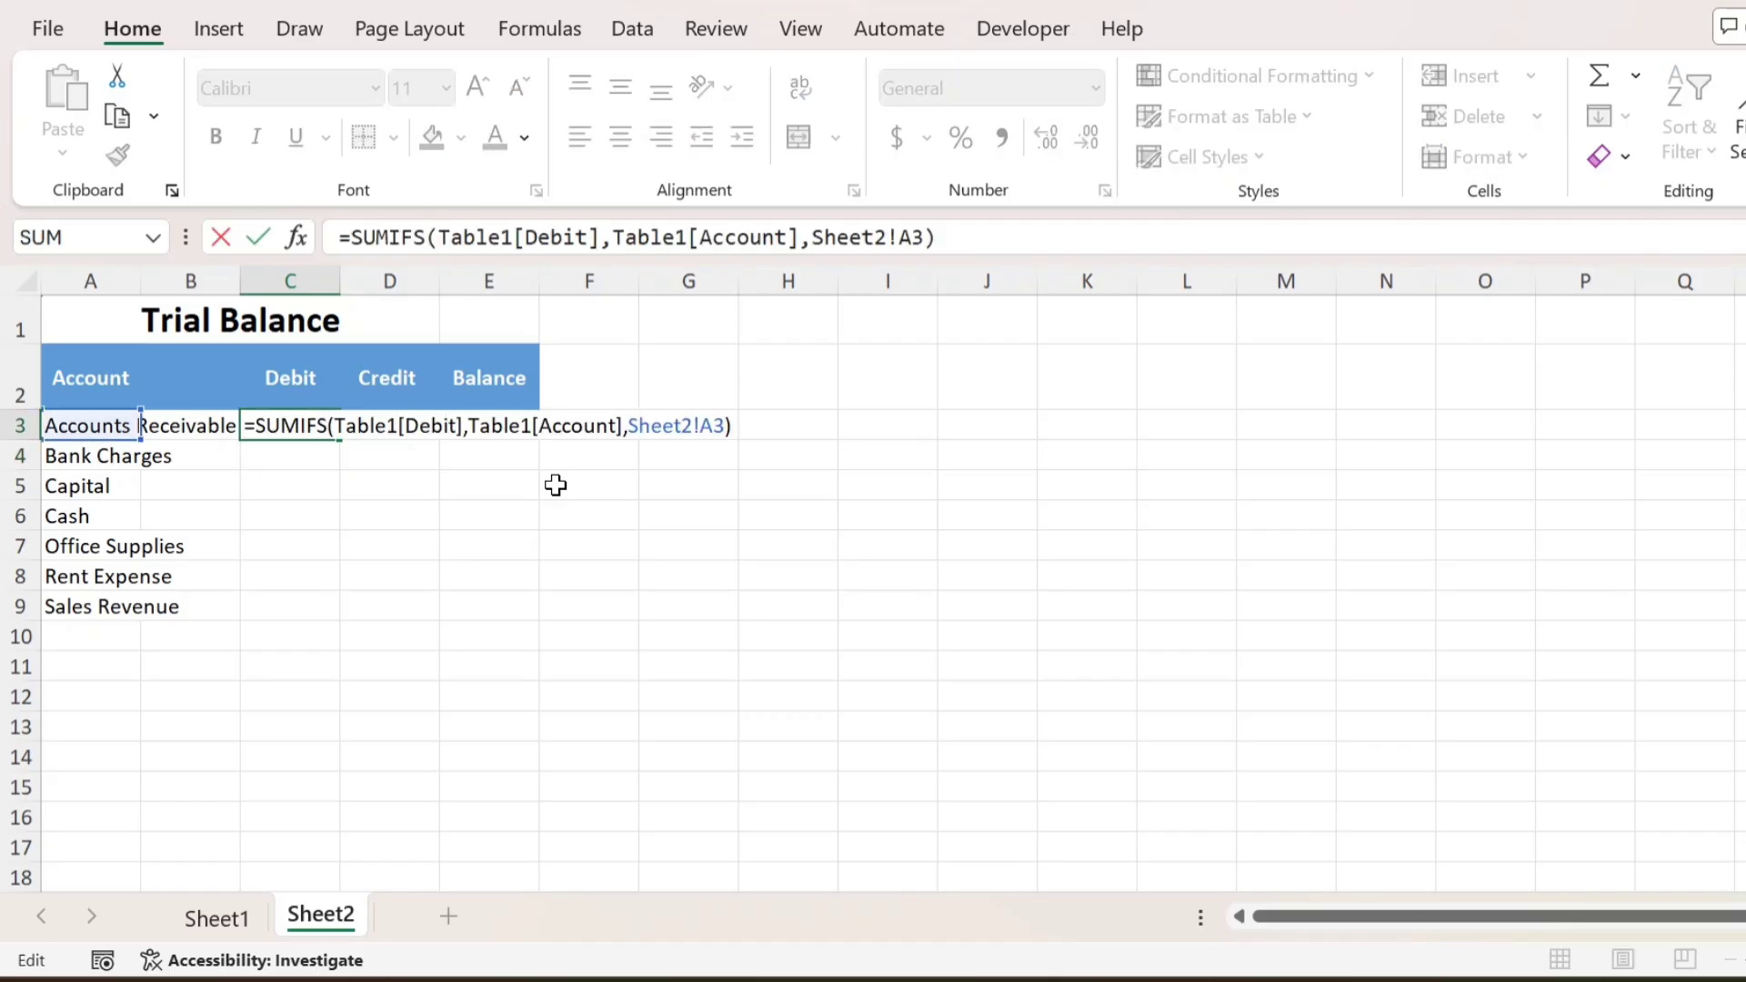
key(Left)
key(Left)
key(Left)
key(Left)
key(Left)
key(Left)
key(Left)
key(Left)
key(Left)
key(Left)
key(Left)
key(Left)
key(Left)
key(Left)
key(Left)
key(Left)
key(Left)
key(Left)
key(Left)
key(Left)
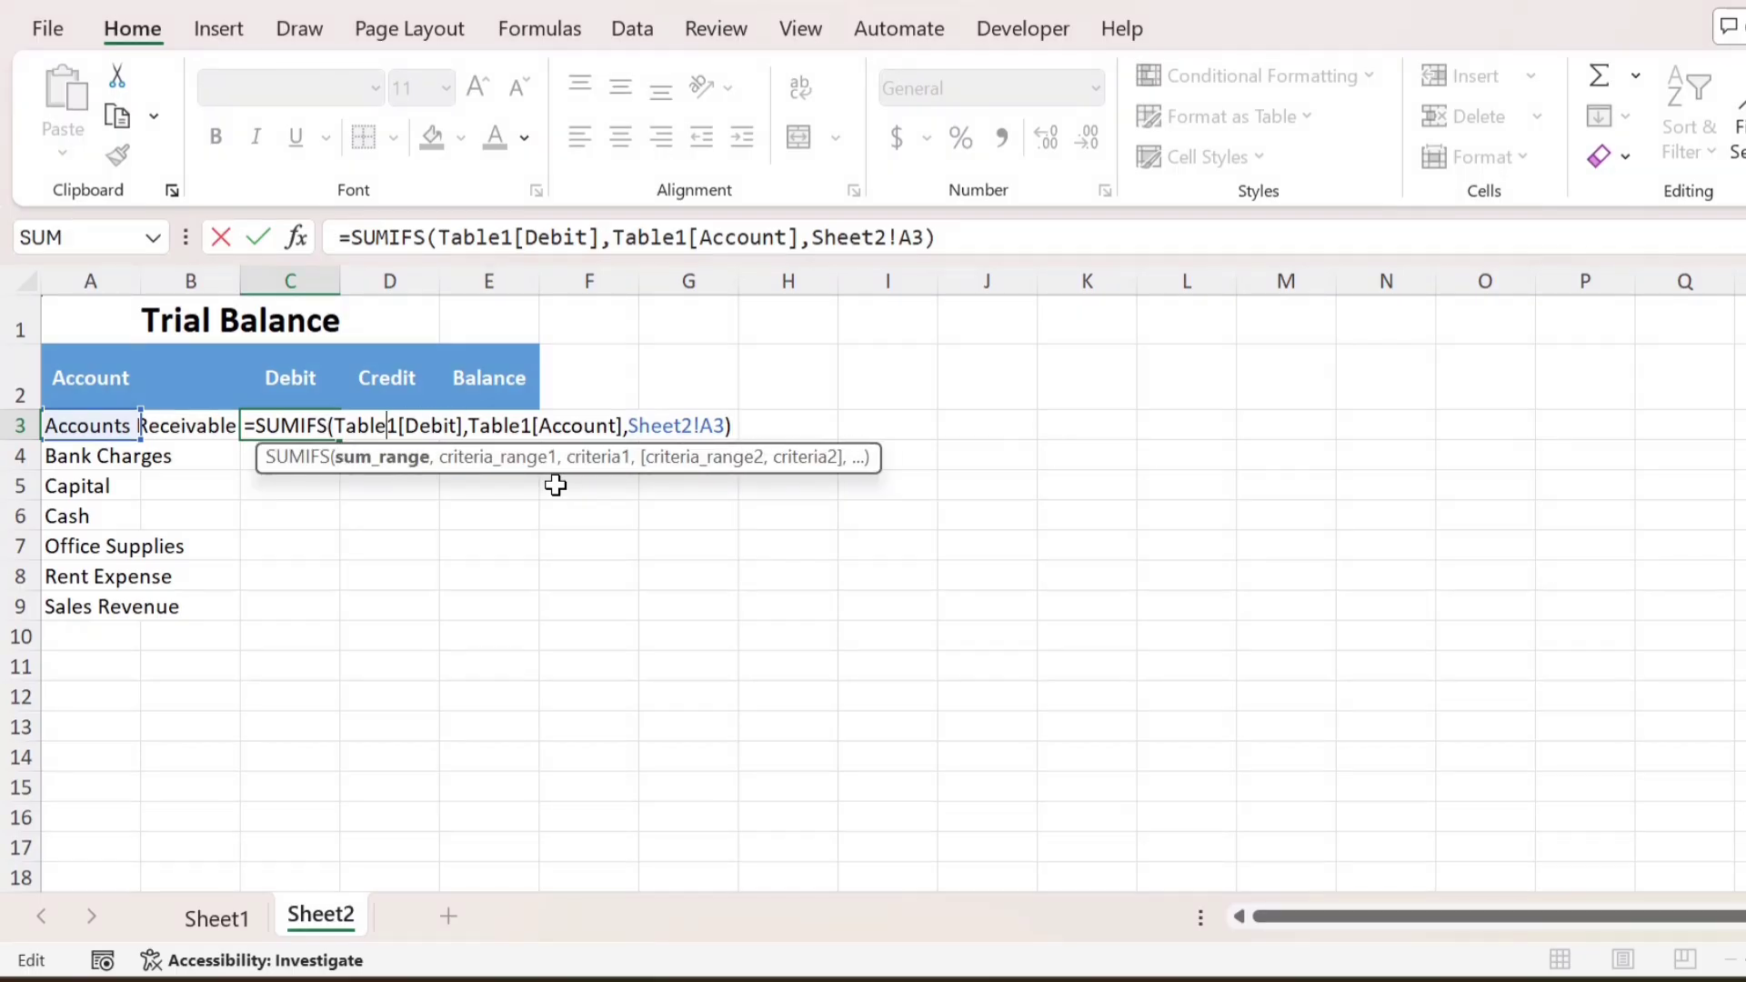
key(Left)
key(Left)
key(Left)
key(Left)
key(Left)
key(Left)
key(Left)
key(Left)
key(Left)
key(Left)
key(Left)
key(Left)
key(ctrl+shift+Right)
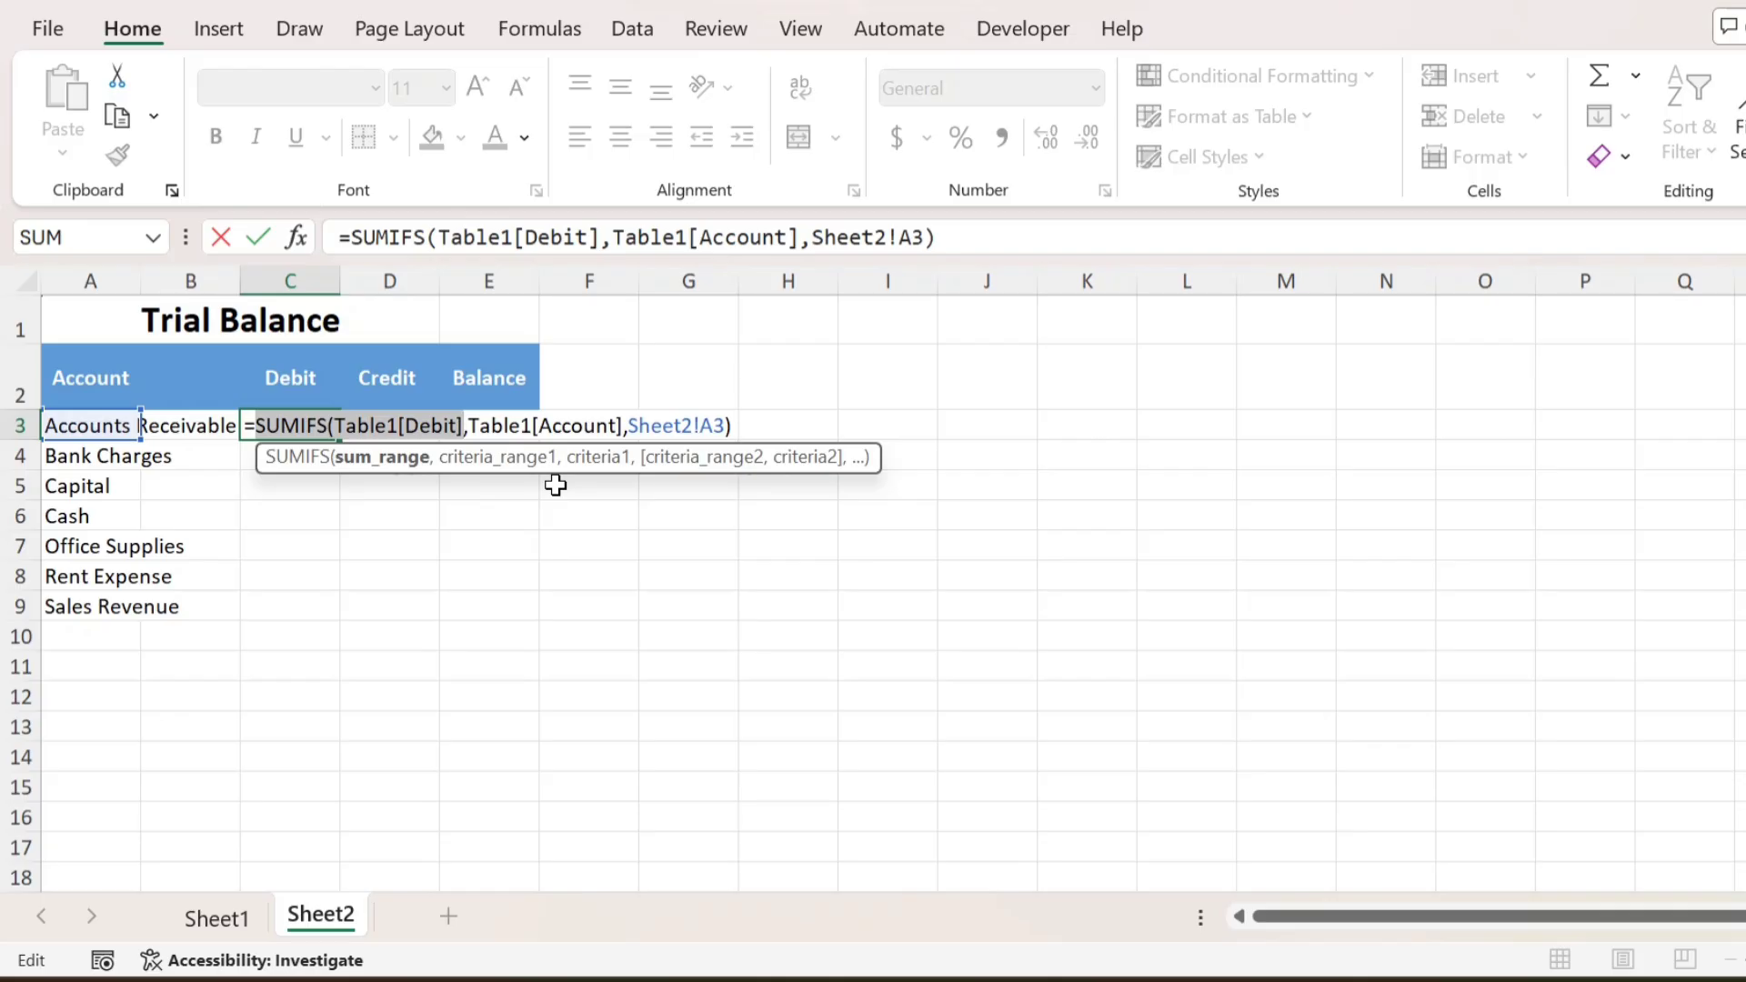
key(Right)
key(Right)
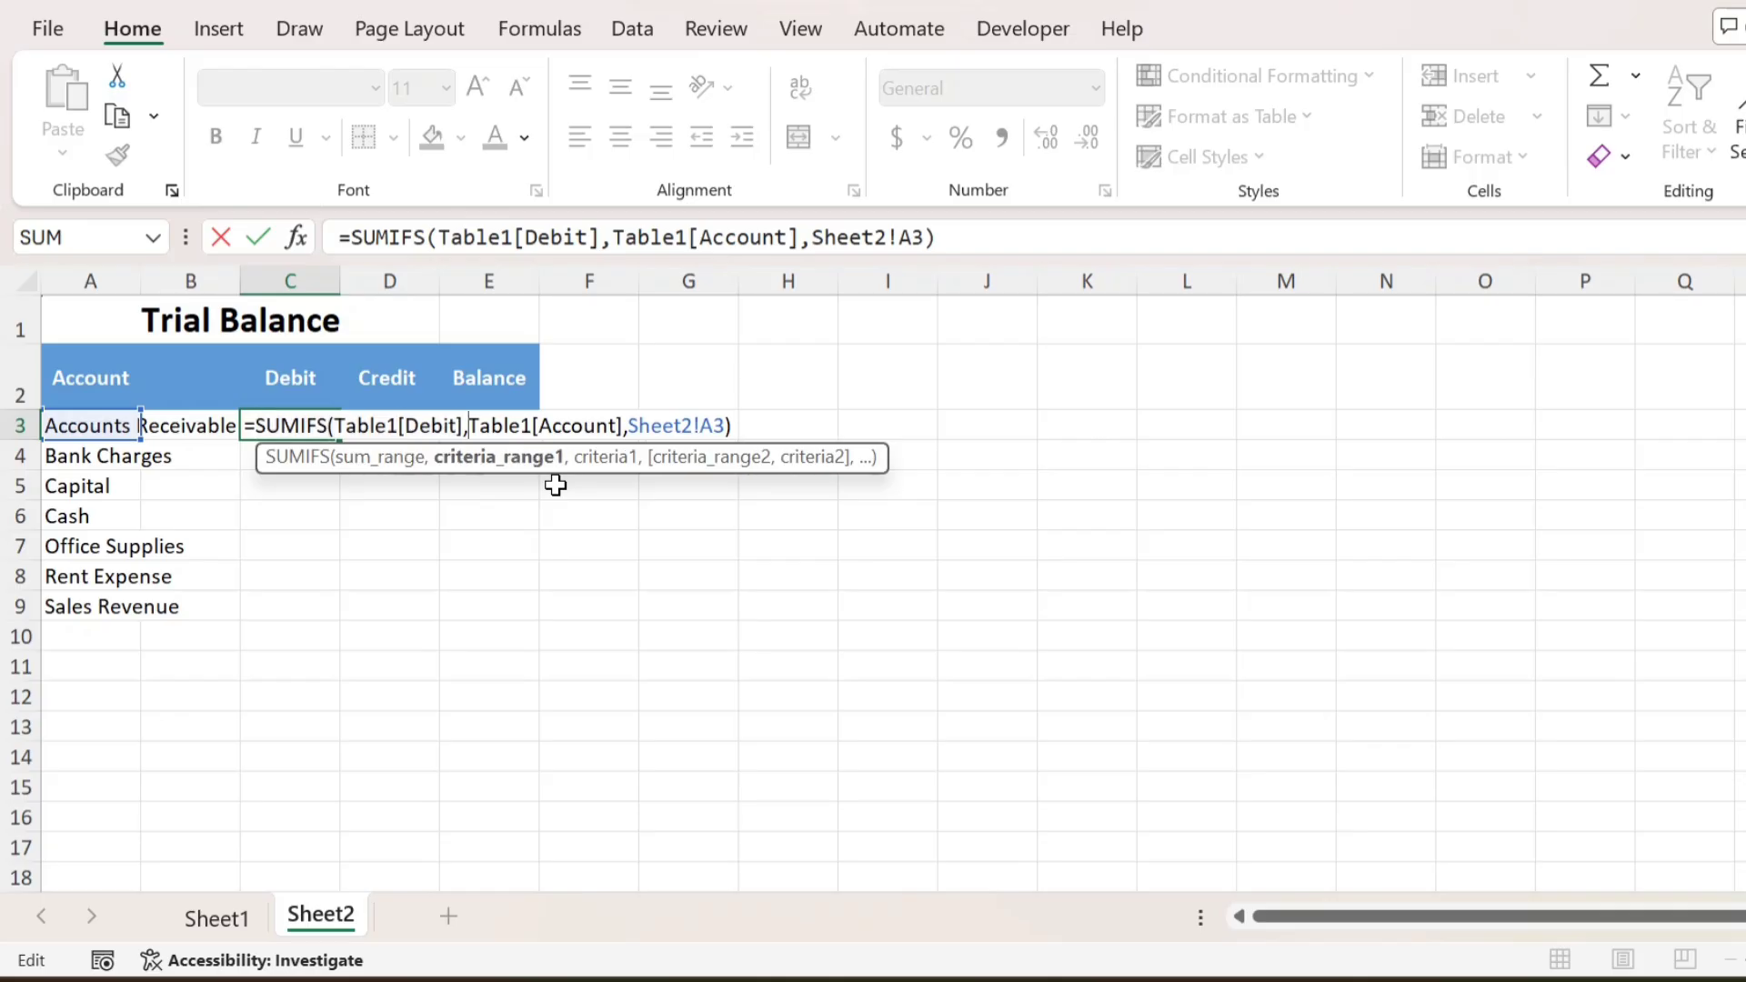
key(shift+Right)
key(shift+Right)
key(shift+Right)
key(shift+Right)
key(shift+Right)
key(shift+Right)
key(shift+Right)
key(shift+Right)
key(shift+Right)
key(shift+Right)
key(shift+Right)
key(shift+Right)
key(shift+Right)
key(shift+Right)
key(shift+Right)
key(shift+Right)
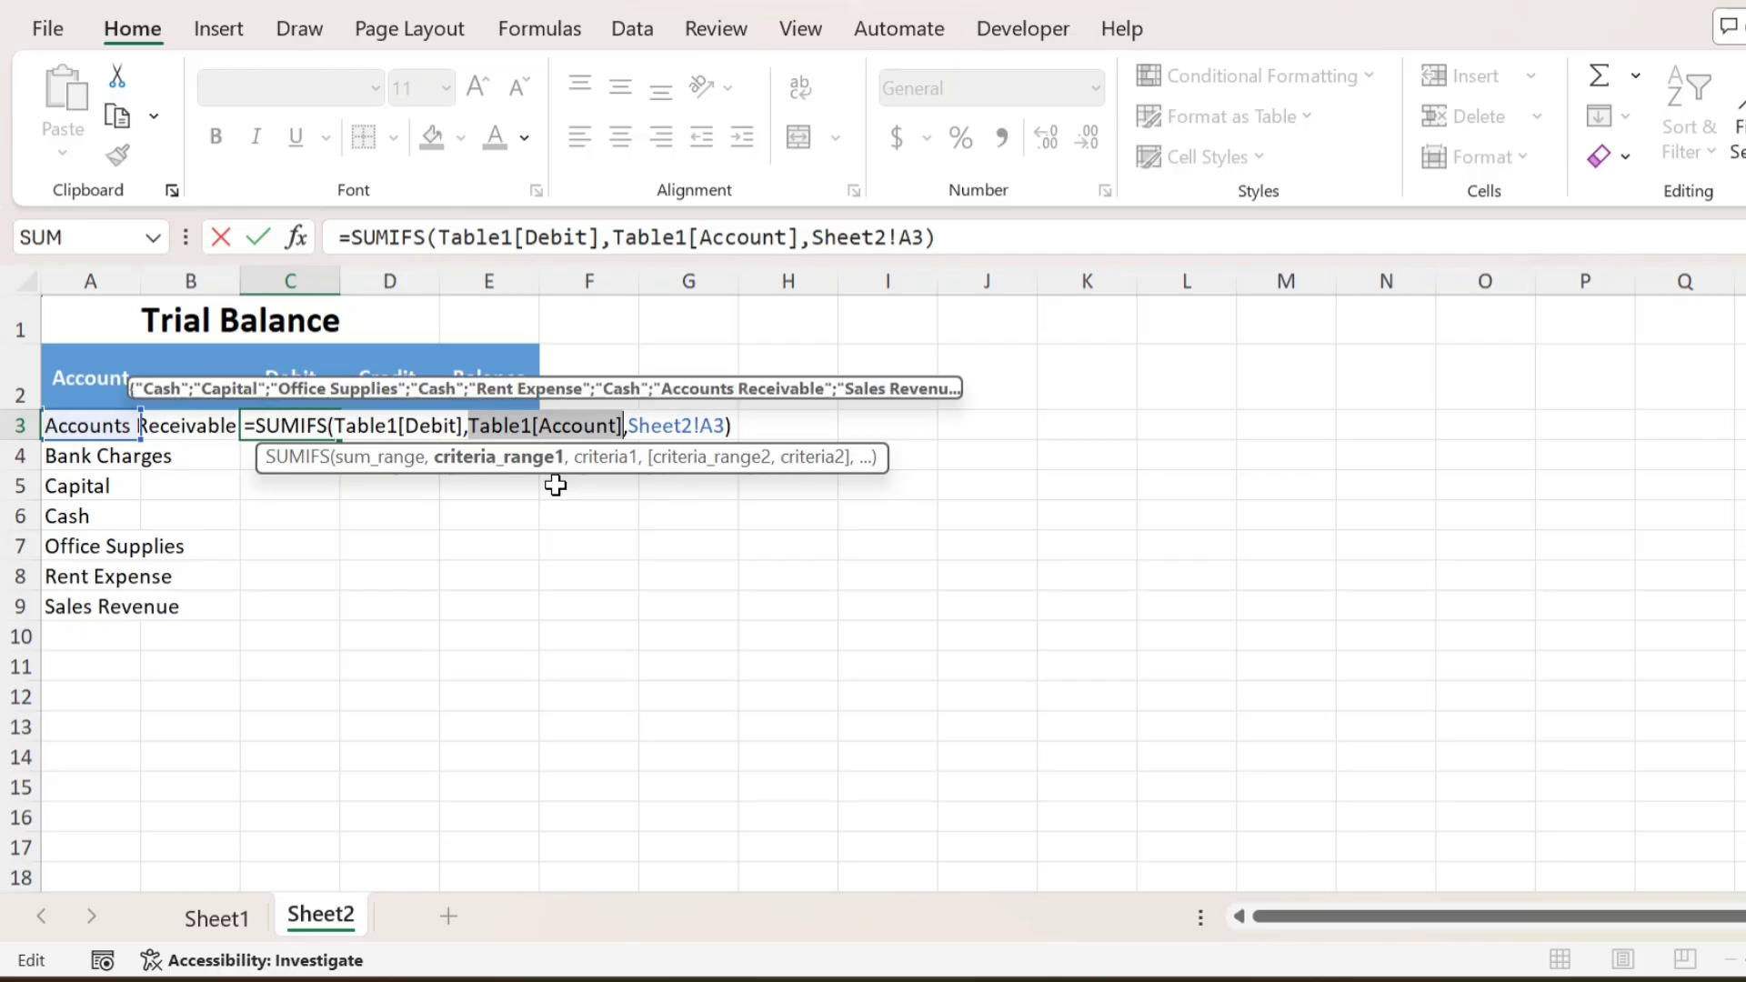
key(Right)
key(Right)
key(Right)
key(Right)
key(Right)
key(Right)
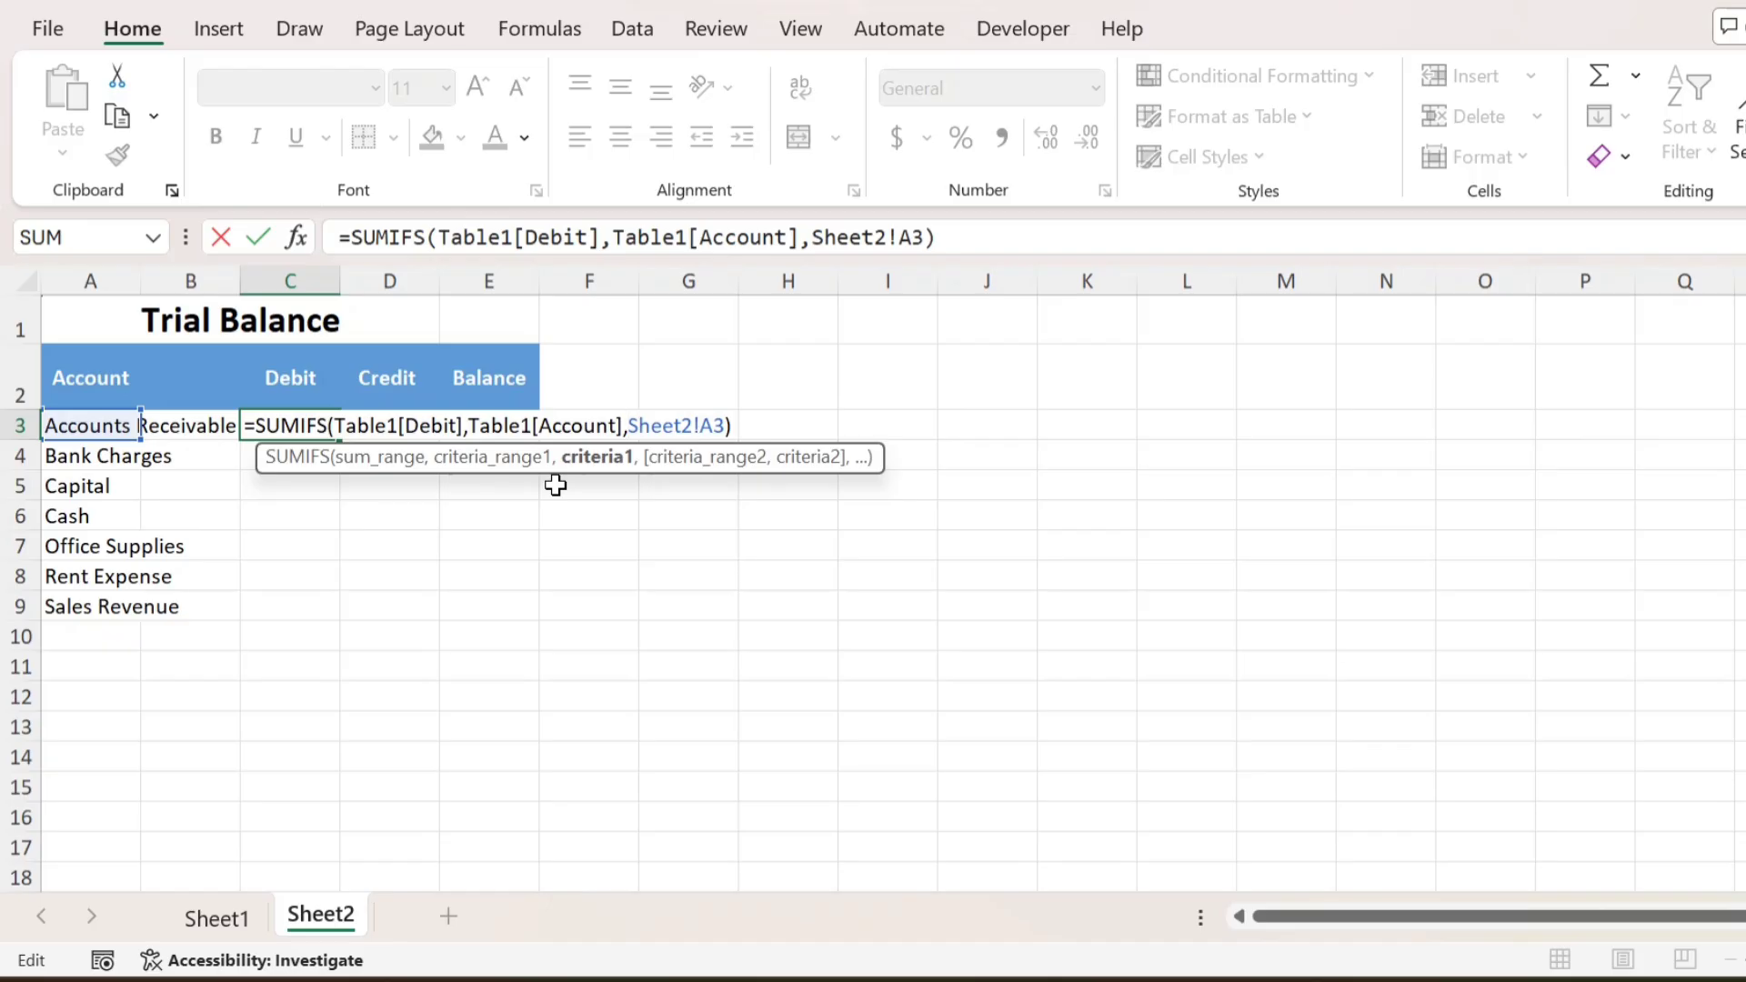
key(ctrl+Return)
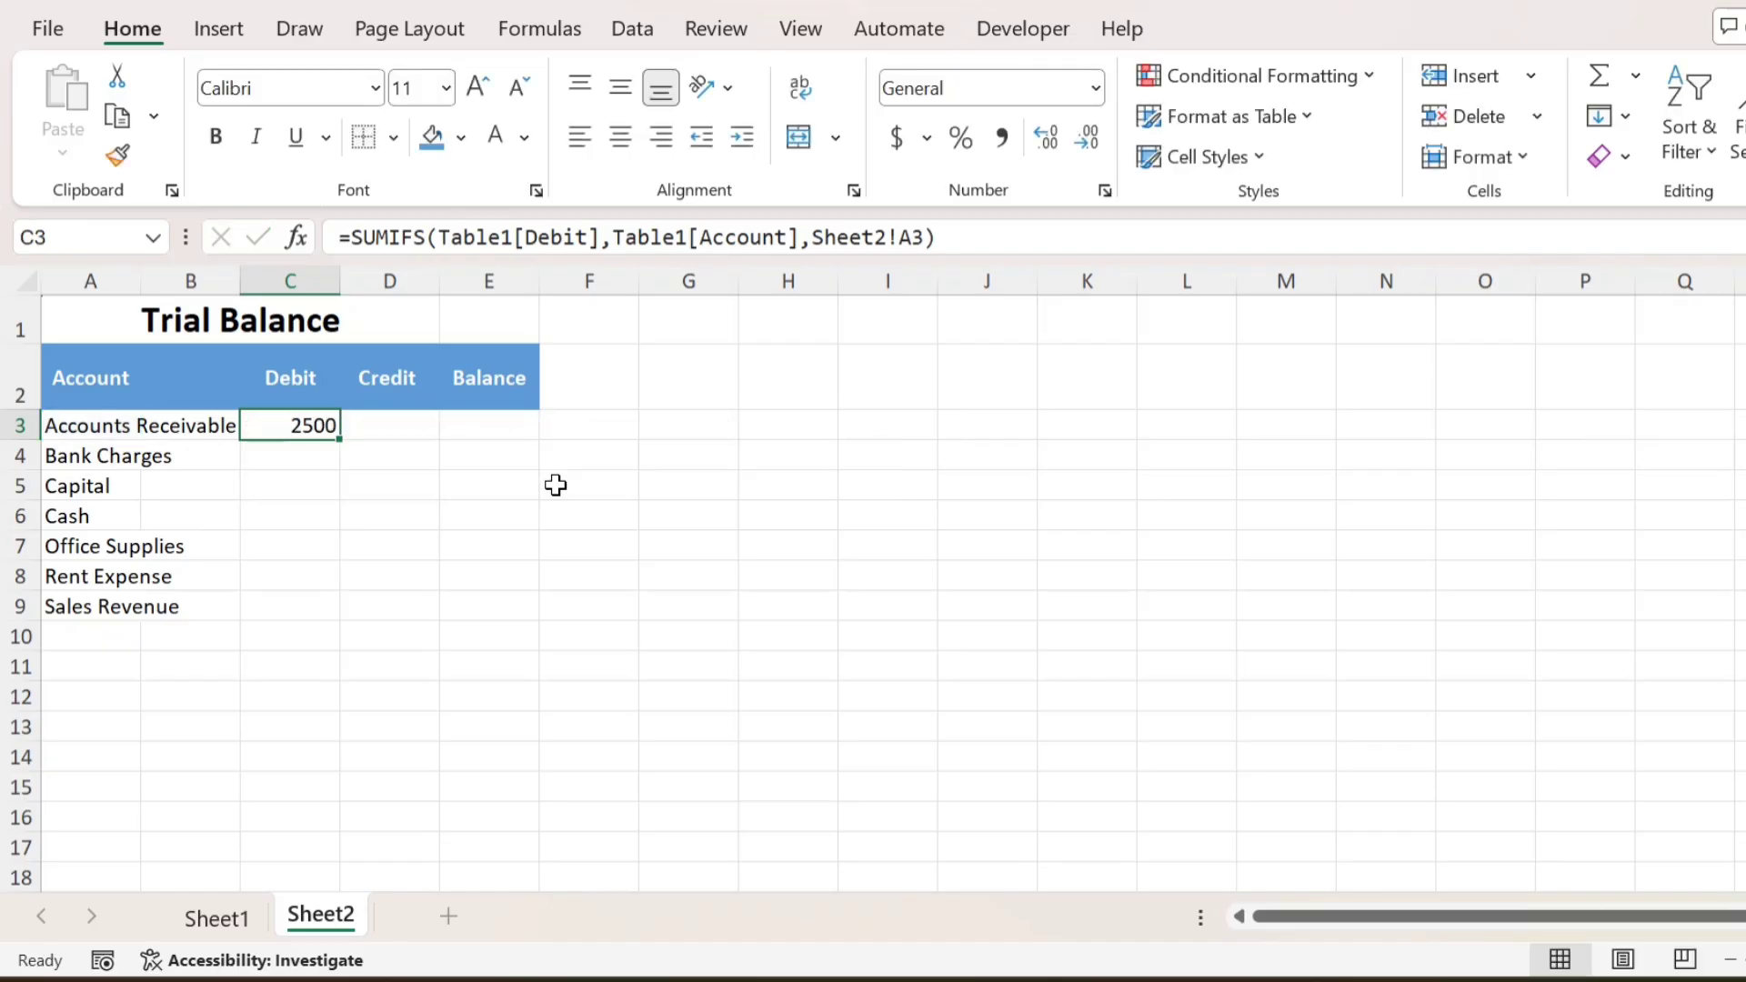
key(Left)
key(Left)
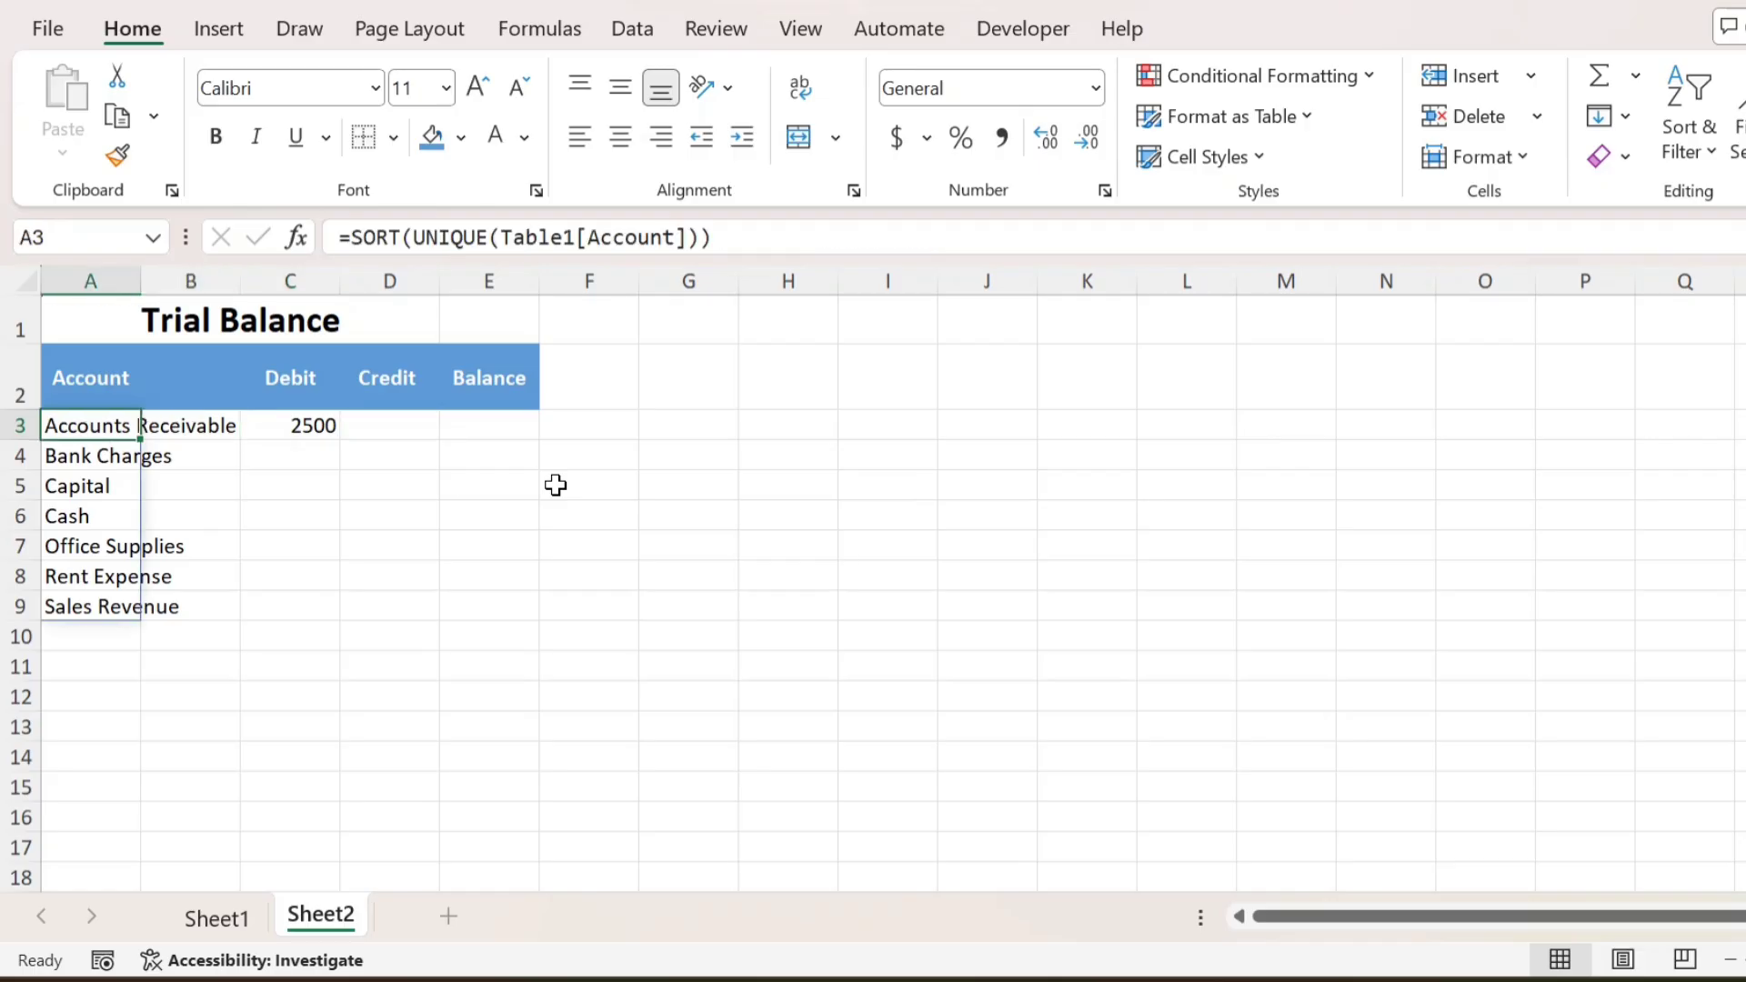
key(Right)
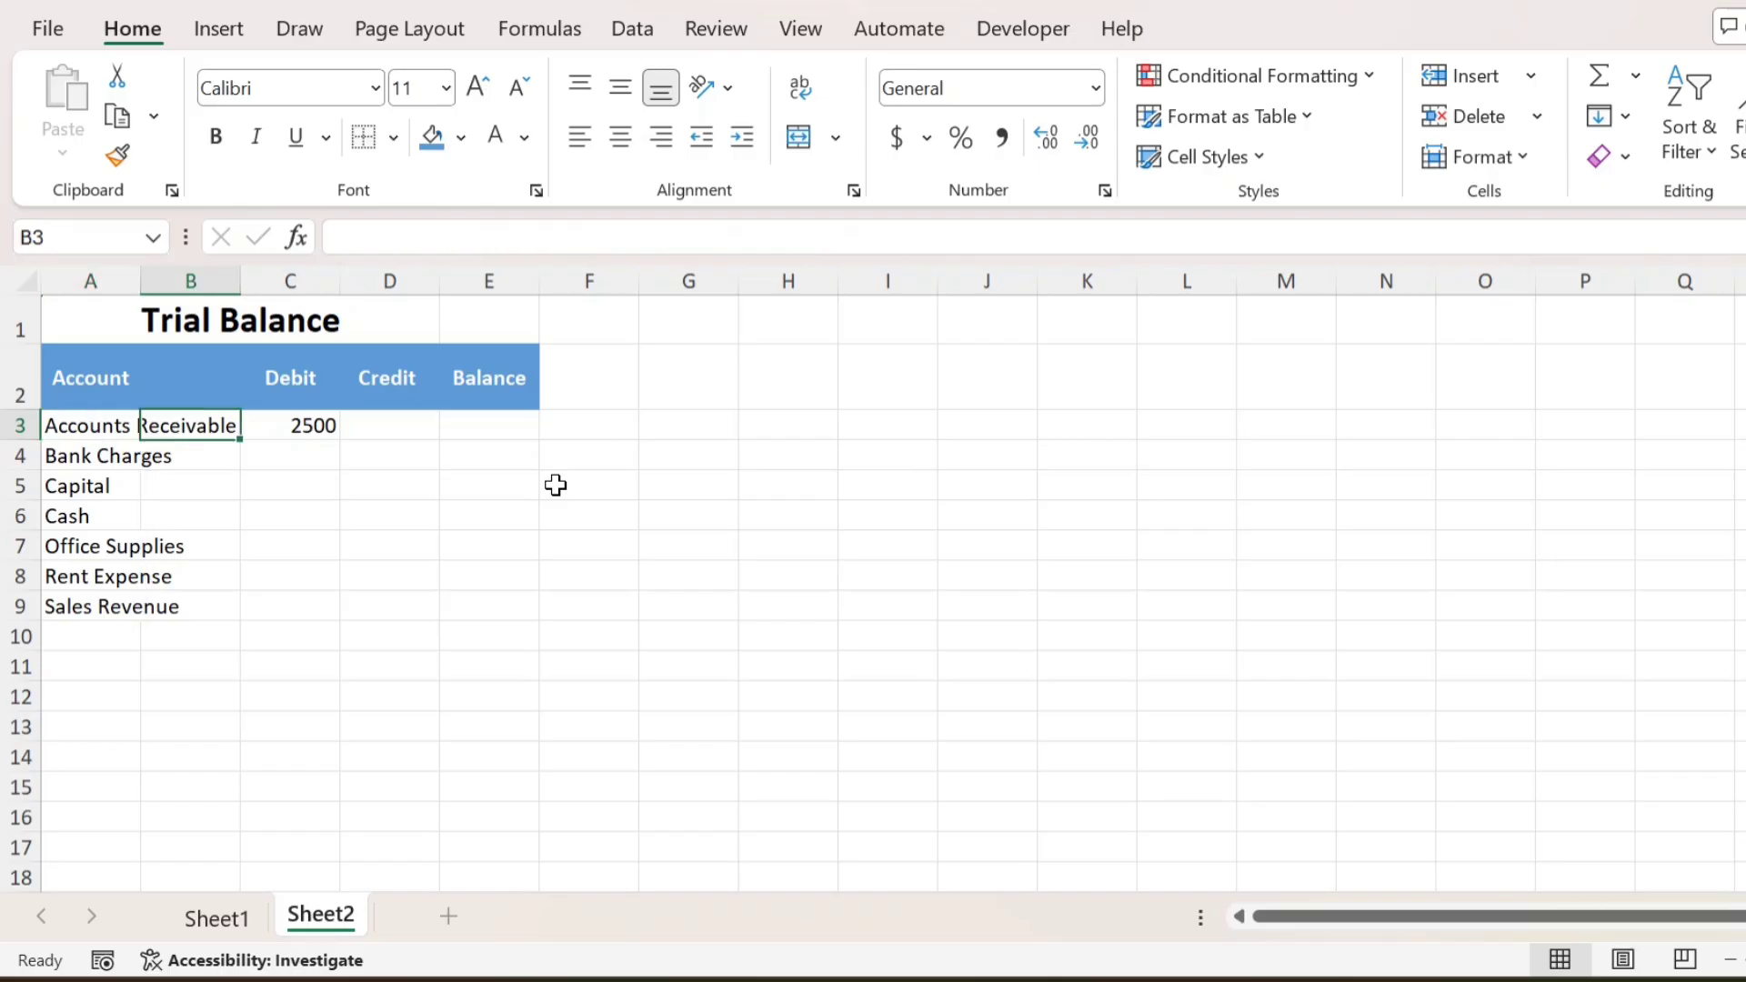
- Copy the SUMIFS debit formula from C3 down to C9 for all the listed accounts
key(Right)
key(ctrl+c)
key(shift+Down)
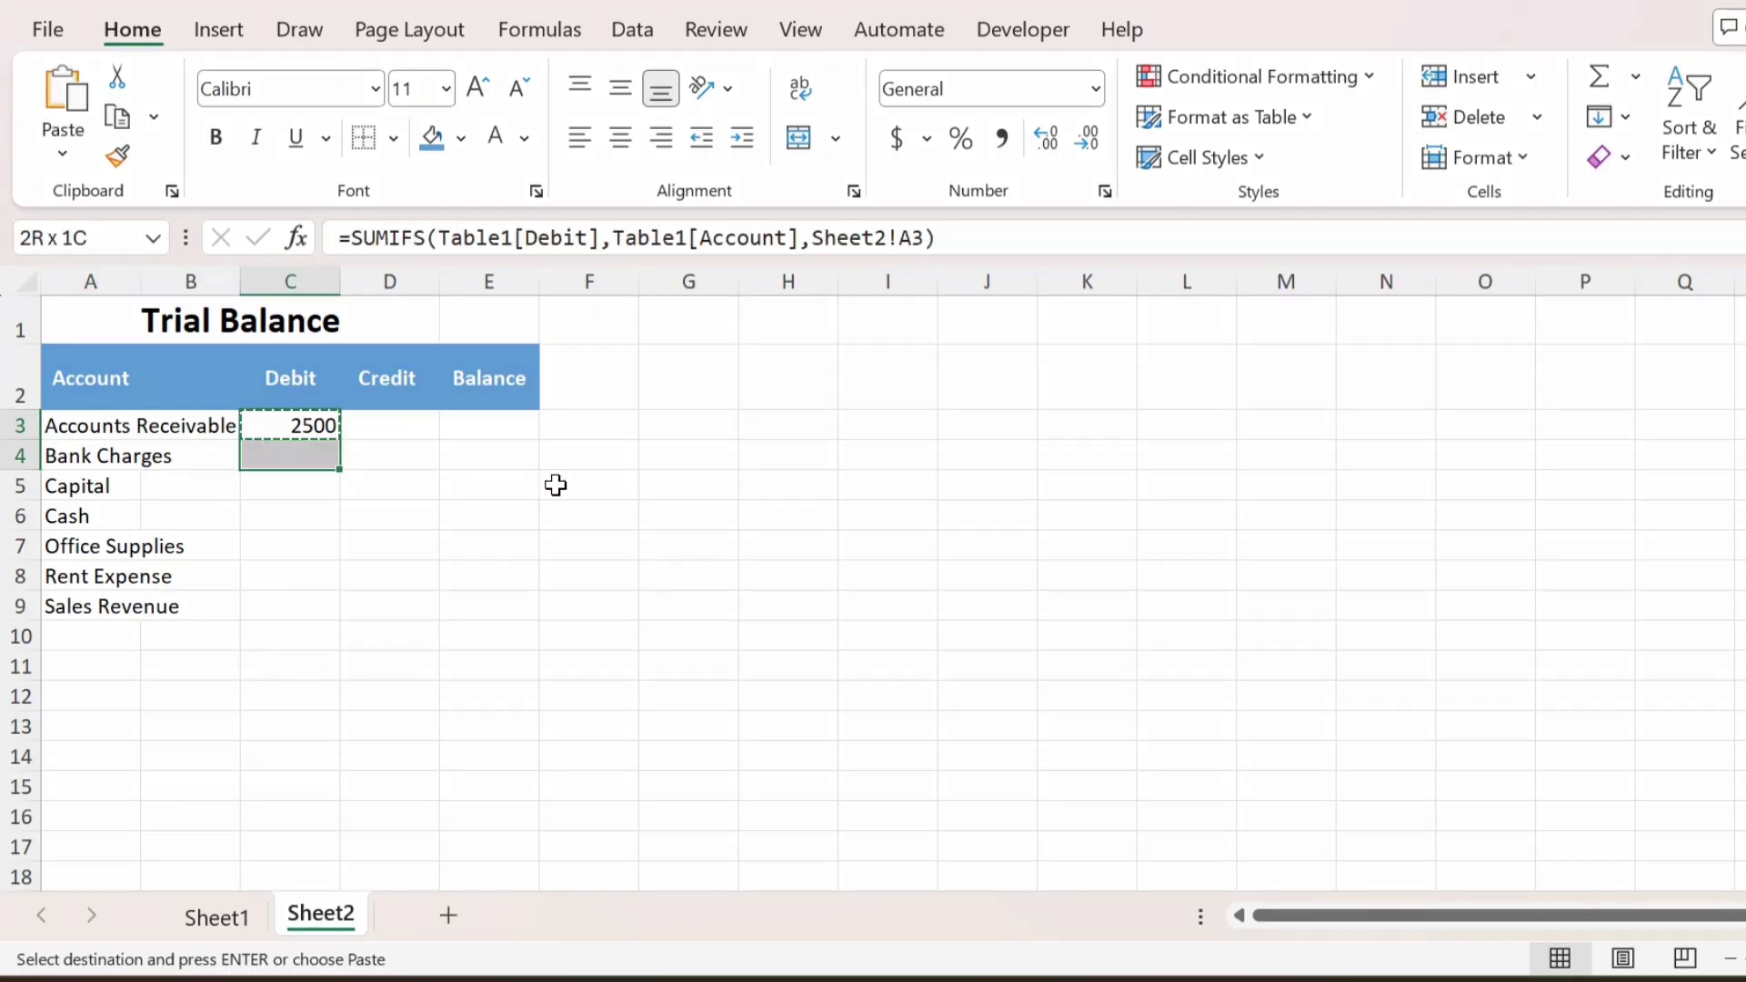
key(shift+Down)
key(shift+Down)
key(shift+Down)
key(shift+Down)
key(shift+Down)
key(Return)
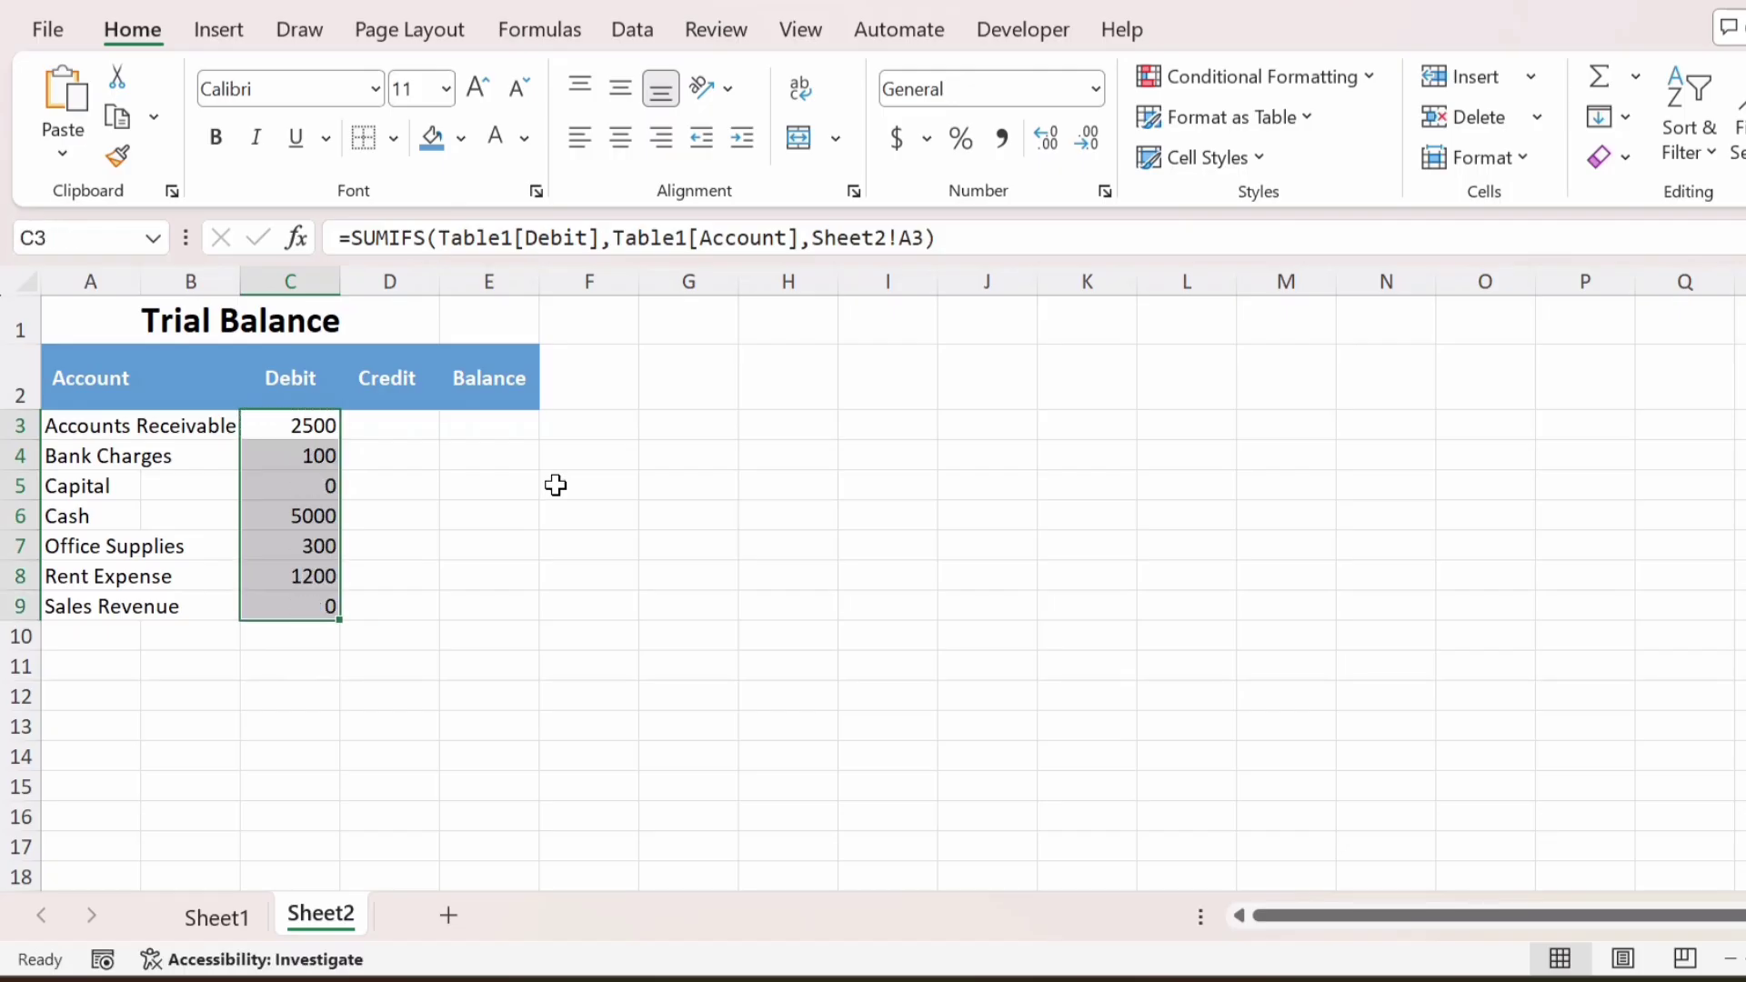
key(Down)
key(Down)
key(Down)
key(Down)
key(Down)
key(Down)
key(Down)
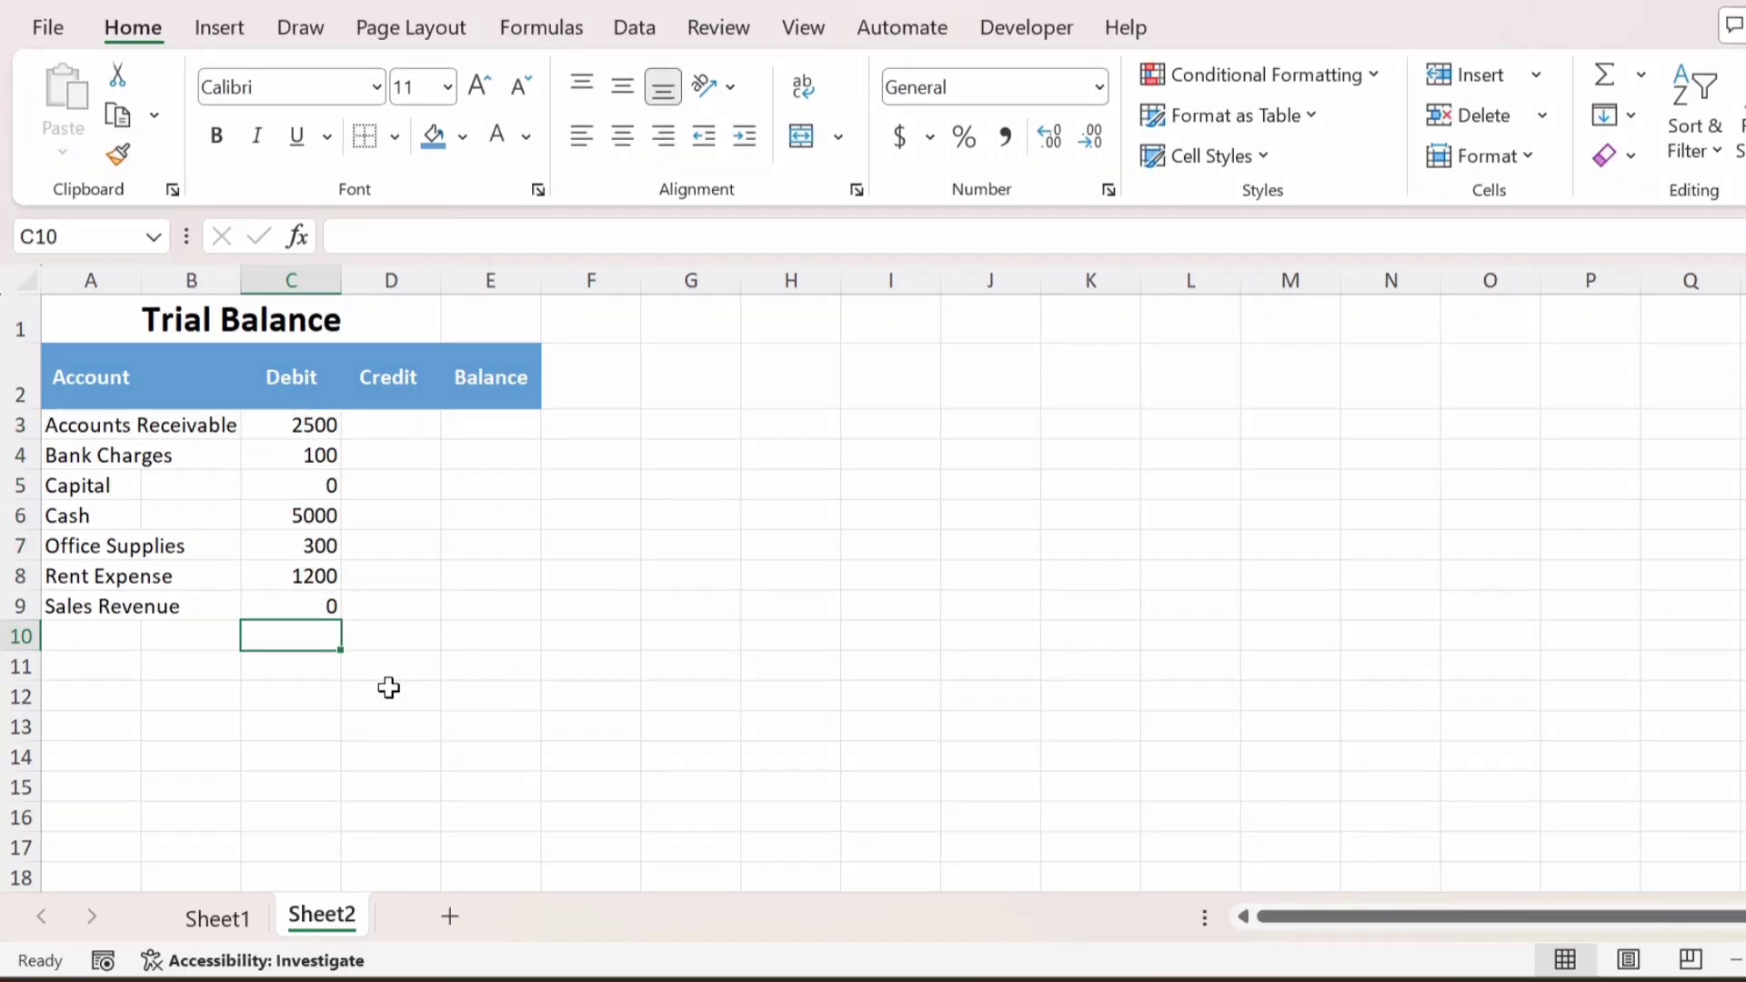
- Start a SUMIFS formula in D3 of the trial balance with the journal column Table1[Credit] as the sum range
key(Up)
key(Right)
key(Up)
key(Up)
key(Up)
key(Up)
key(Up)
key(Up)
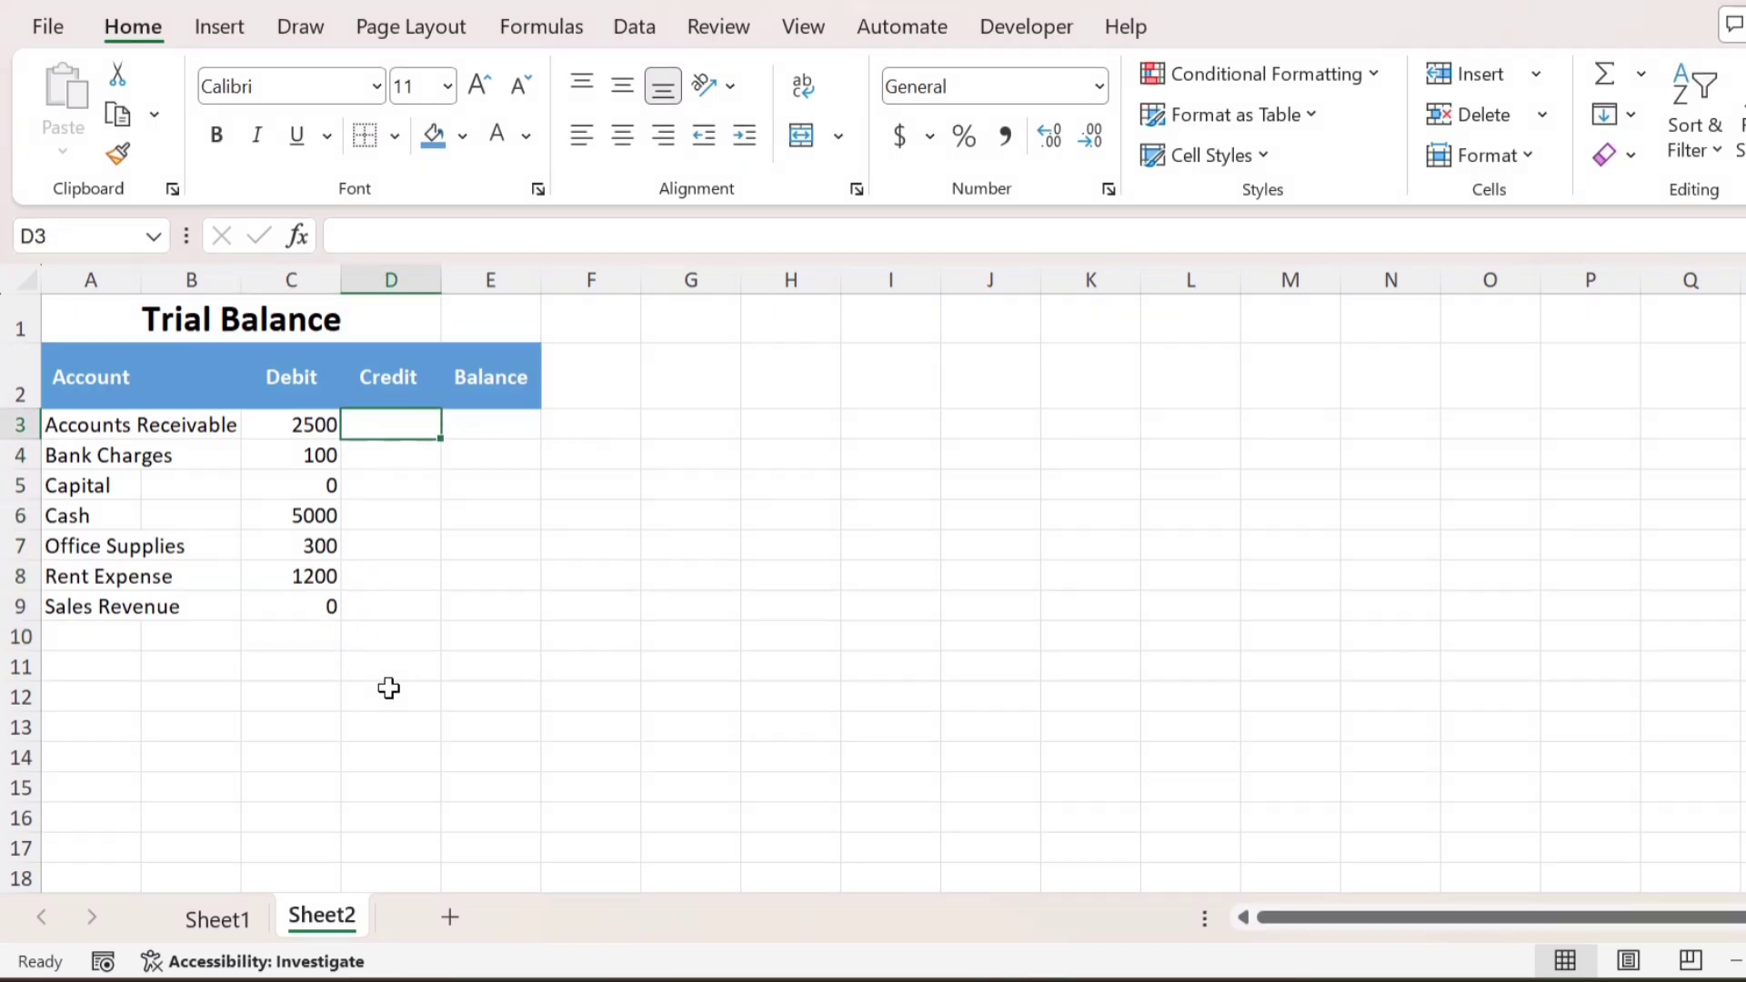
text(=su)
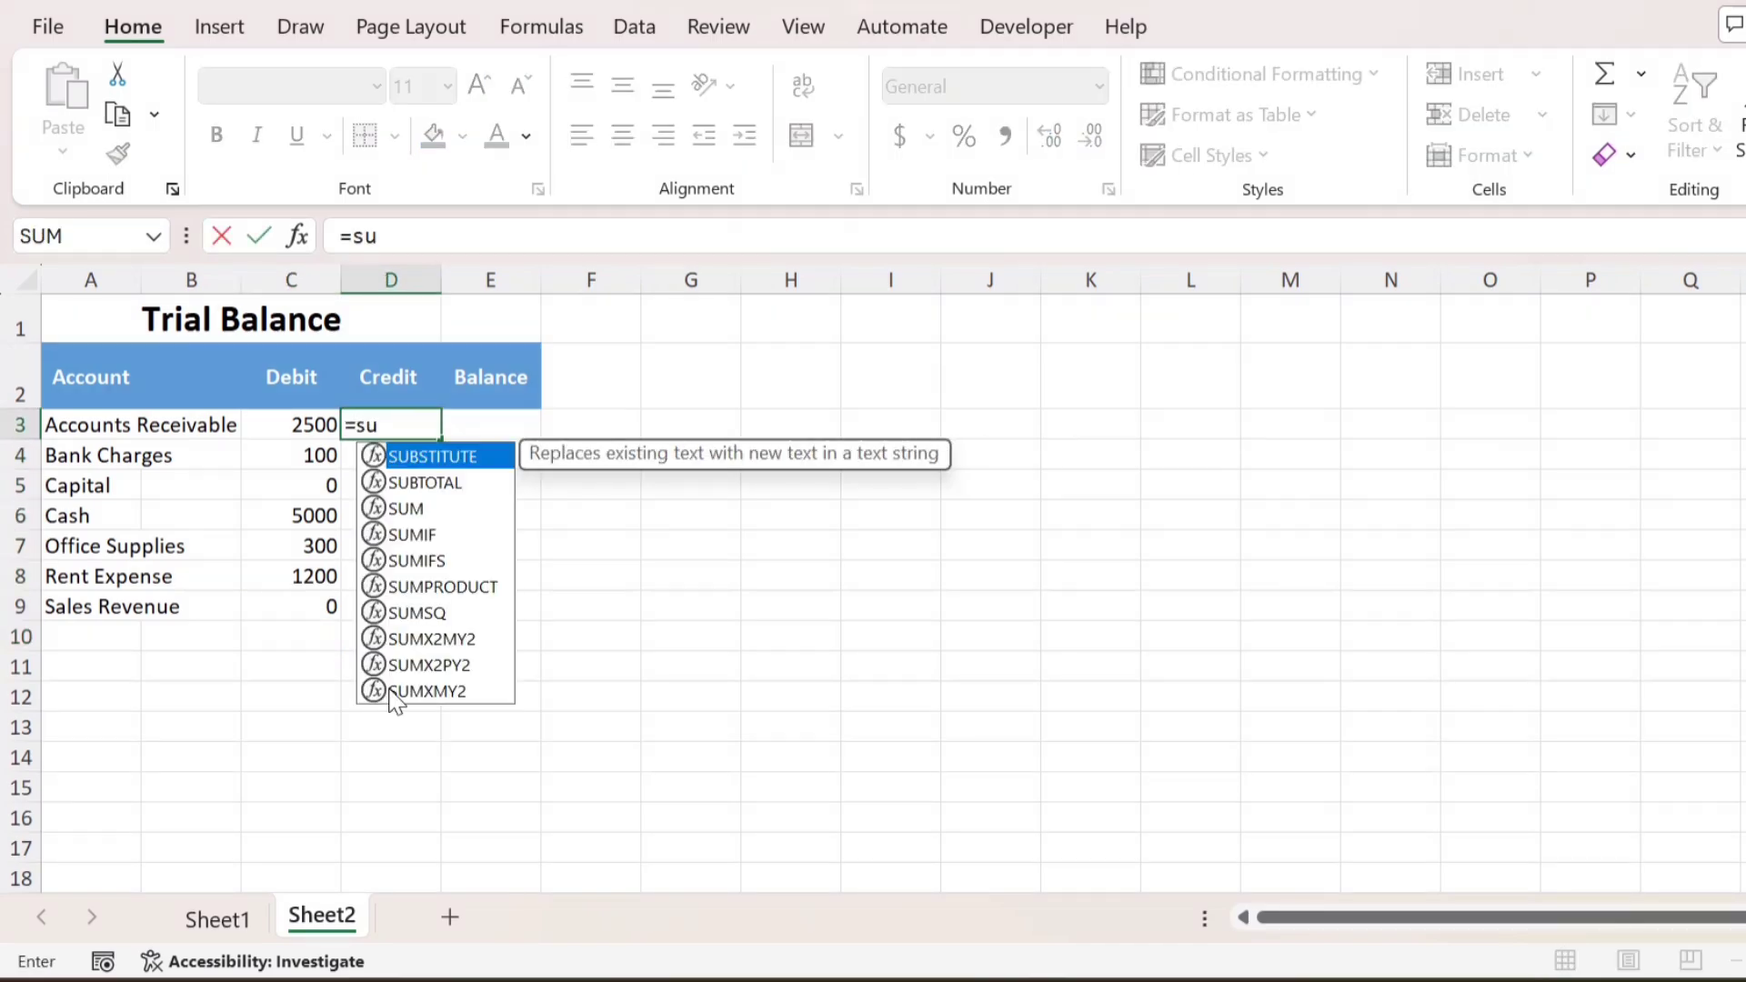
text(mifs)
key(Tab)
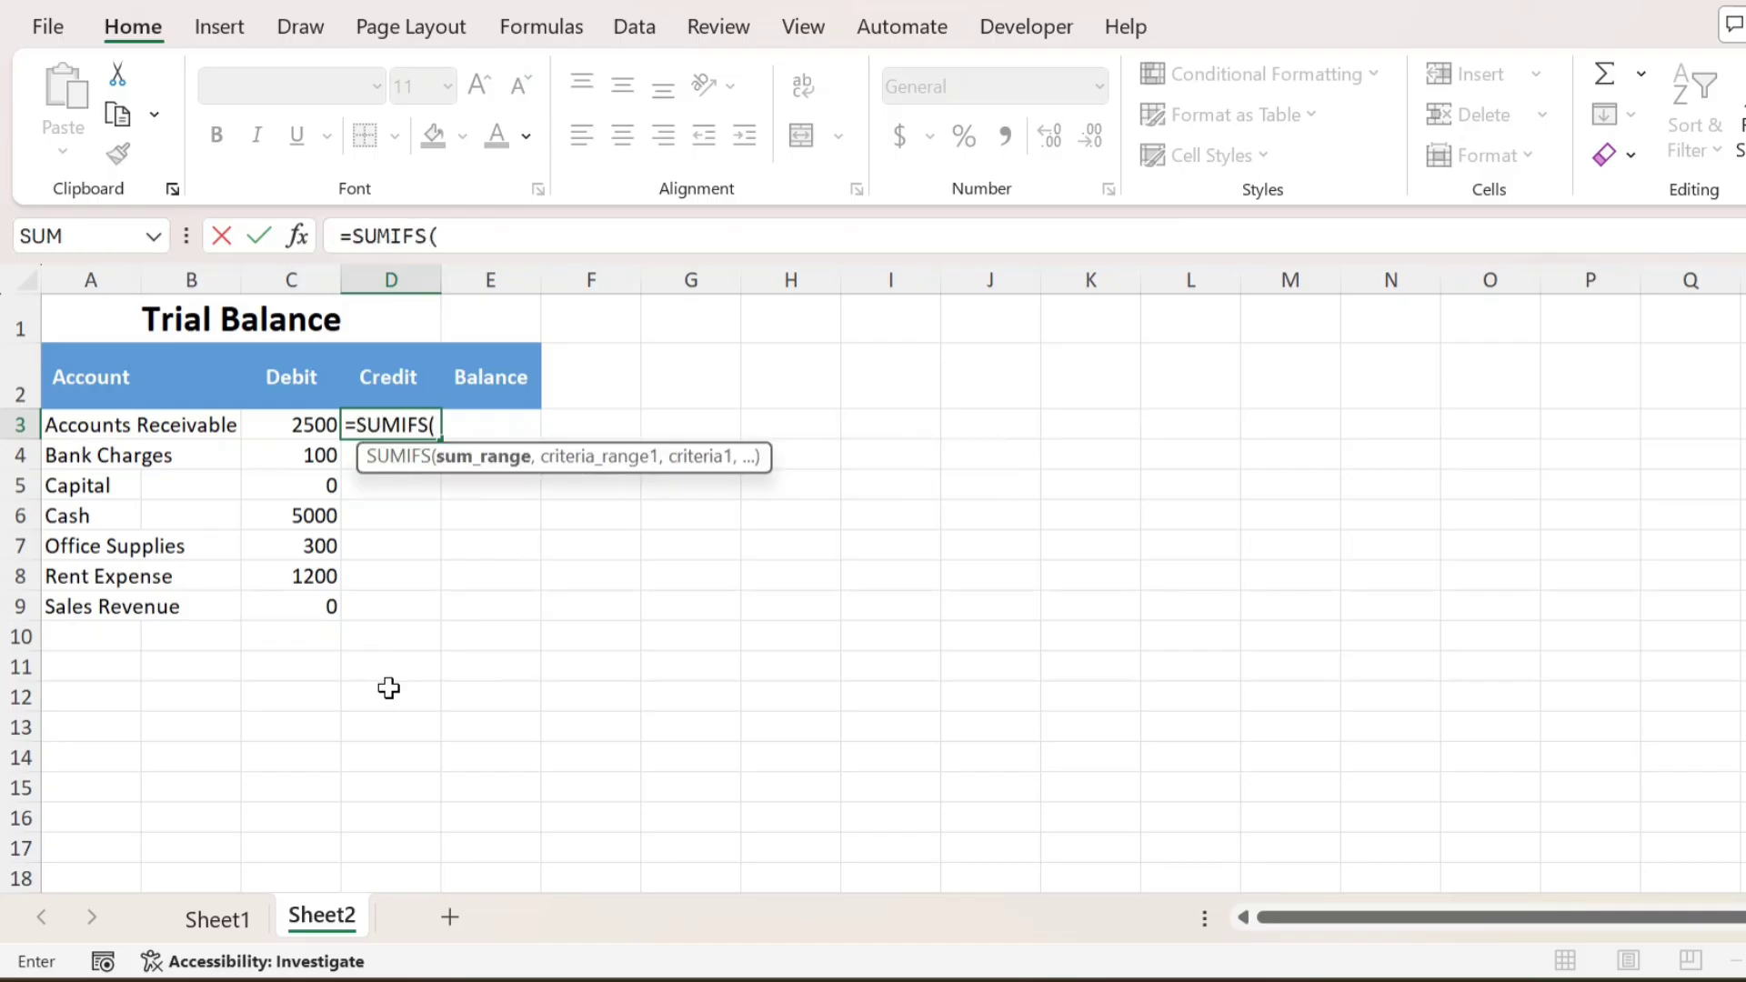
key(ctrl+Page_Up)
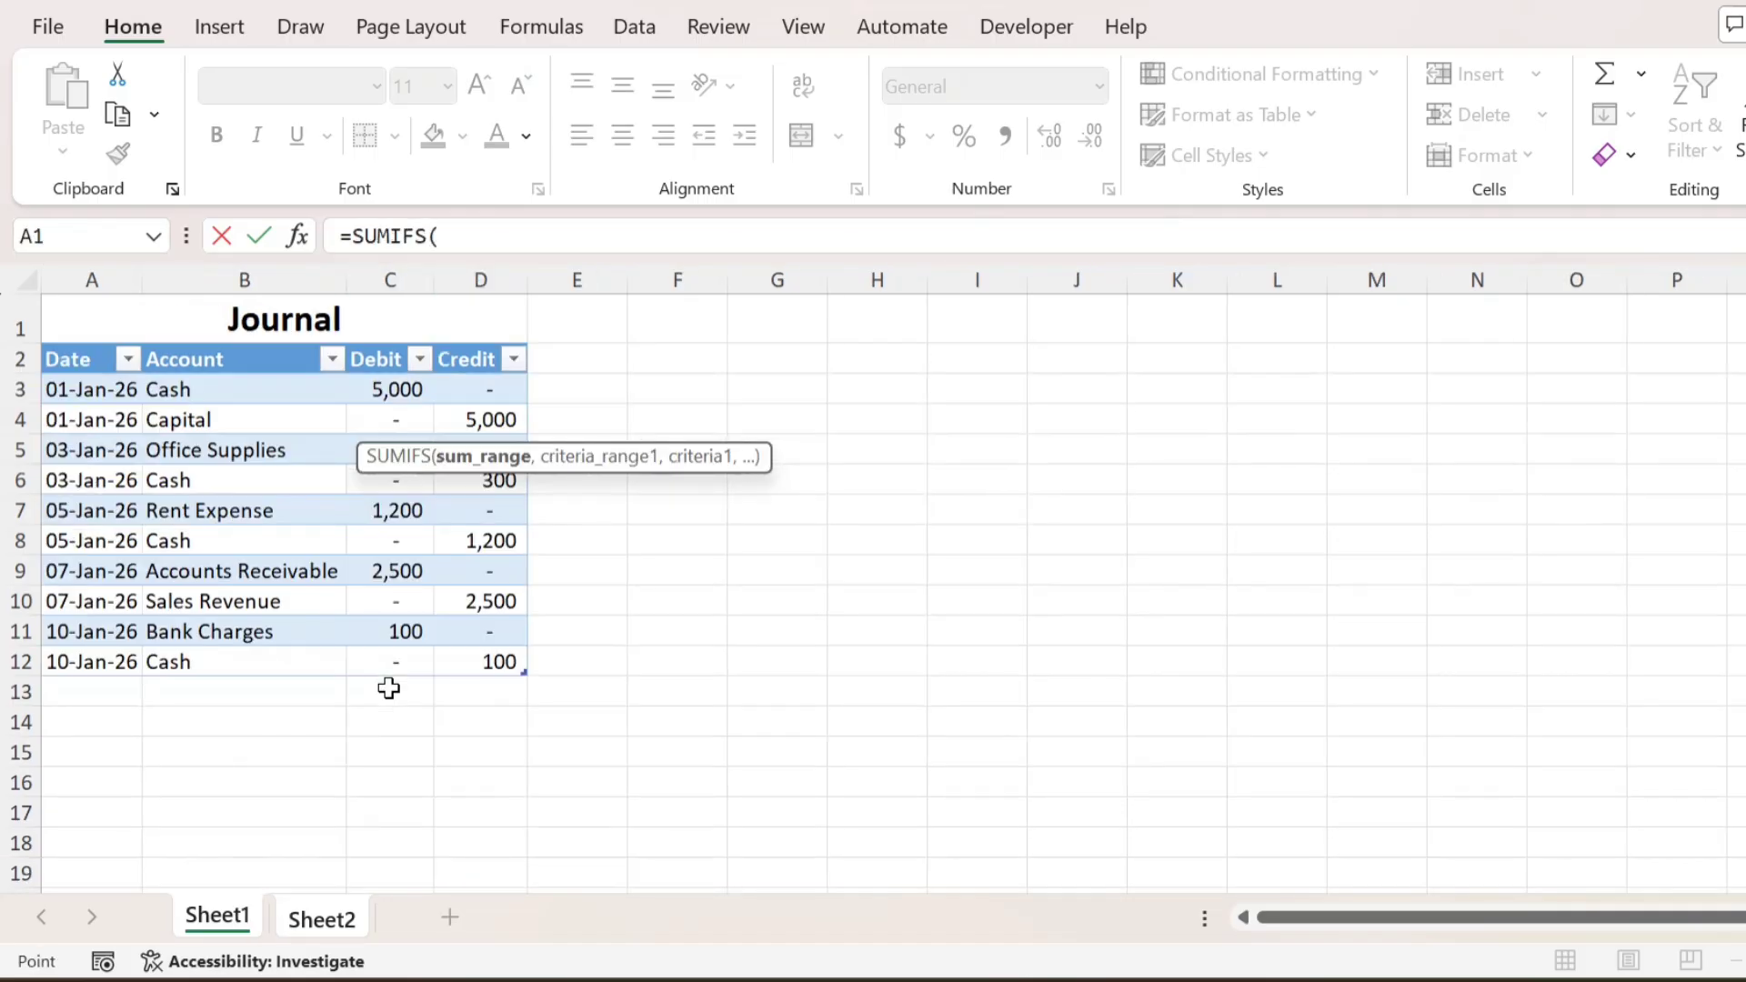
key(Right)
key(Right)
key(Right)
key(Right)
key(Down)
key(Down)
key(Left)
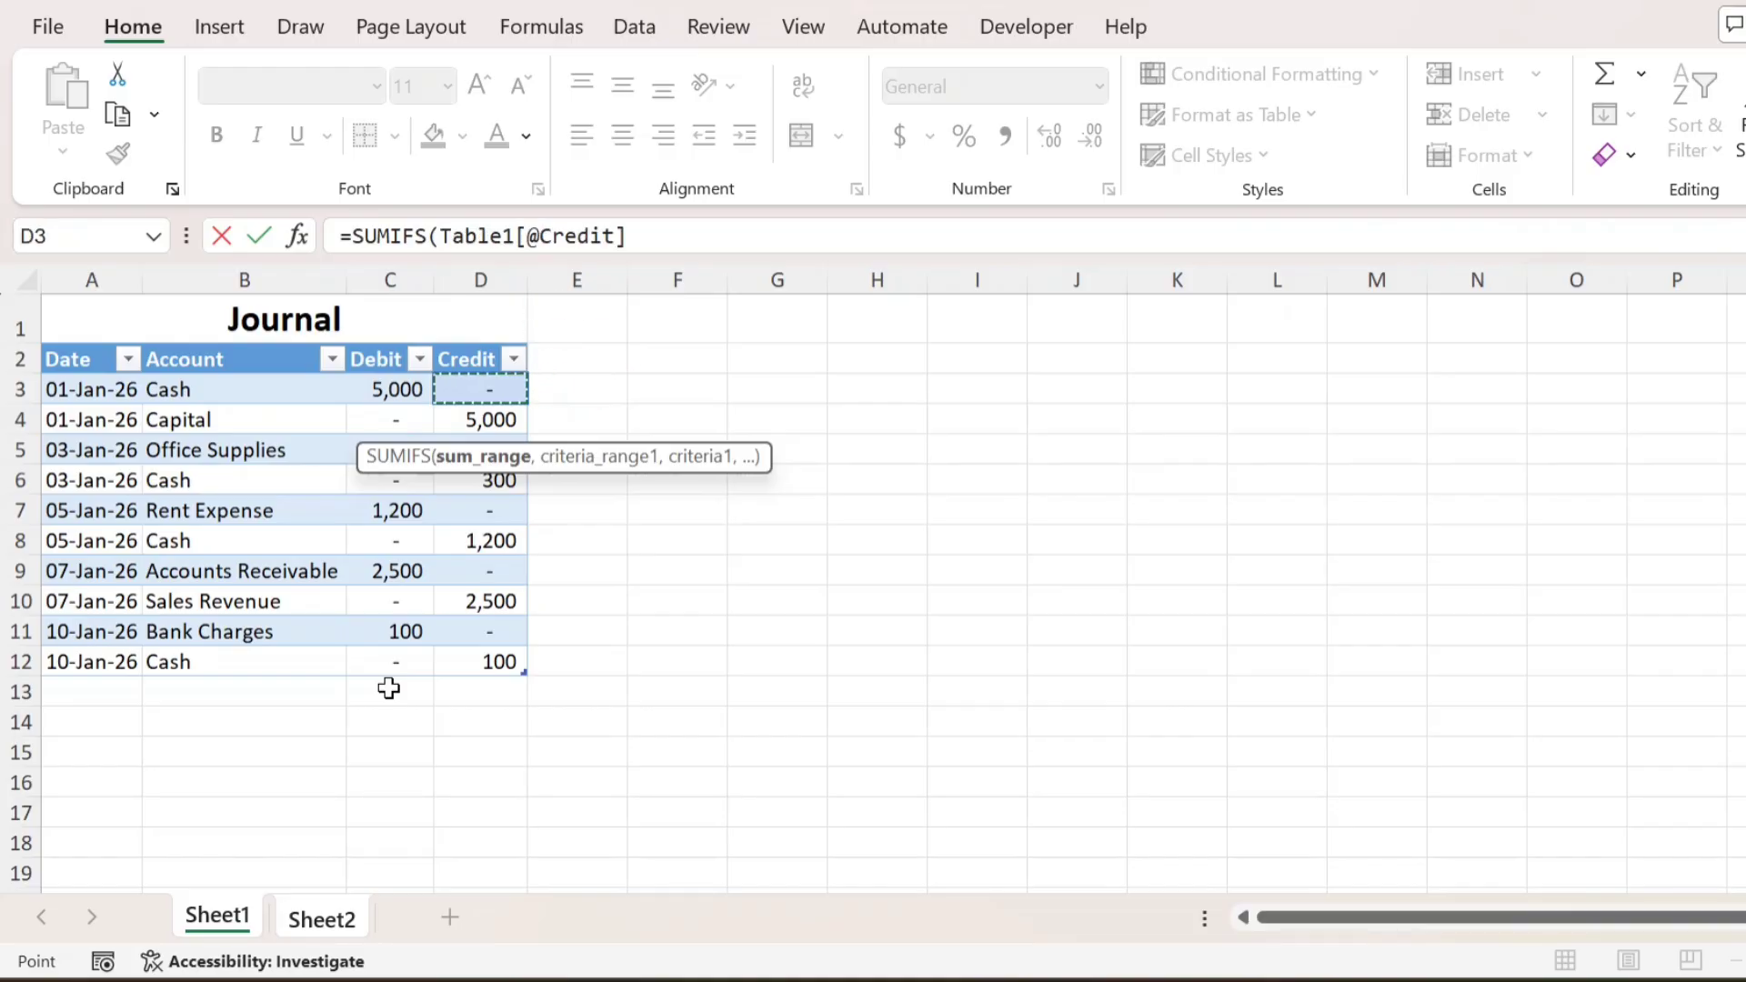
key(ctrl+shift+Down)
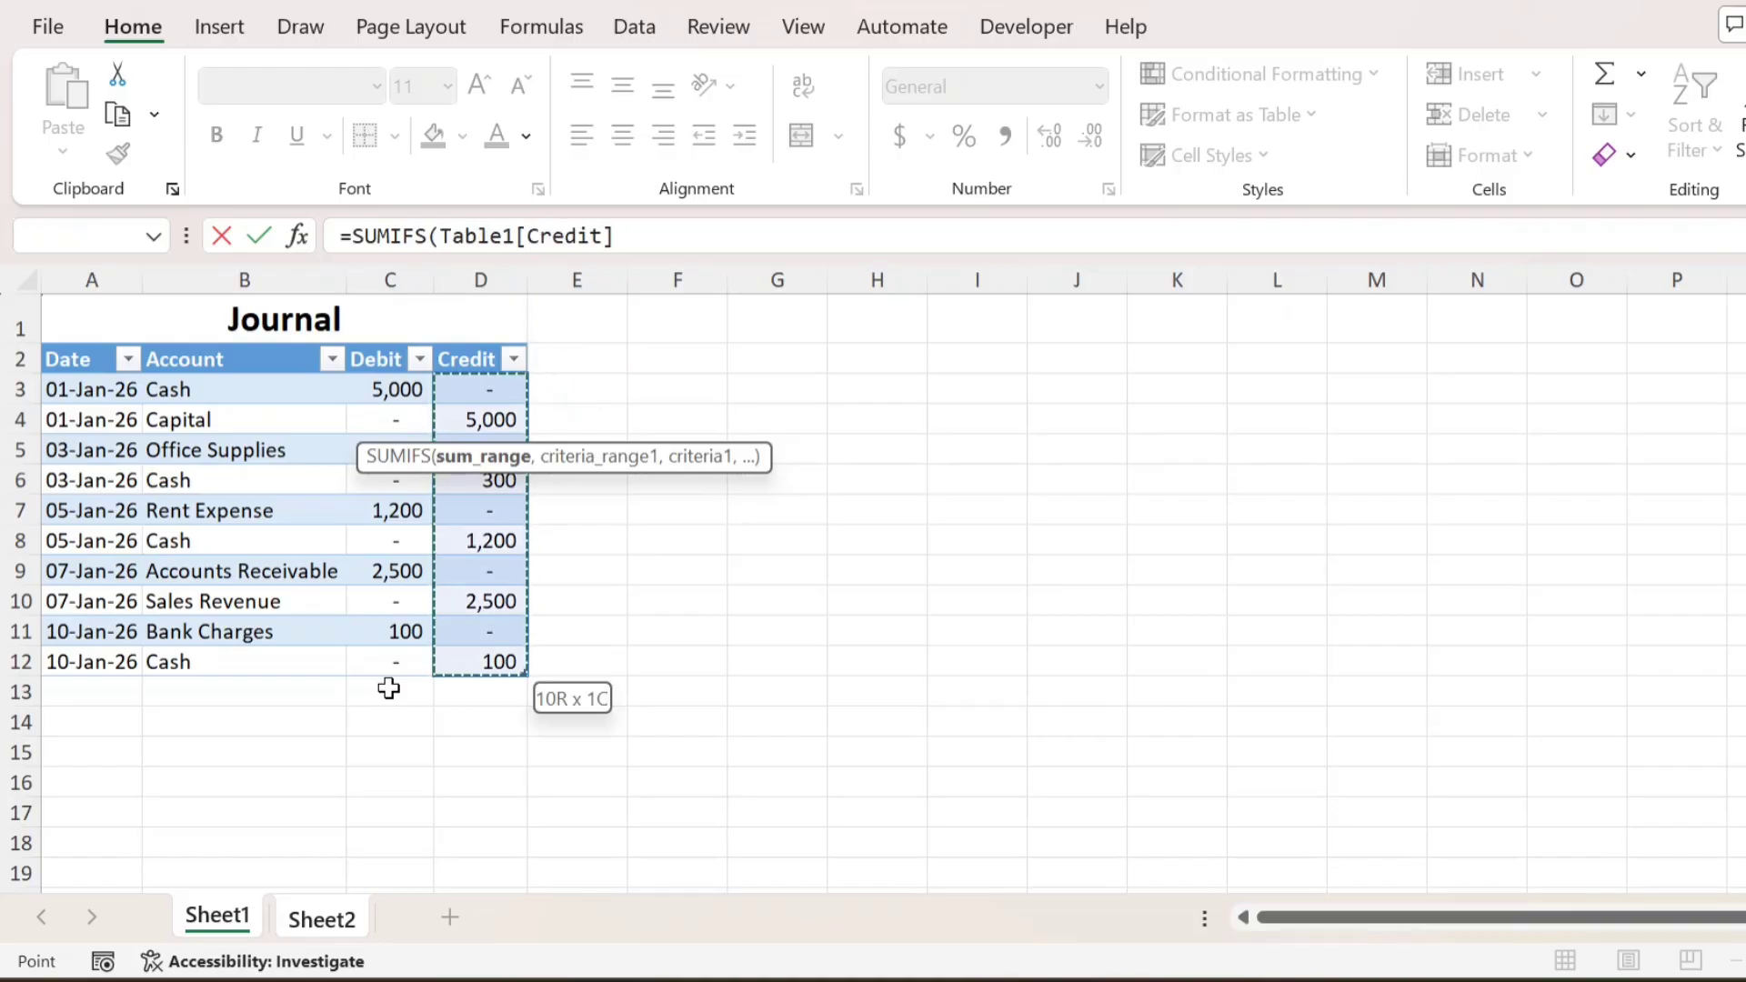
- Complete the SUMIFS formula in D3 with Table1[Account] as the criteria range and Sheet2!A3 as the criterion
text(,)
key(Right)
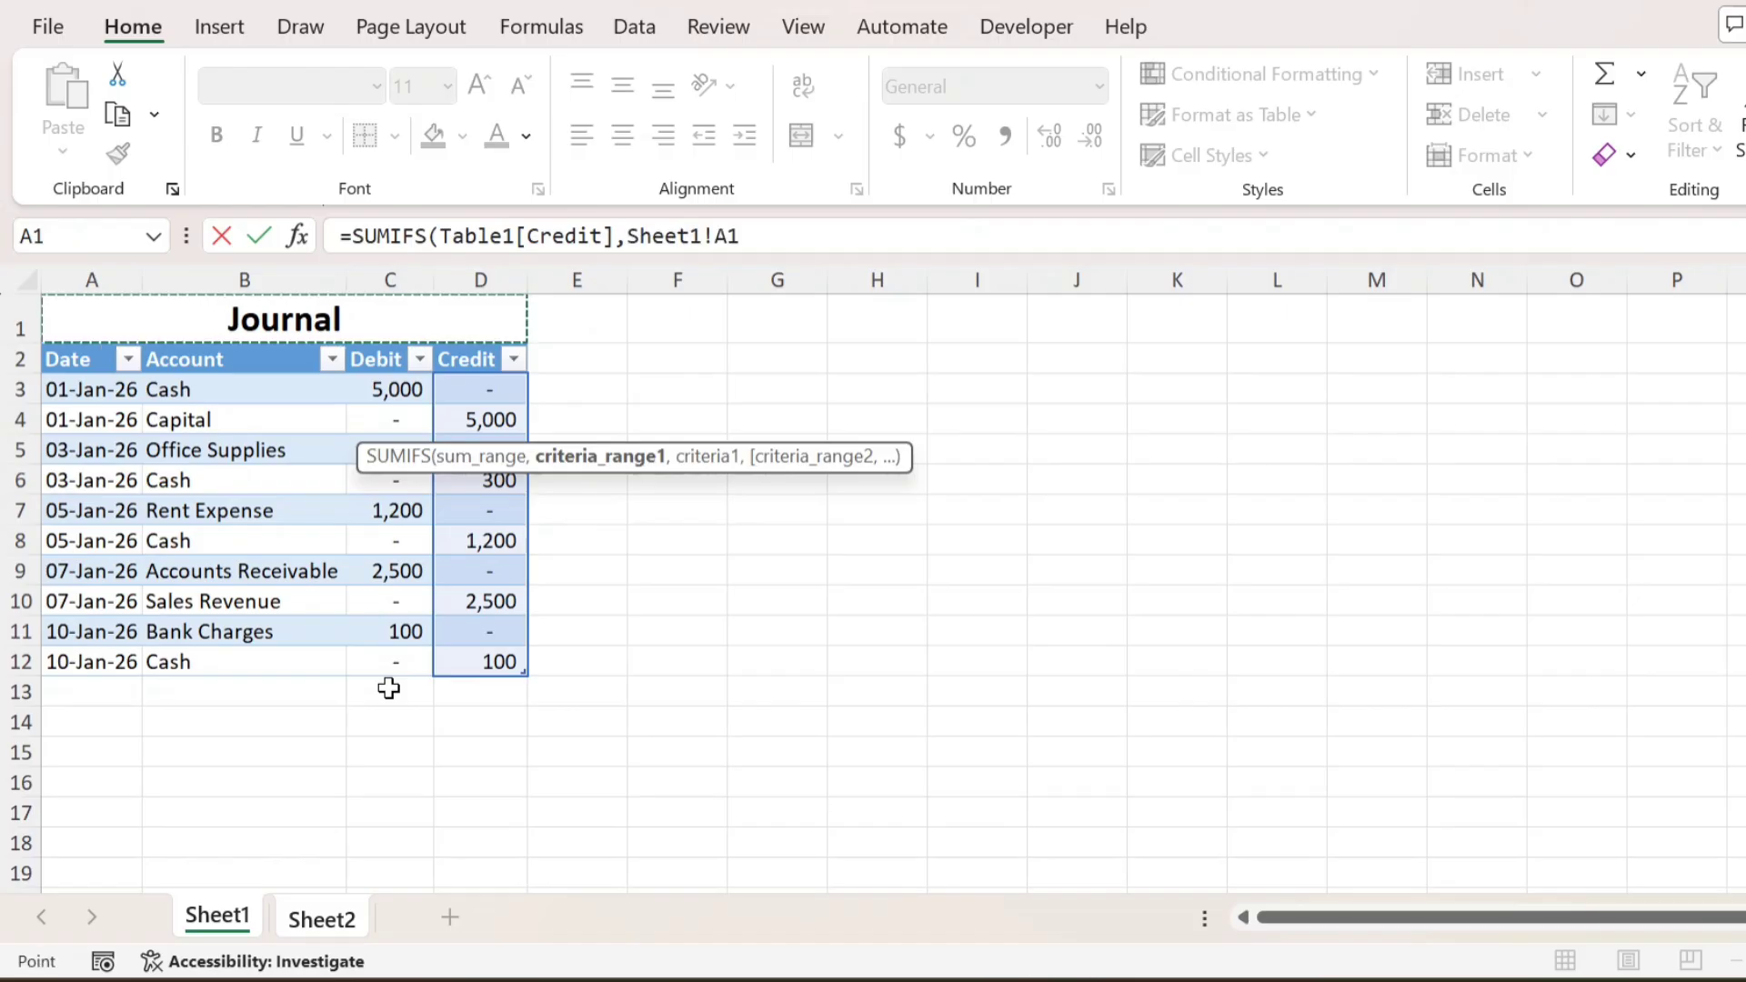
key(Down)
key(Left)
key(Down)
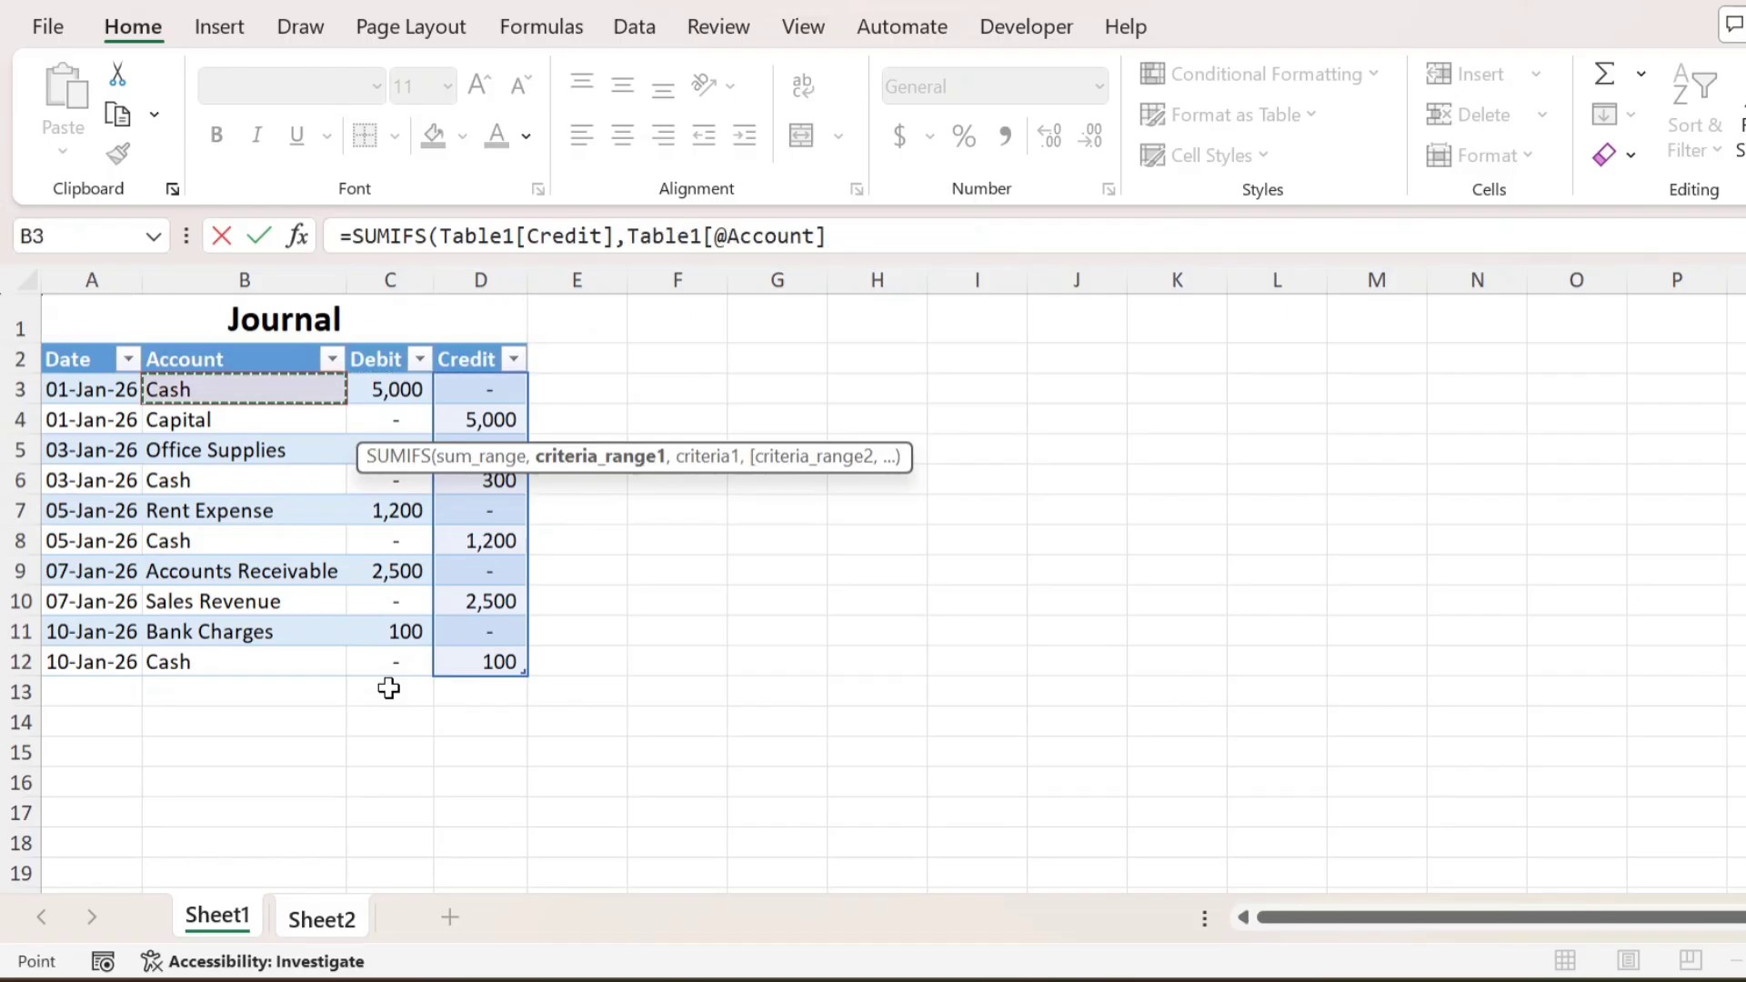
key(ctrl+shift+Down)
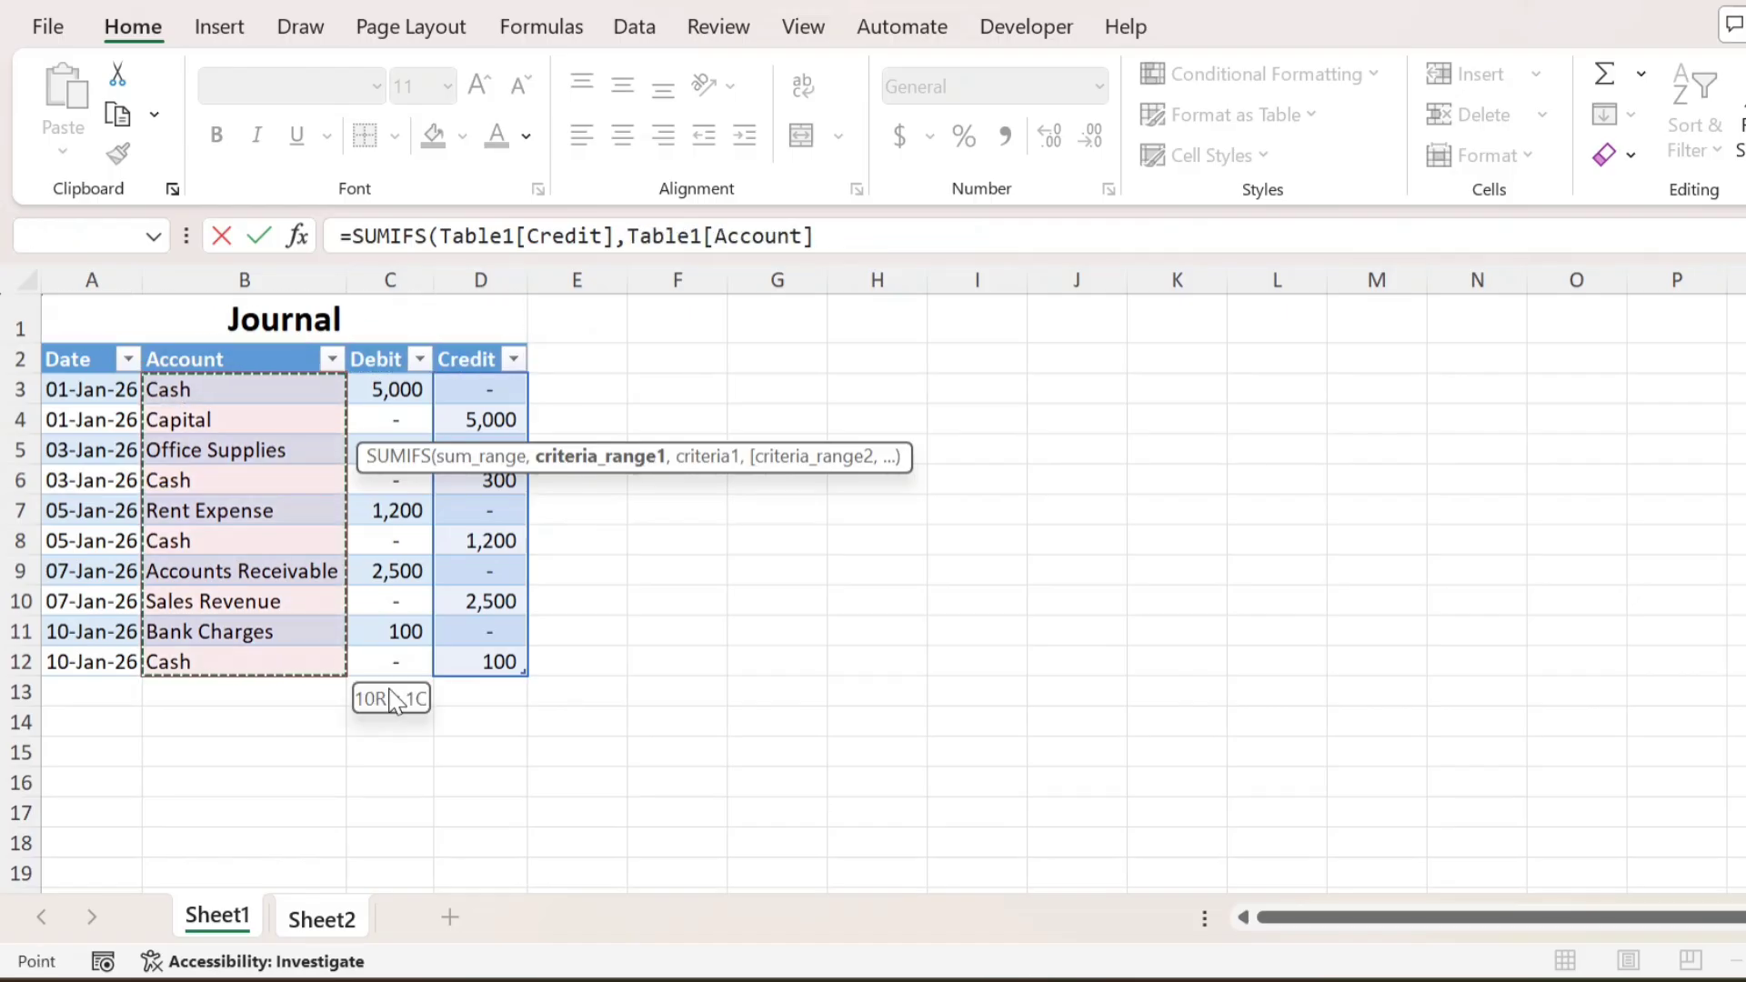
text(,)
key(ctrl+Page_Down)
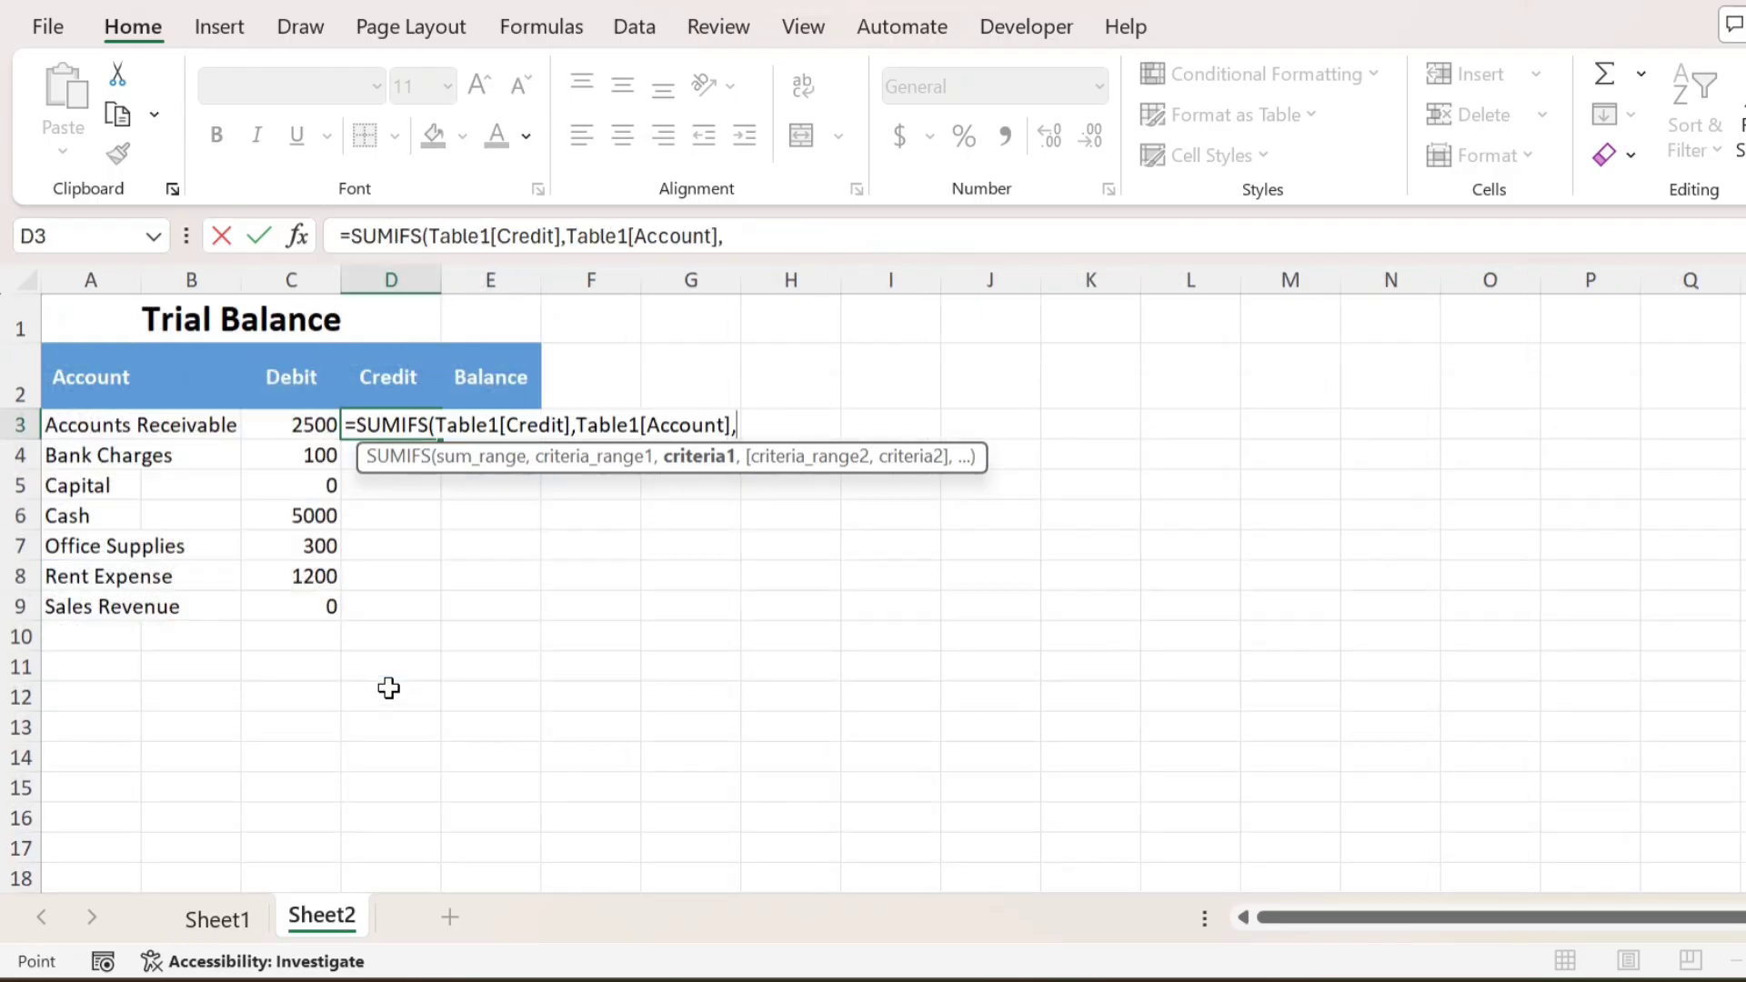
key(Left)
key(Left)
key(Left)
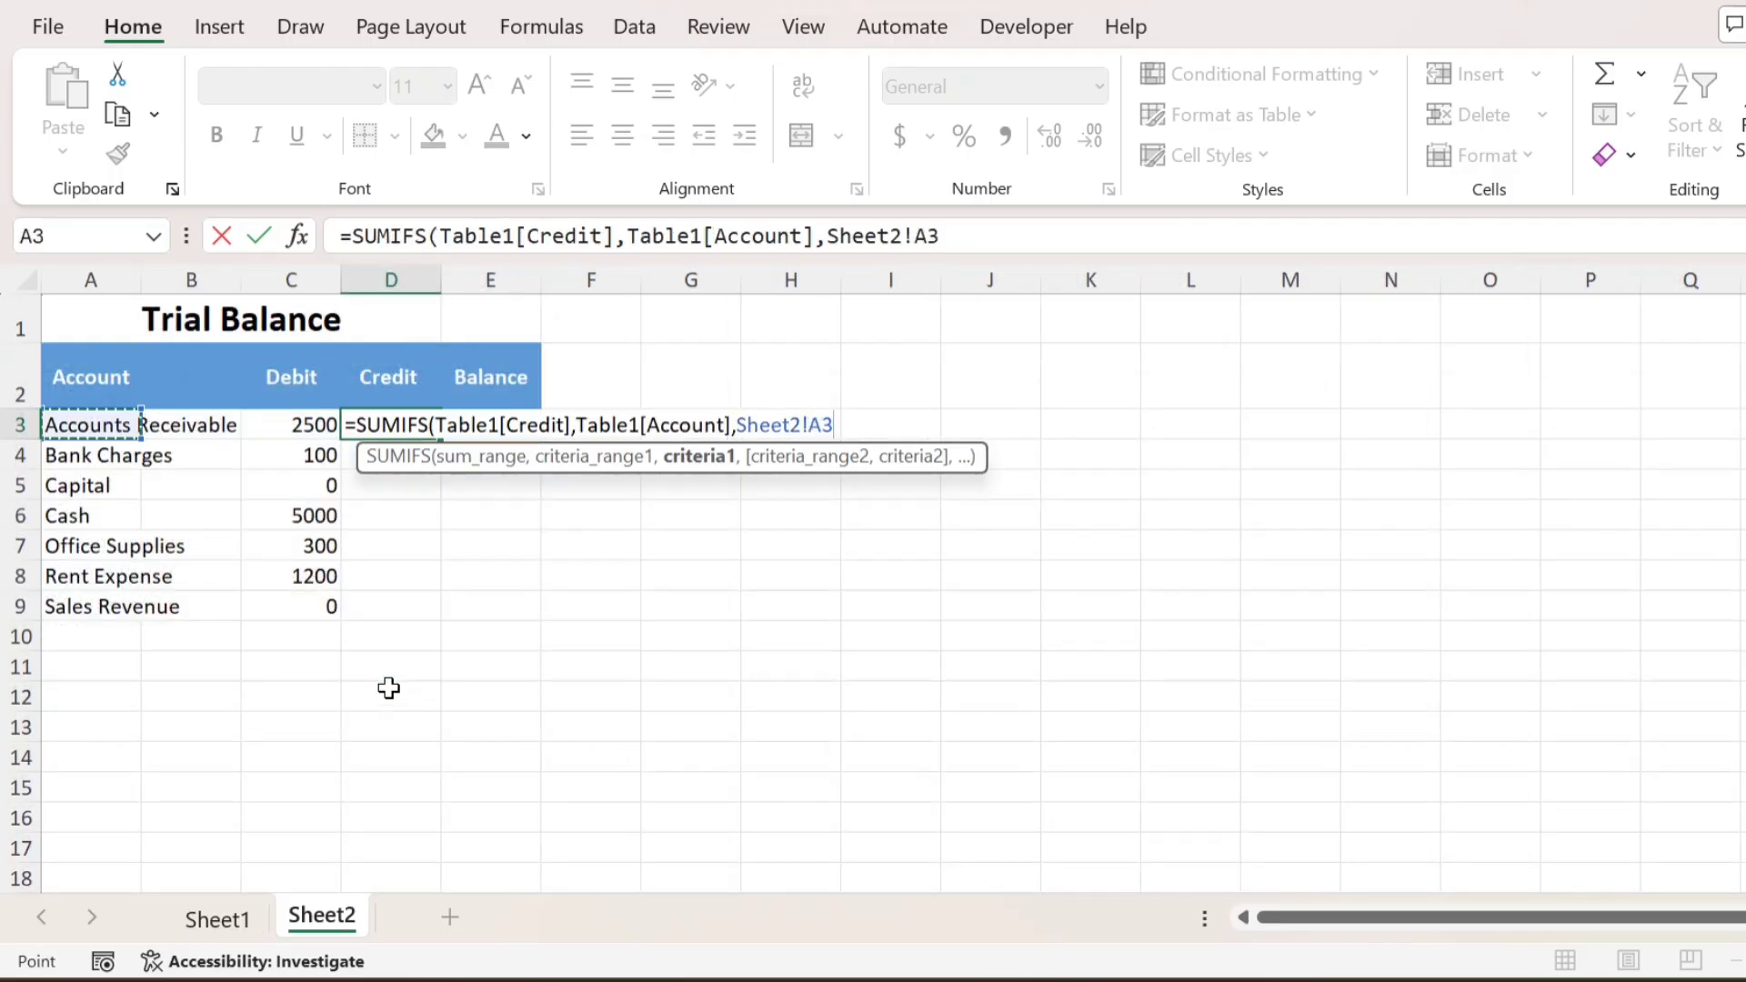
text())
key(Return)
- Copy the SUMIFS credit formula from D3 down to D9 for all the listed accounts
key(Up)
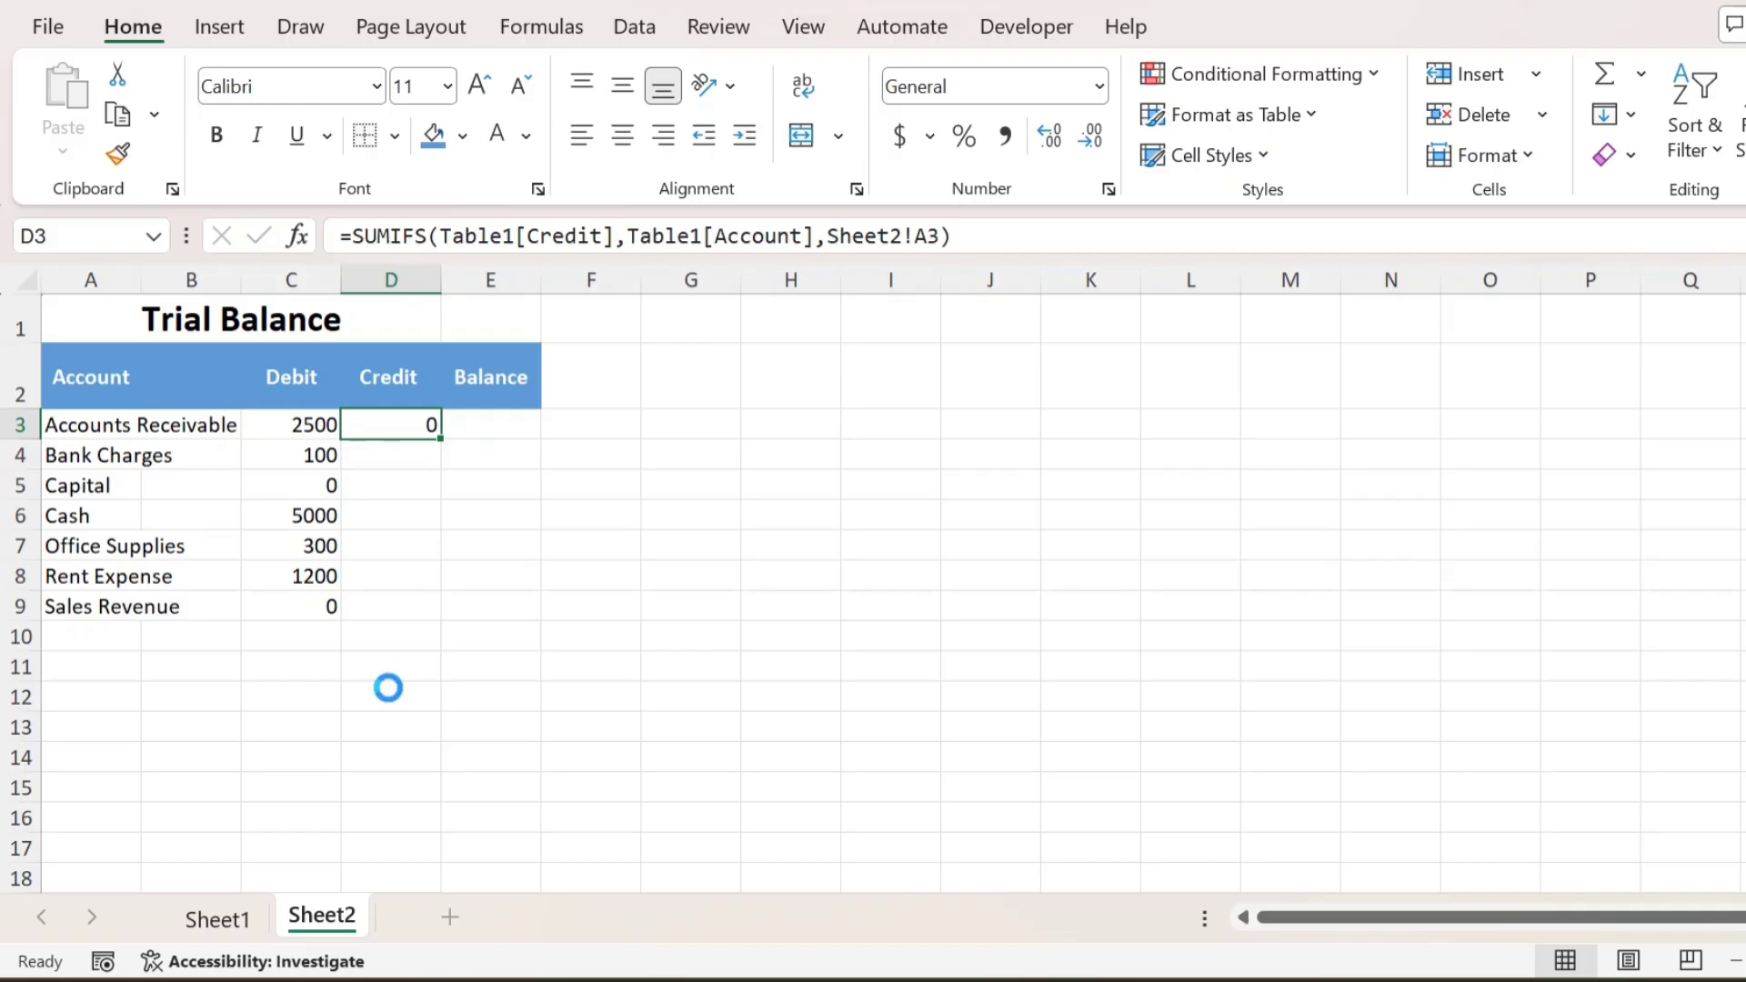
key(ctrl+c)
key(shift+Down)
key(shift+Down)
key(shift+Down)
key(shift+Down)
key(shift+Down)
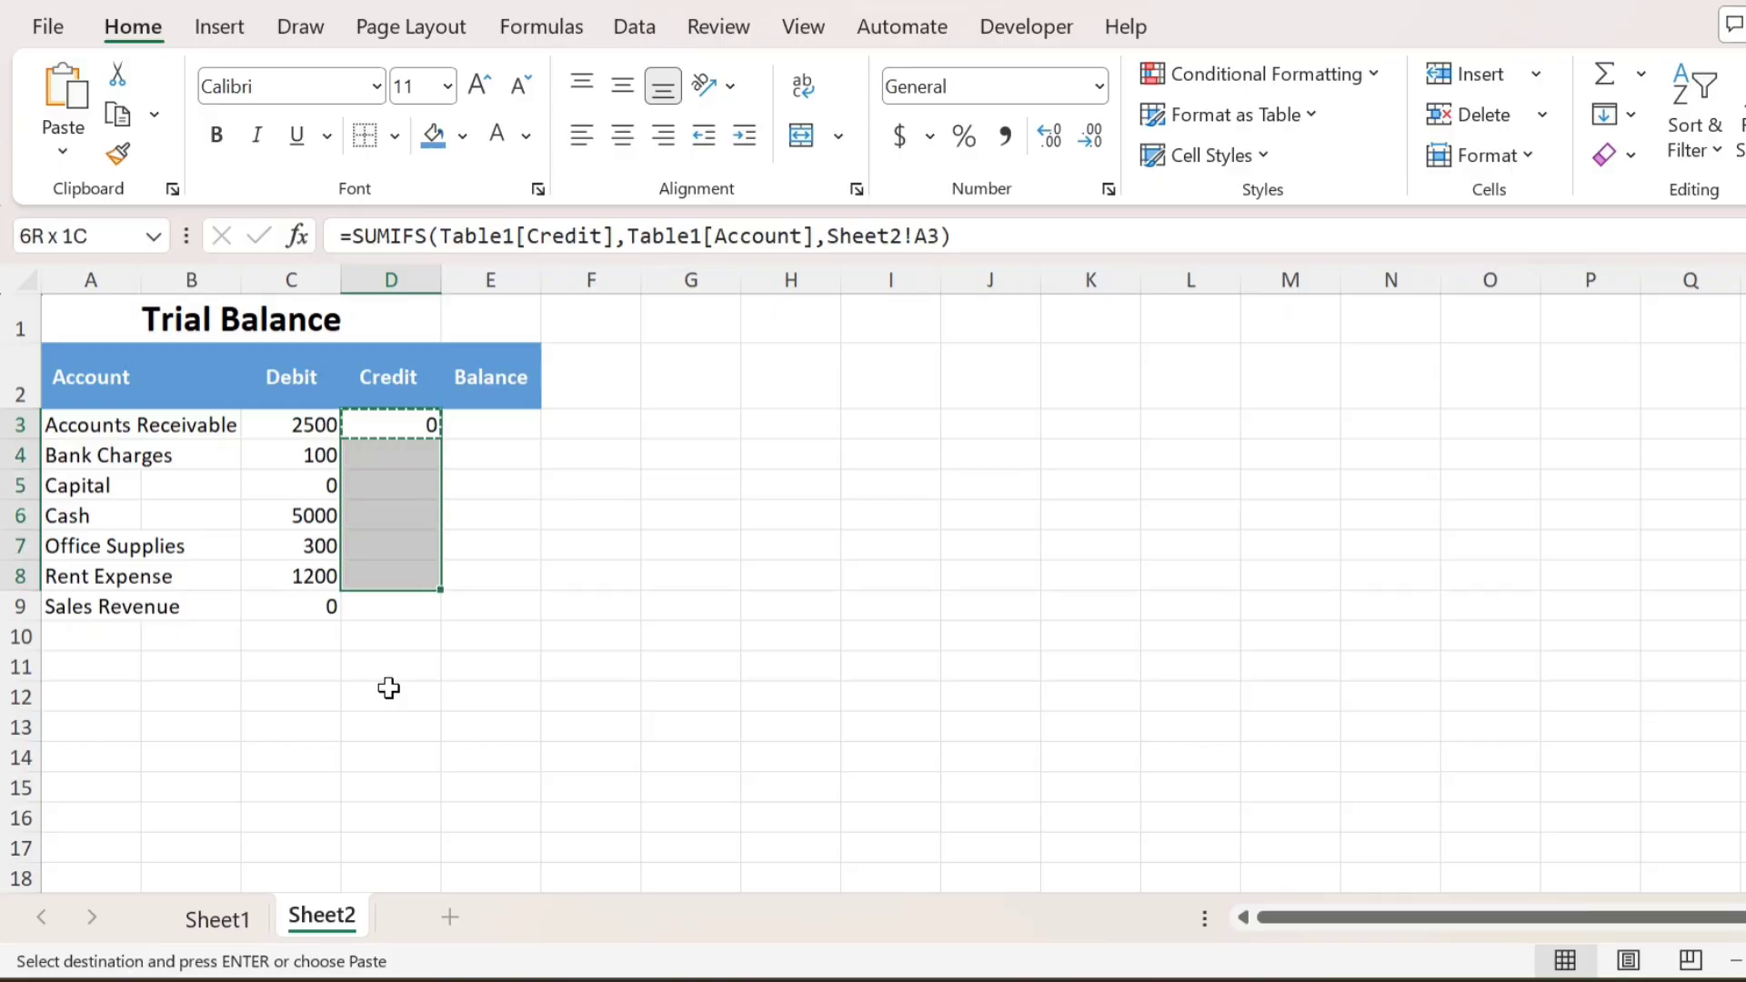
key(shift+Down)
key(Return)
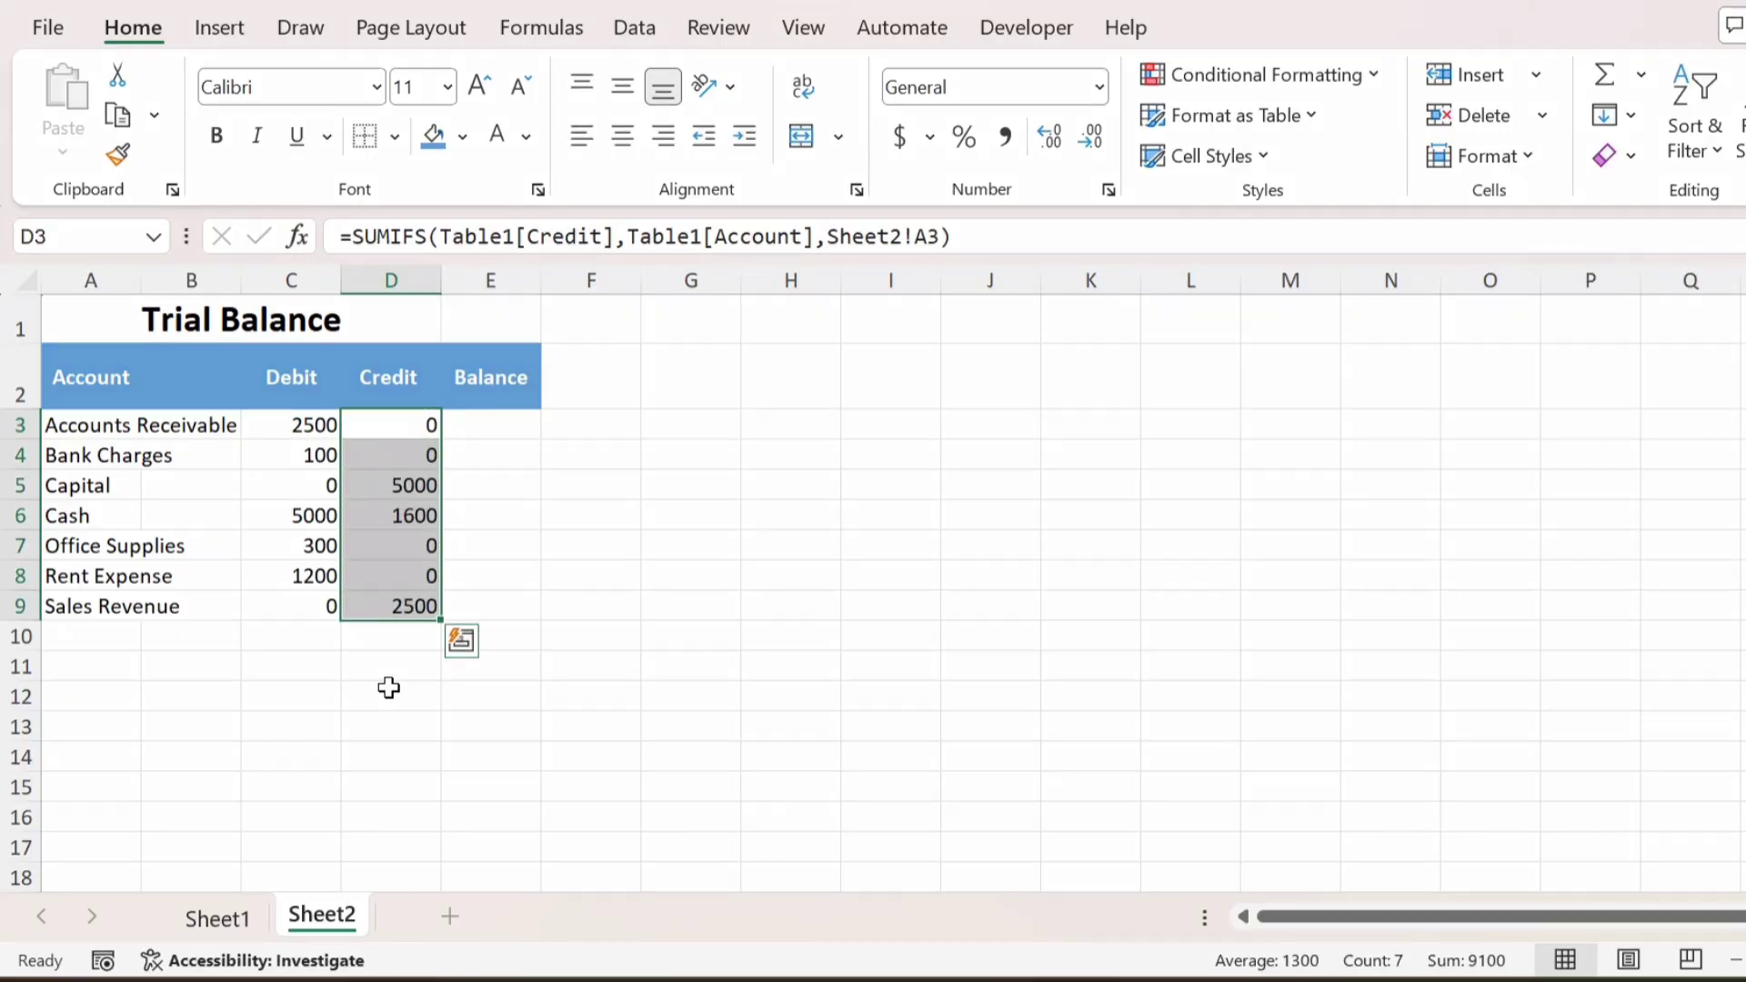
- Enter the formula =C3-D3 in E3 to calculate the first account's balance as debit minus credit
key(Down)
key(Down)
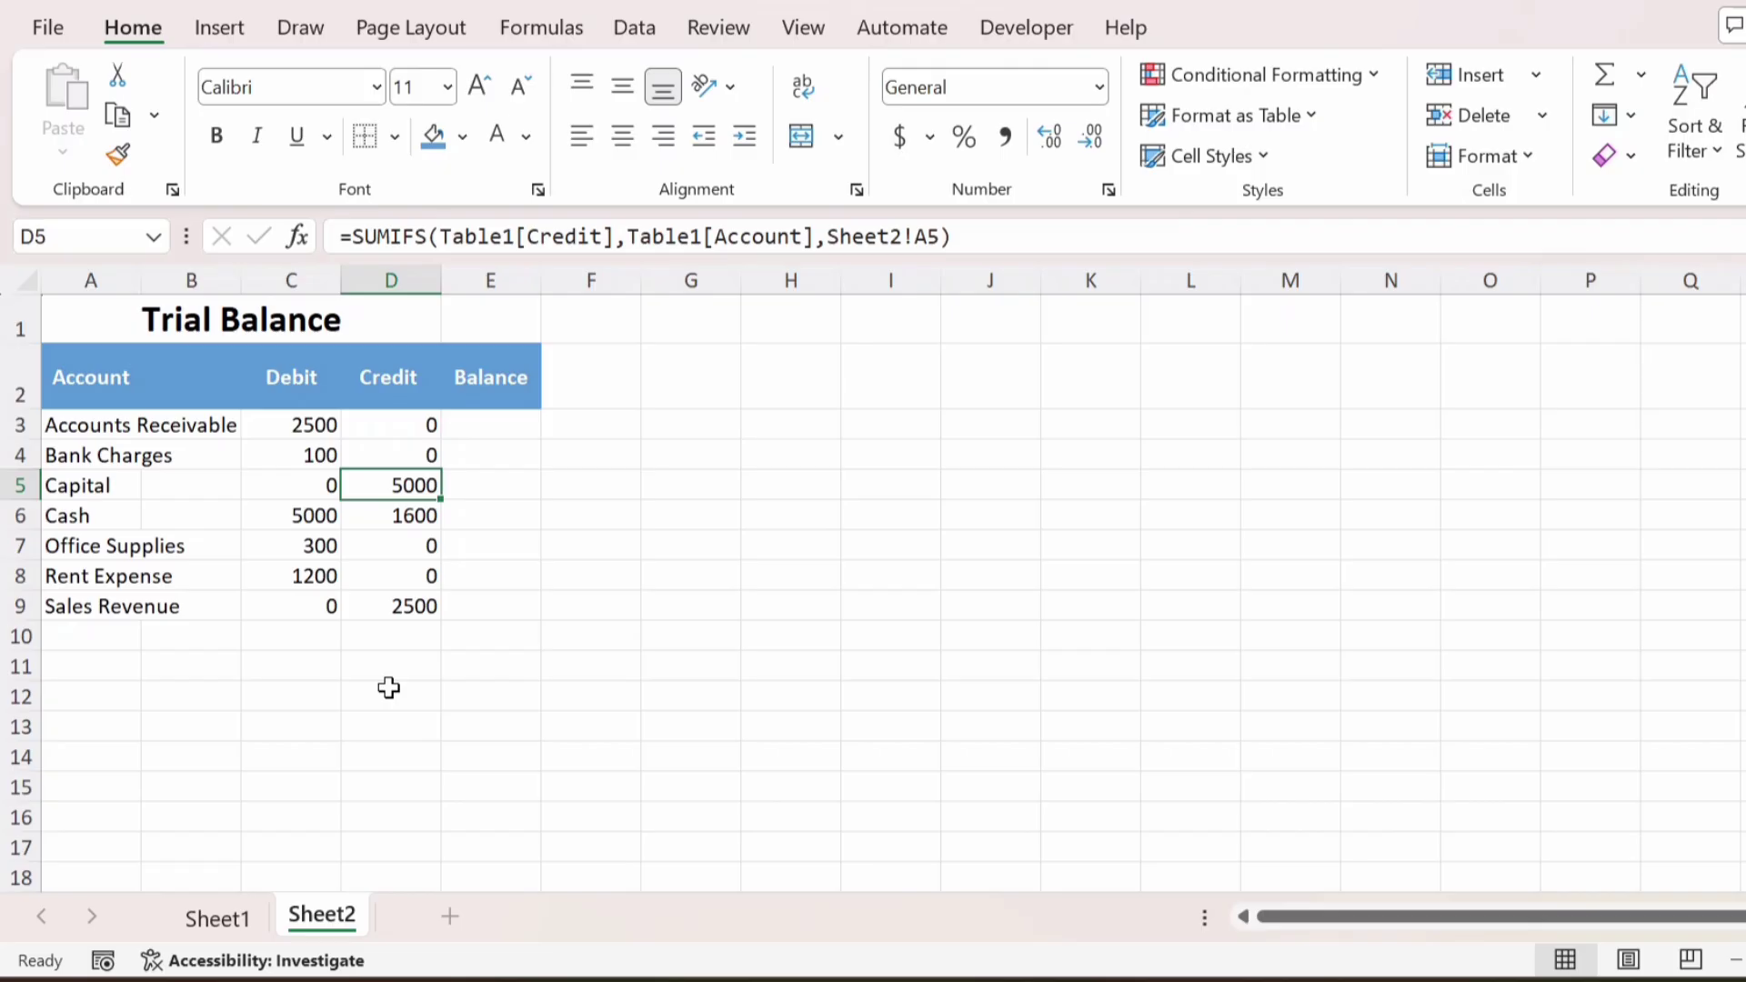
key(Right)
key(Up)
key(Up)
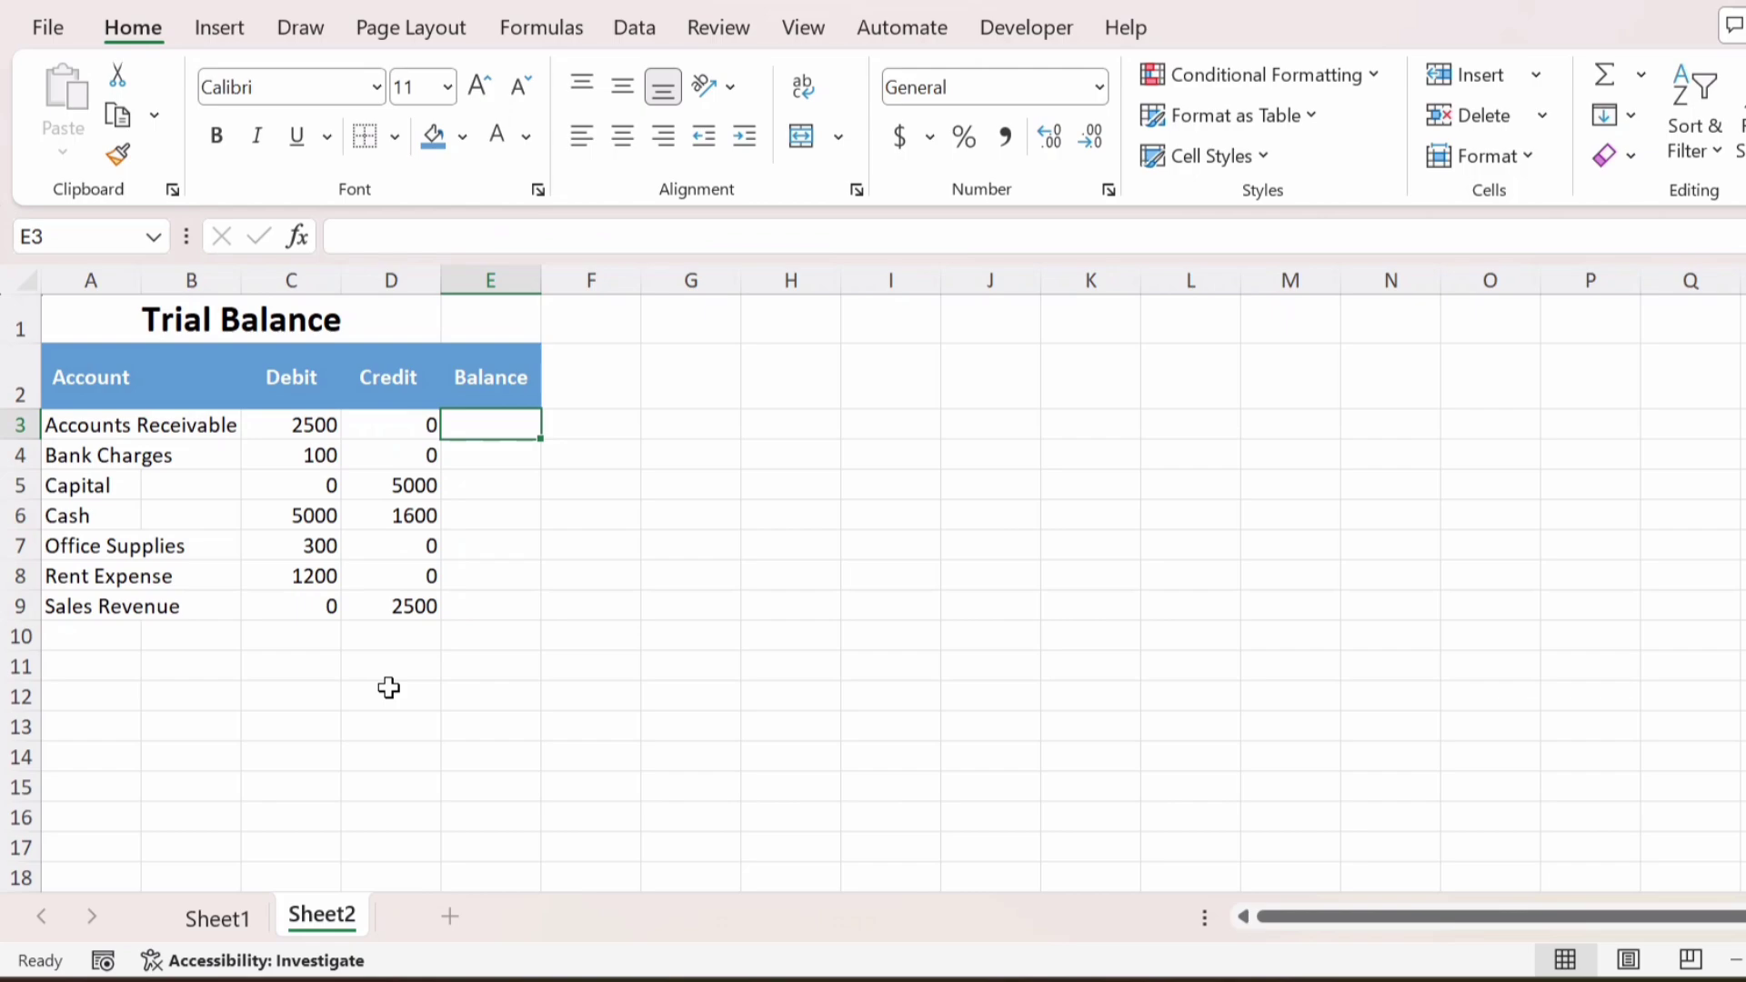
text(=)
key(Left)
key(Left)
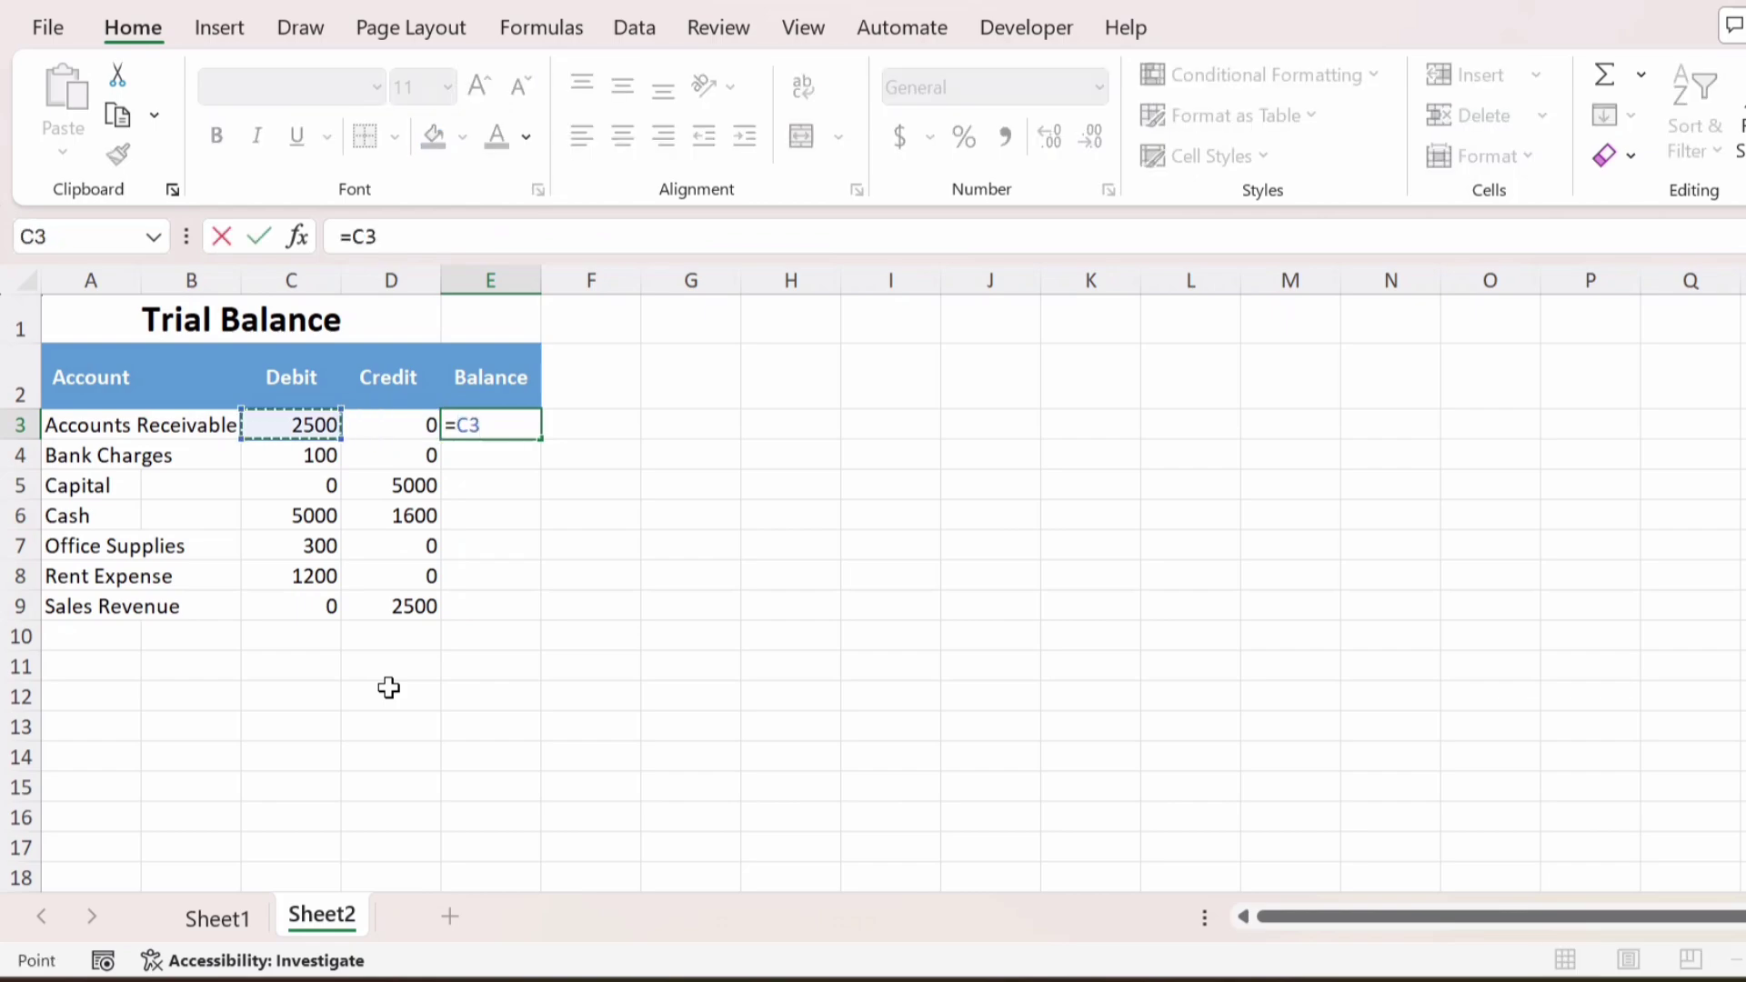
text(-)
key(Left)
key(Return)
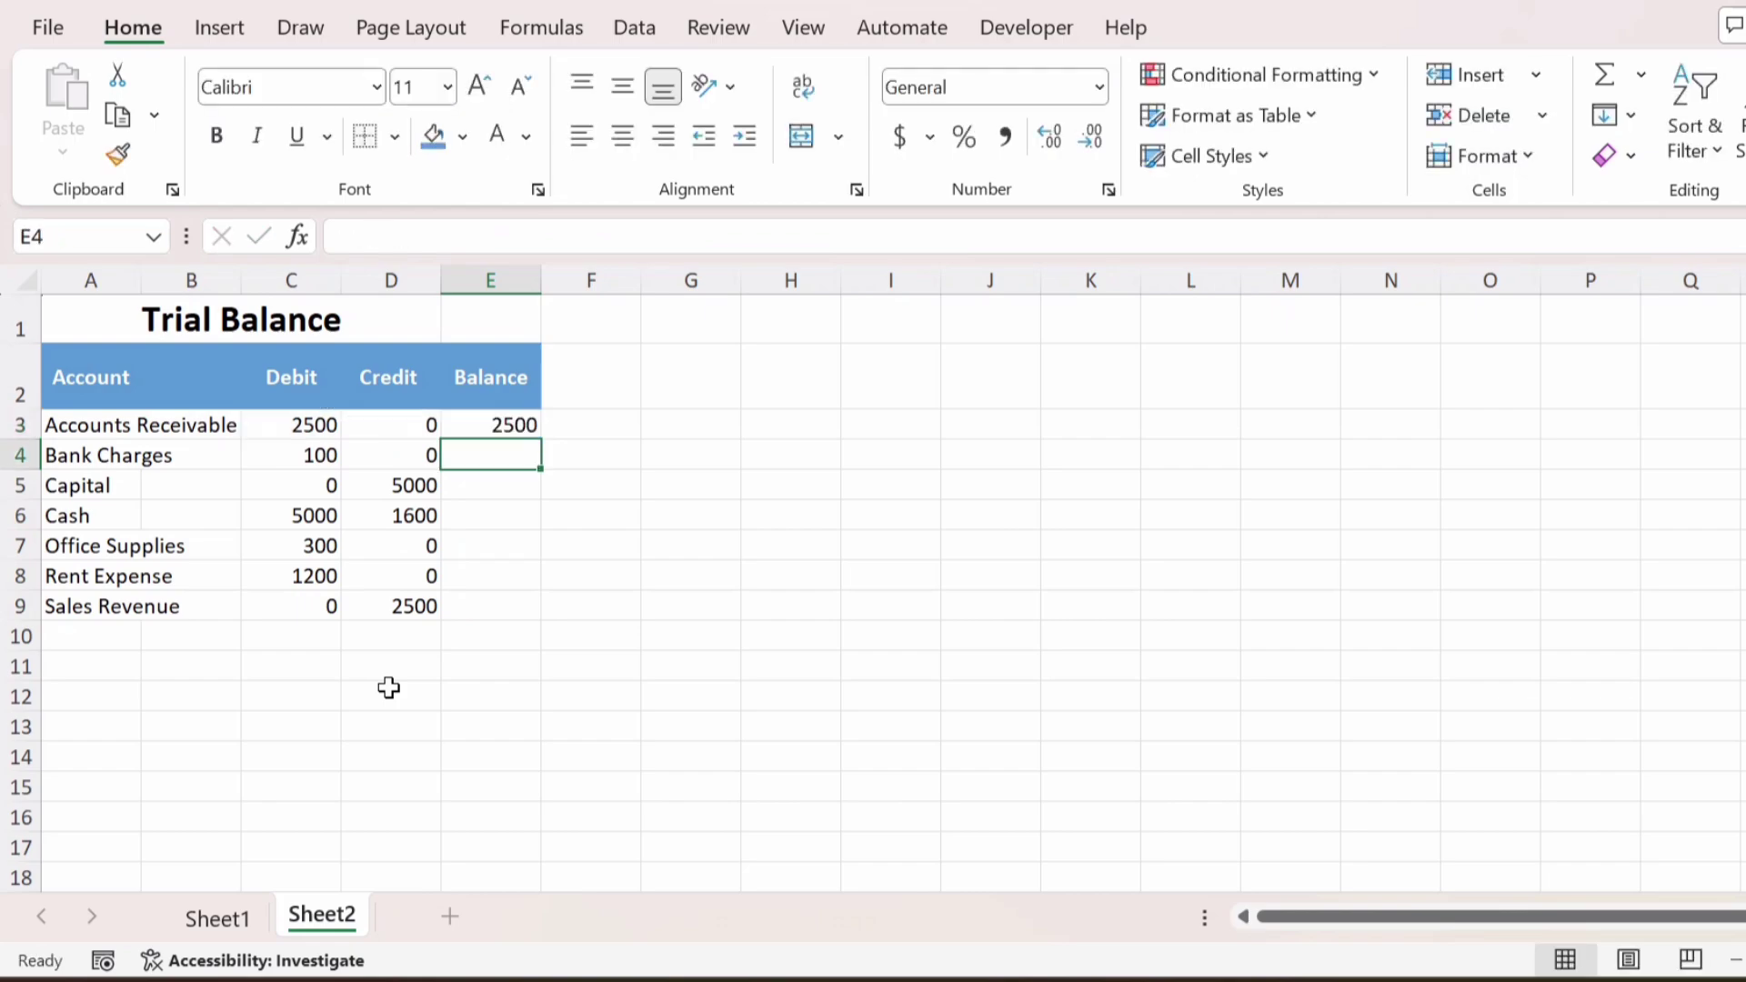
- Copy the balance formula from E3 down to E9
key(Up)
key(ctrl+c)
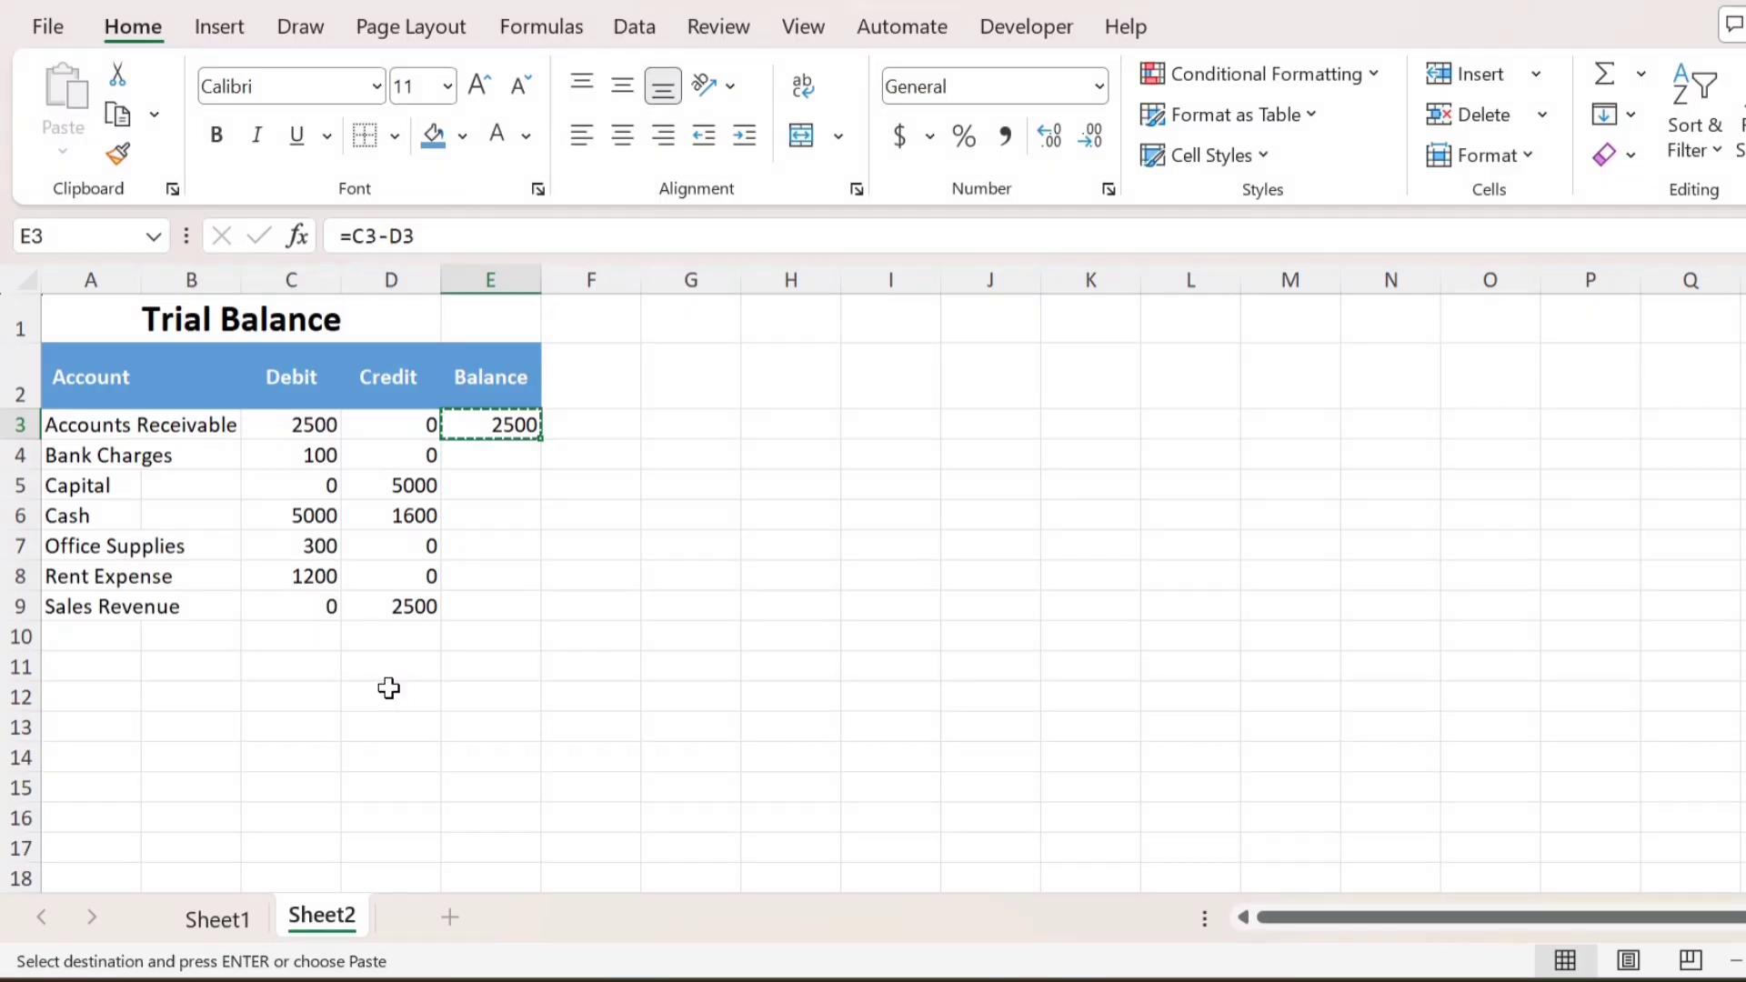
key(shift+Down)
key(shift+Down)
key(shift+Down)
key(shift+Down)
key(shift+Down)
key(shift+Down)
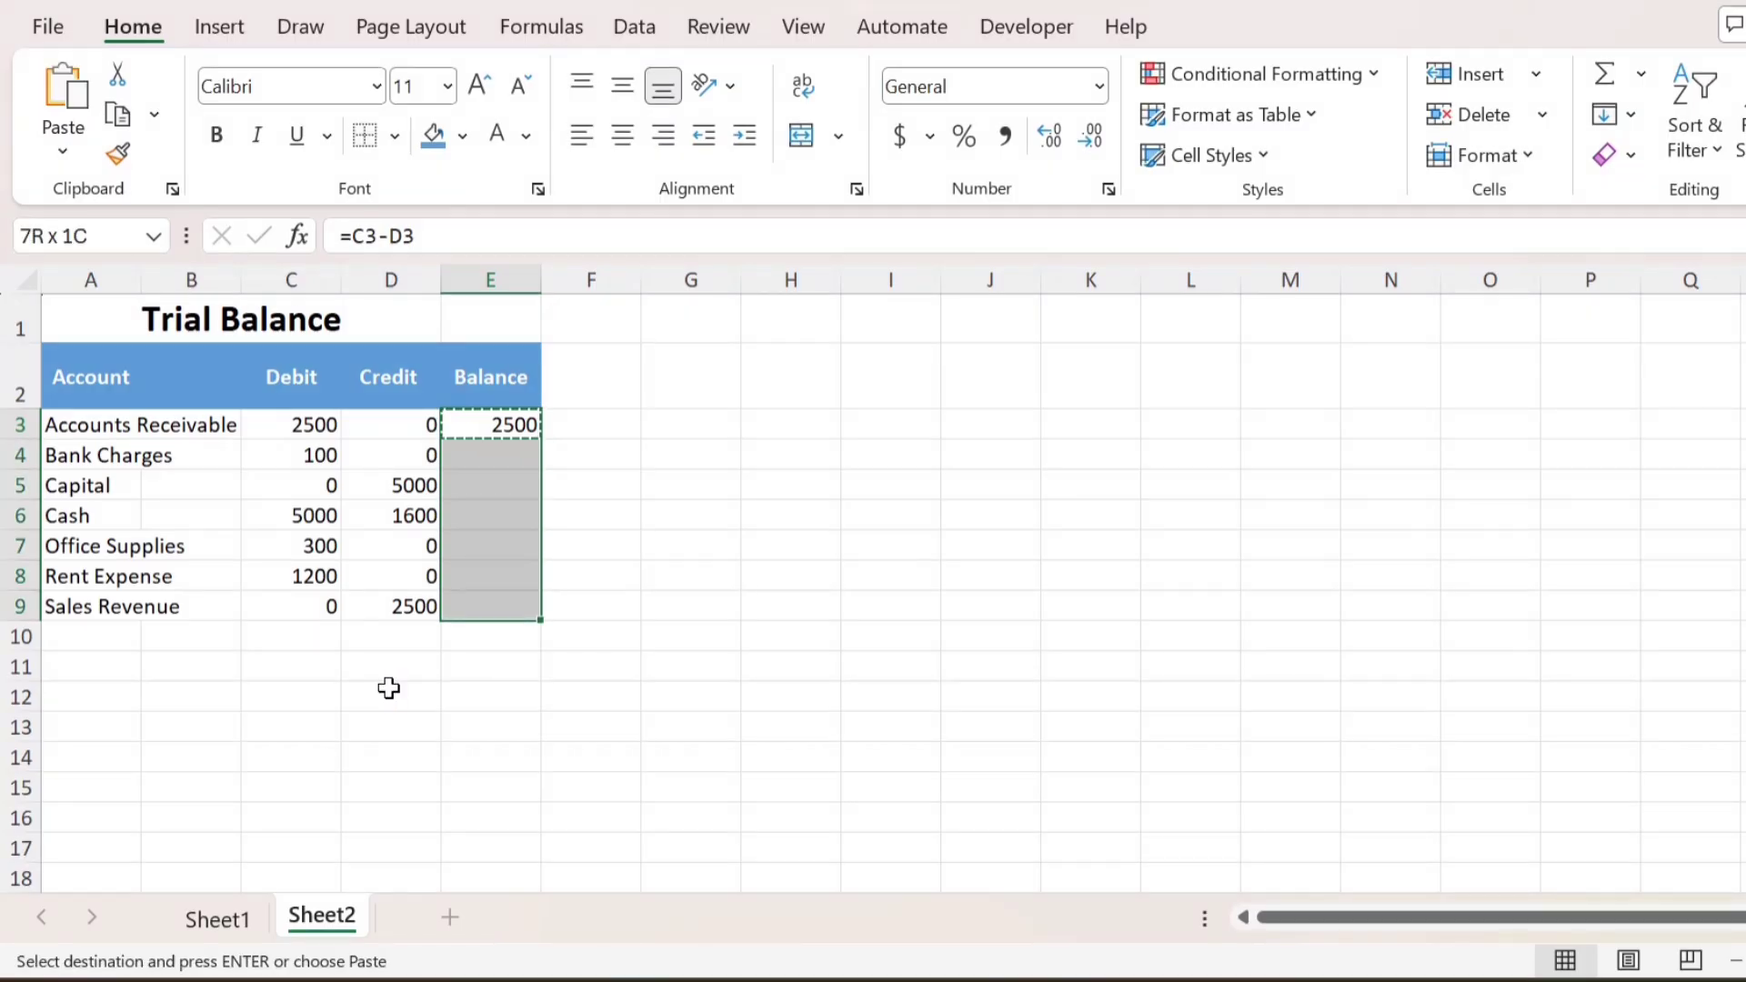
key(Return)
key(Down)
key(Right)
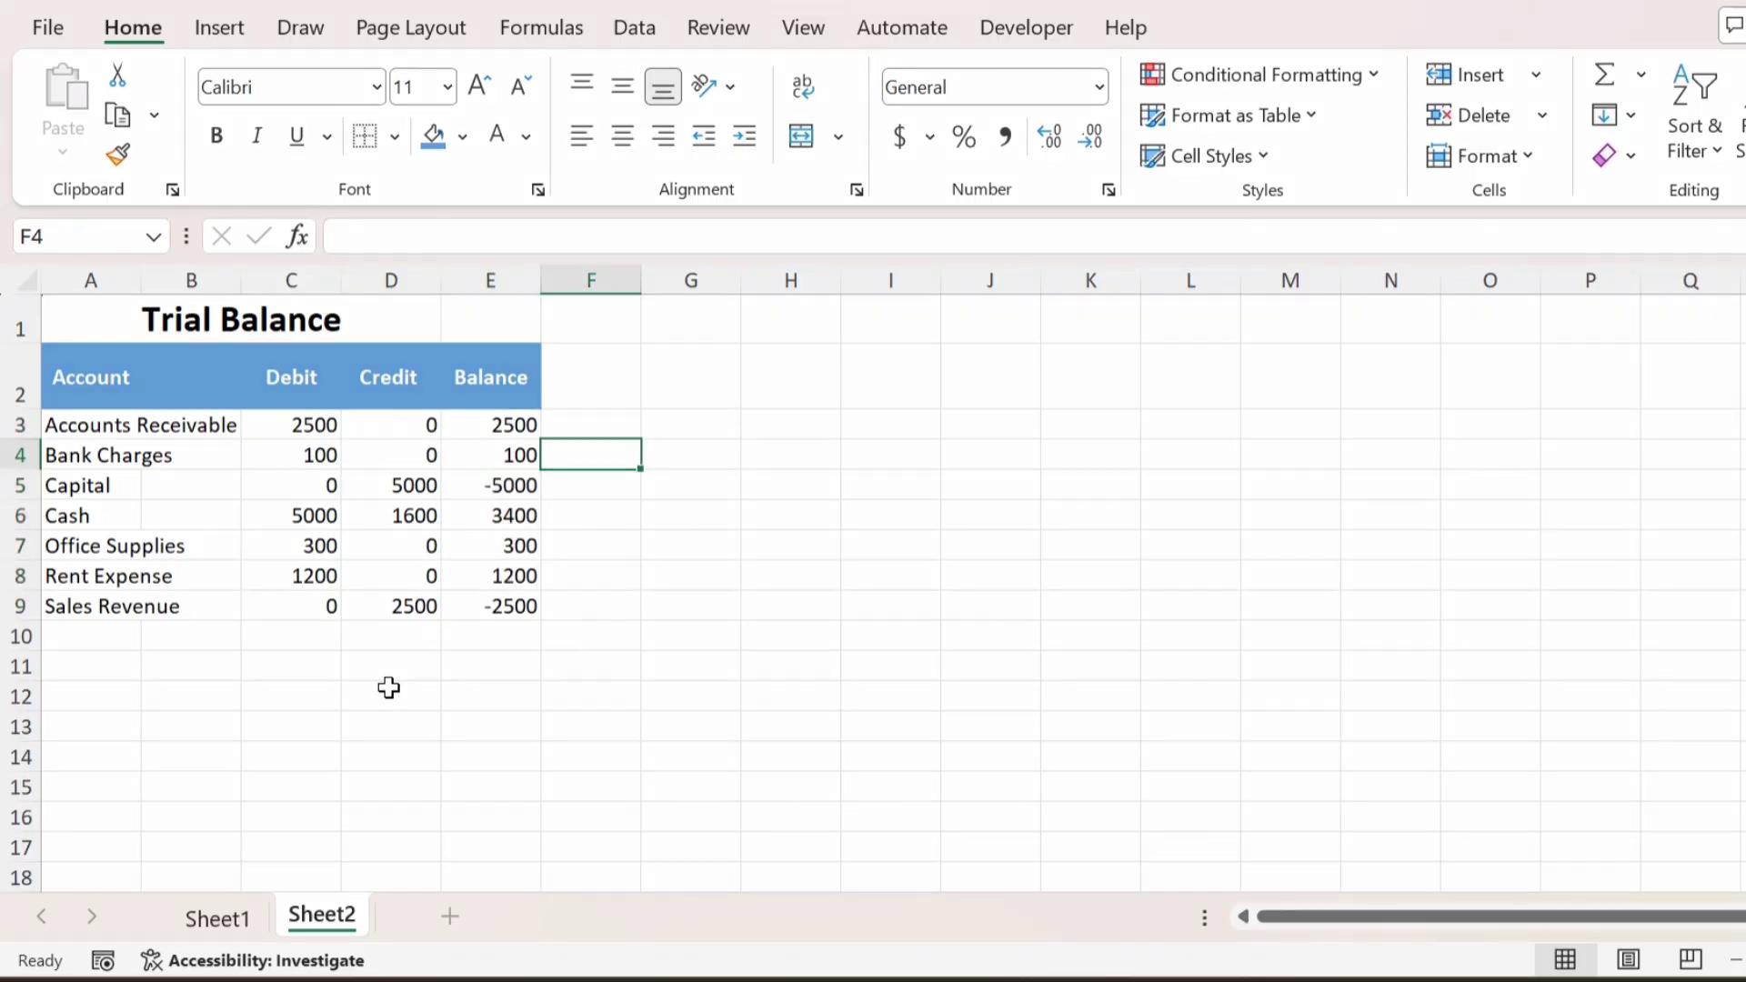
- Format the debit, credit and balance amounts in C3:E9 with the comma style and no decimal places
key(Left)
key(Left)
key(Left)
key(Up)
key(shift+Right)
key(shift+Right)
key(shift+Down)
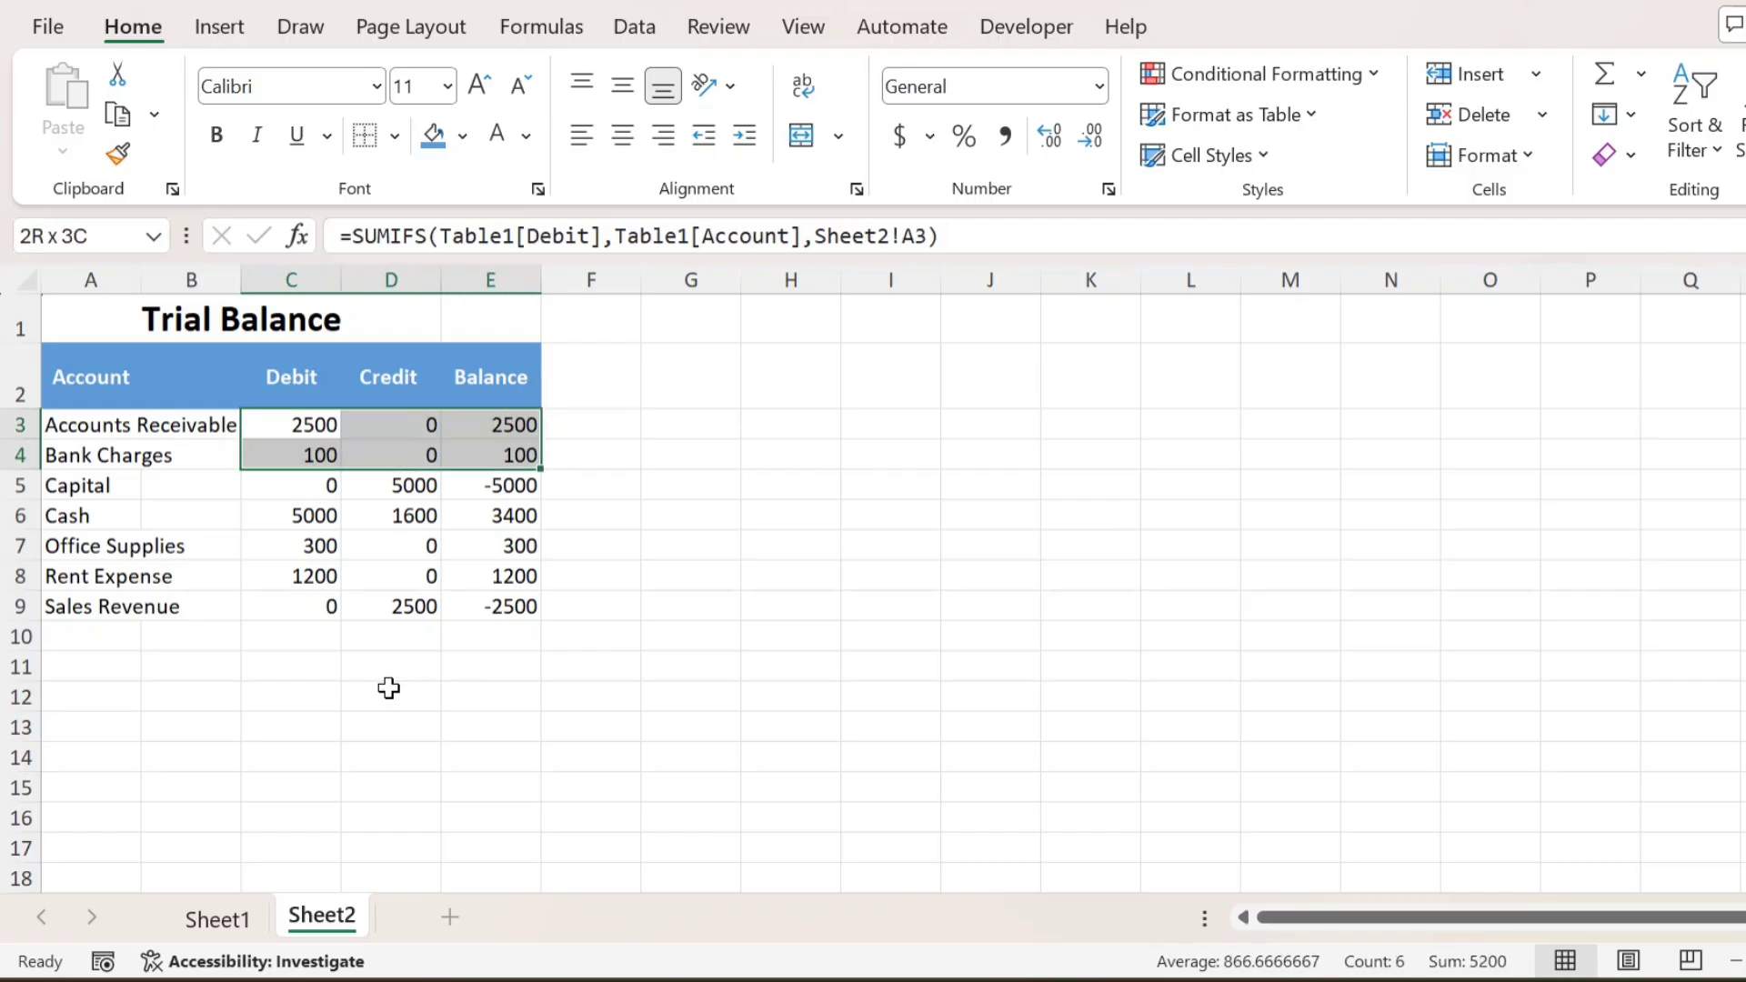
key(shift+Down)
key(shift+Down)
key(shift+Down)
key(shift+Down)
key(shift+Down)
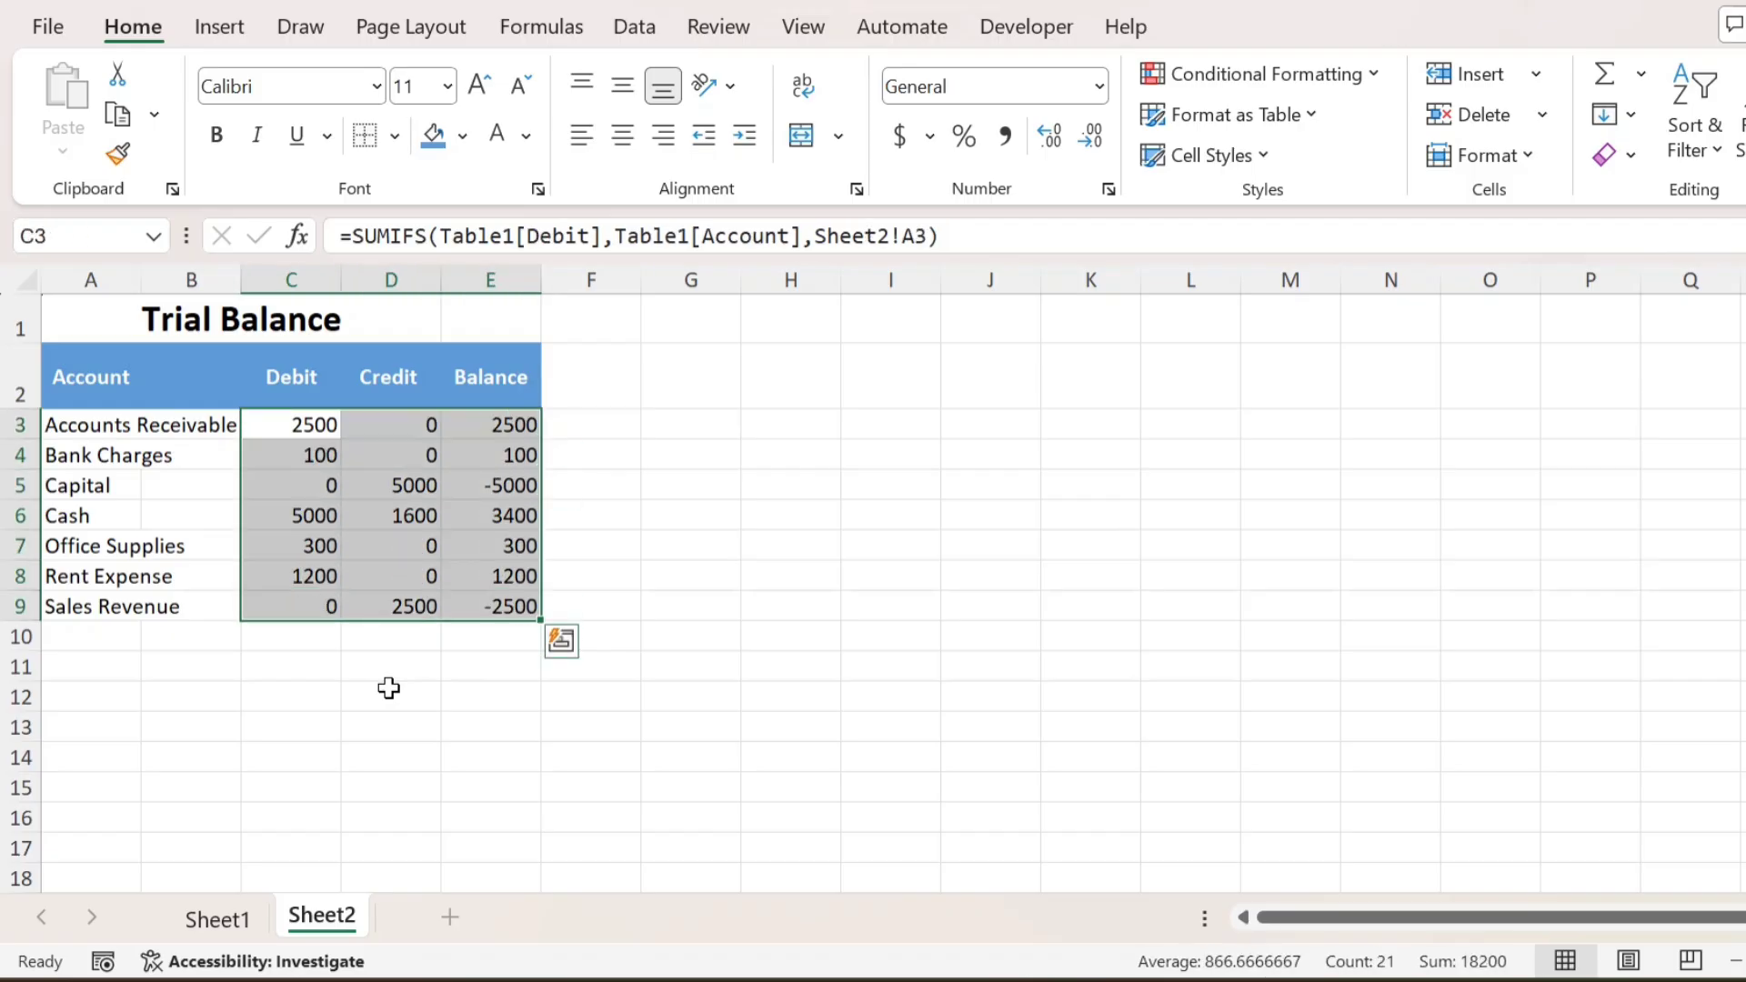
click(1005, 135)
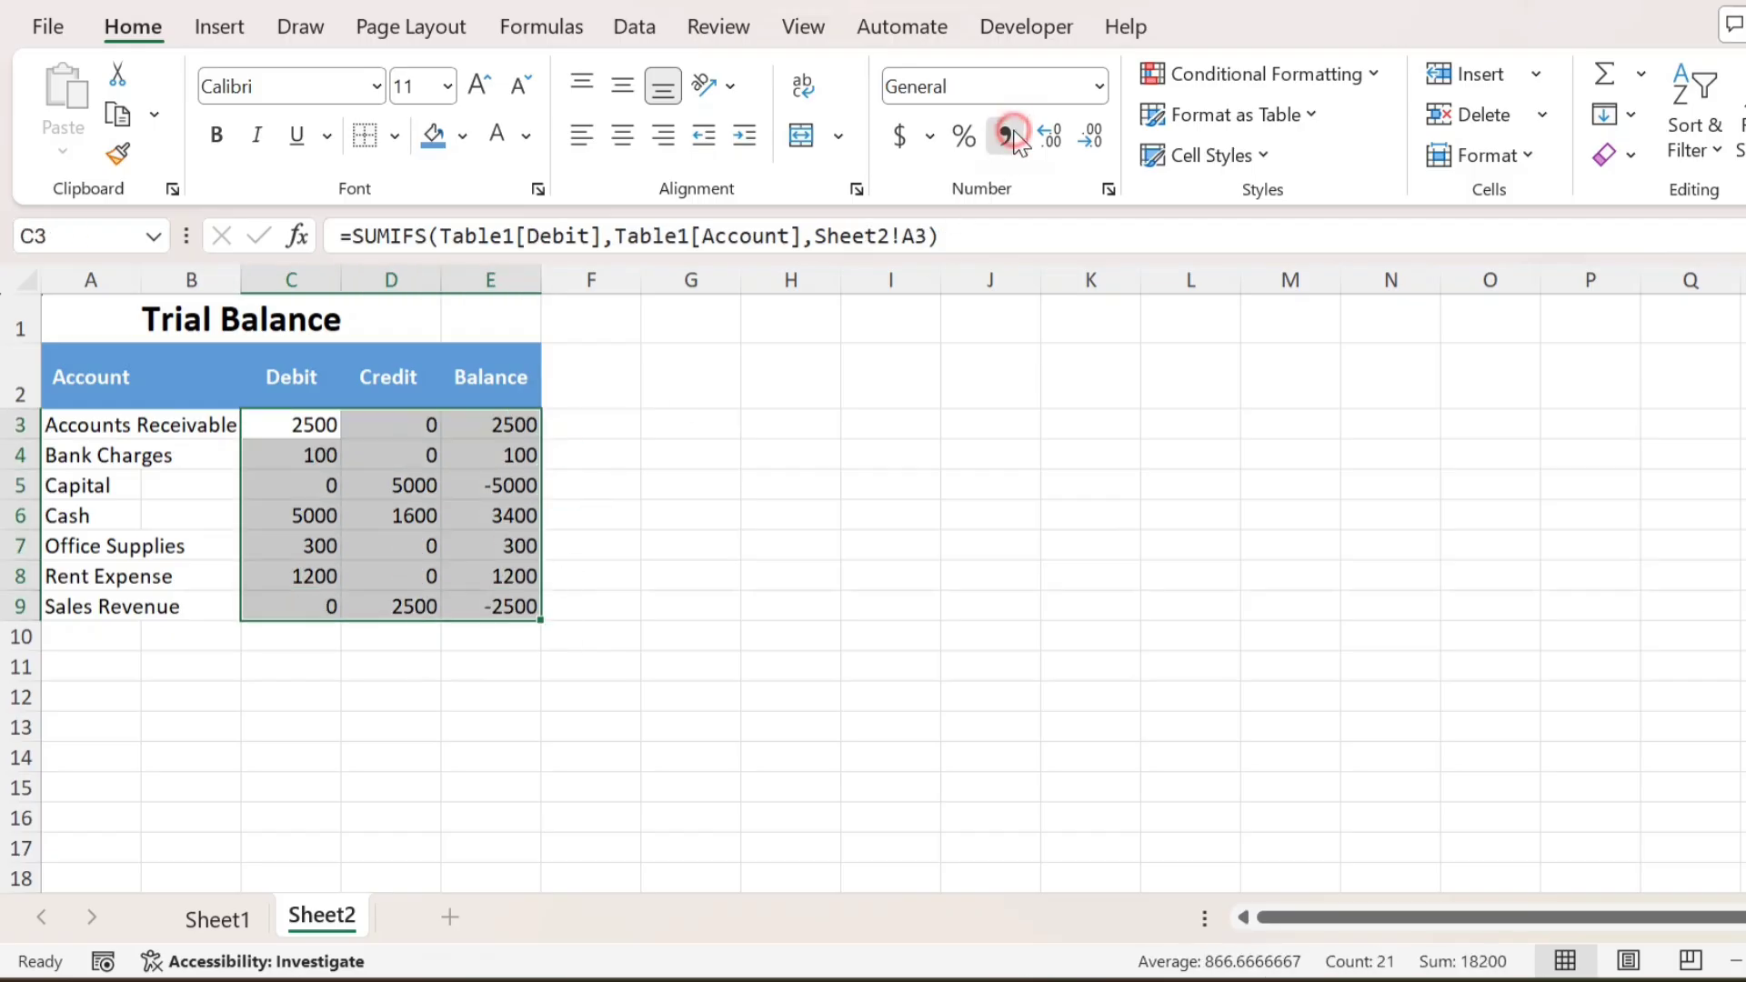
click(1096, 134)
click(1096, 134)
click(838, 482)
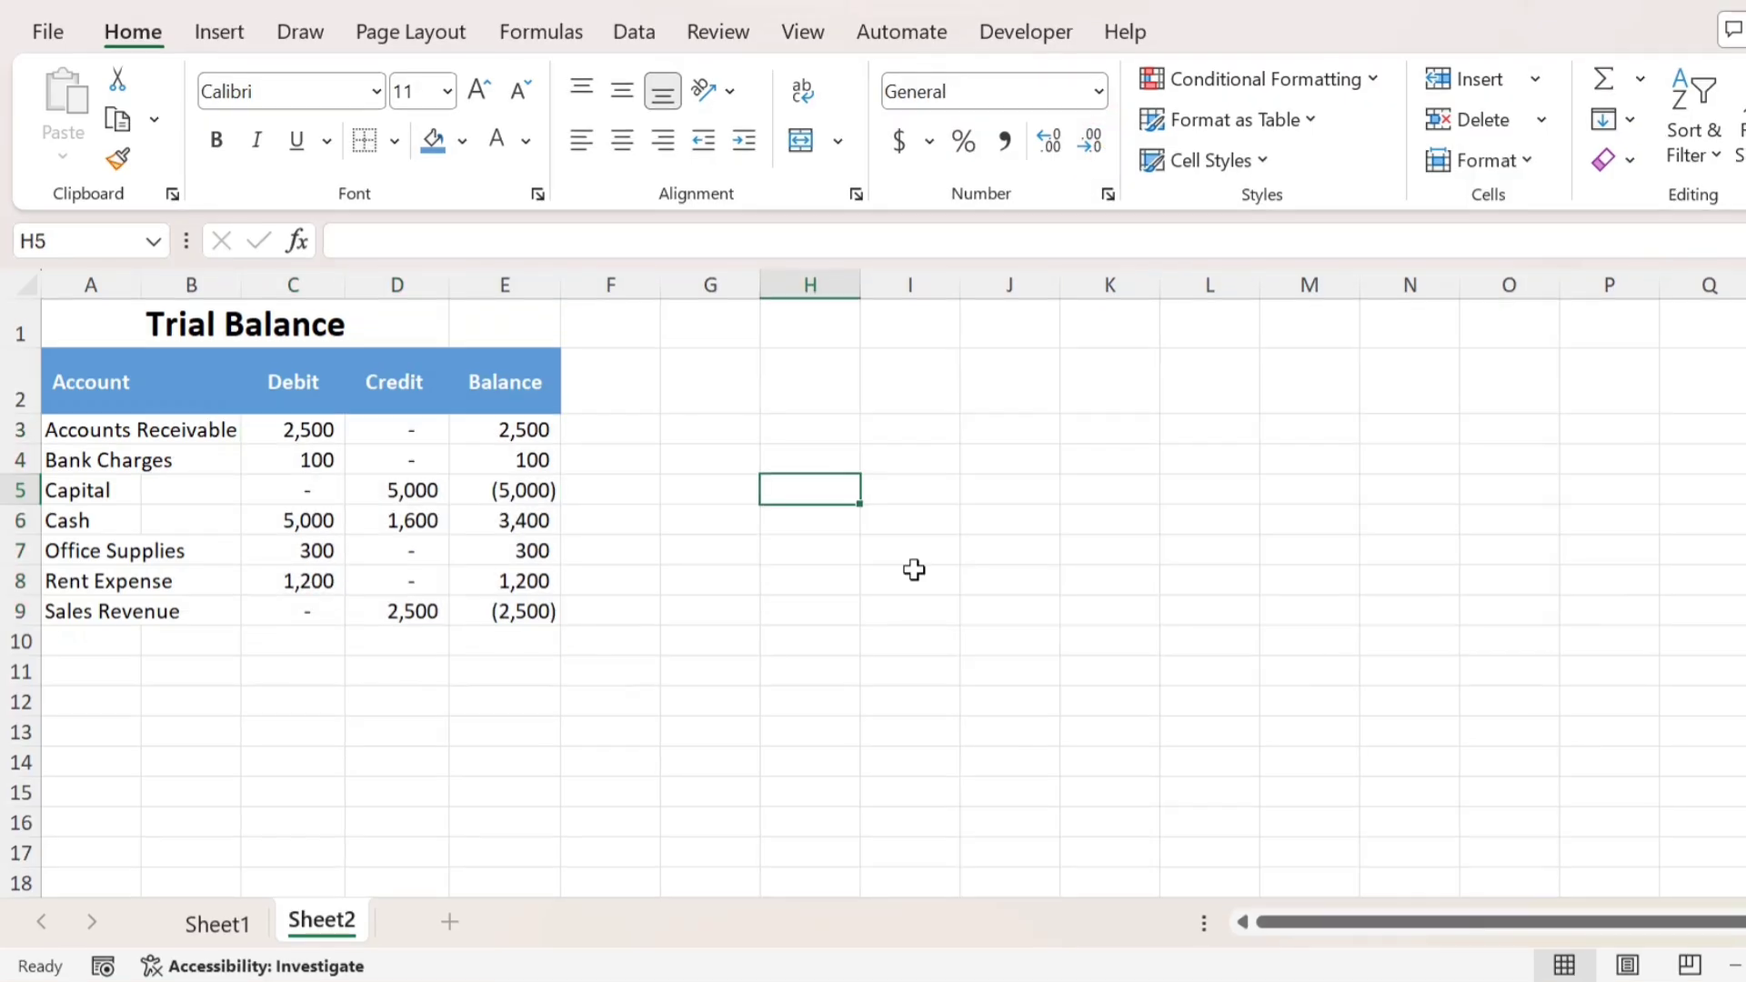
- Add a new row 13 to the journal table on Sheet1 with the date 11-Jan-26
key(ctrl+Page_Up)
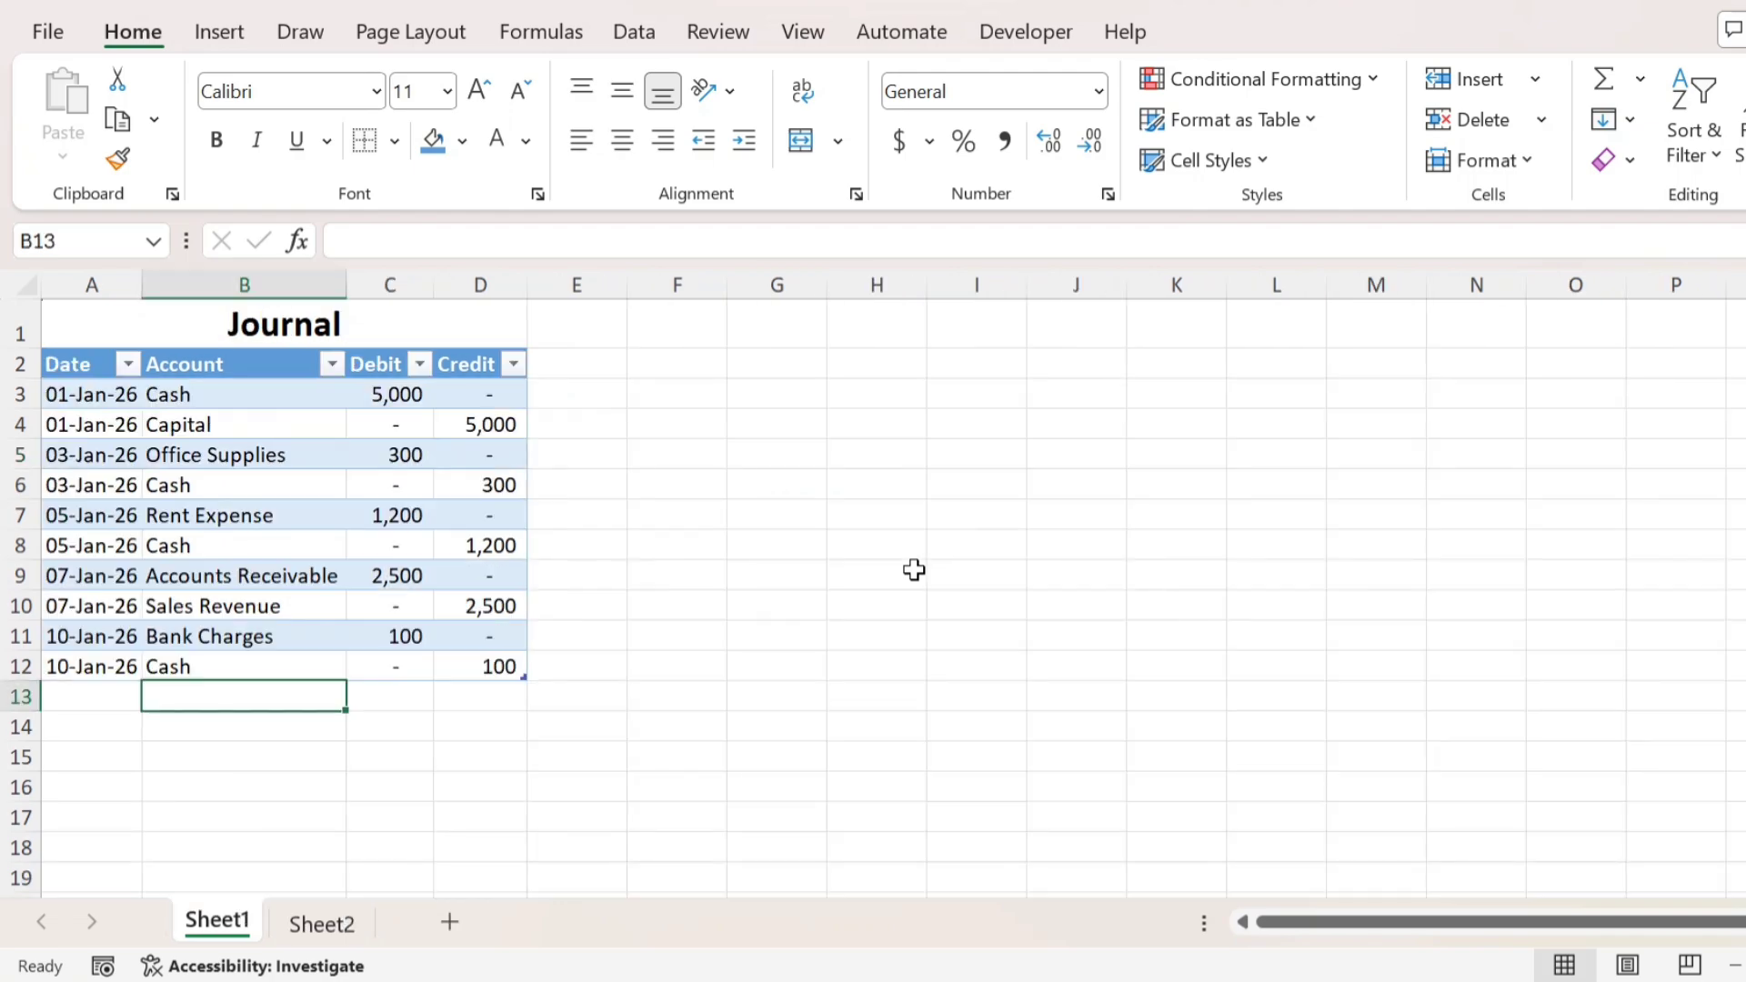
key(Left)
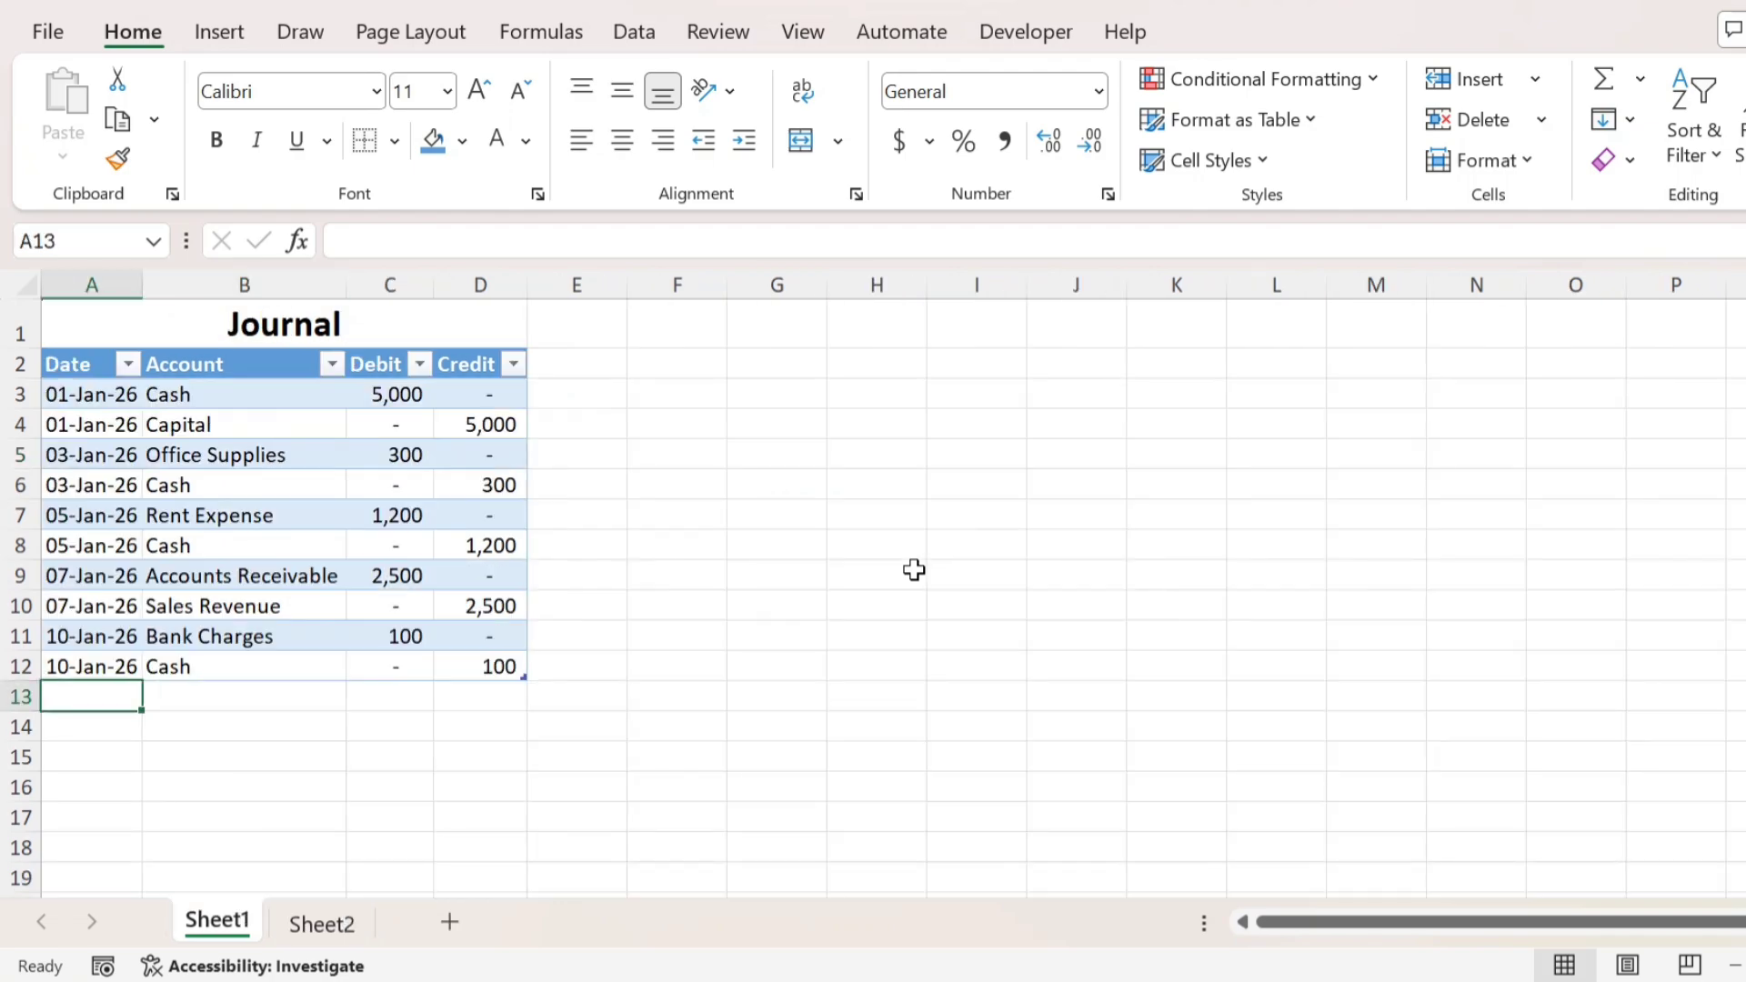
key(ctrl+d)
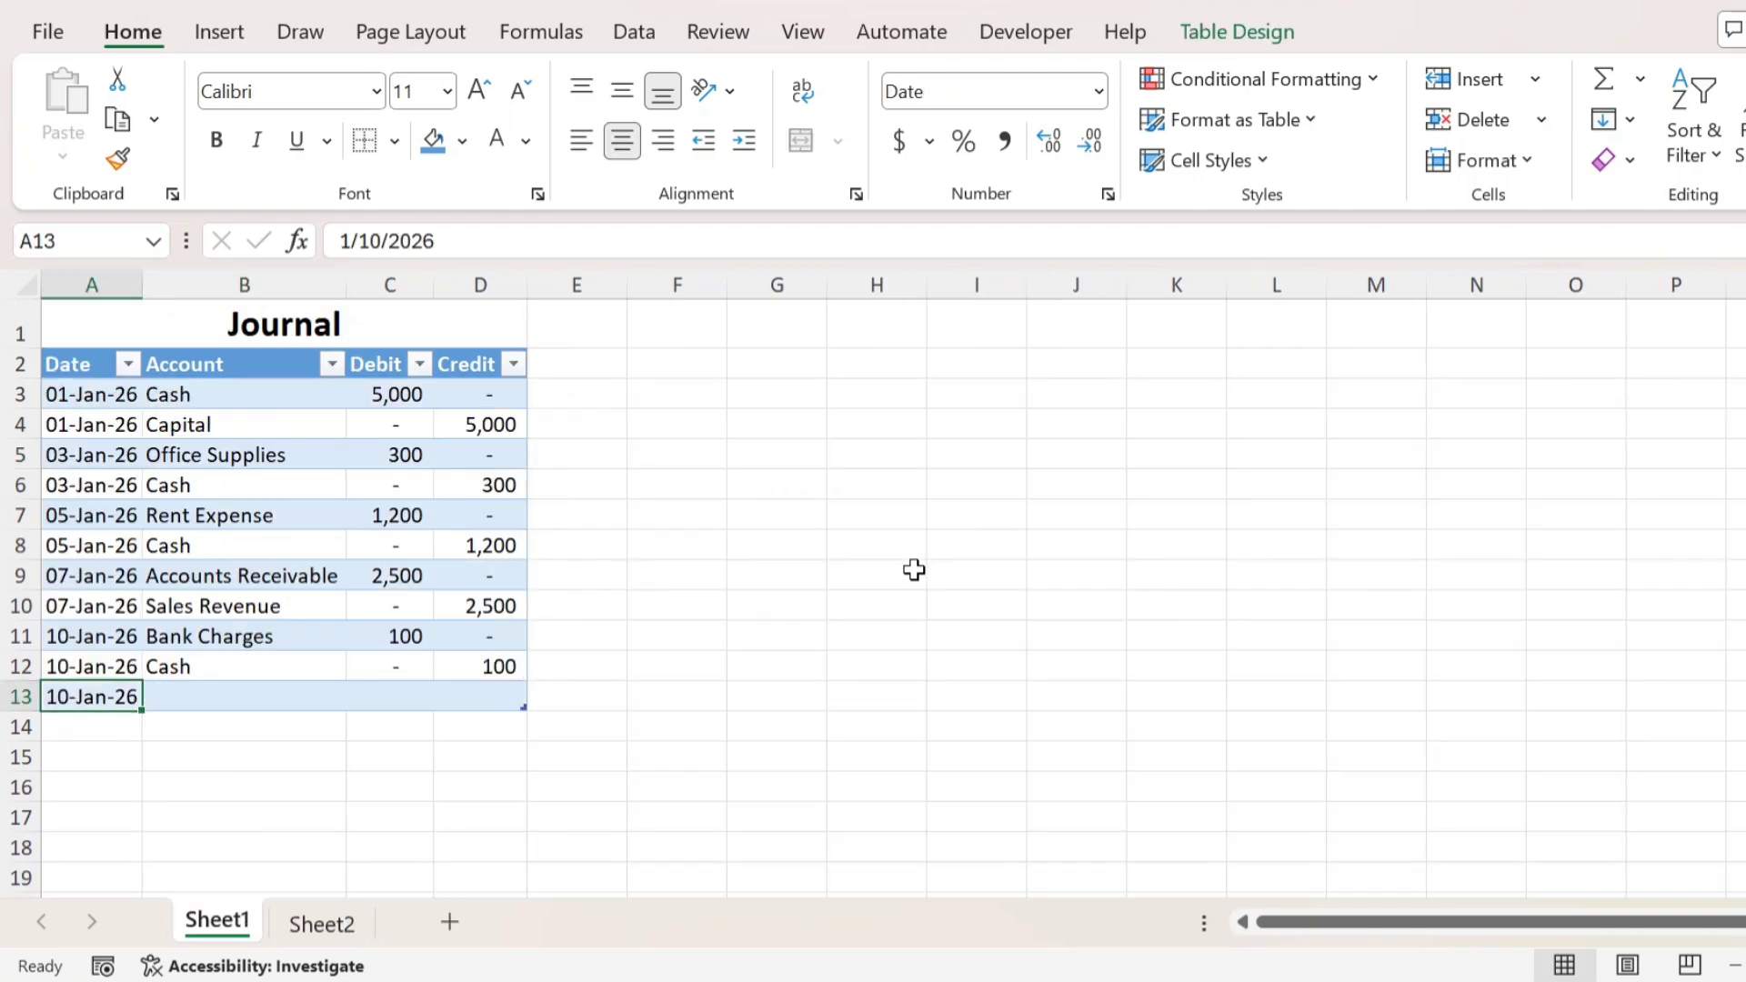
key(F2)
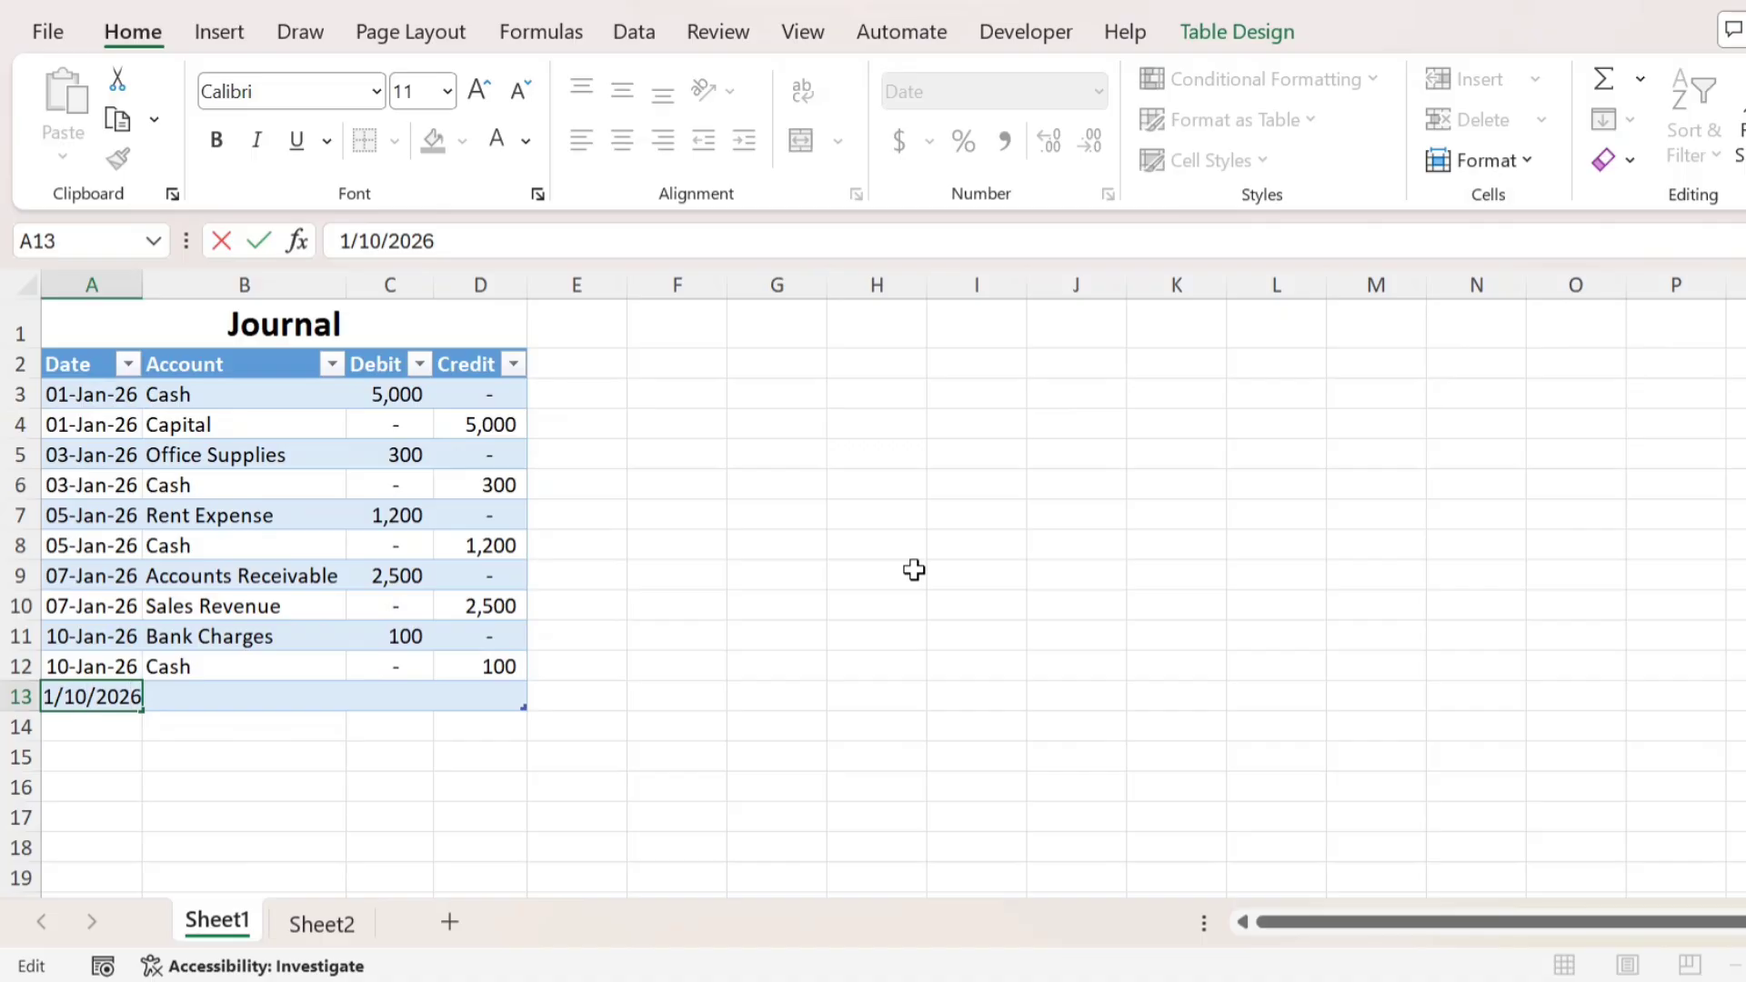
key(BackSpace)
text(1)
key(Return)
key(Up)
key(Right)
- Fill in journal row 13 with the account Traveling Expense, a debit of 100 and a credit of 0
text(Tr)
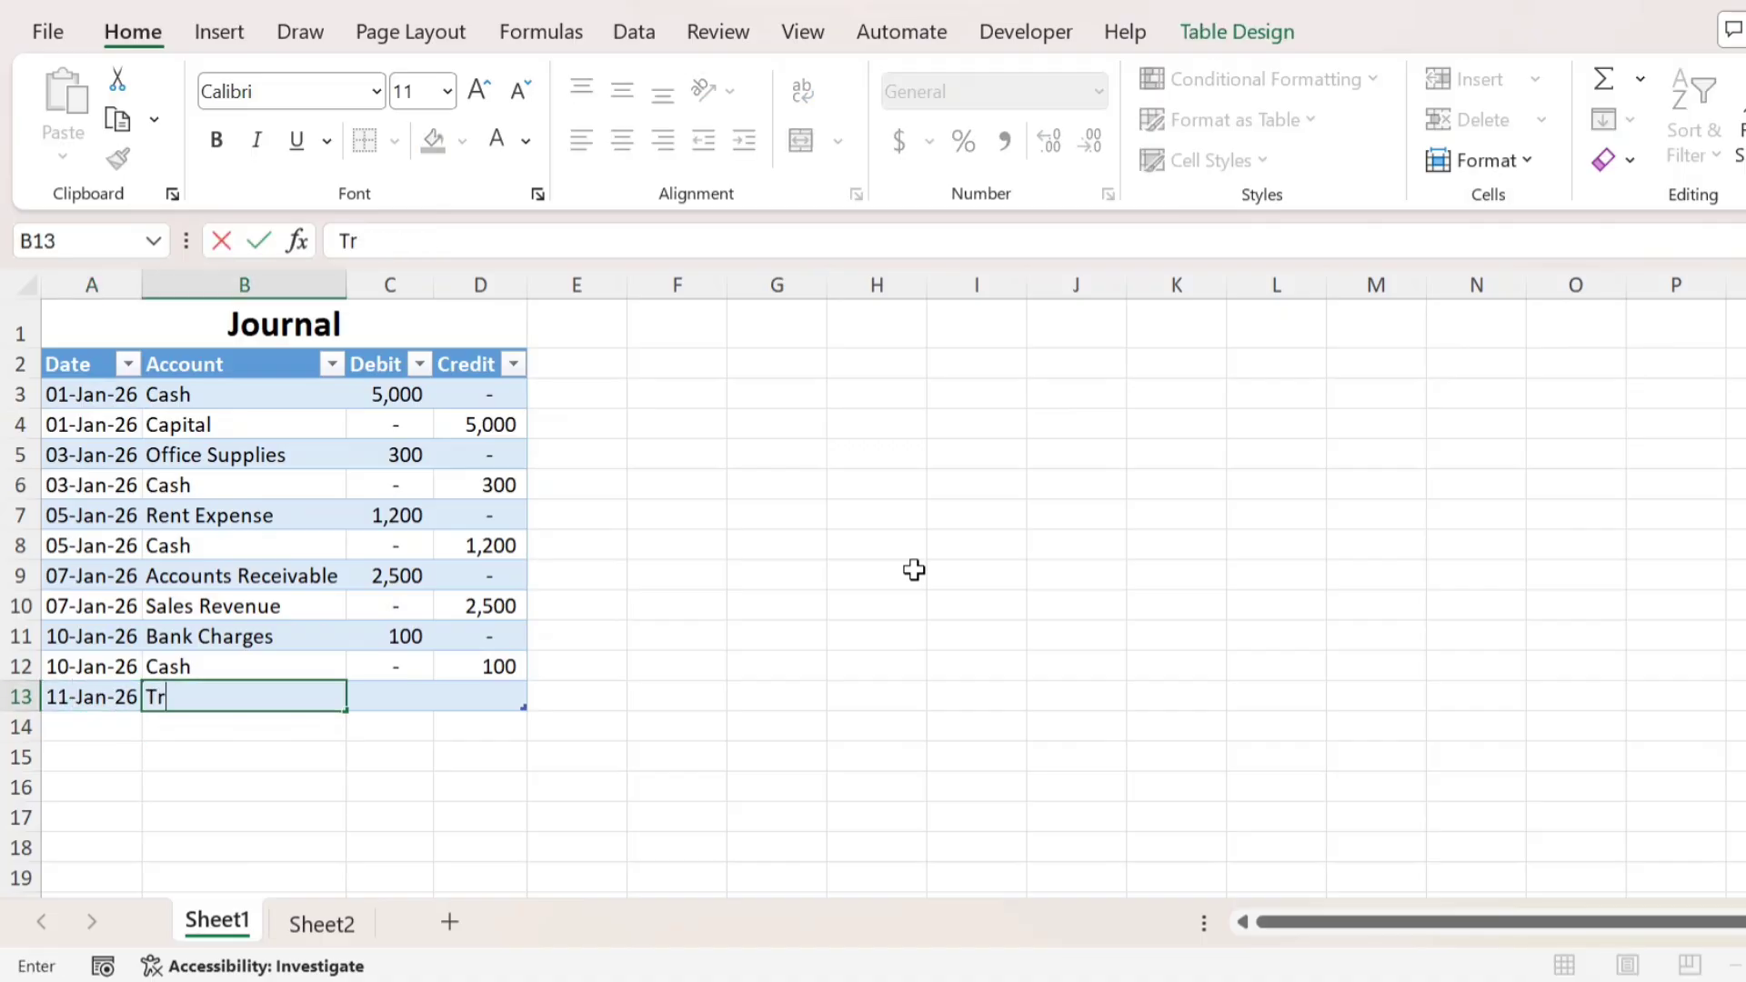
text(aveling)
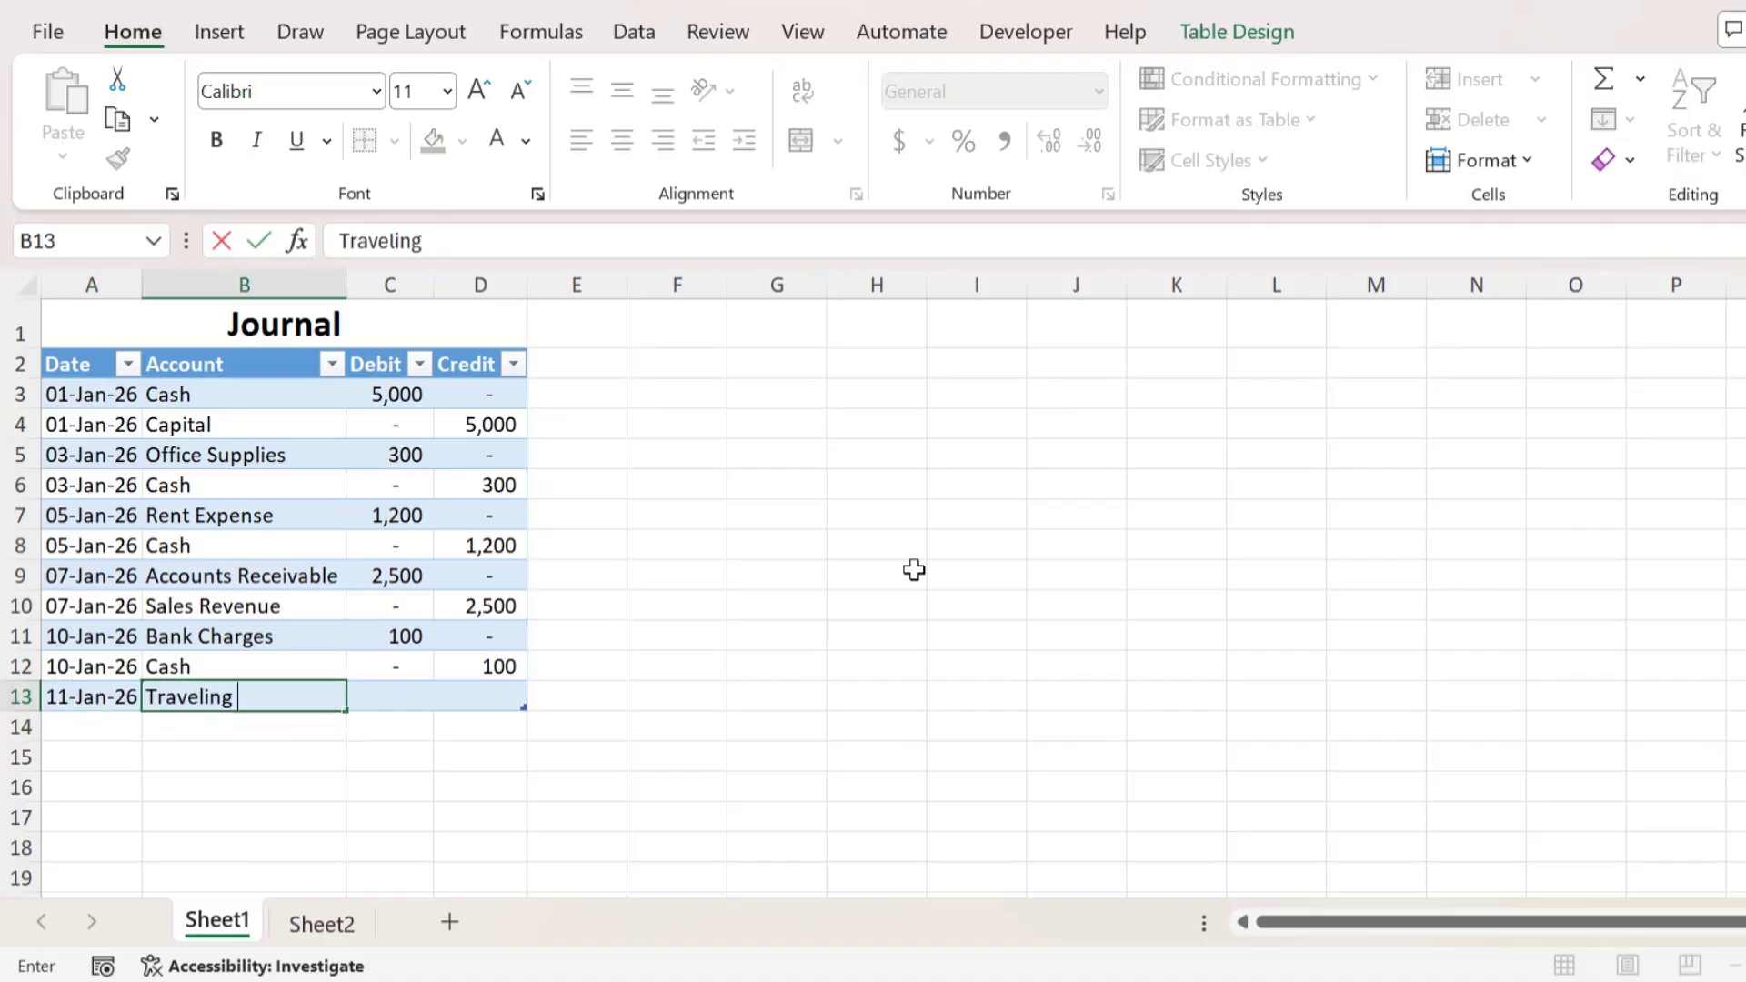
text( Expense)
key(Tab)
text(1)
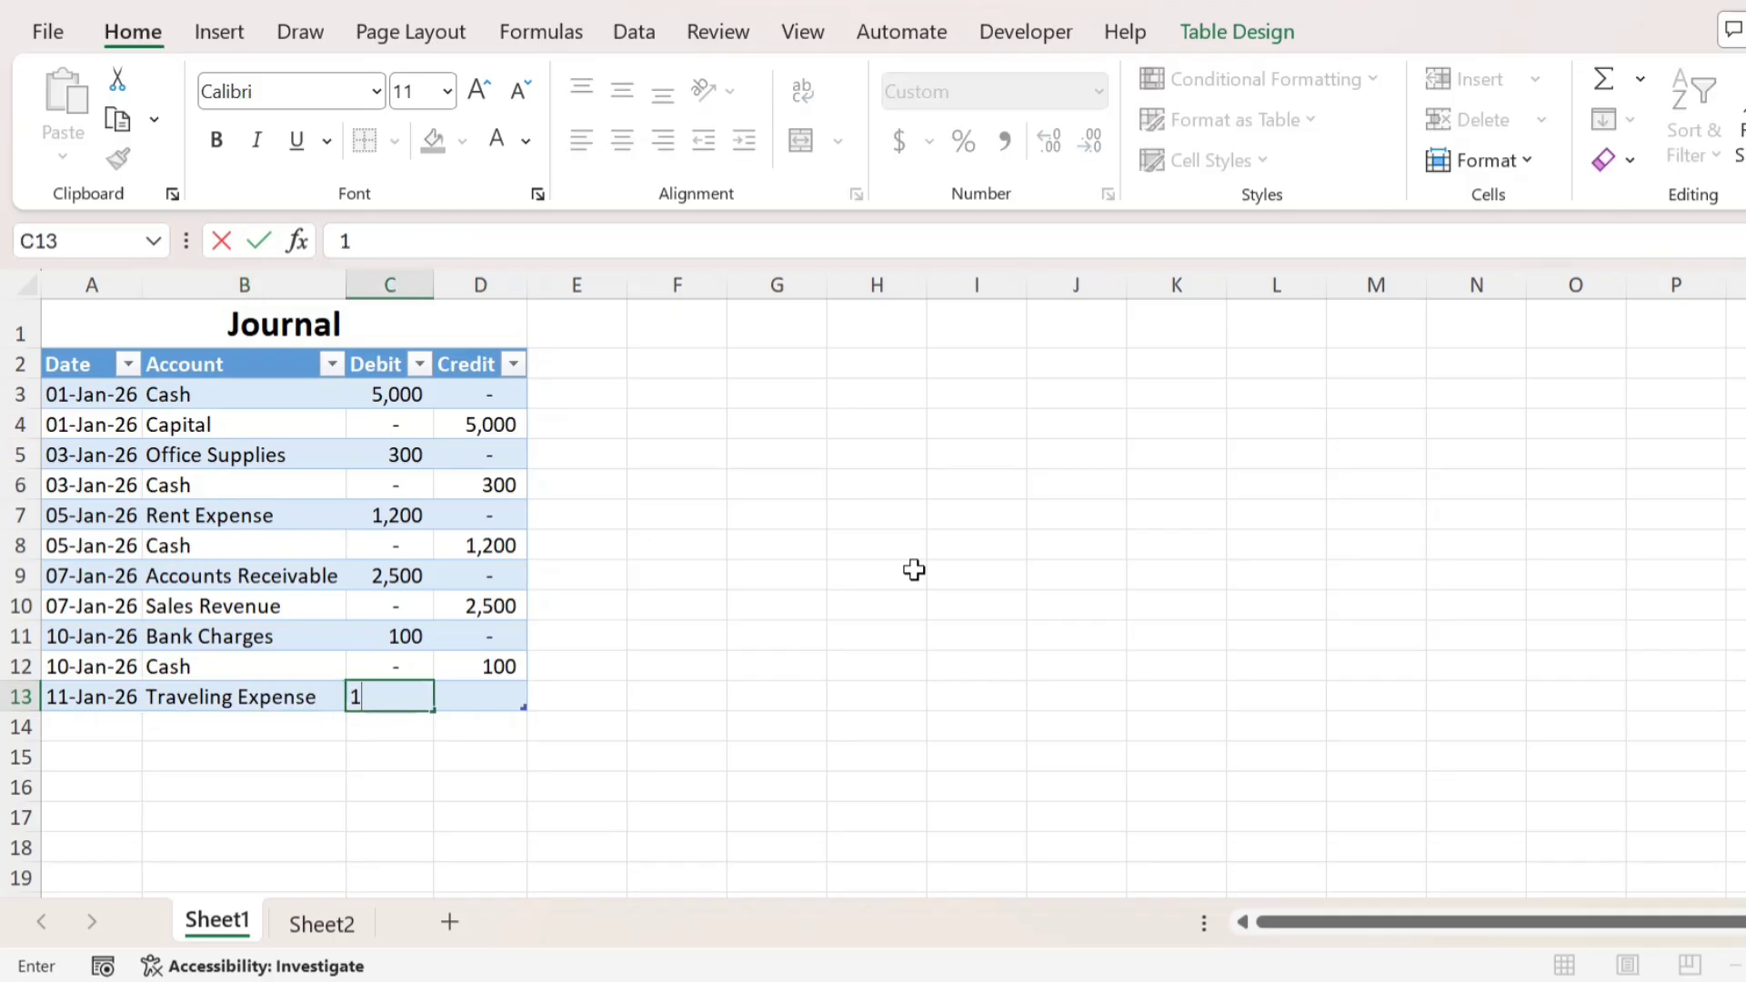
text(00)
key(Tab)
text(0)
key(Return)
- Add a new row 14 to the journal table by repeating the date 11-Jan-26 from the row above
key(Left)
key(Left)
key(ctrl+d)
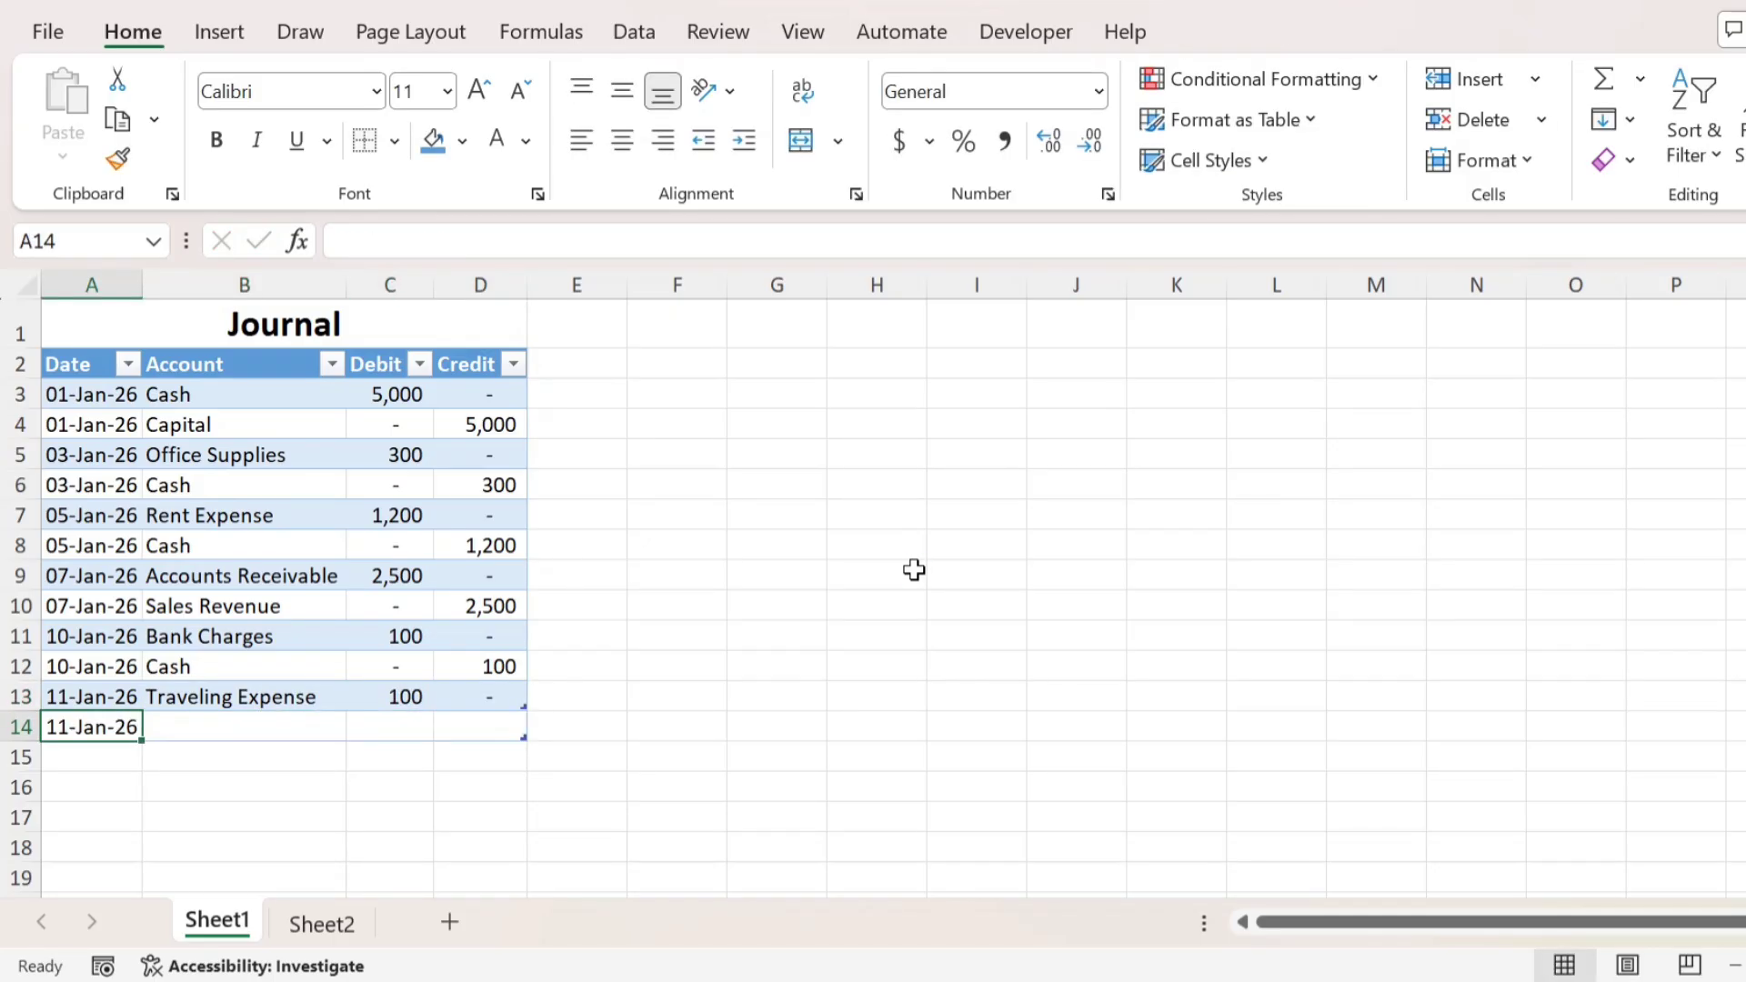
- Fill in journal row 14 with the account Cash, a debit of 0 and a credit of 100
key(Tab)
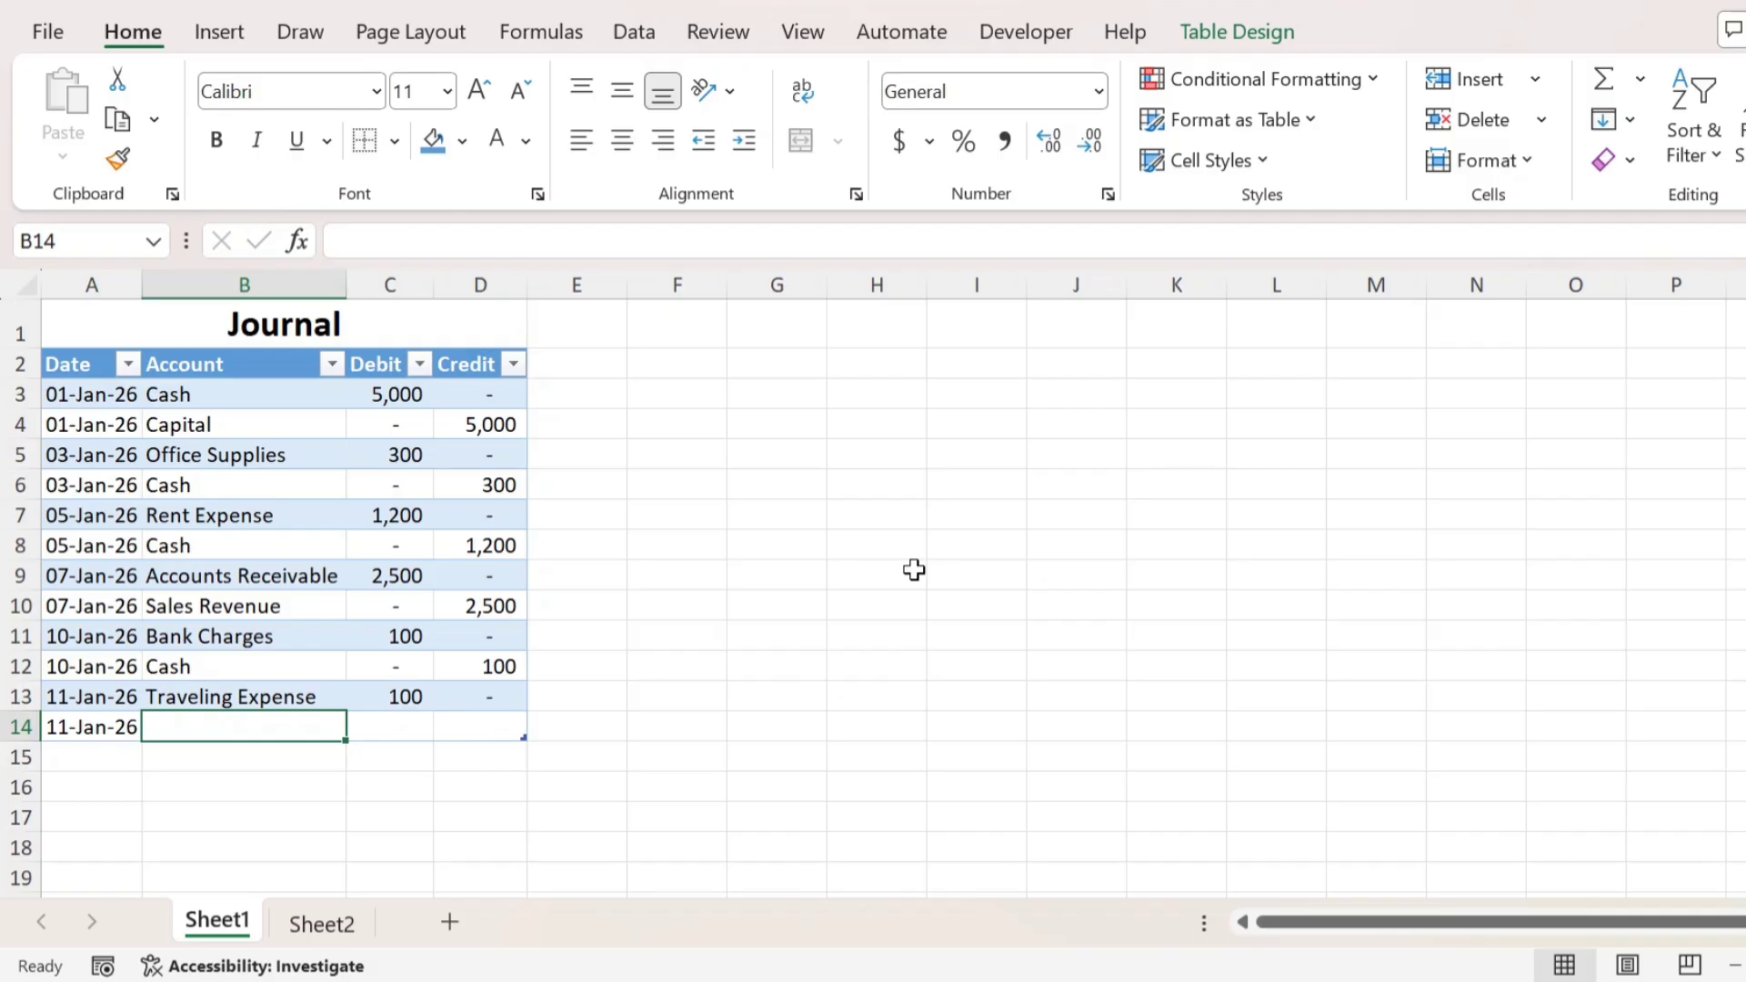
text(Cash)
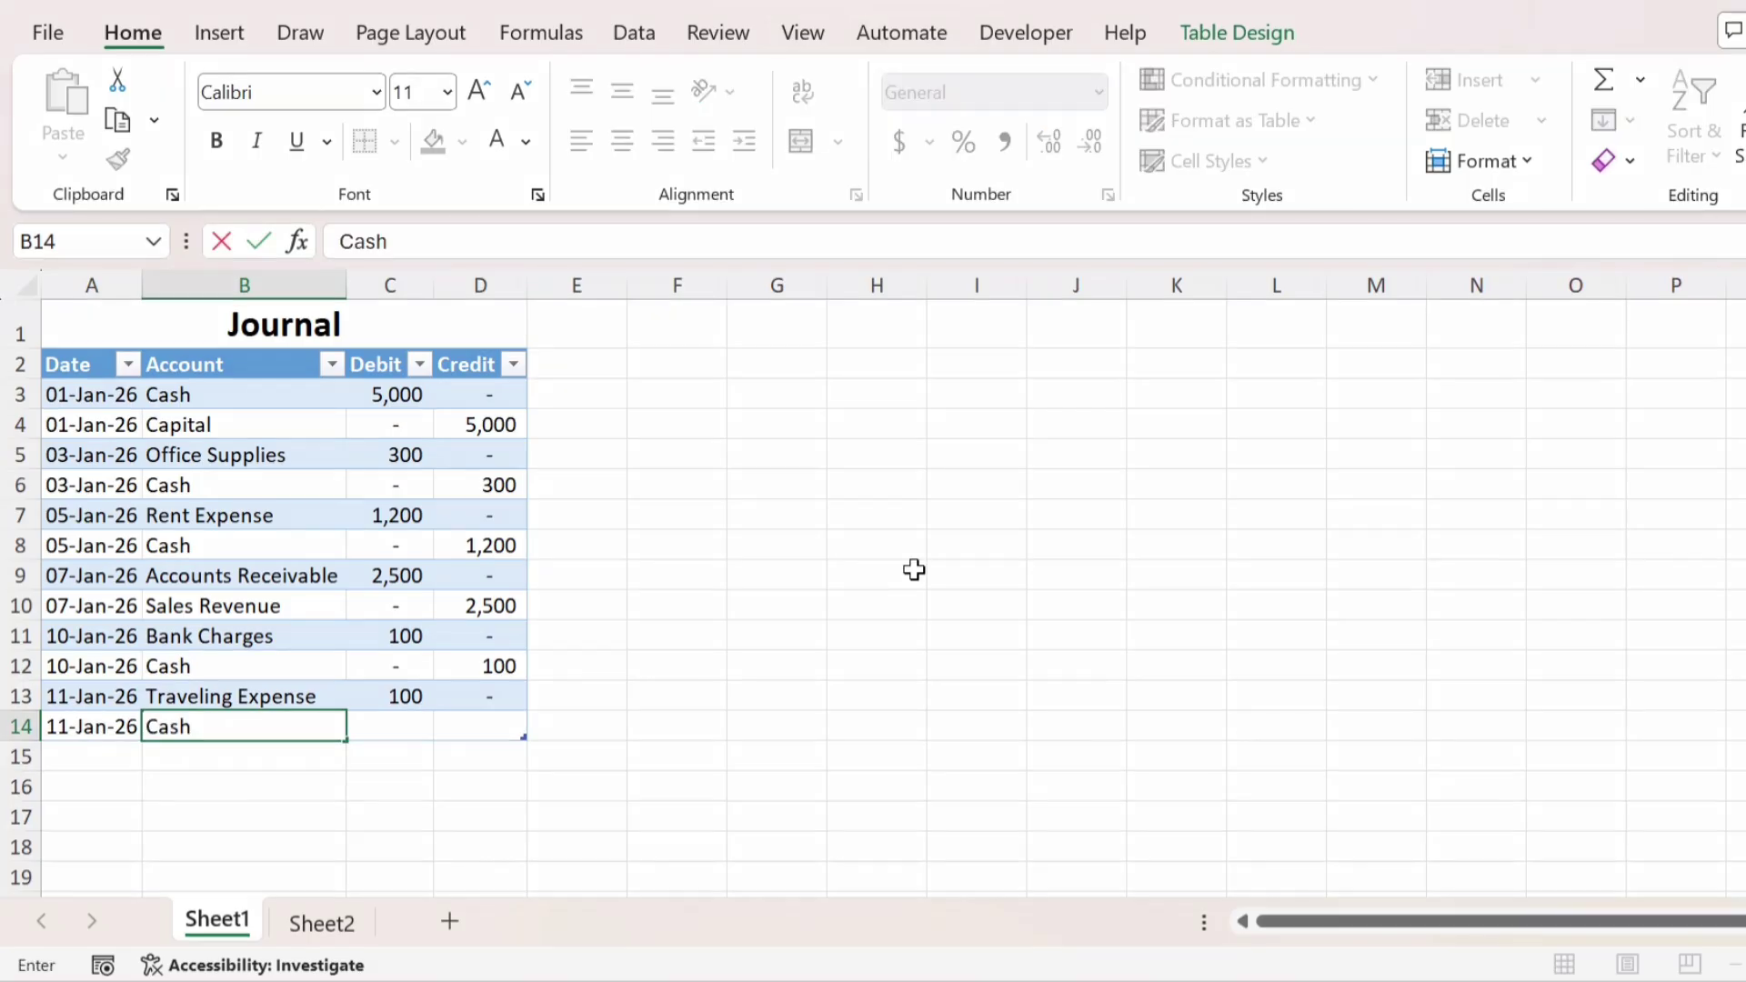
key(Tab)
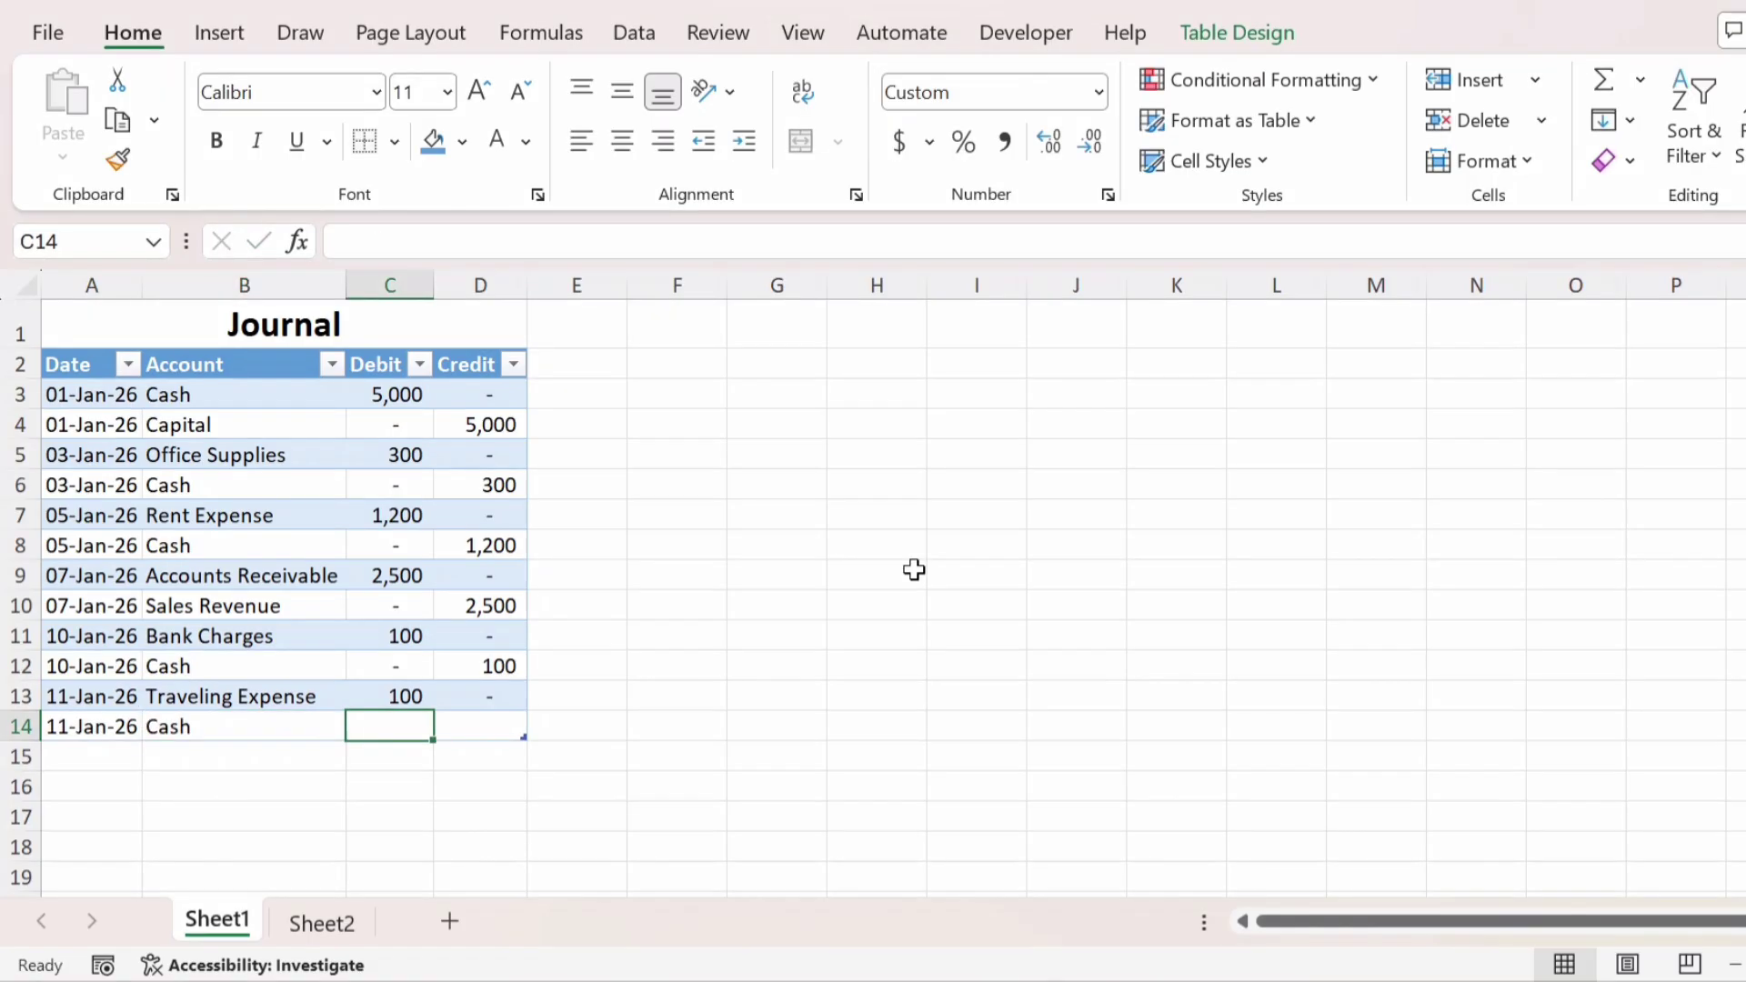
text(0)
key(ctrl+Return)
key(Tab)
text(100)
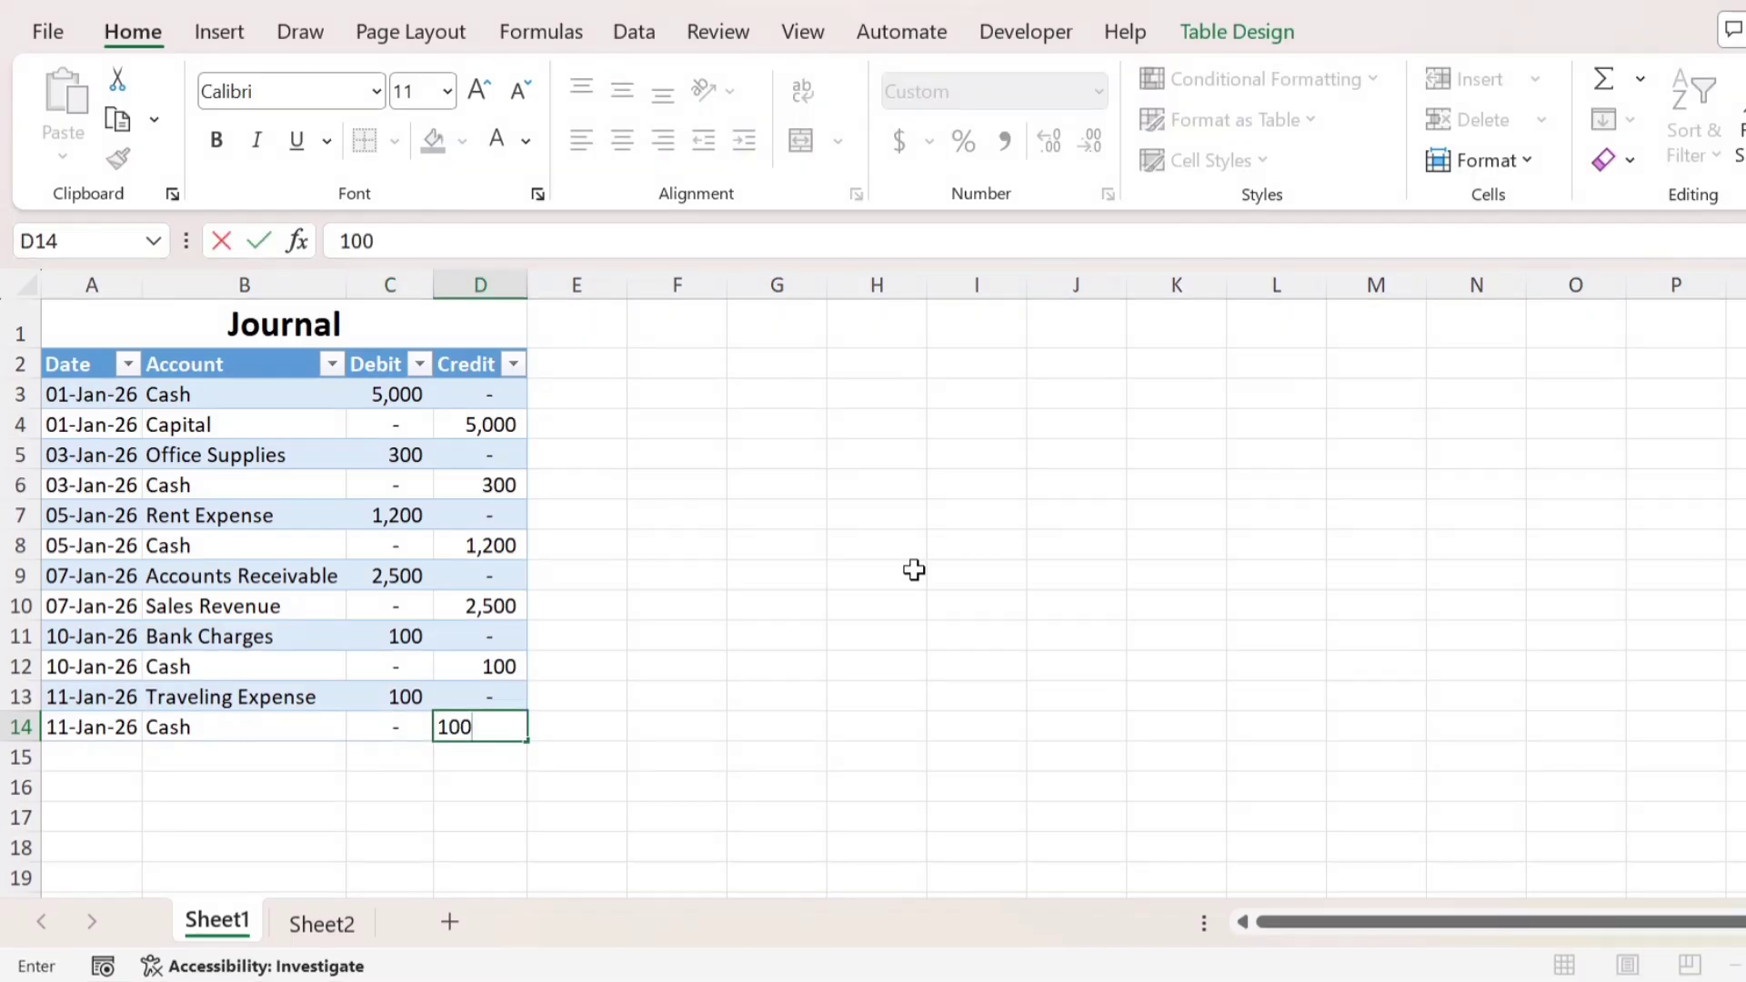
key(Tab)
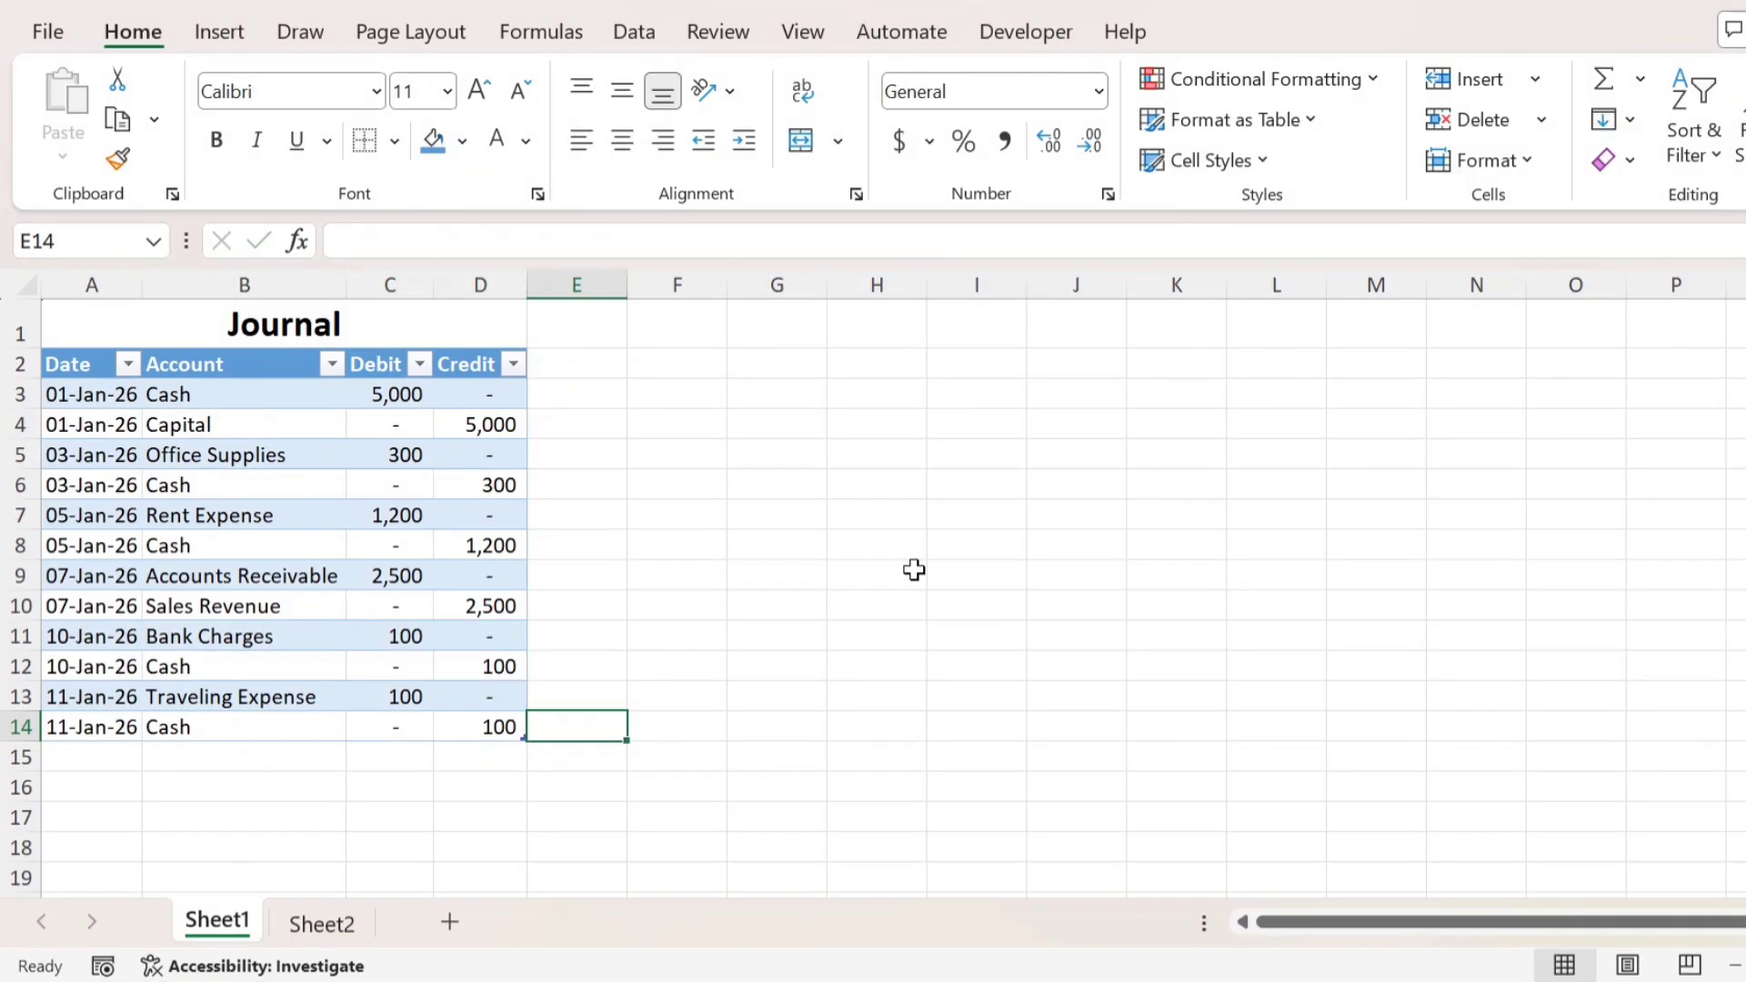
- Switch to the trial balance on Sheet2 and check how the new journal entries affect the Cash balance in E6
key(ctrl+Page_Down)
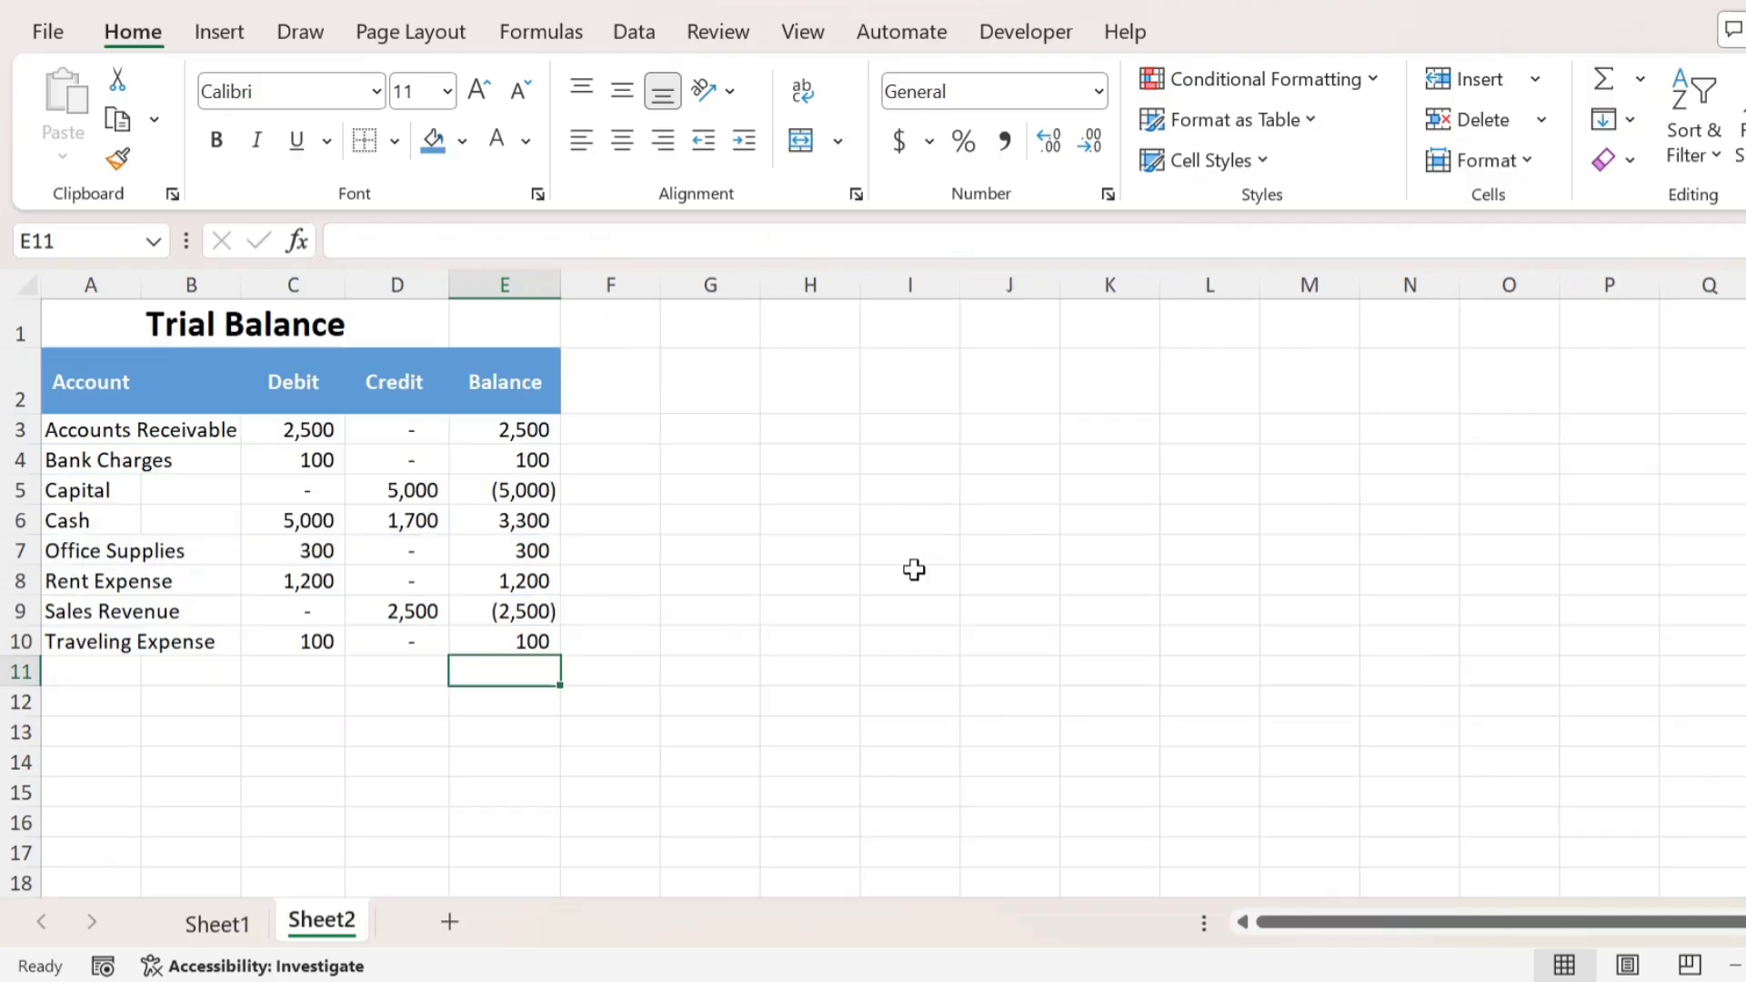
key(Up)
key(Up)
key(Up)
key(Up)
key(Up)
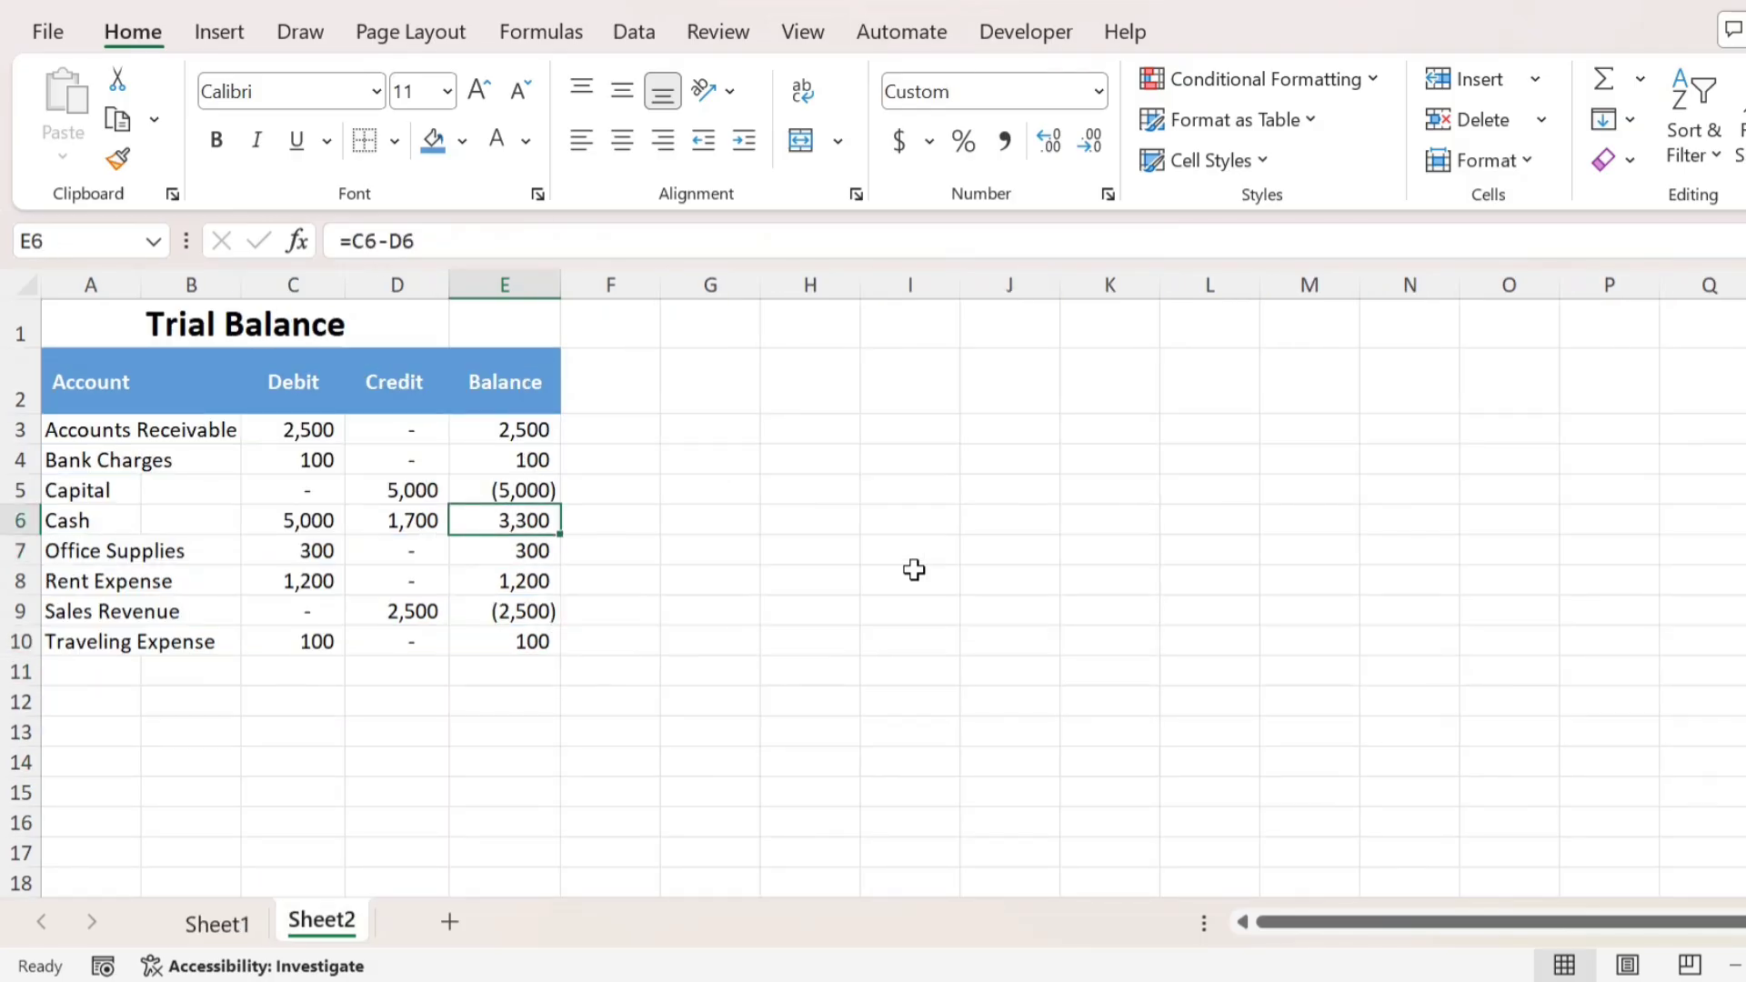
key(Down)
key(Down)
key(Down)
key(Down)
key(Down)
key(Down)
key(Down)
key(Left)
key(Left)
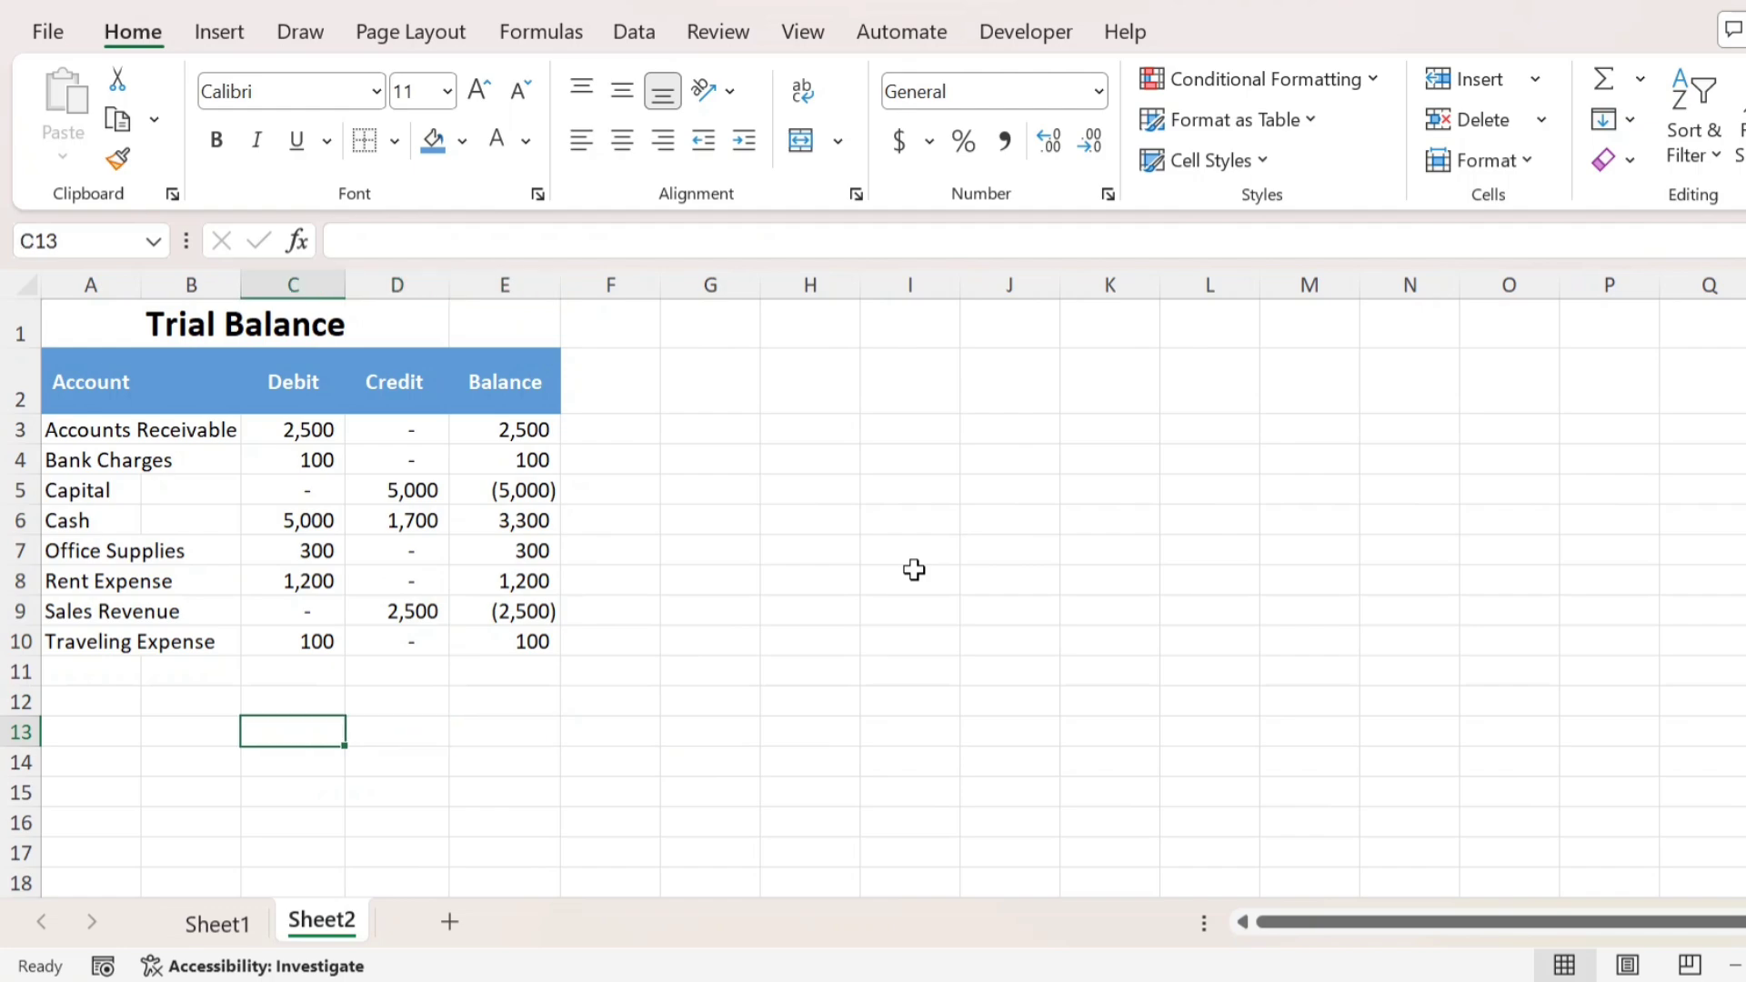
- Examine the Traveling Expense row and the debit and balance formulas in the Office Supplies row of the trial balance
key(Up)
key(Up)
key(Up)
key(Right)
key(Right)
key(Right)
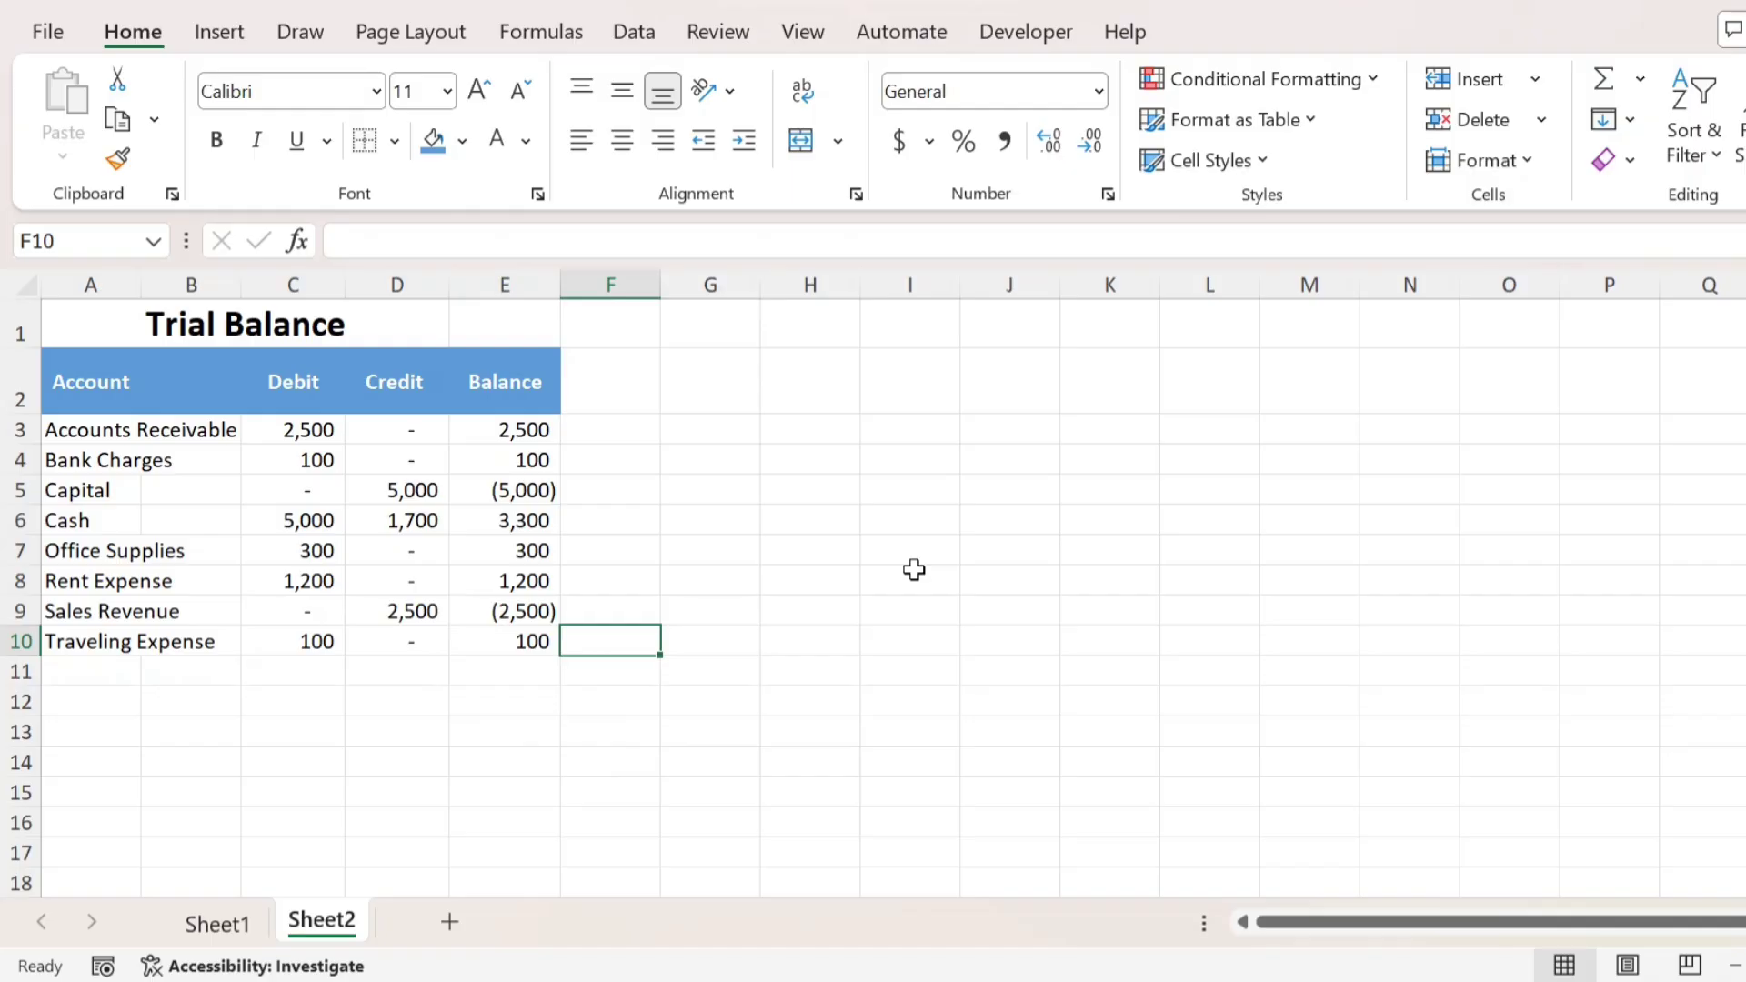
key(Left)
key(Left)
key(Left)
key(Left)
key(Left)
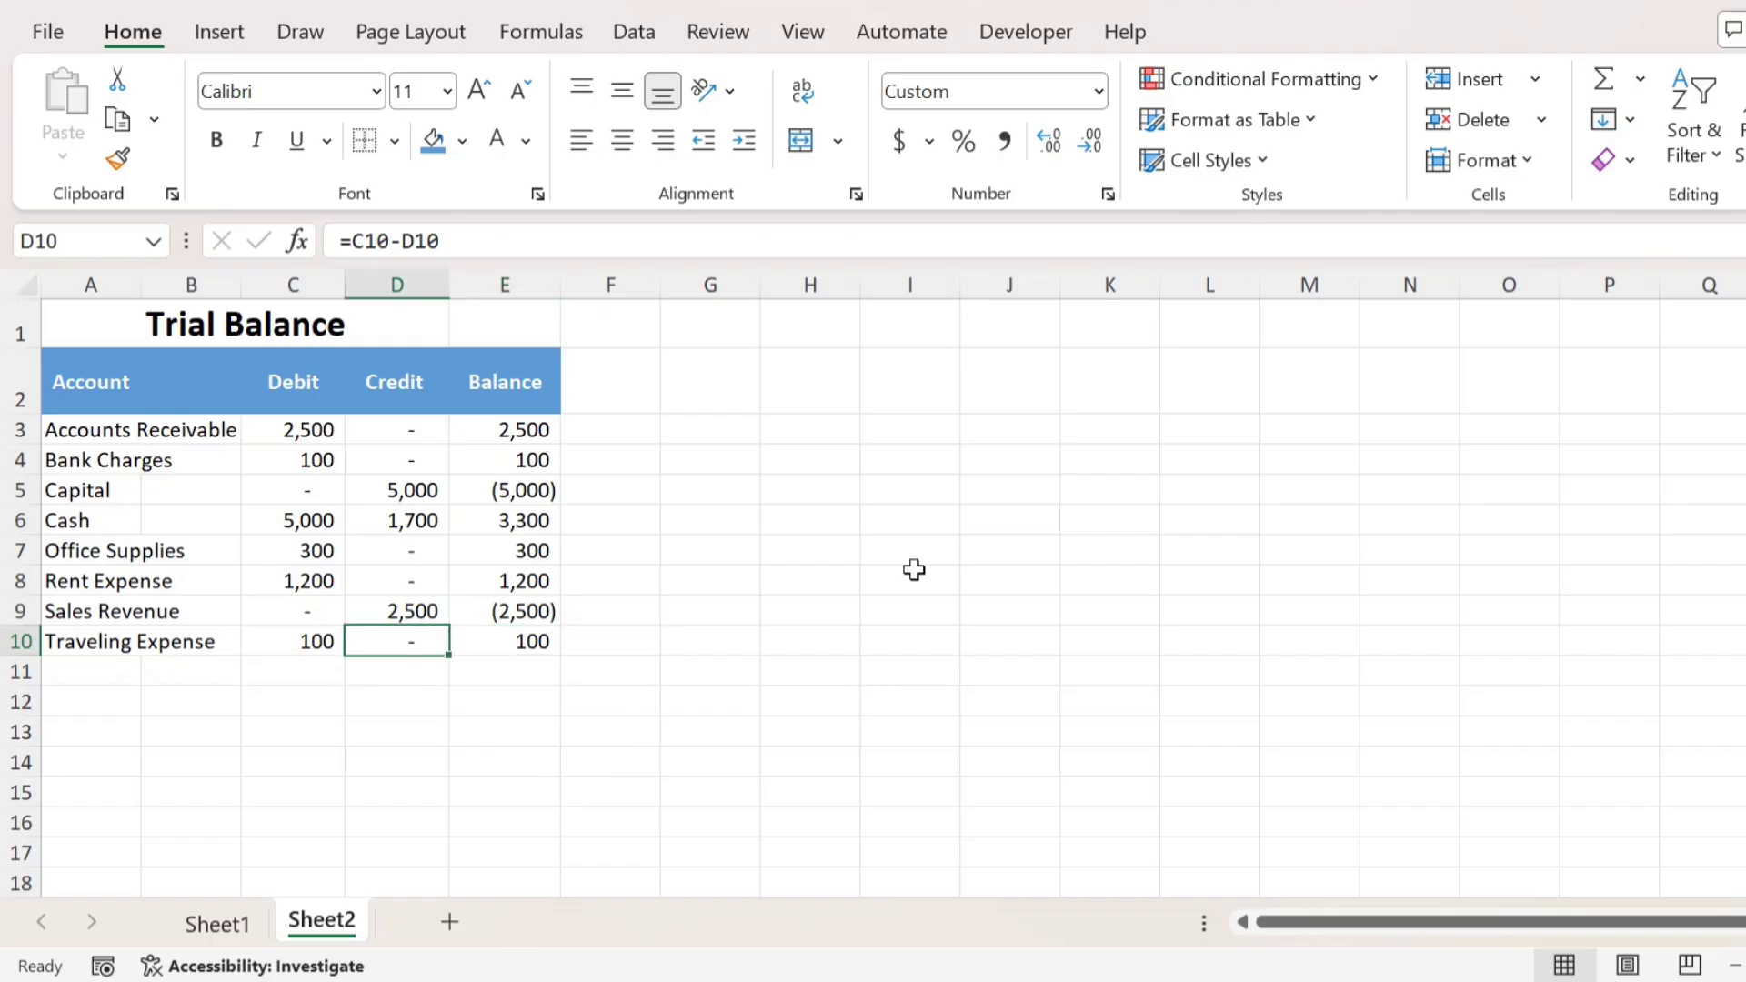
key(Right)
key(Up)
key(Up)
key(Up)
key(Right)
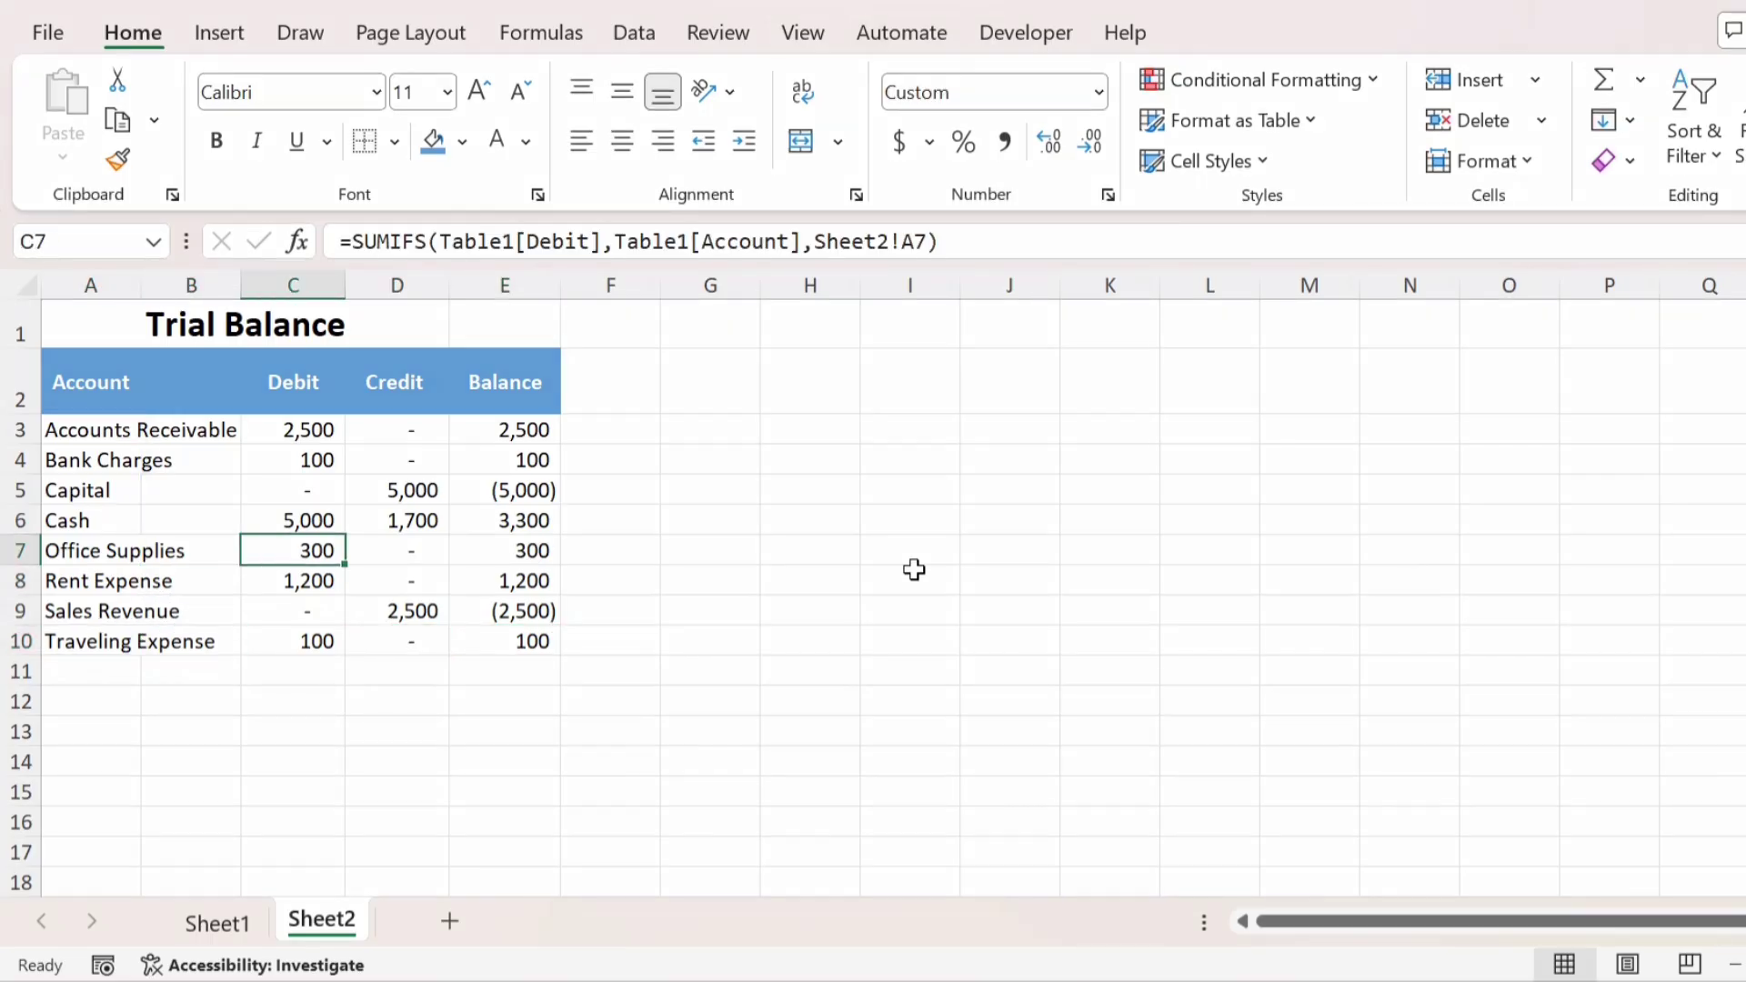
key(Right)
key(Right)
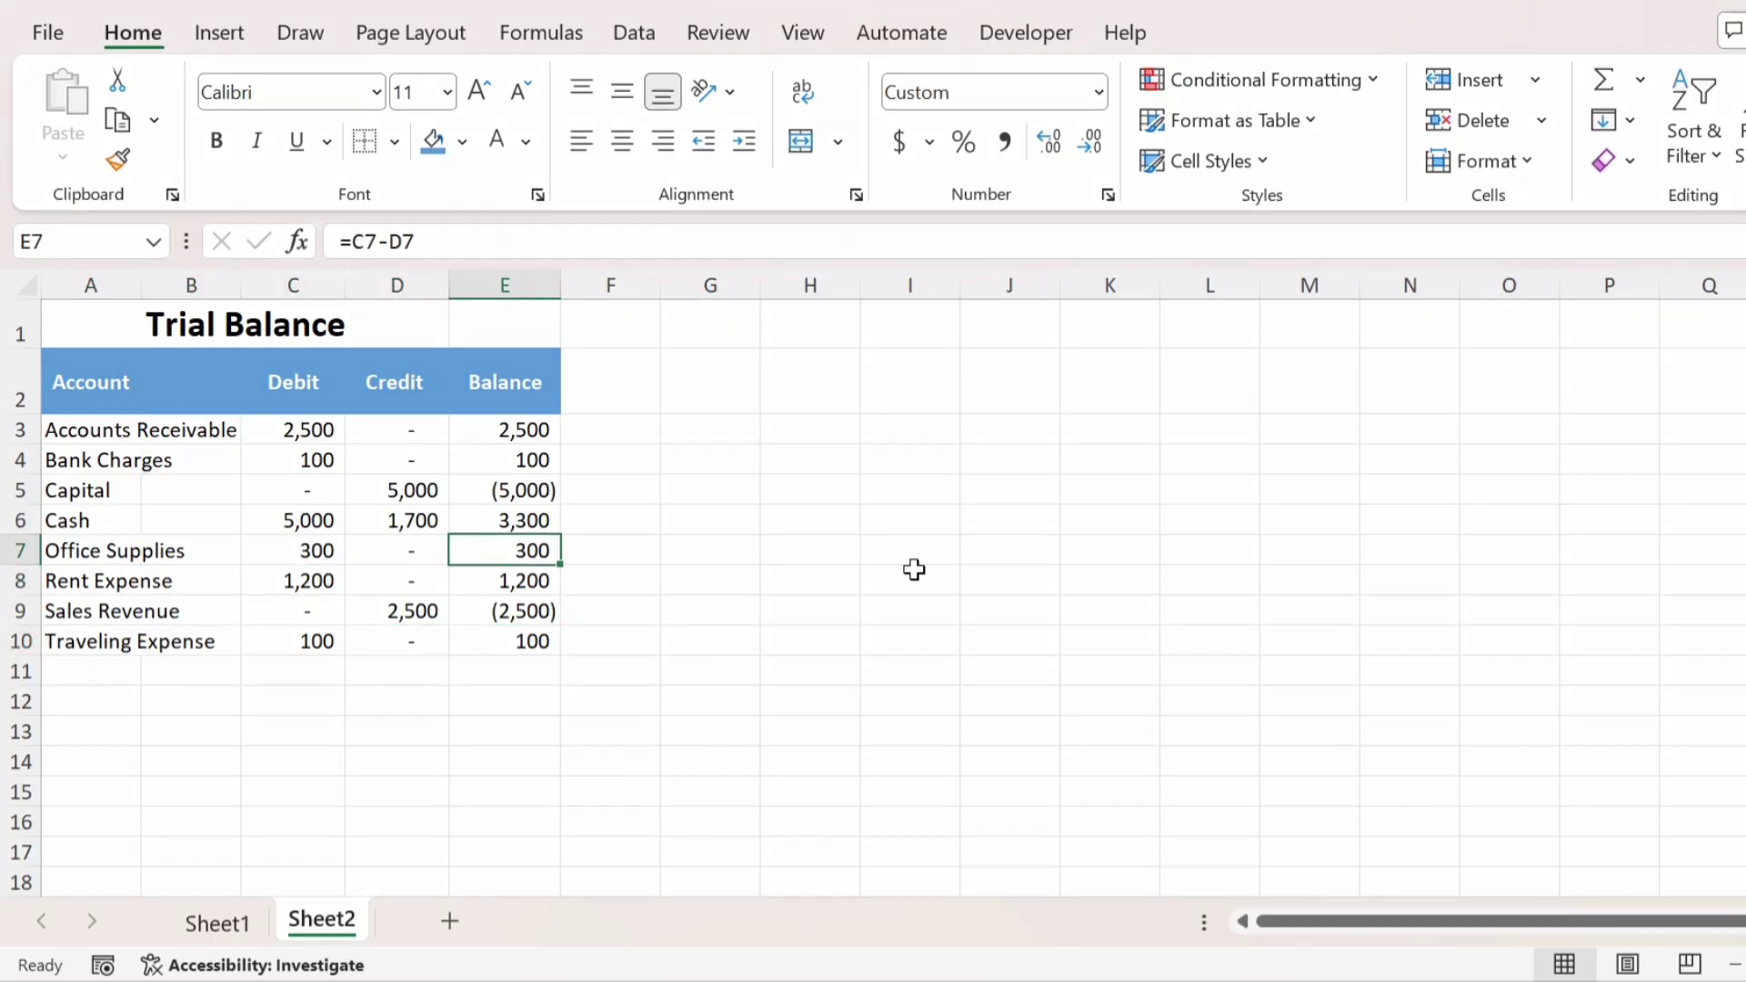